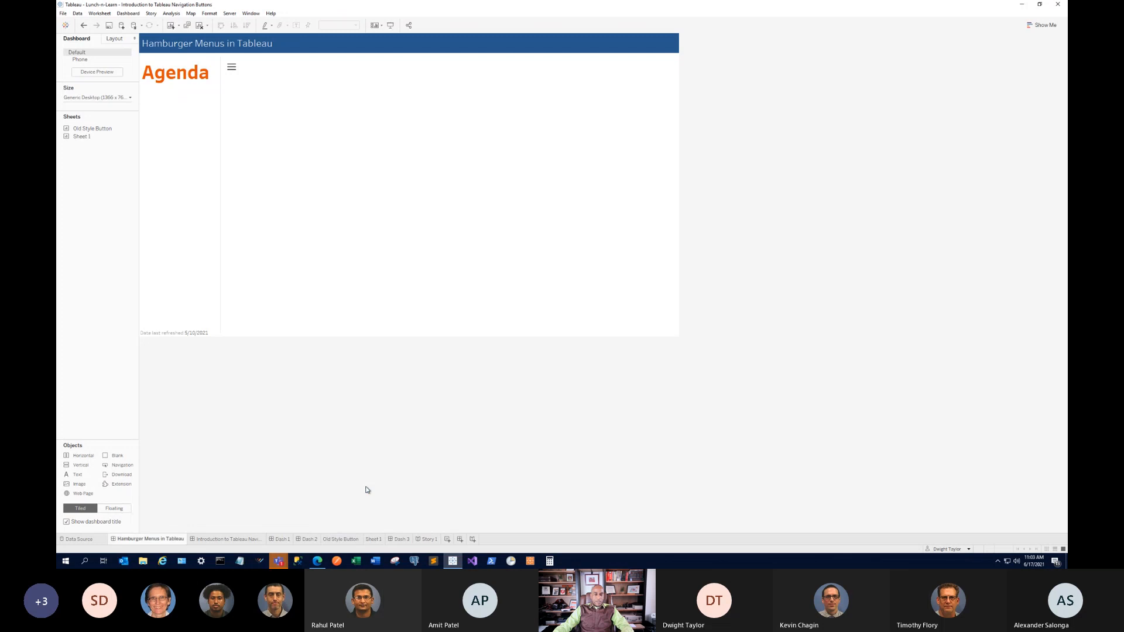
Add the Sheet 1 treemap to the dashboard and fit it to Entire View.
left_click_drag(81, 137, 421, 166)
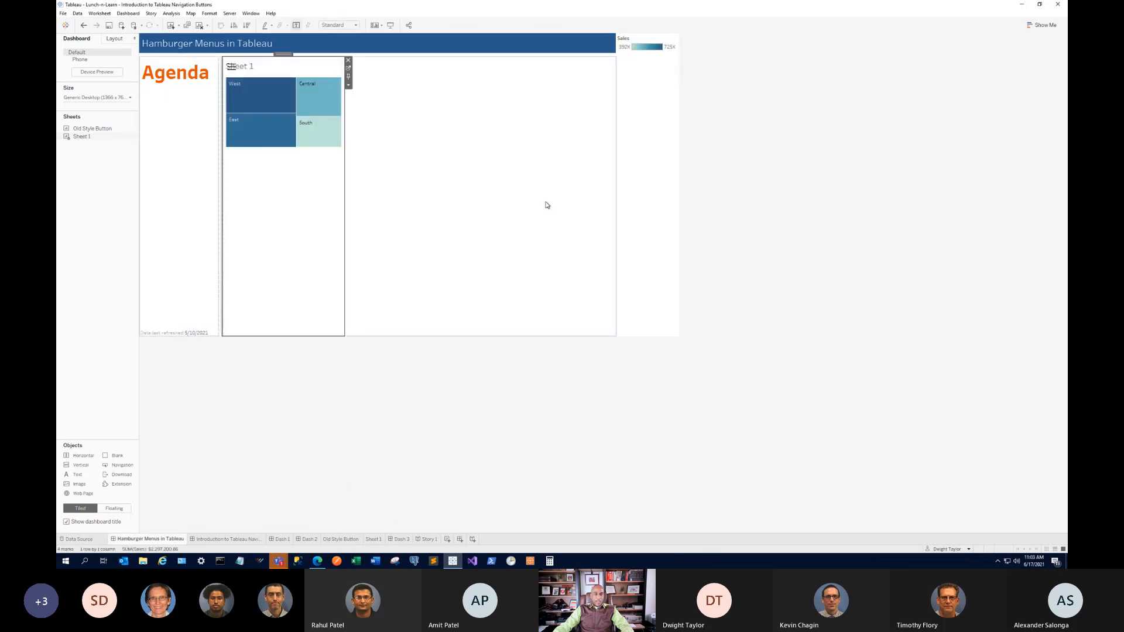
left_click(349, 84)
mouse_move(401, 117)
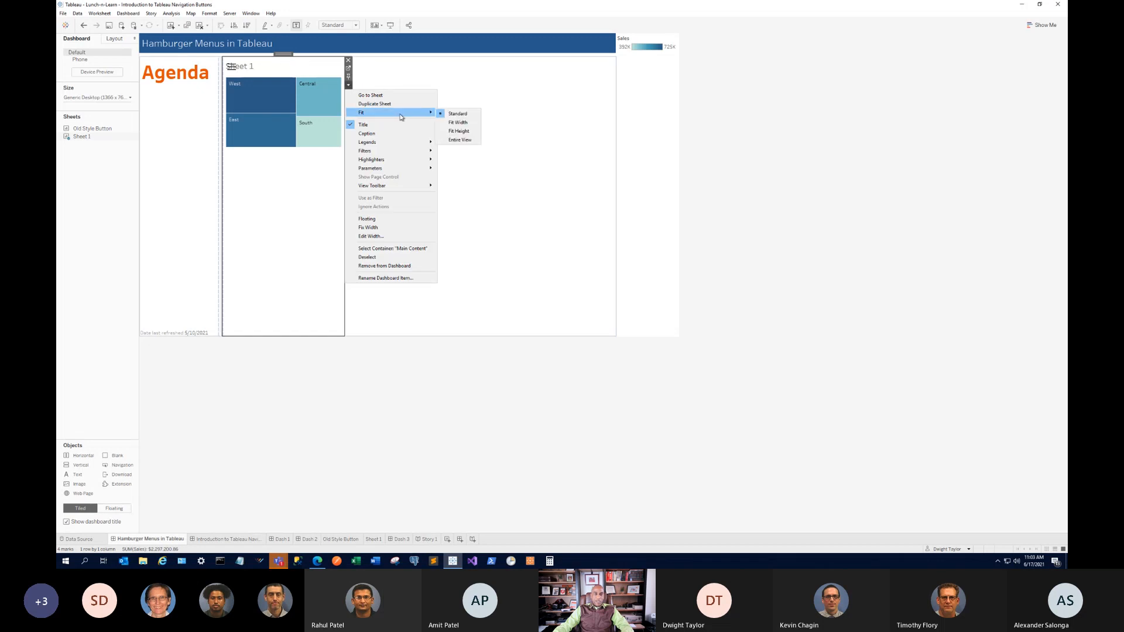
left_click(459, 140)
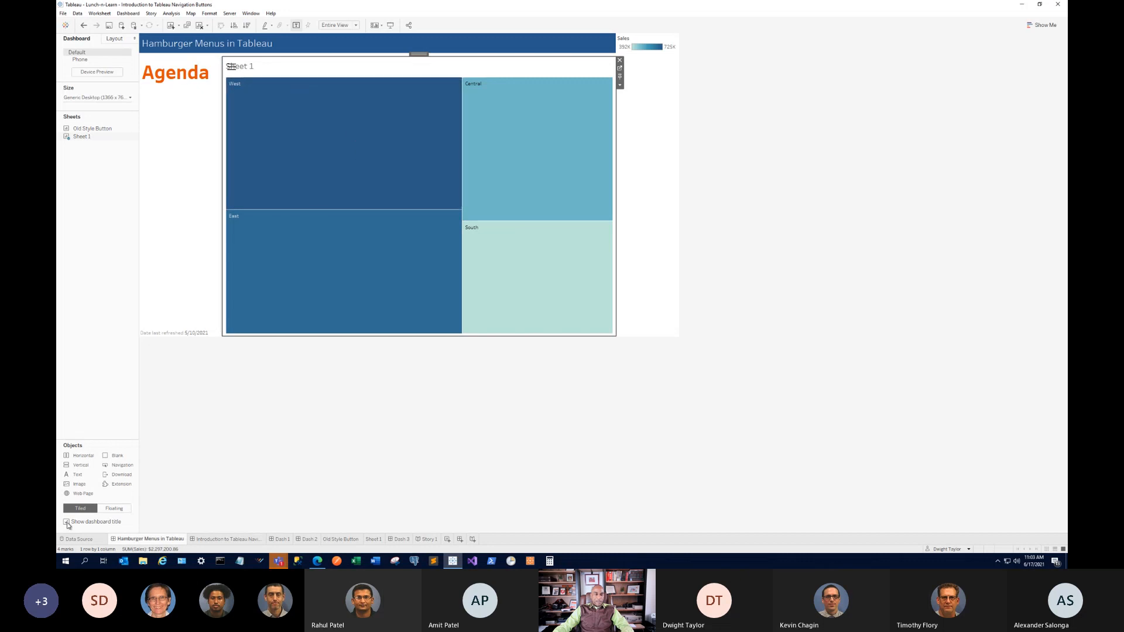
Place Sheet 1 in a vertical container beneath the hamburger menu object.
left_click_drag(81, 465, 262, 158)
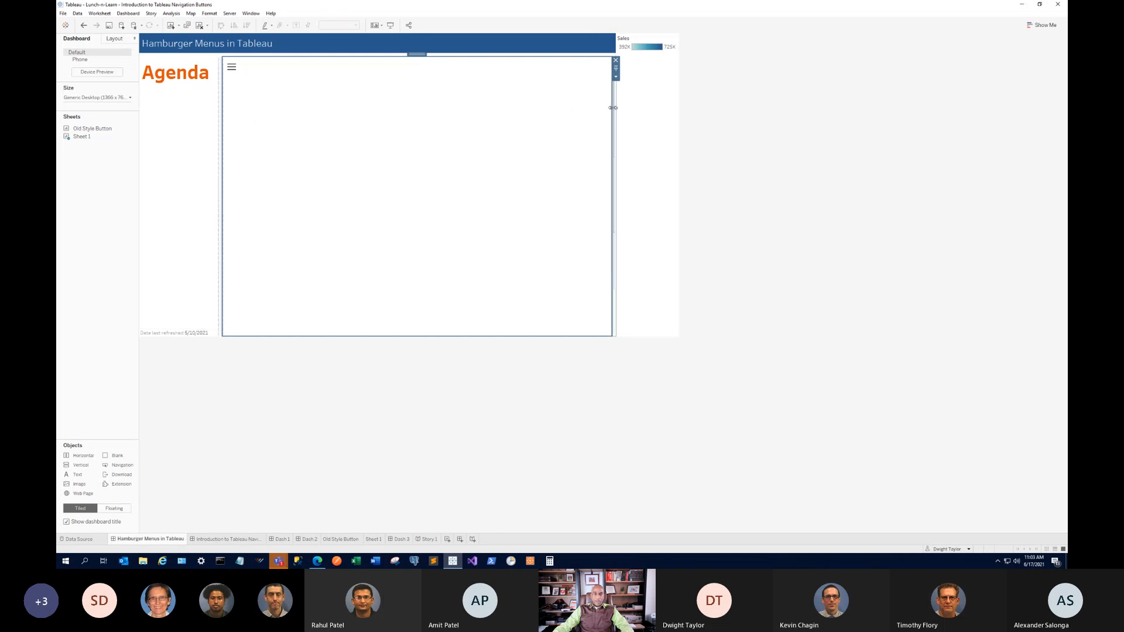
left_click_drag(81, 139, 545, 117)
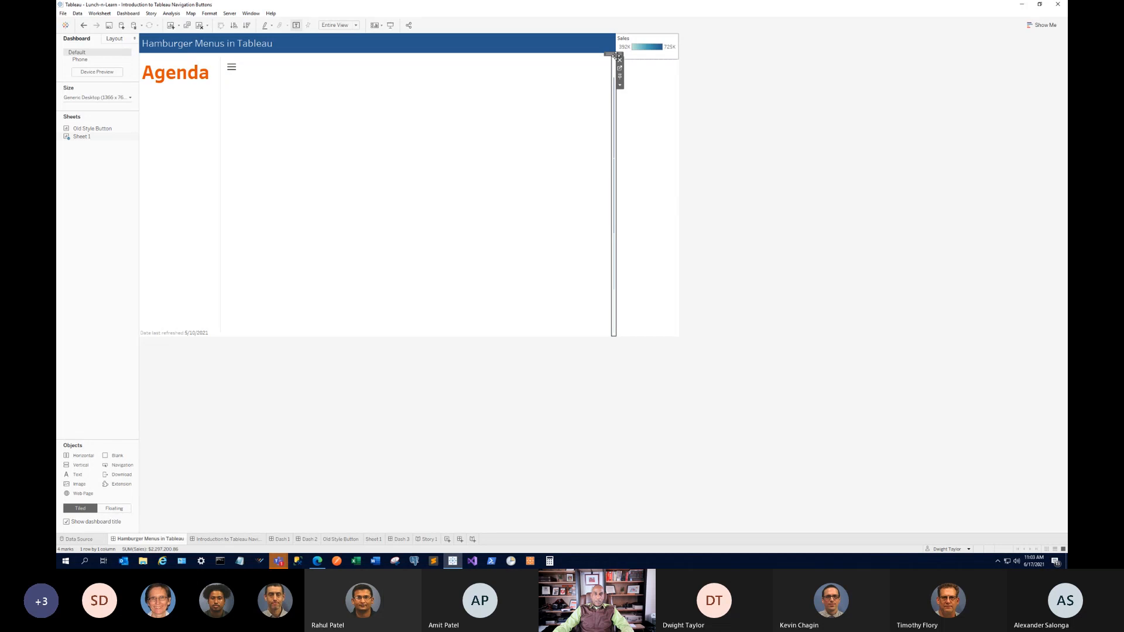
left_click_drag(614, 54, 466, 149)
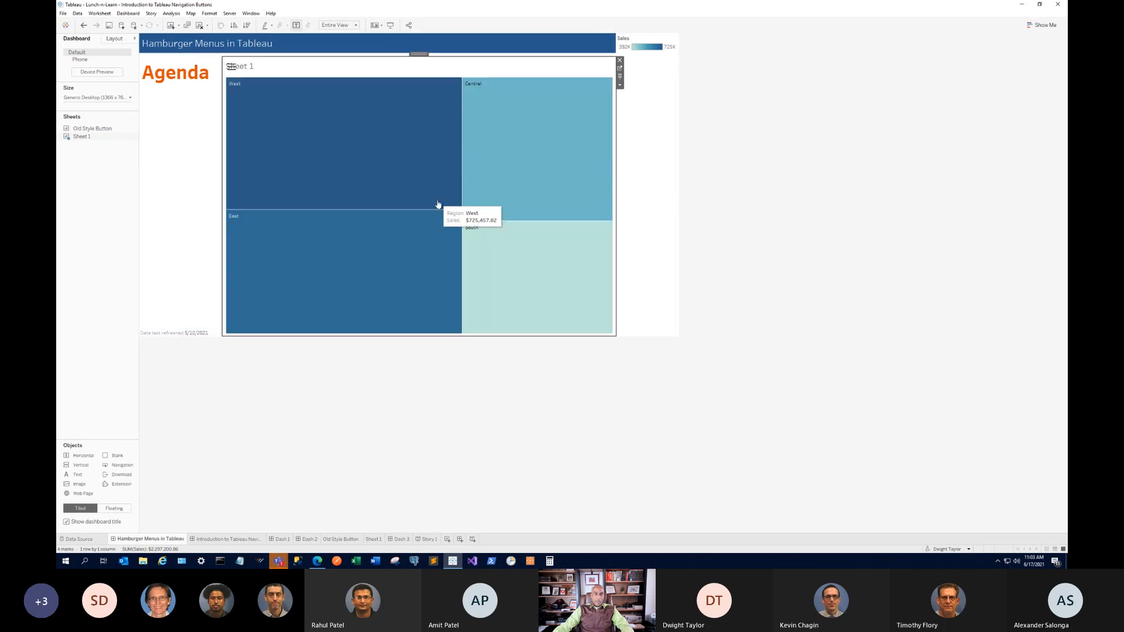
left_click_drag(111, 463, 348, 84)
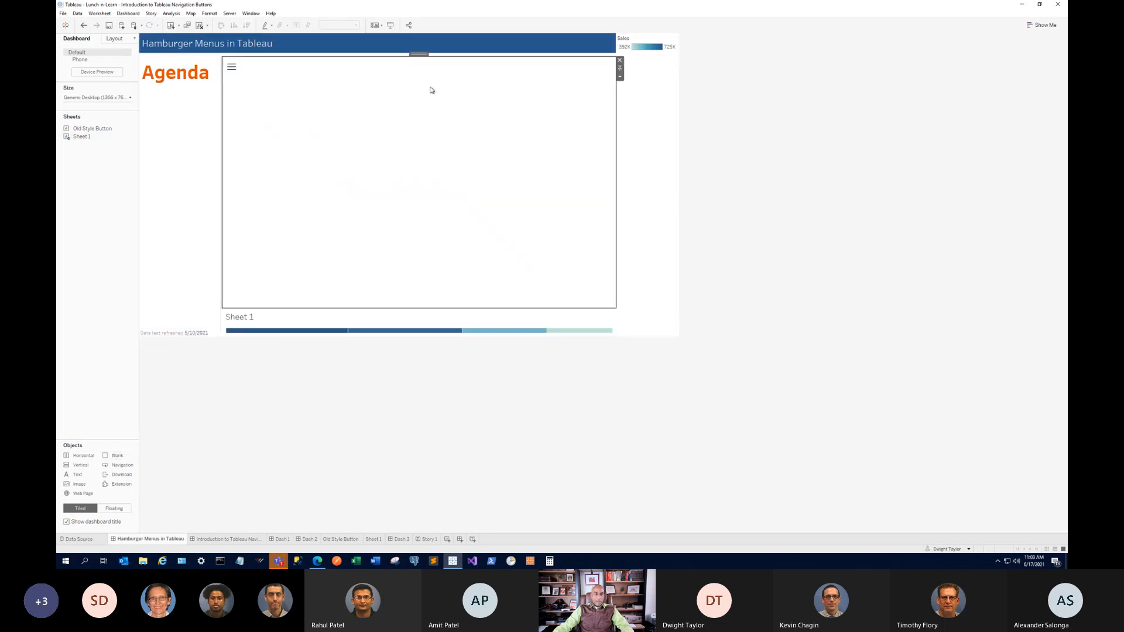
Give the hamburger object a fixed height of 55 pixels.
left_click(620, 77)
left_click(662, 105)
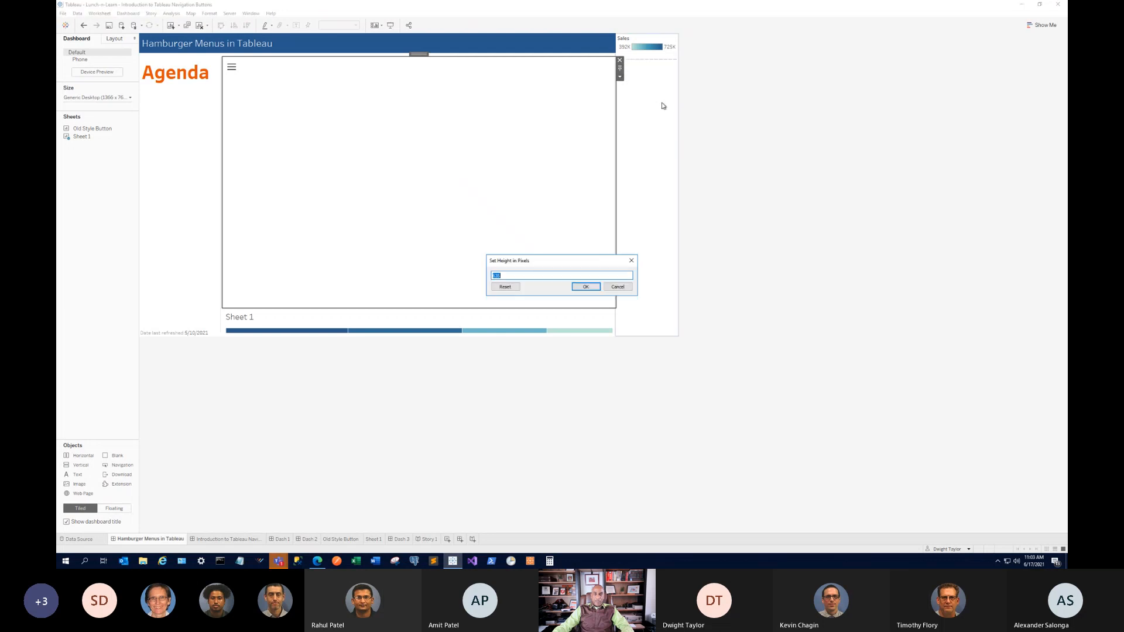
type("55")
key("Return")
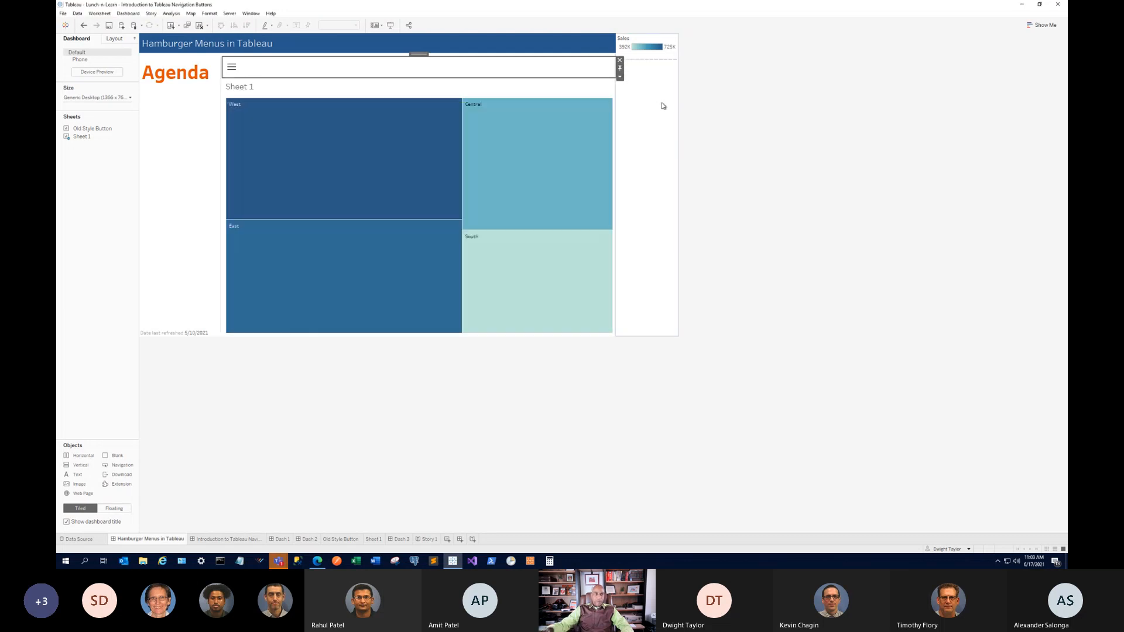
Delete the container holding the Sales legend.
left_click(668, 71)
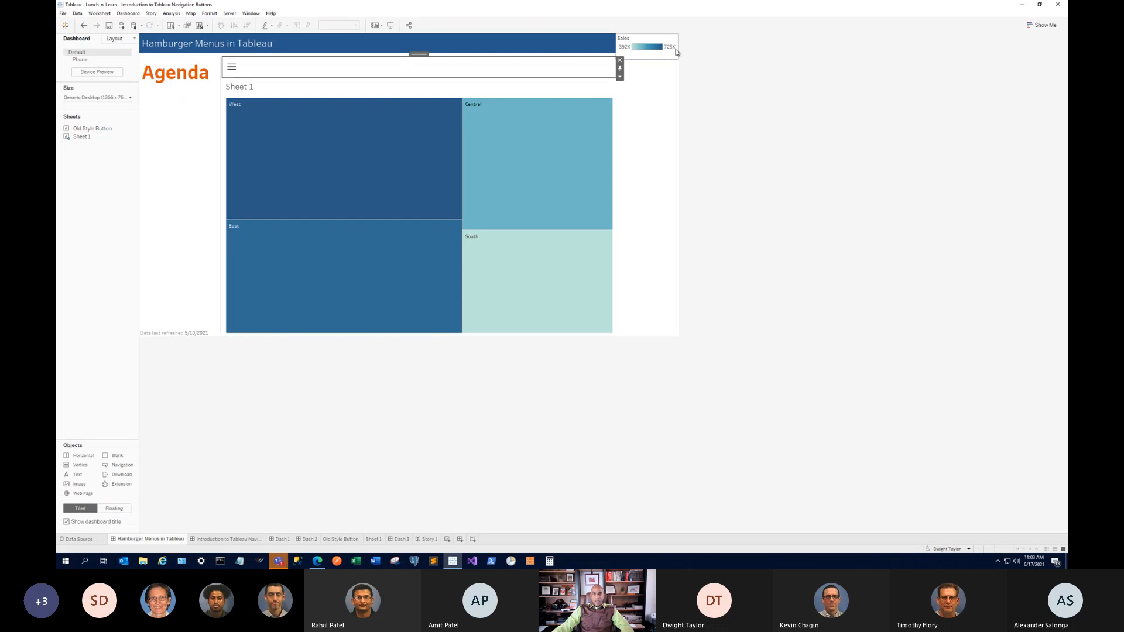
left_click(682, 37)
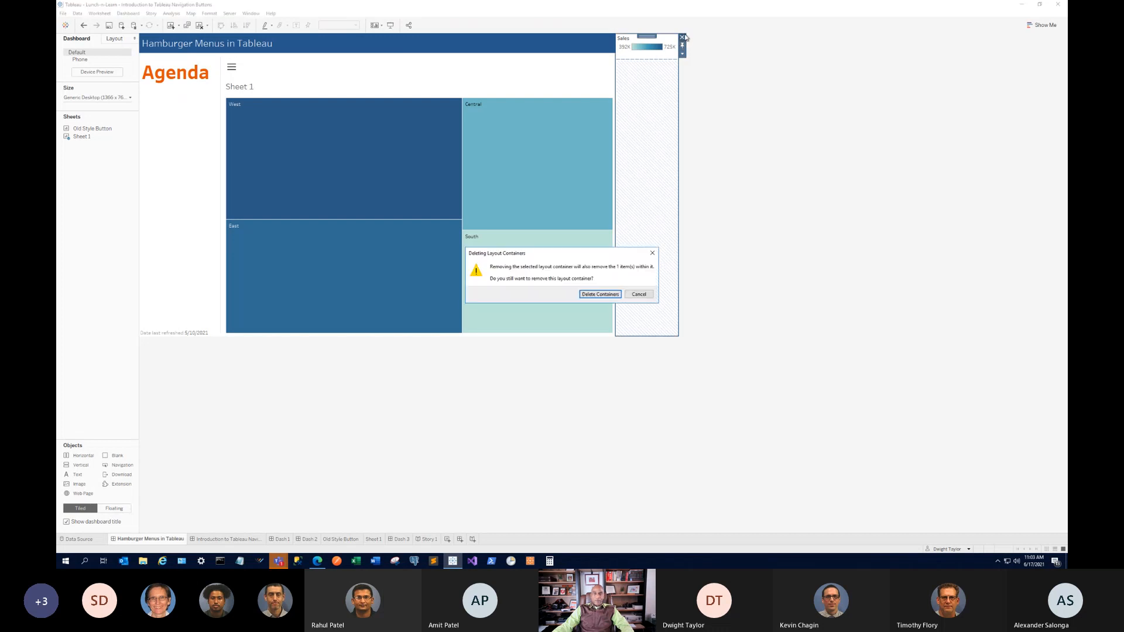
left_click(612, 294)
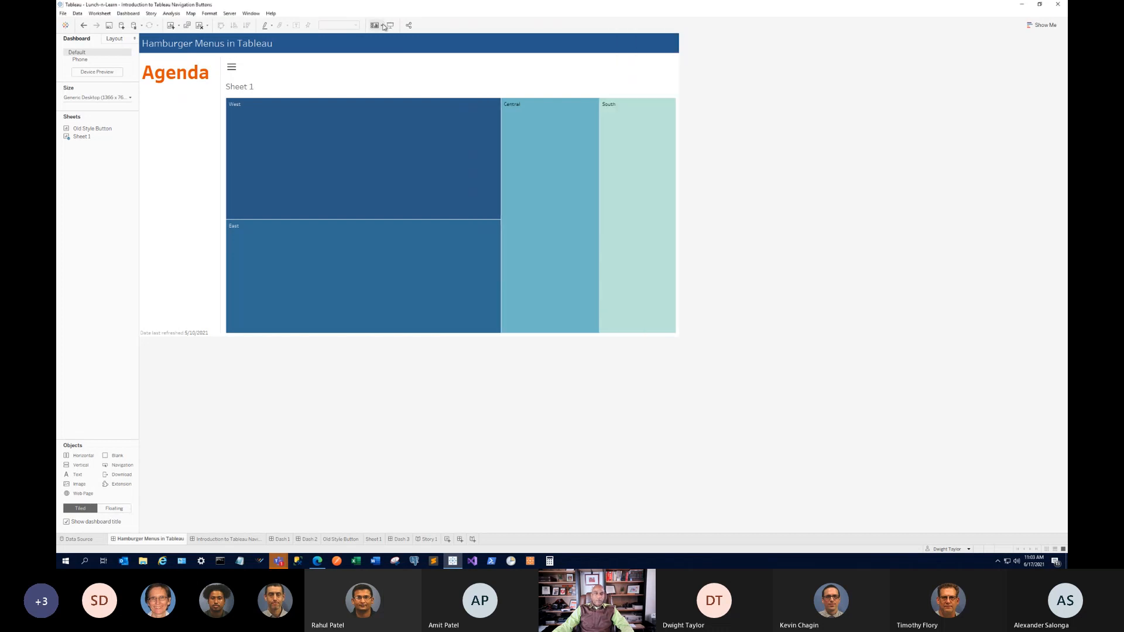
key("F7")
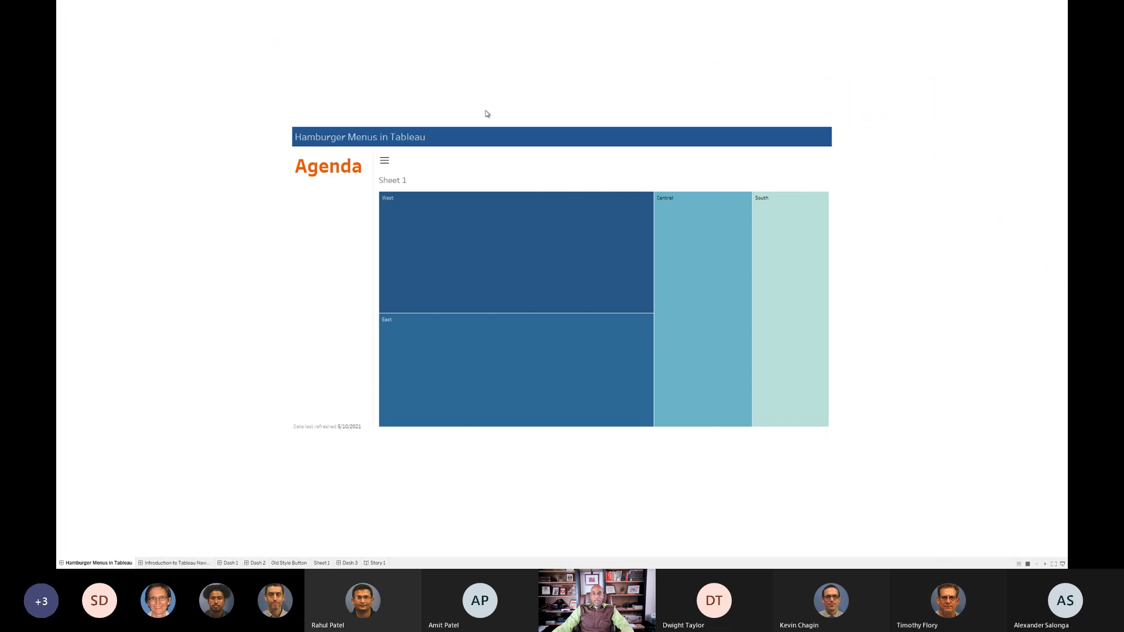
left_click(383, 162)
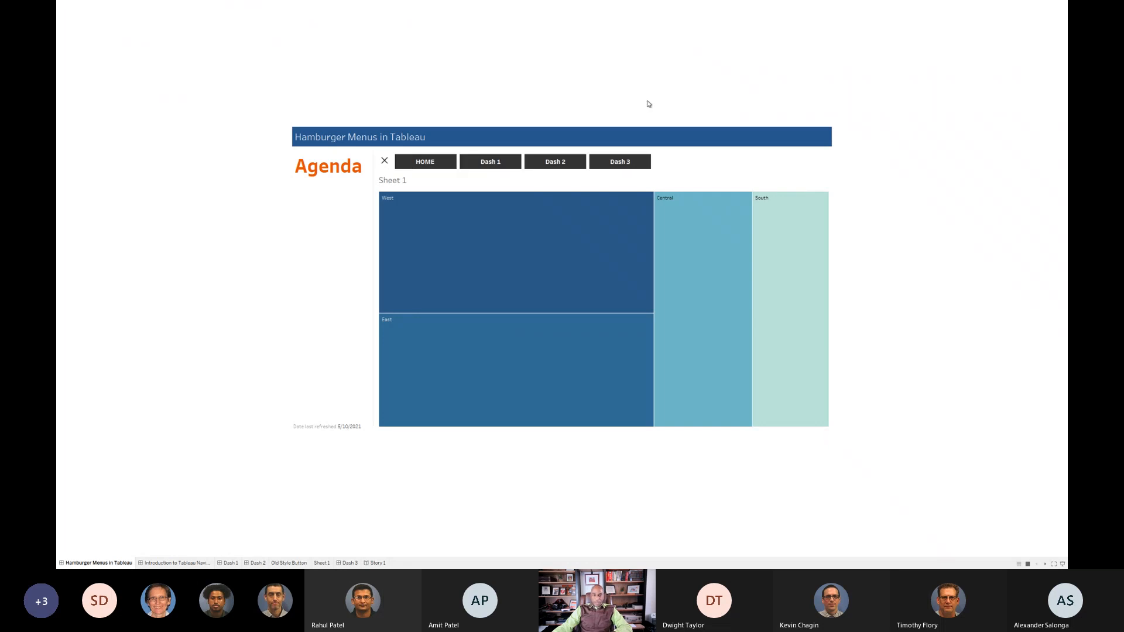
left_click(385, 162)
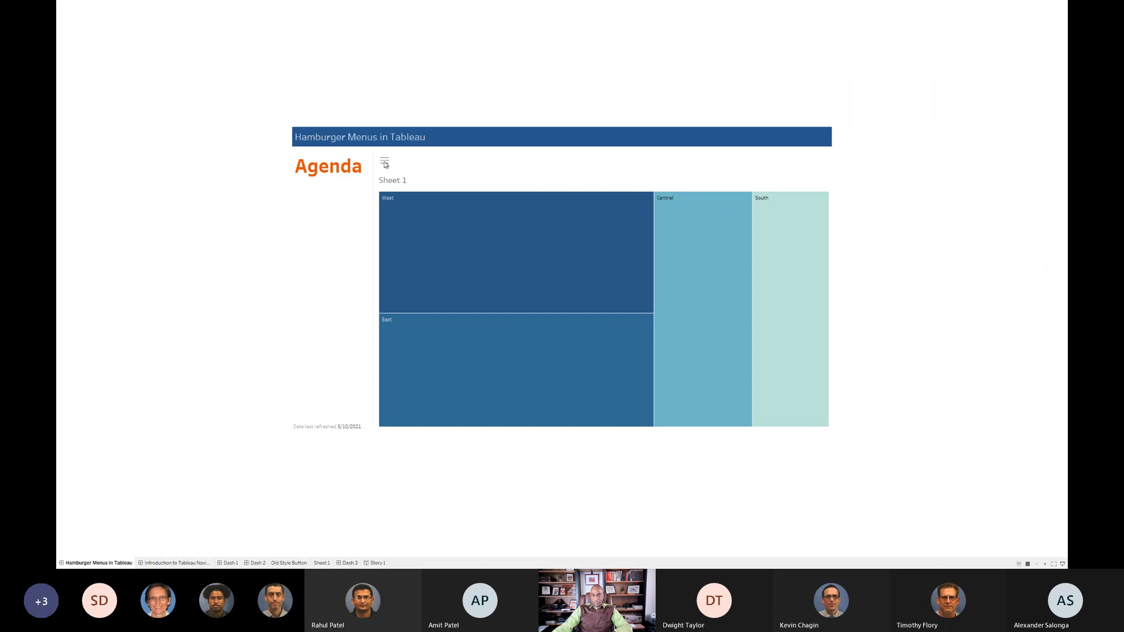
left_click(384, 163)
left_click(384, 162)
left_click(385, 162)
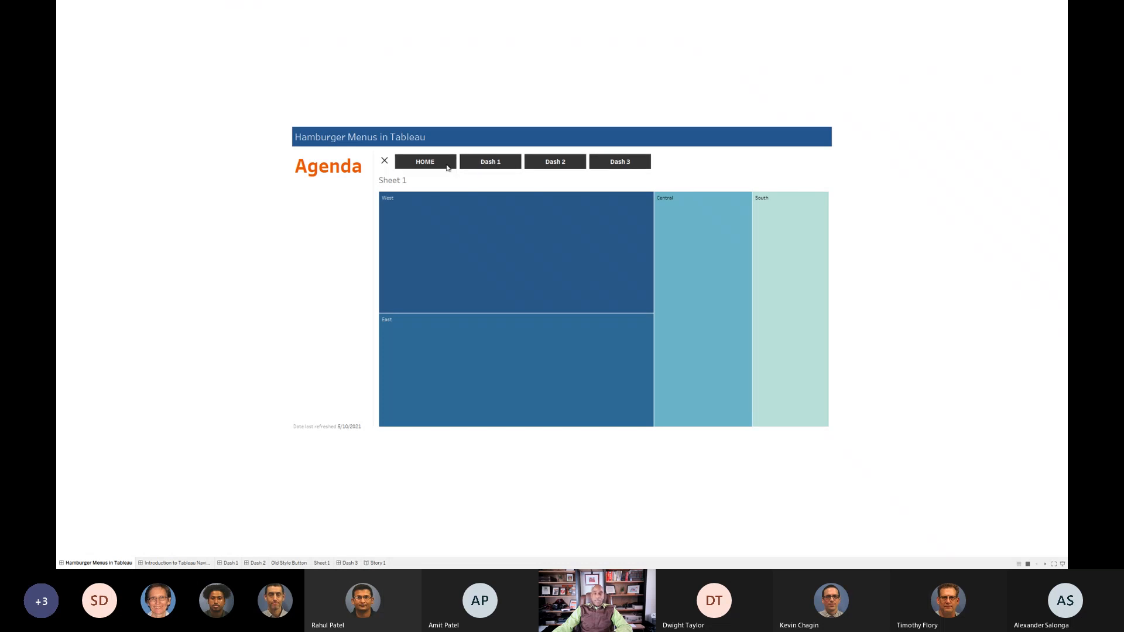
left_click(385, 162)
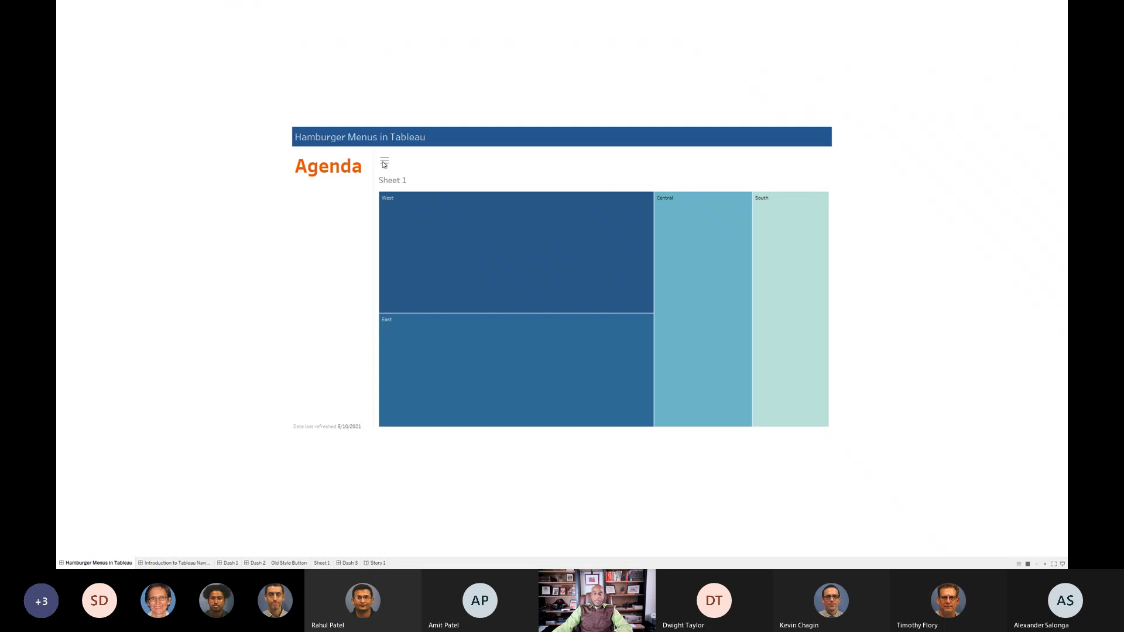
key("Escape")
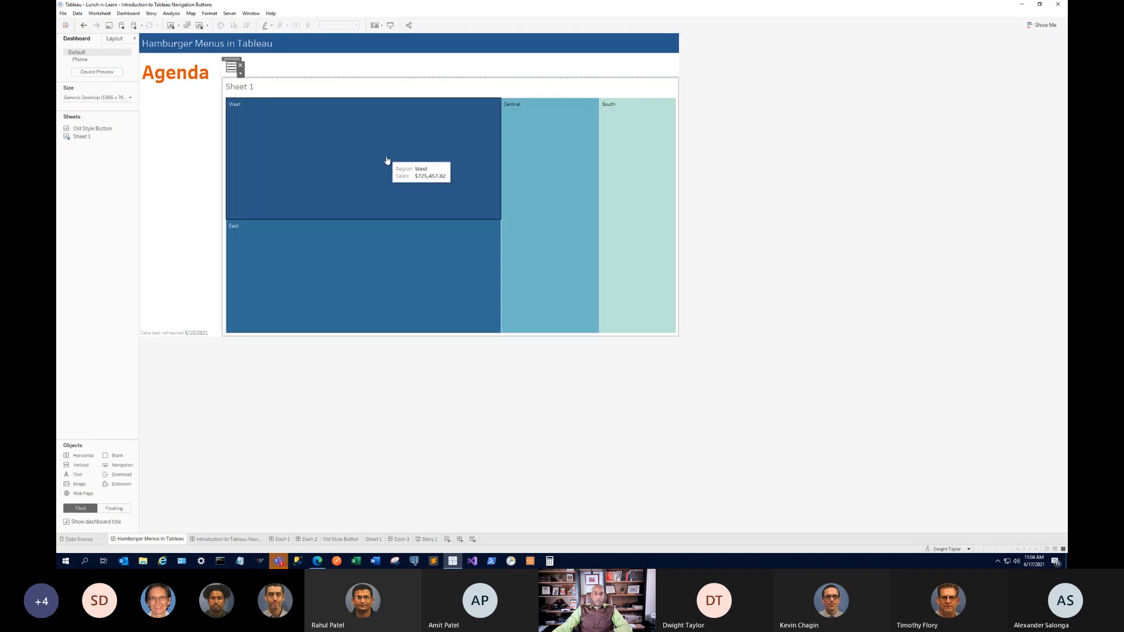
Create a new dashboard sized Generic Desktop (1366 x 768) and widen the Dashboard pane.
left_click(460, 539)
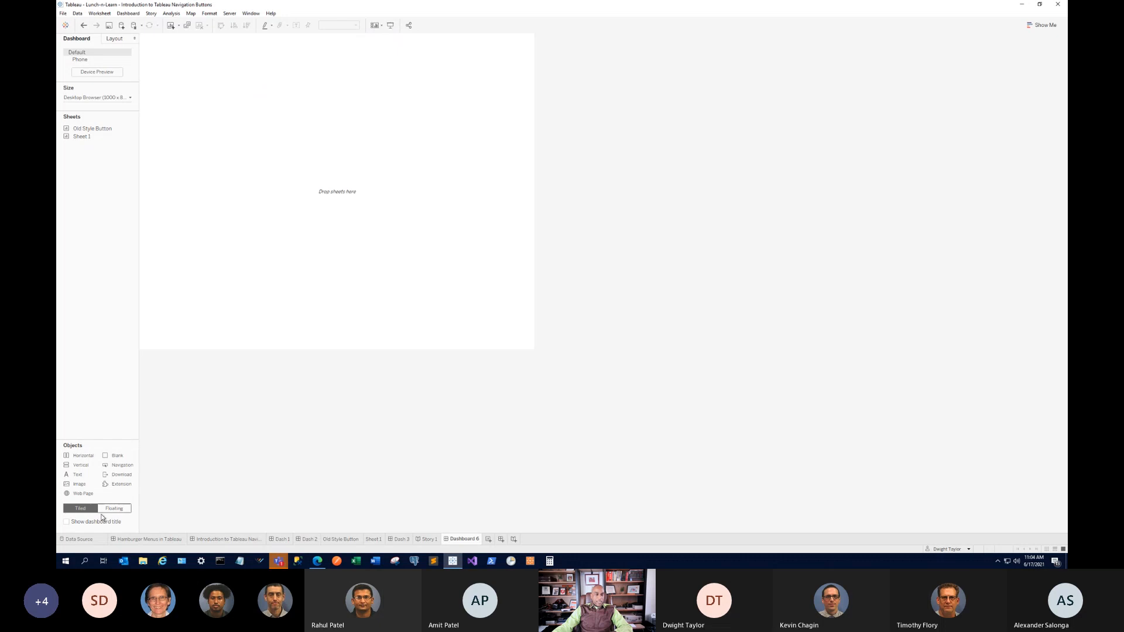
left_click(111, 97)
left_click(107, 122)
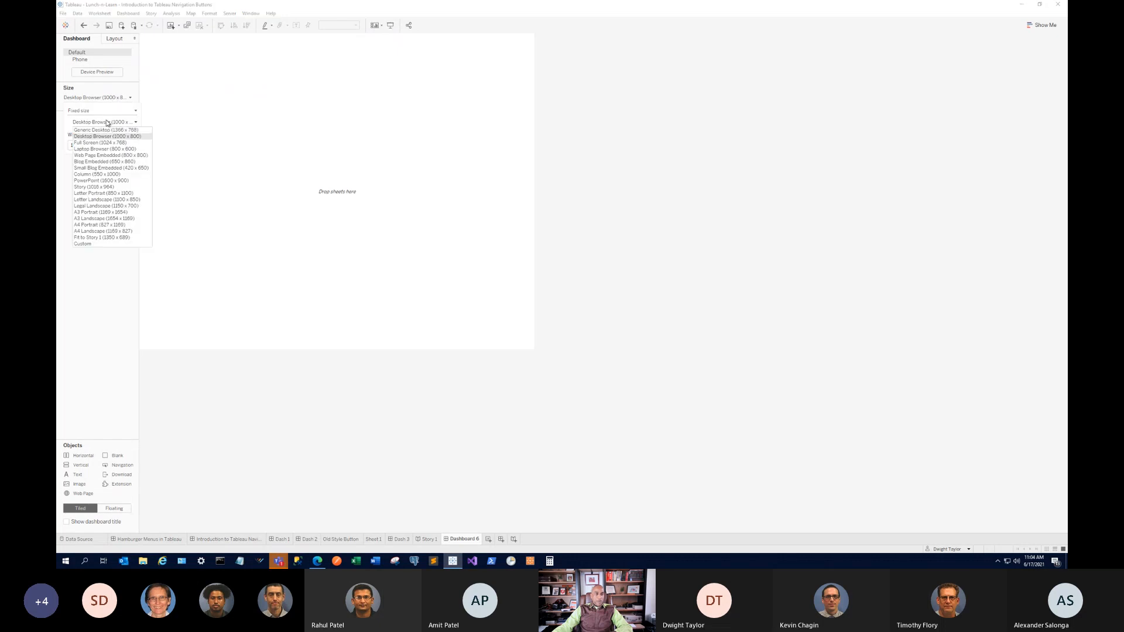
left_click(110, 130)
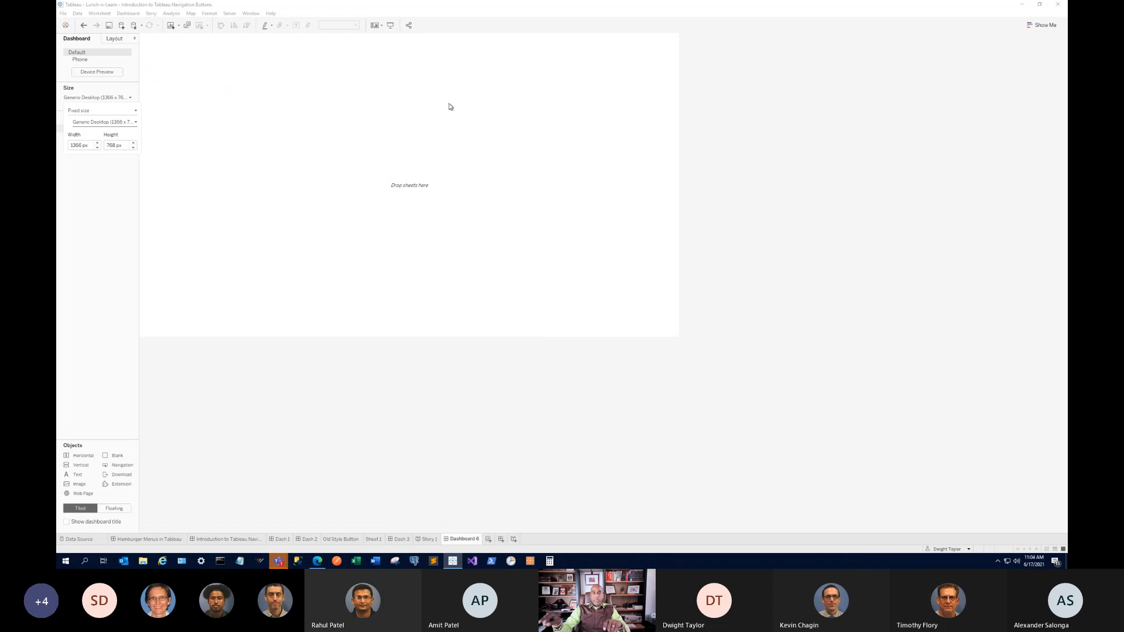
left_click(88, 97)
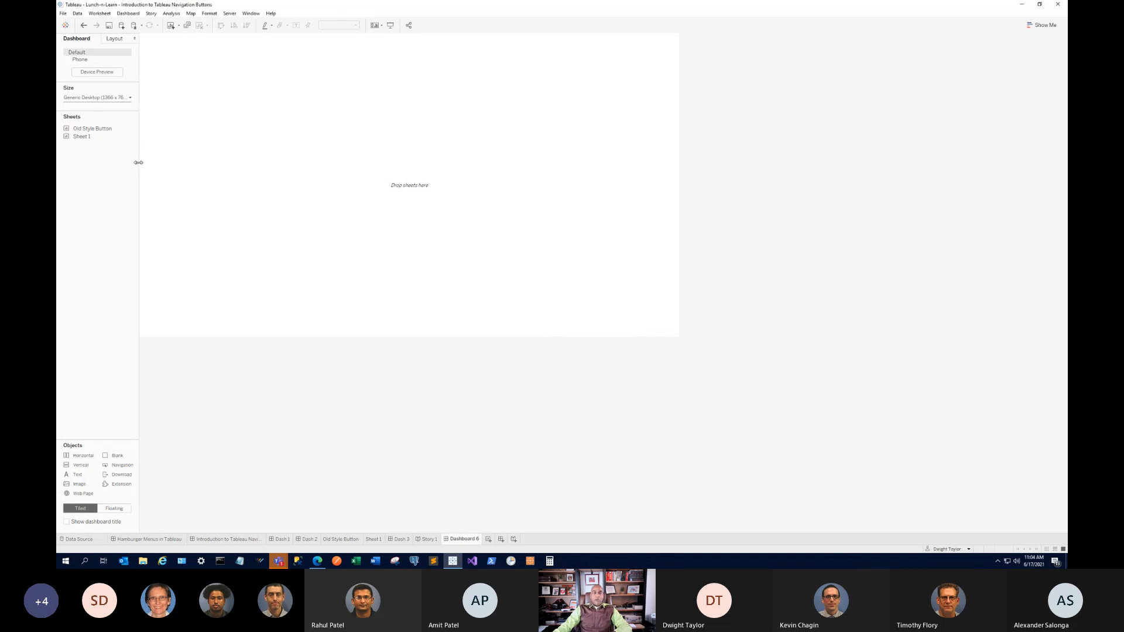
left_click_drag(138, 162, 162, 162)
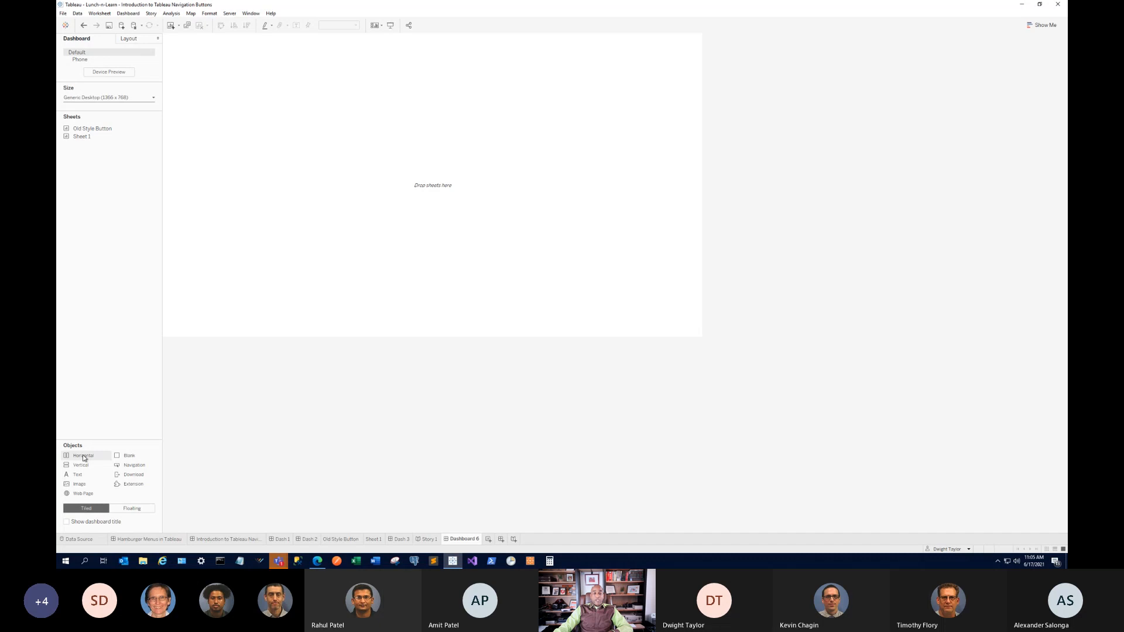
Place a Horizontal container near the dashboard top and stretch it across most of the width.
left_click_drag(84, 458, 60, 373)
left_click_drag(80, 462, 82, 339)
left_click_drag(86, 457, 214, 55)
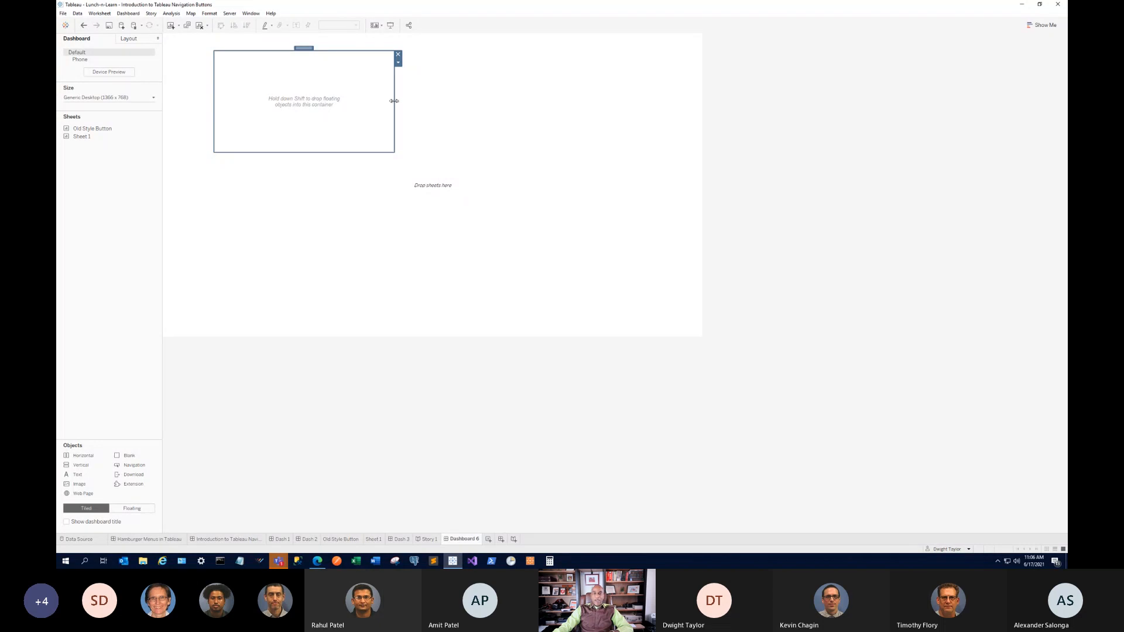
left_click_drag(394, 100, 685, 81)
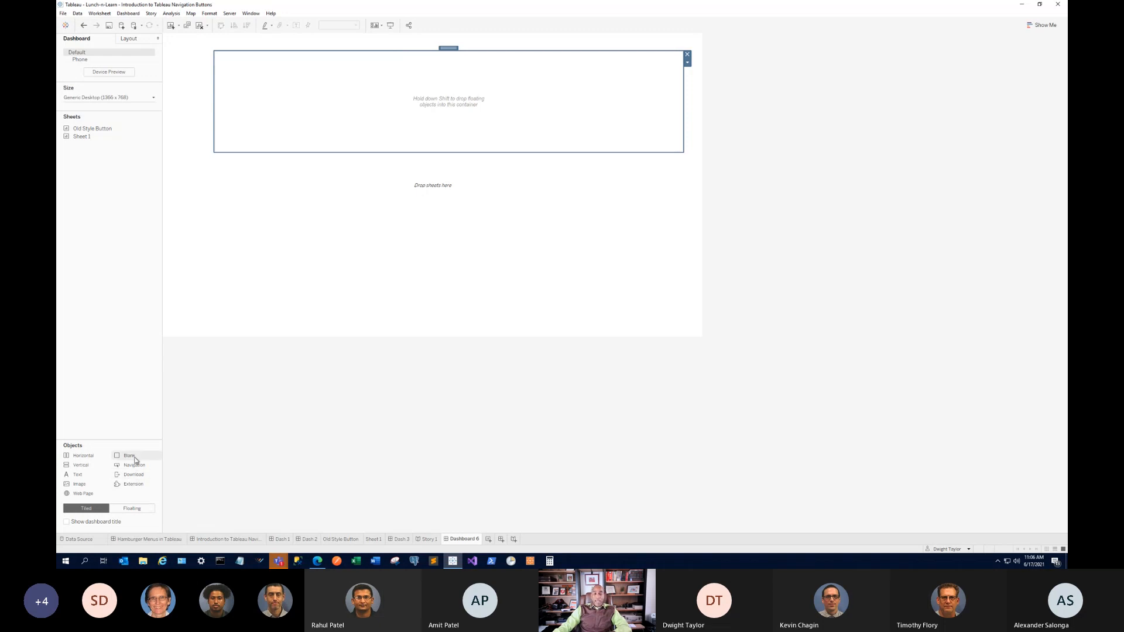
Add a Blank object inside the top container, splitting it into two sections.
left_click_drag(131, 463, 437, 96)
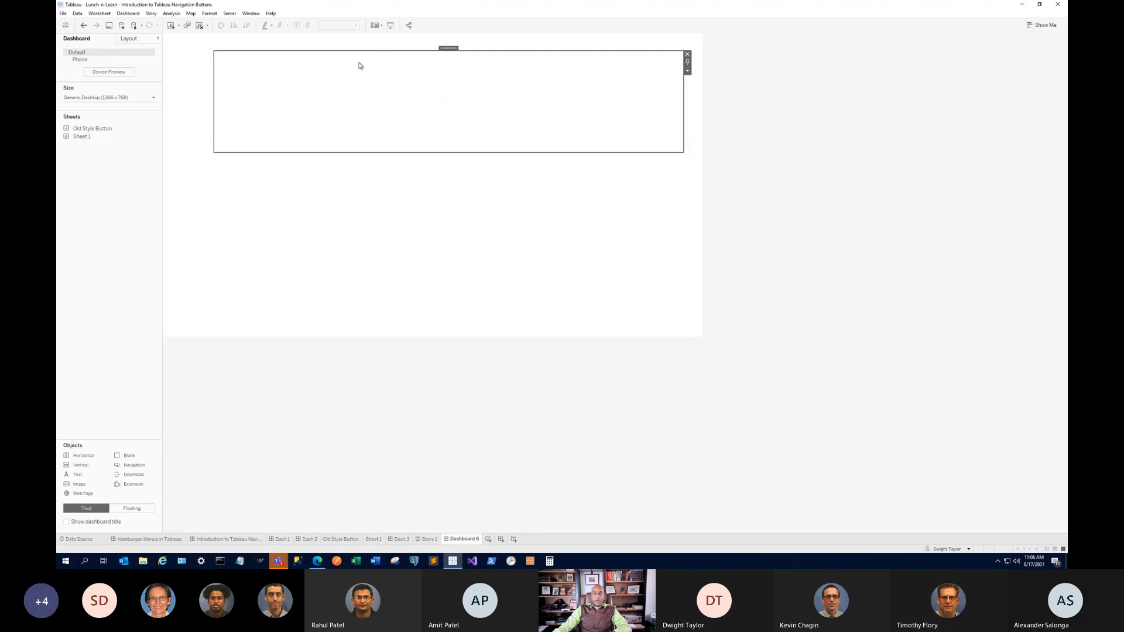
left_click(449, 48)
left_click_drag(135, 458, 263, 132)
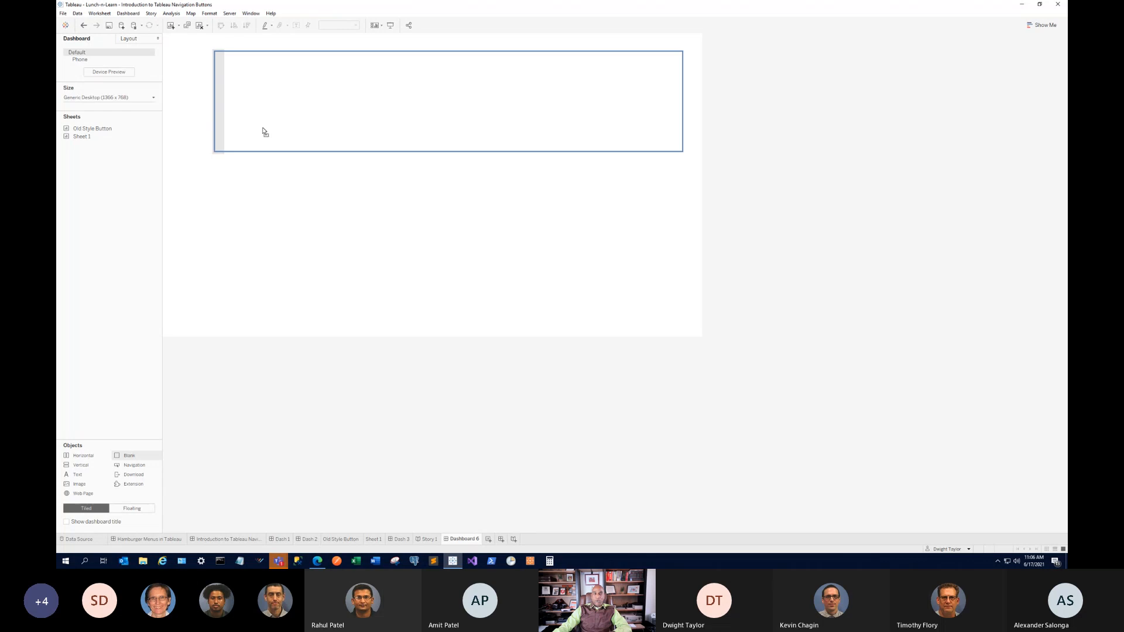
left_click_drag(264, 133, 282, 116)
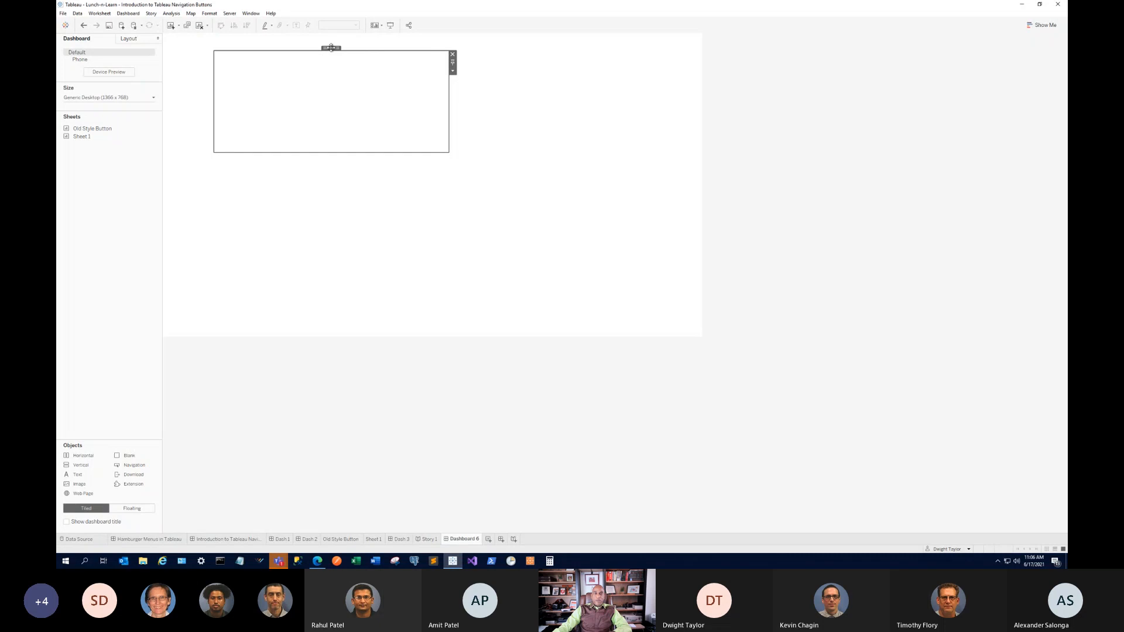
double_click(331, 47)
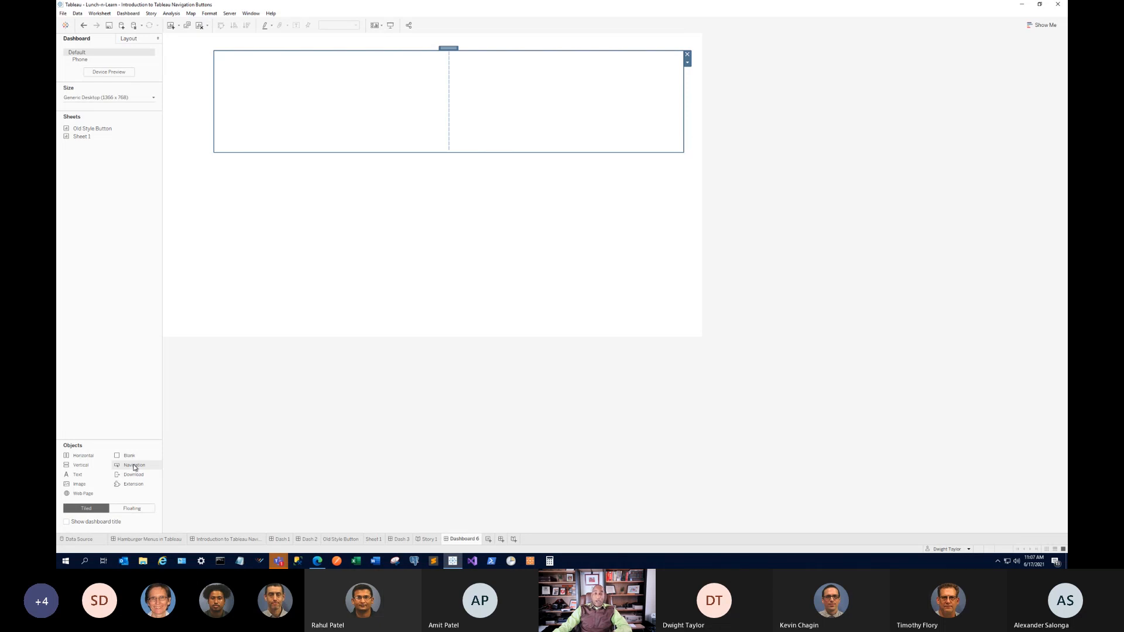
Add a navigation button titled HOME that goes to 'Hamburger Menus in Tableau'.
left_click_drag(134, 467, 428, 105)
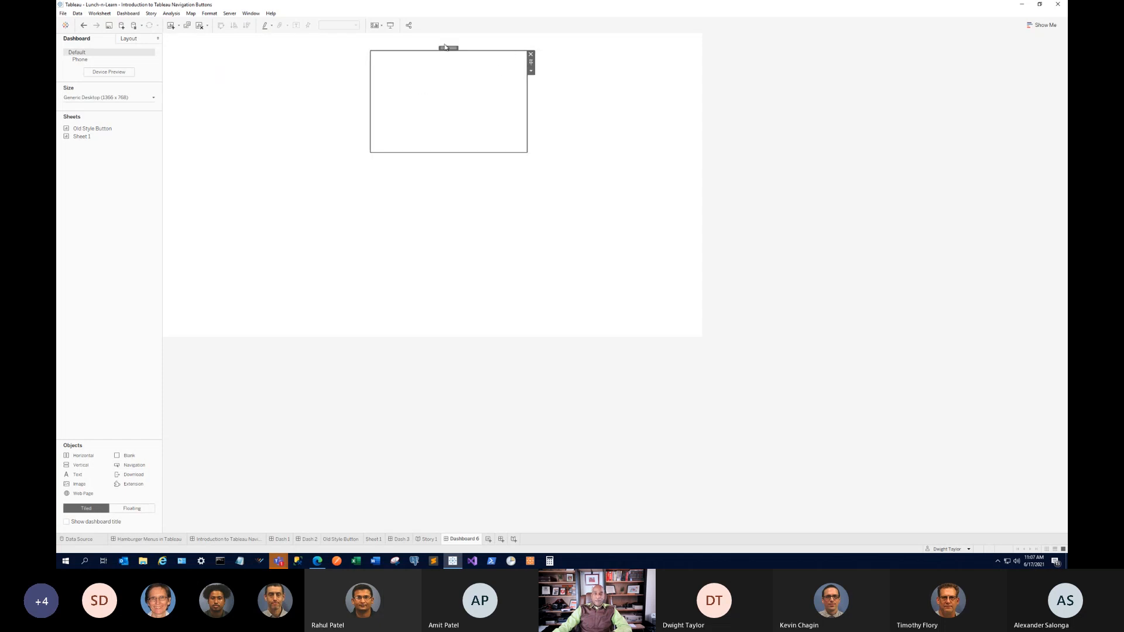
left_click_drag(447, 47, 497, 68)
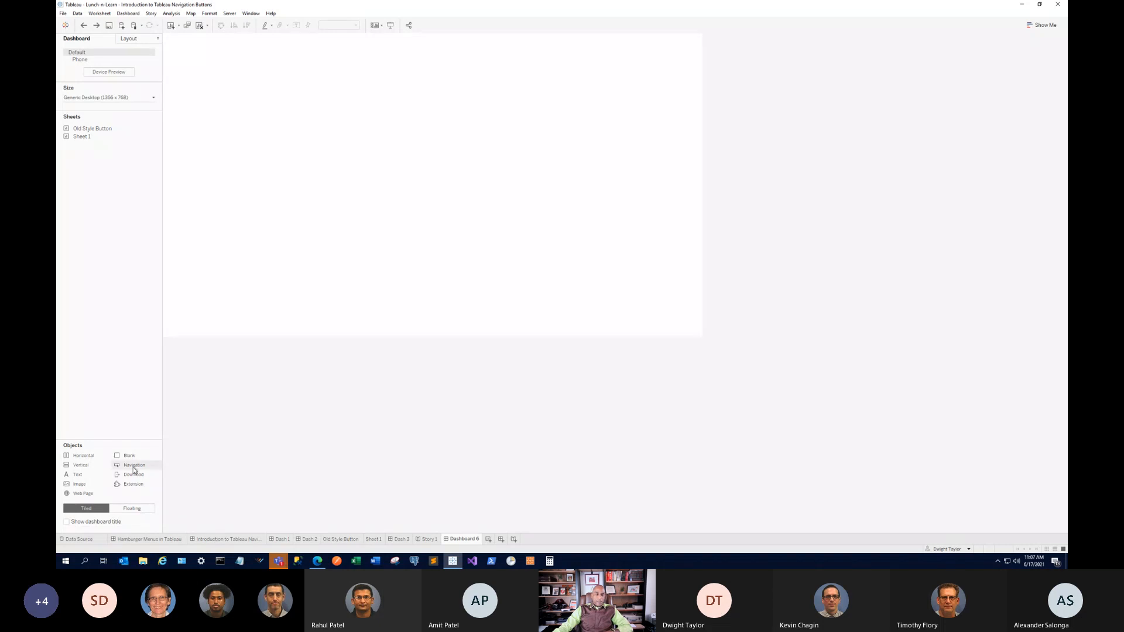
left_click_drag(138, 467, 452, 100)
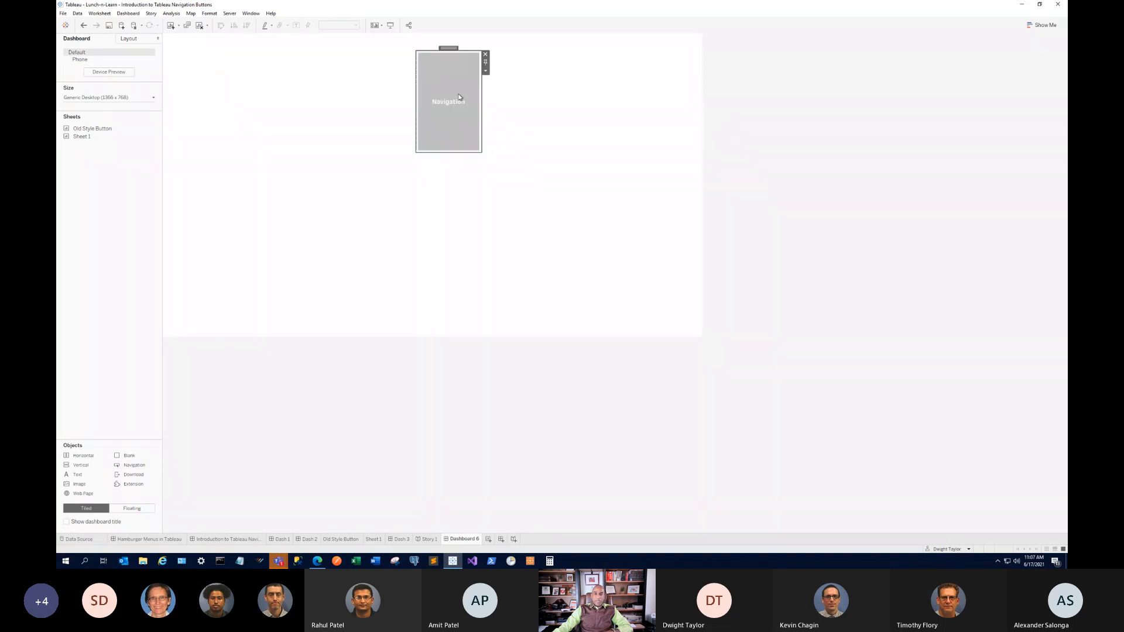
double_click(464, 79)
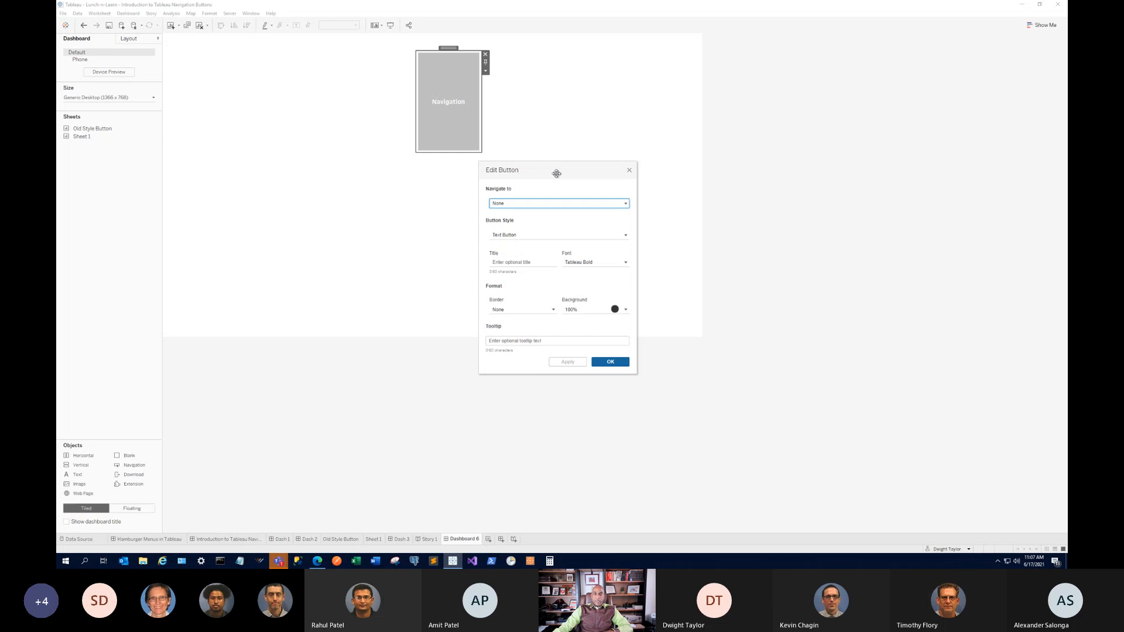
left_click(565, 203)
left_click(546, 269)
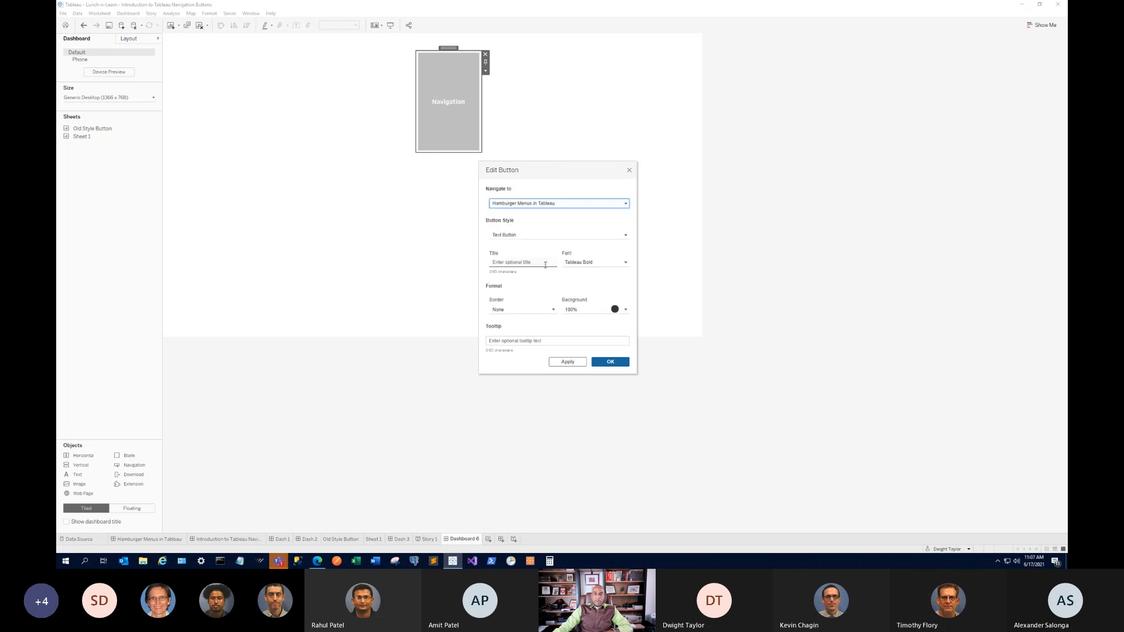
left_click(511, 262)
type("HOME")
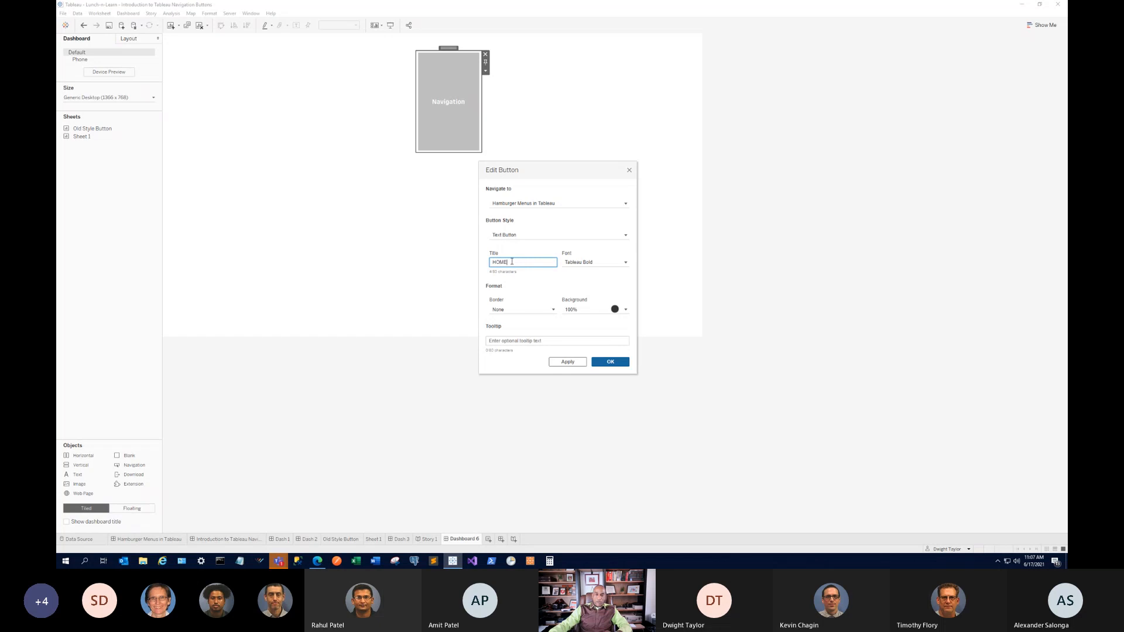
left_click(617, 360)
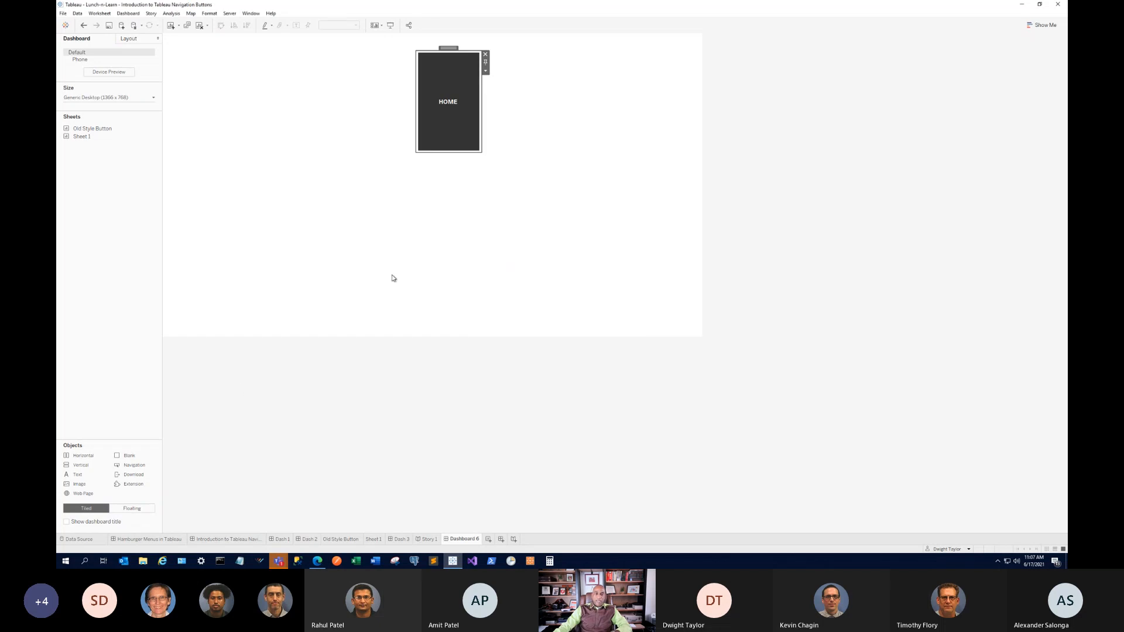
Add a 'Dash 1' navigation button beside HOME that goes to the Dash 1 dashboard.
left_click_drag(128, 466, 479, 111)
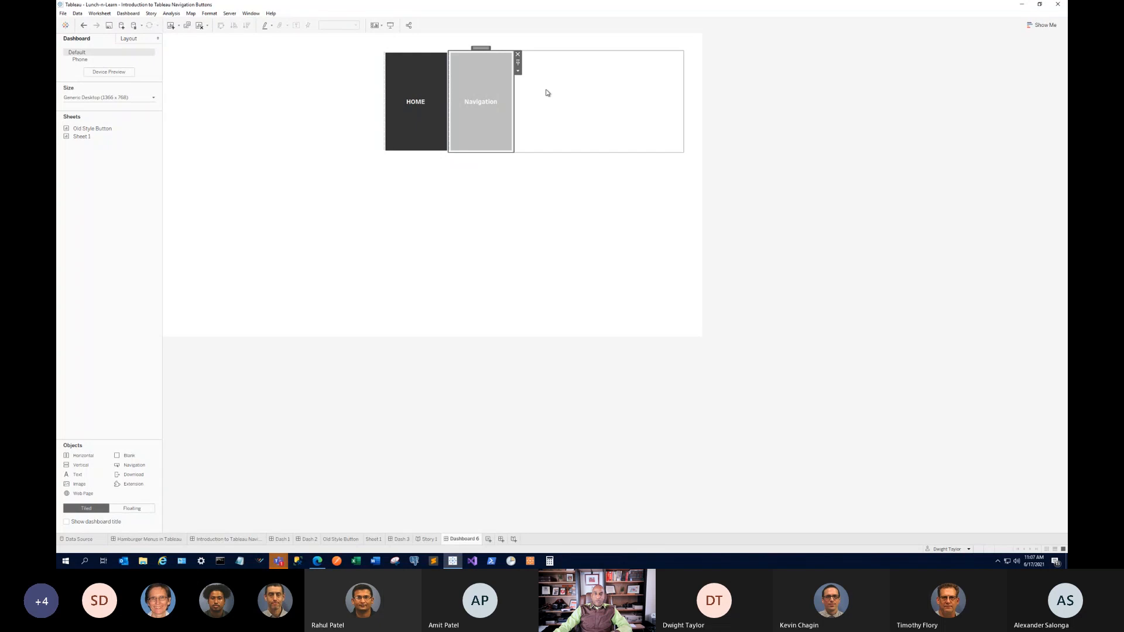
double_click(497, 72)
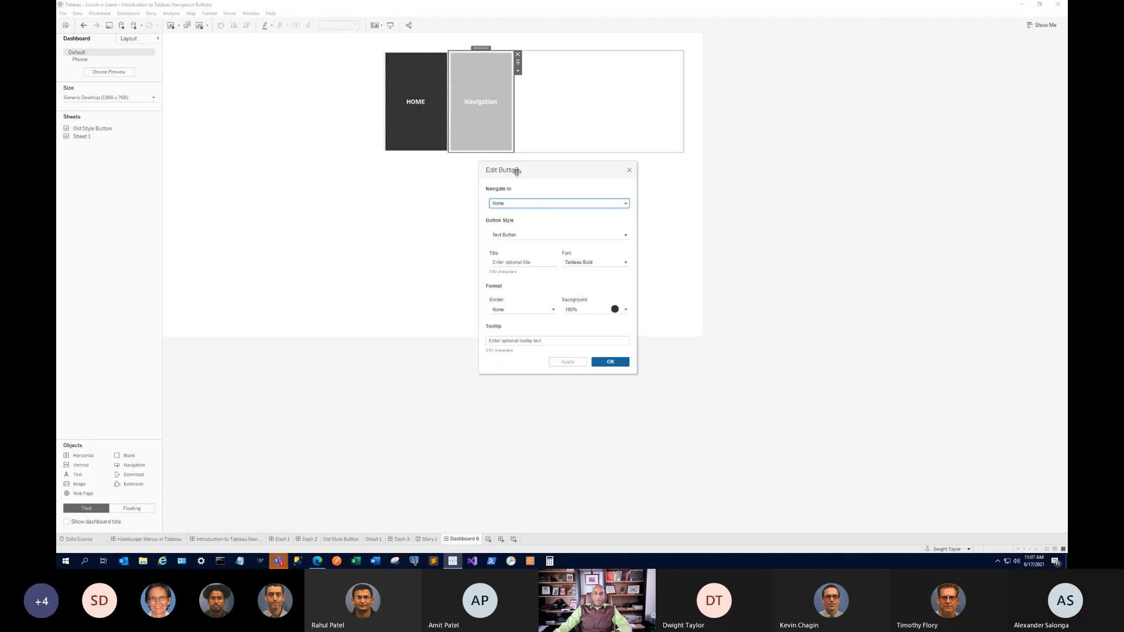
left_click(539, 203)
left_click(518, 237)
left_click(518, 261)
type("Dash 1")
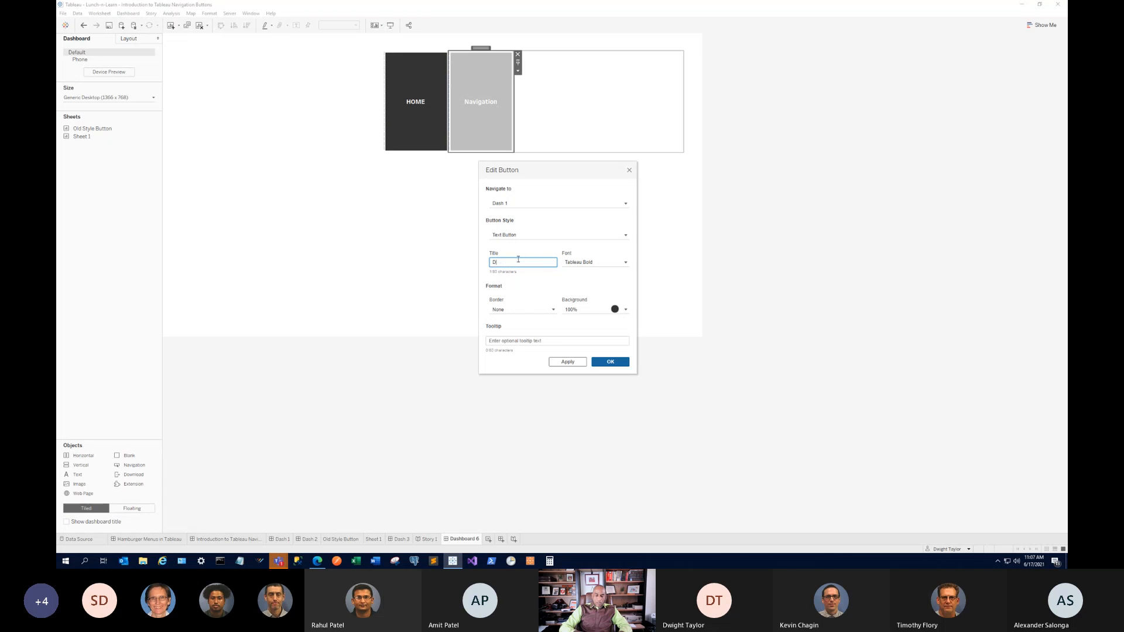
left_click(608, 360)
left_click(565, 71)
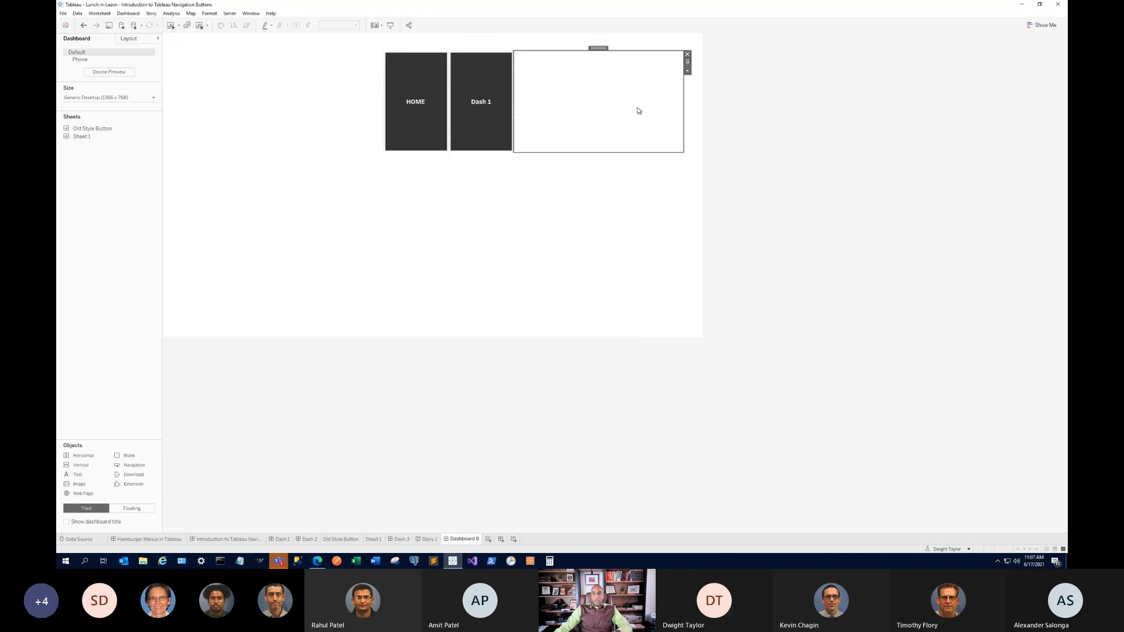
double_click(598, 48)
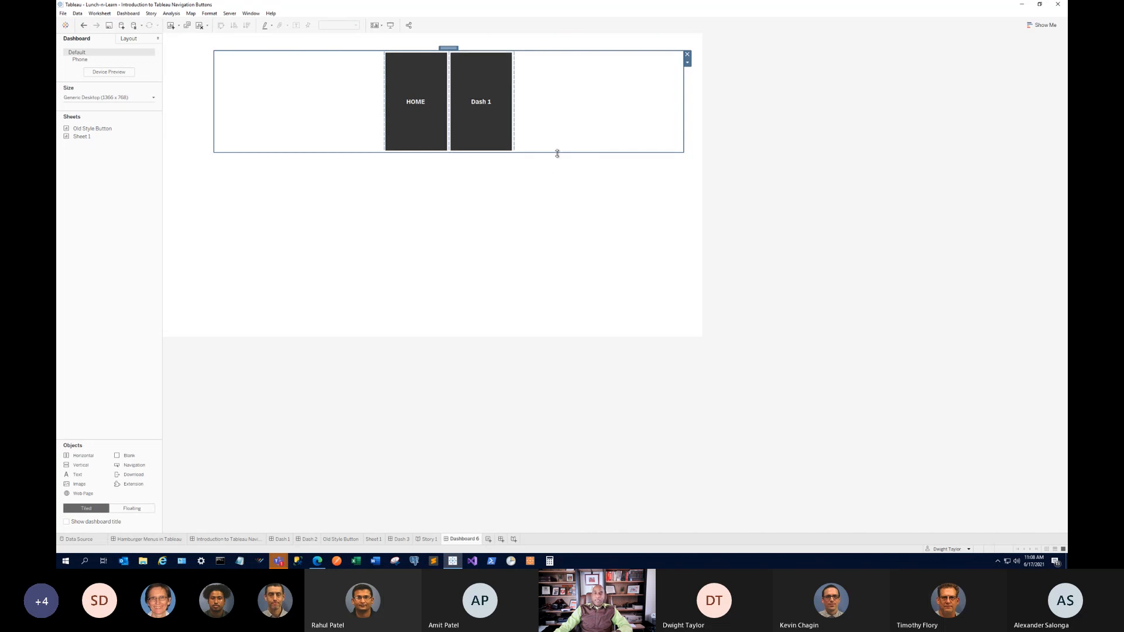
Shrink the button container to a slim strip and add a blank spacer right of Dash 1.
left_click_drag(557, 152, 577, 68)
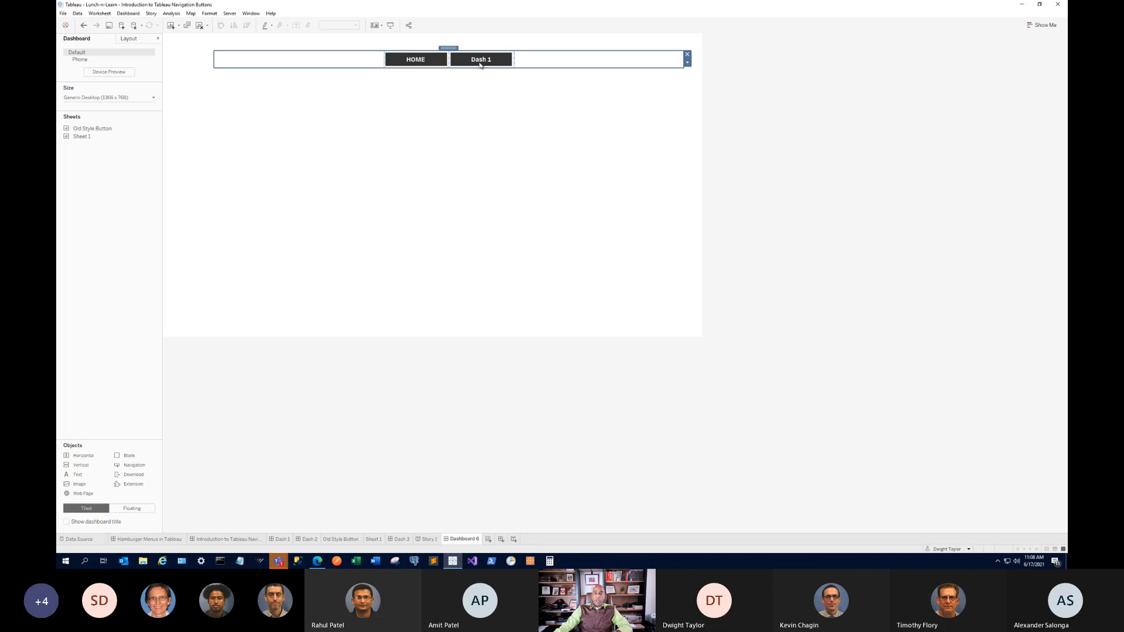
left_click(531, 167)
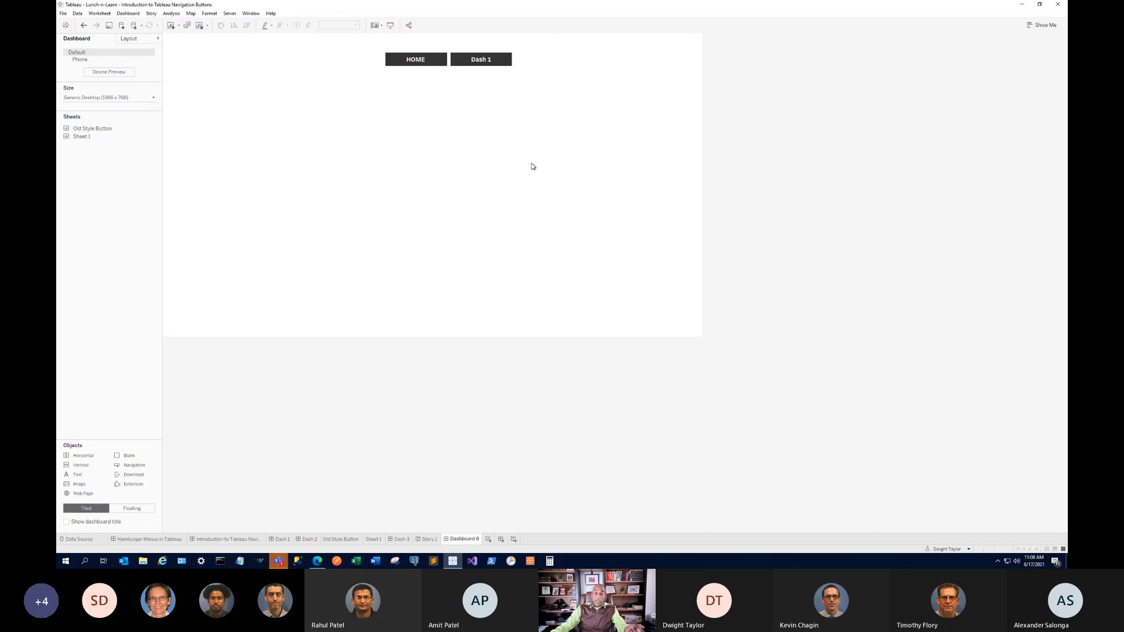
left_click_drag(564, 169, 556, 62)
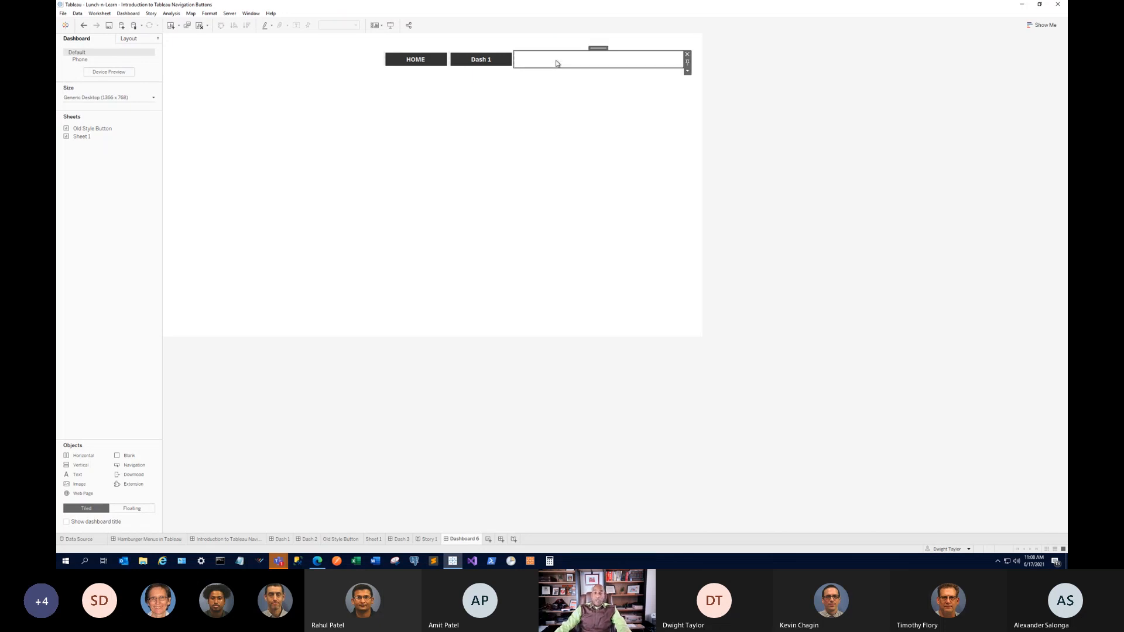
Add a Show/Hide button to the navigation container from its More Options menu.
double_click(603, 50)
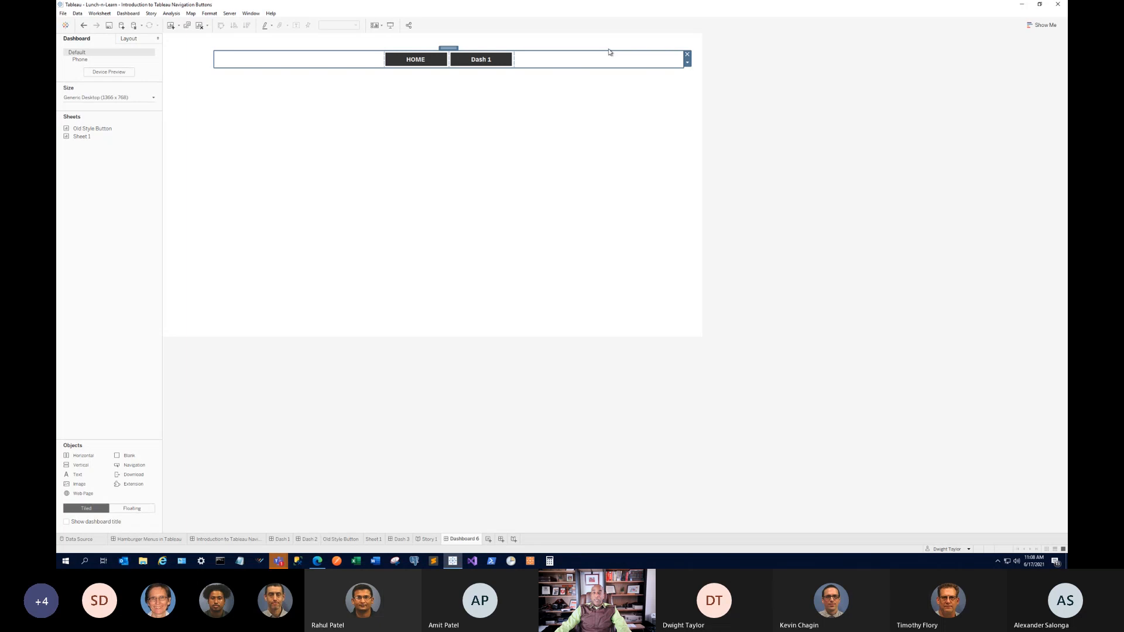
left_click(688, 63)
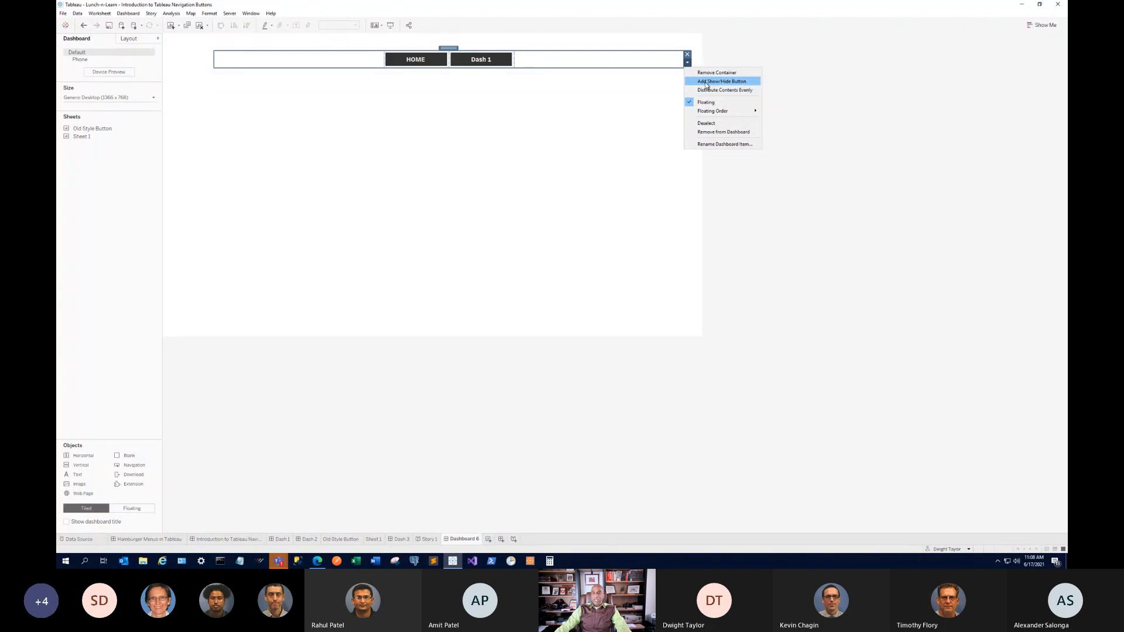
left_click(734, 84)
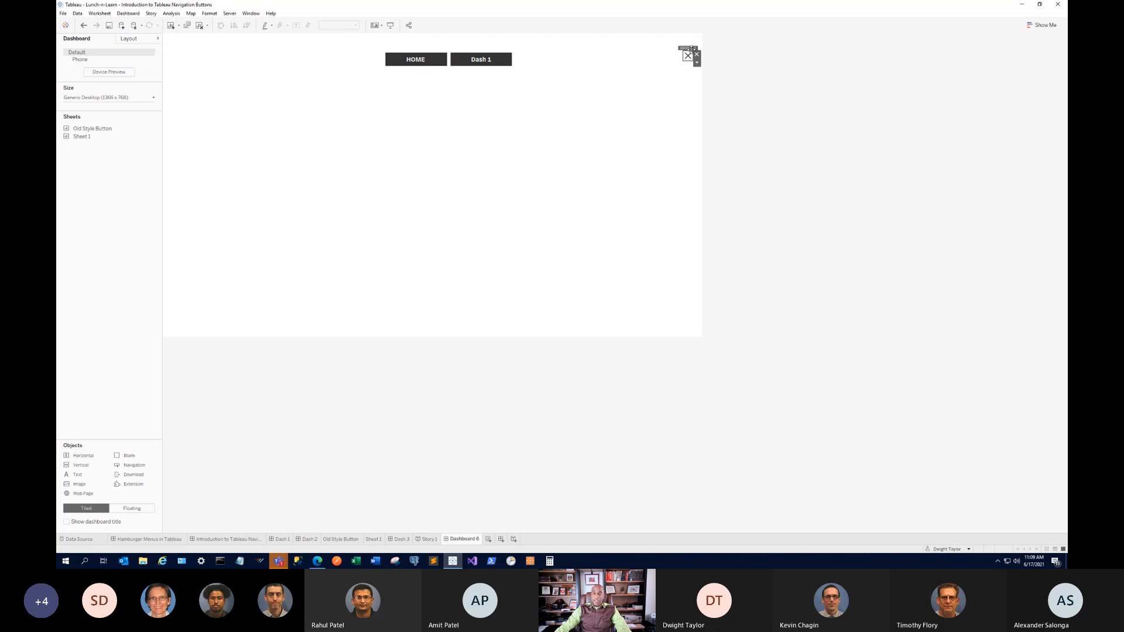
Move the show/hide toggle to the dashboard's left edge and test hiding and showing the buttons.
left_click_drag(687, 56, 182, 59)
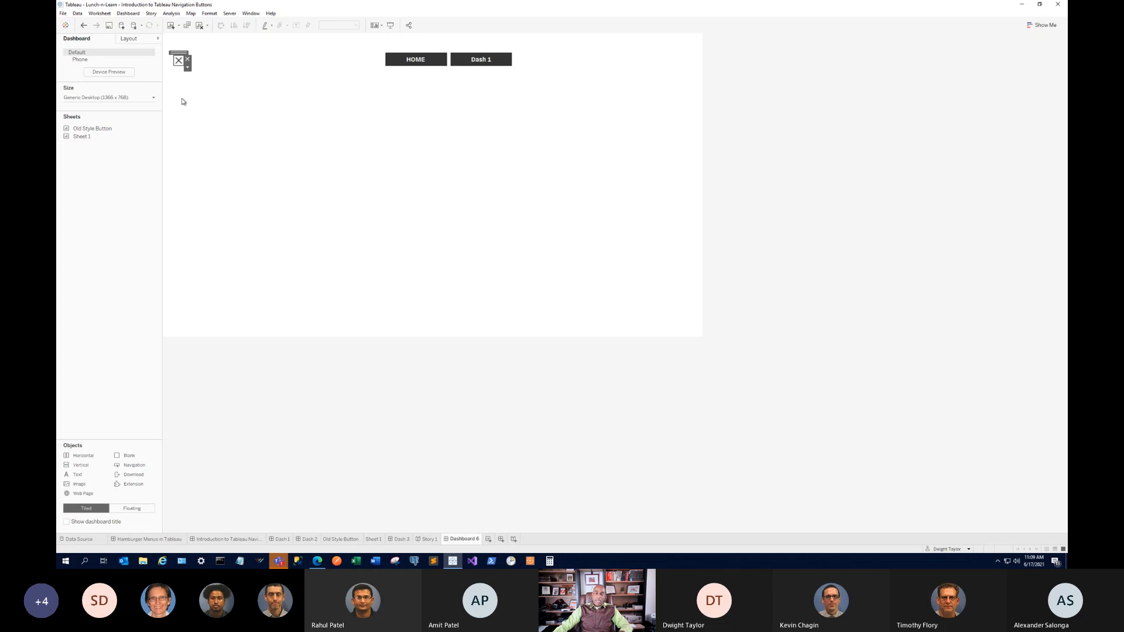
key("alt")
left_click(182, 62, "alt")
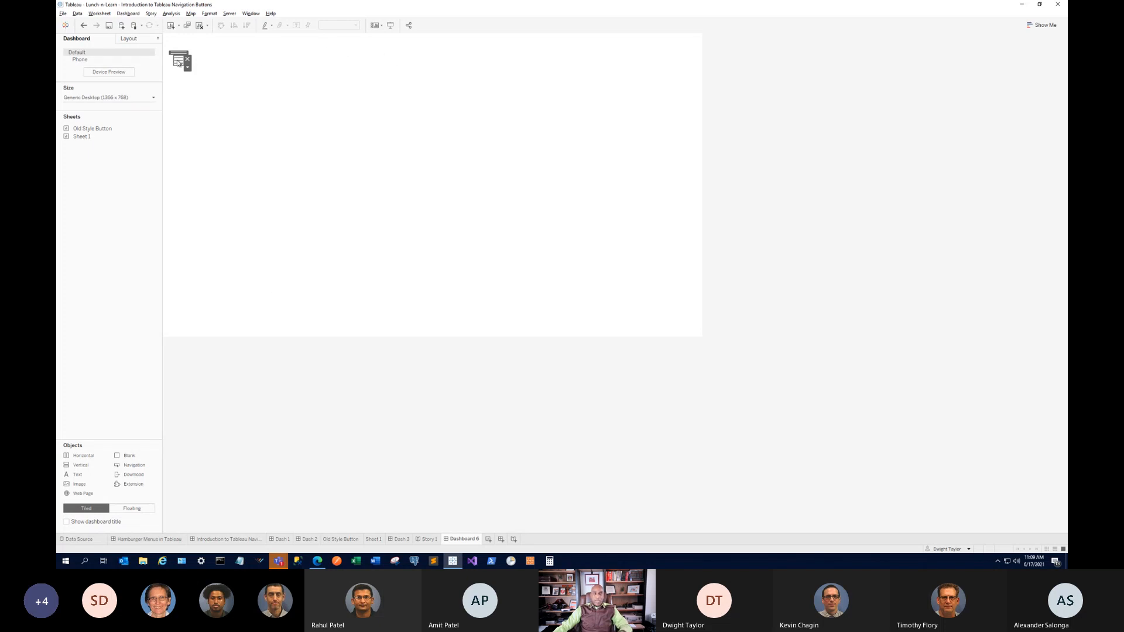
left_click(179, 61)
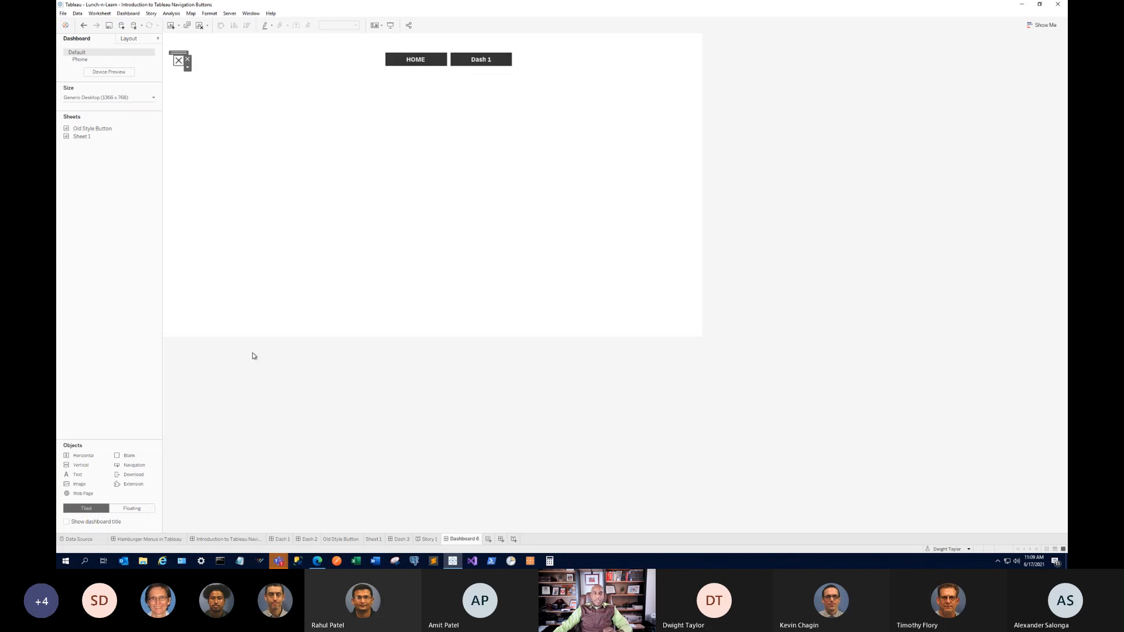
Test that the Dash 1 and HOME buttons open their dashboards, returning each time.
left_click(480, 59, "alt")
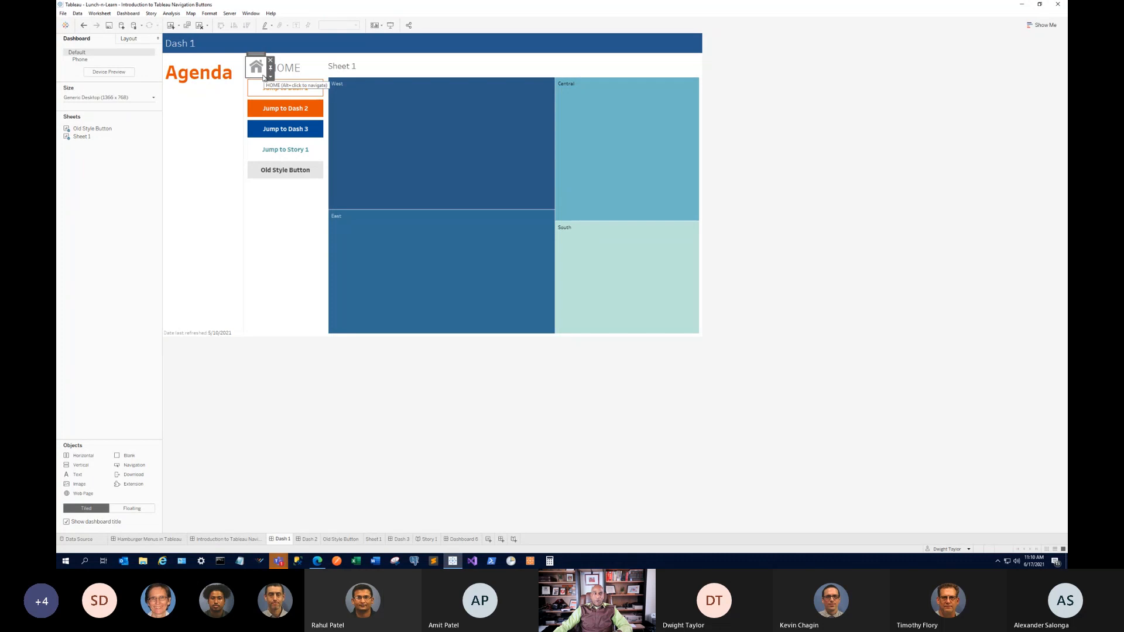
left_click(257, 69, "alt")
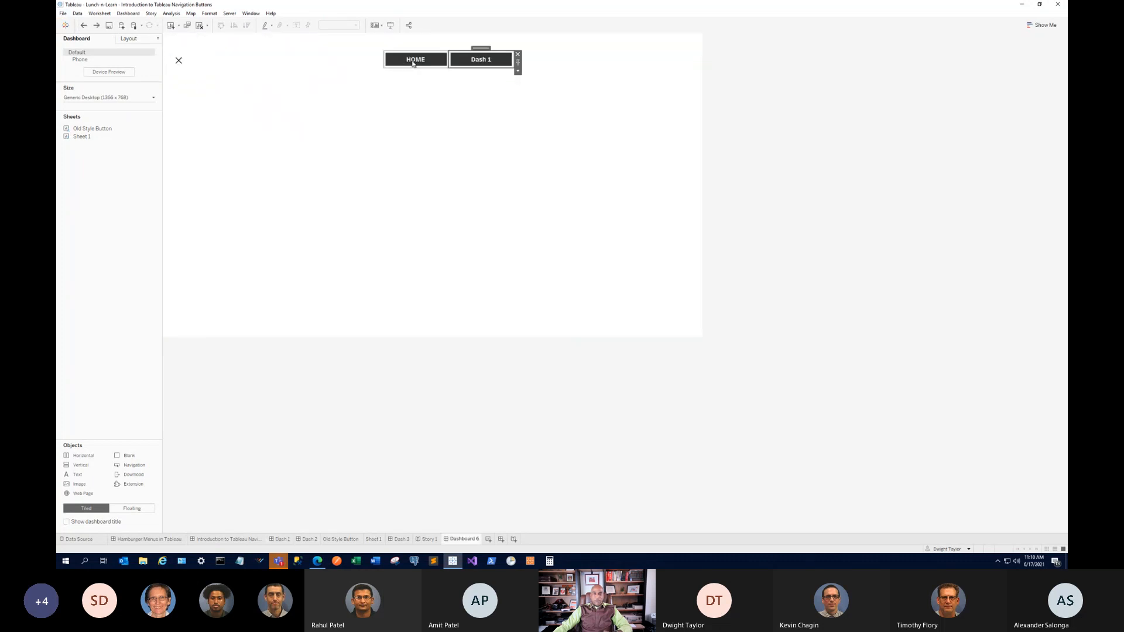
left_click(415, 60, "alt")
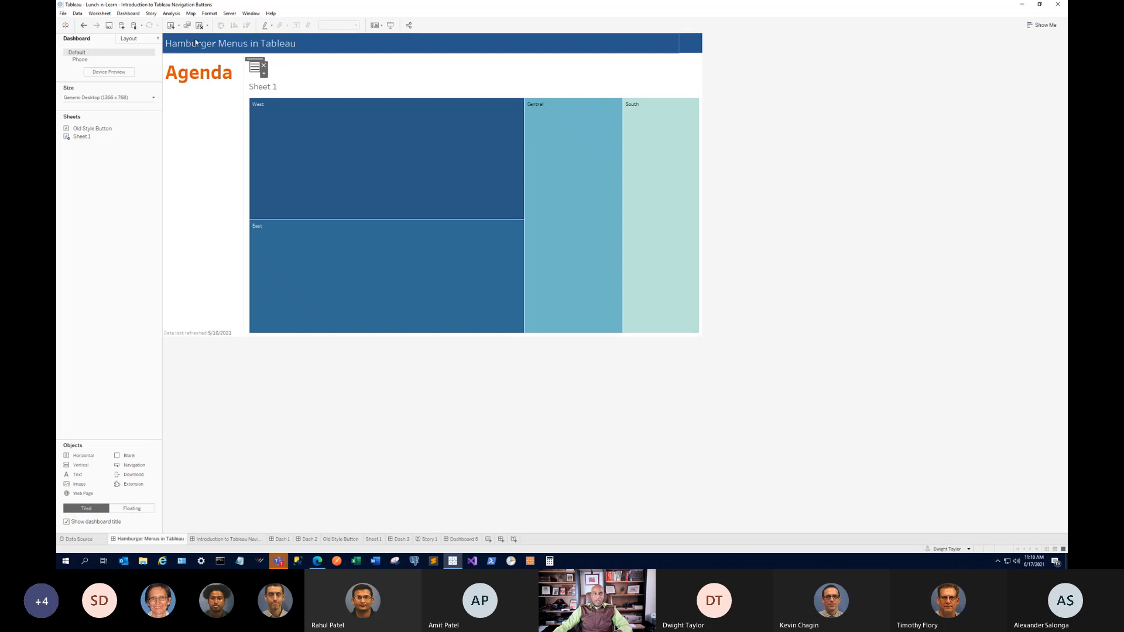
left_click(84, 25)
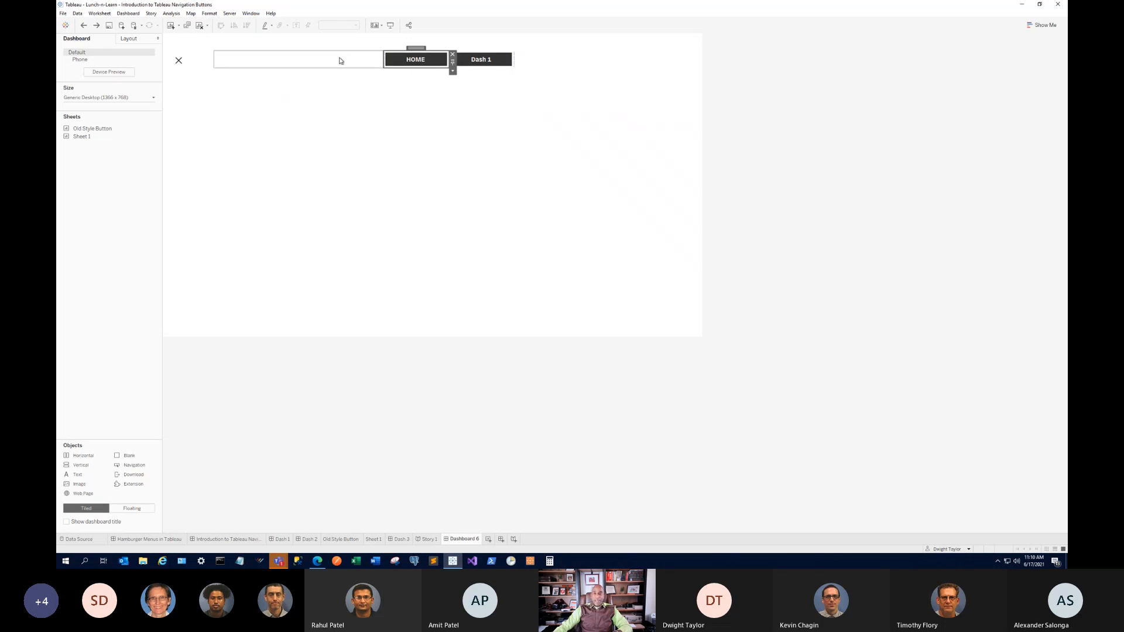
Remove the blank object left of HOME from the dashboard.
left_click(331, 63)
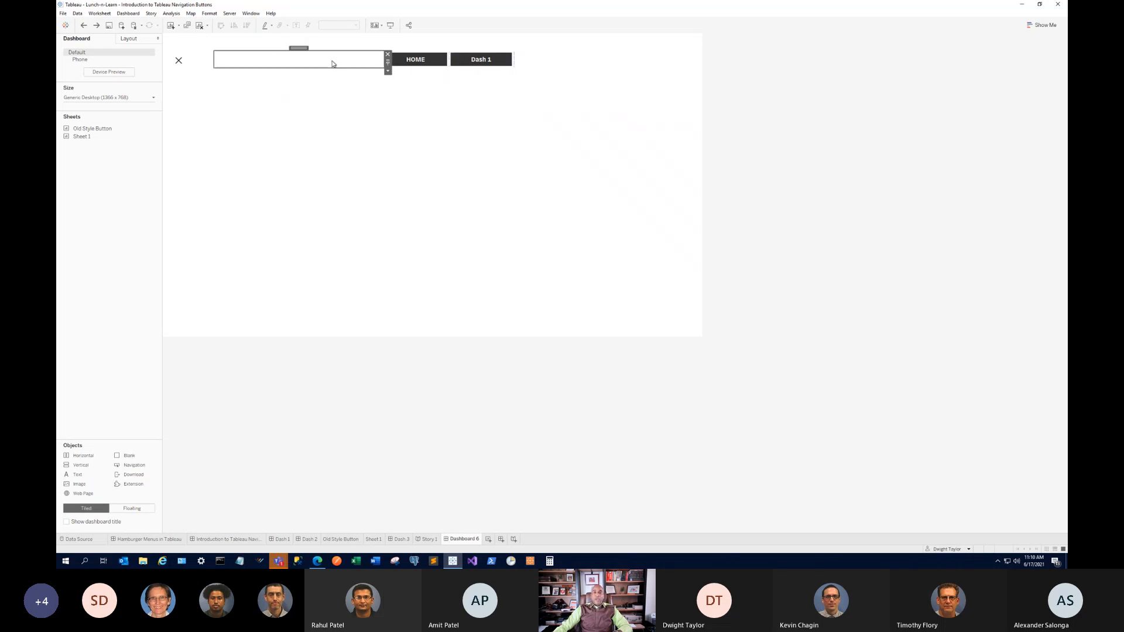
left_click(387, 55)
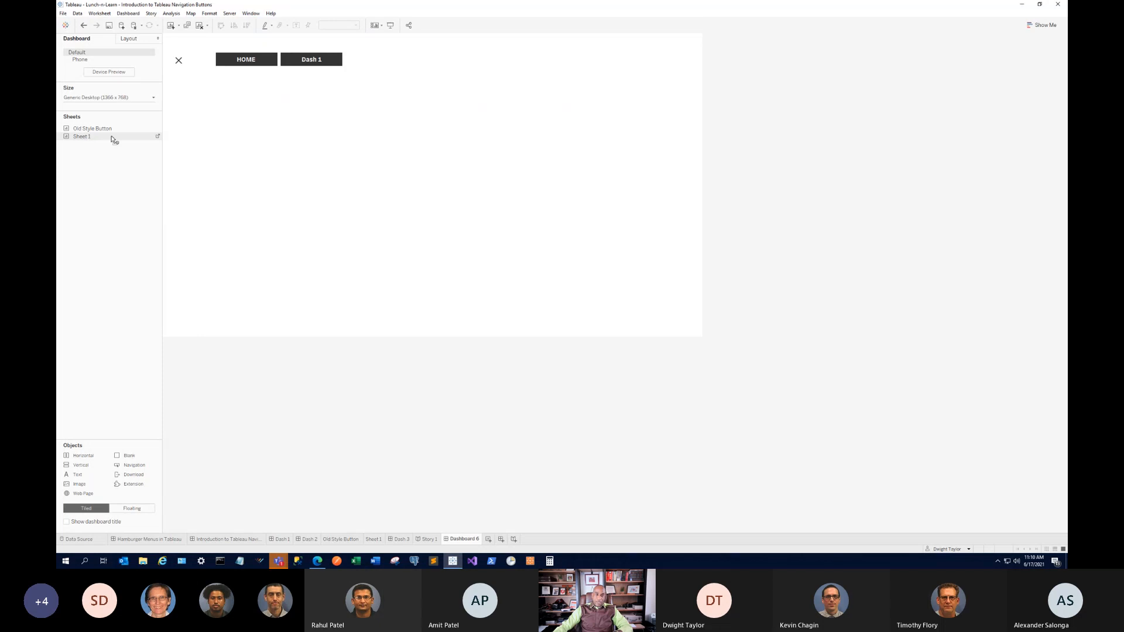
Add Sheet 1's treemap to the dashboard and delete the Sales legend container.
left_click_drag(113, 138, 538, 186)
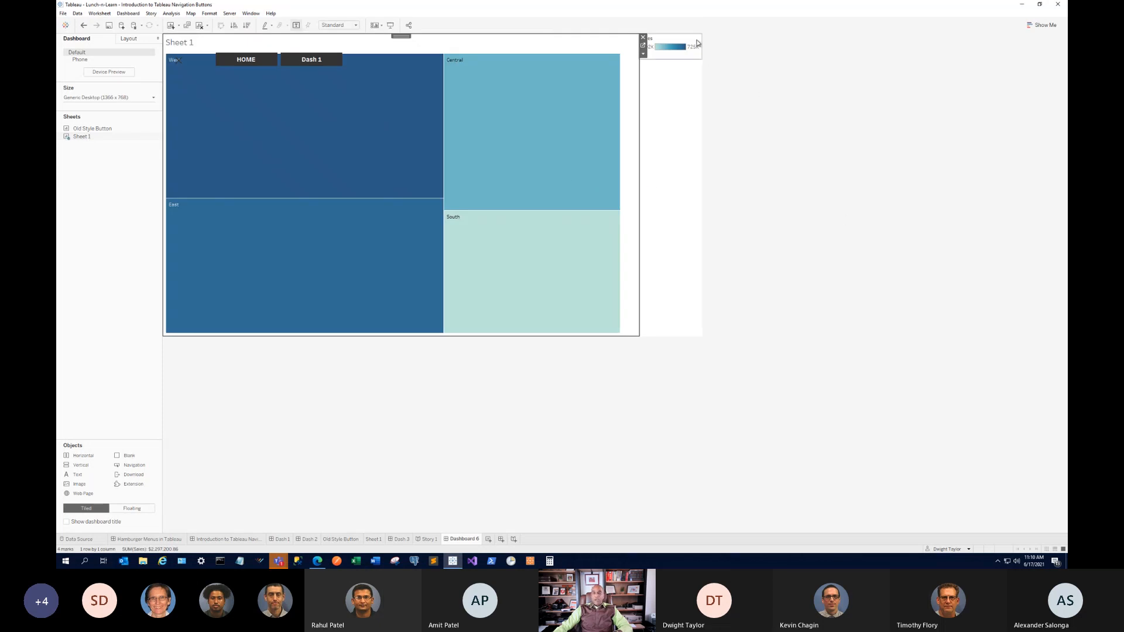
left_click(688, 60)
left_click(705, 37)
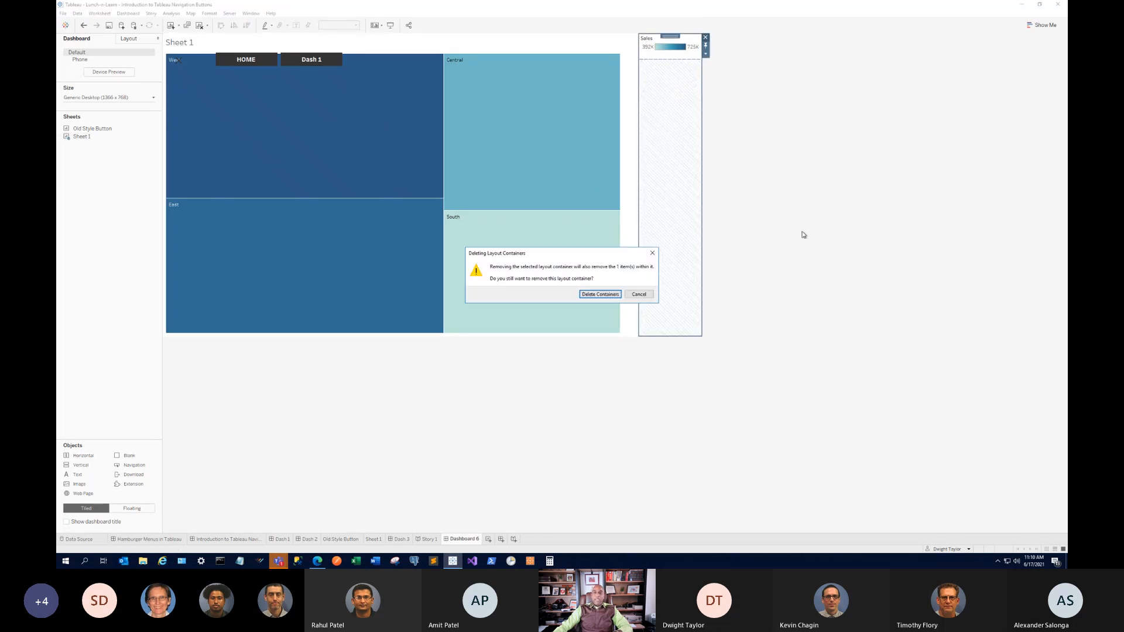
left_click(600, 294)
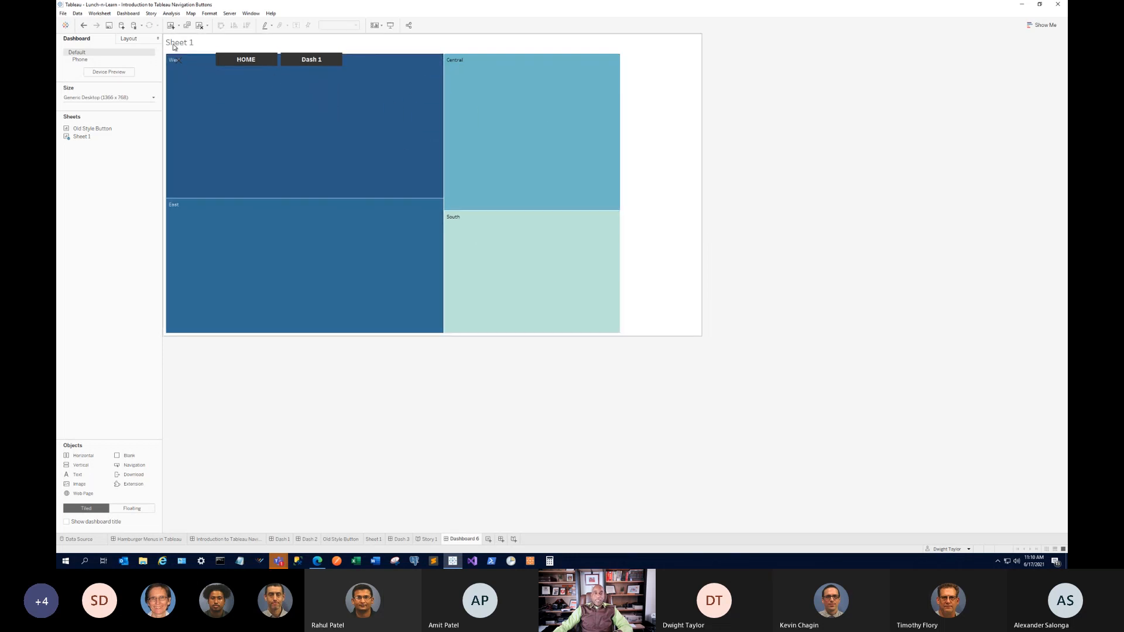
Toggle the show/hide button several times, leaving the HOME and Dash 1 buttons hidden.
left_click(180, 63)
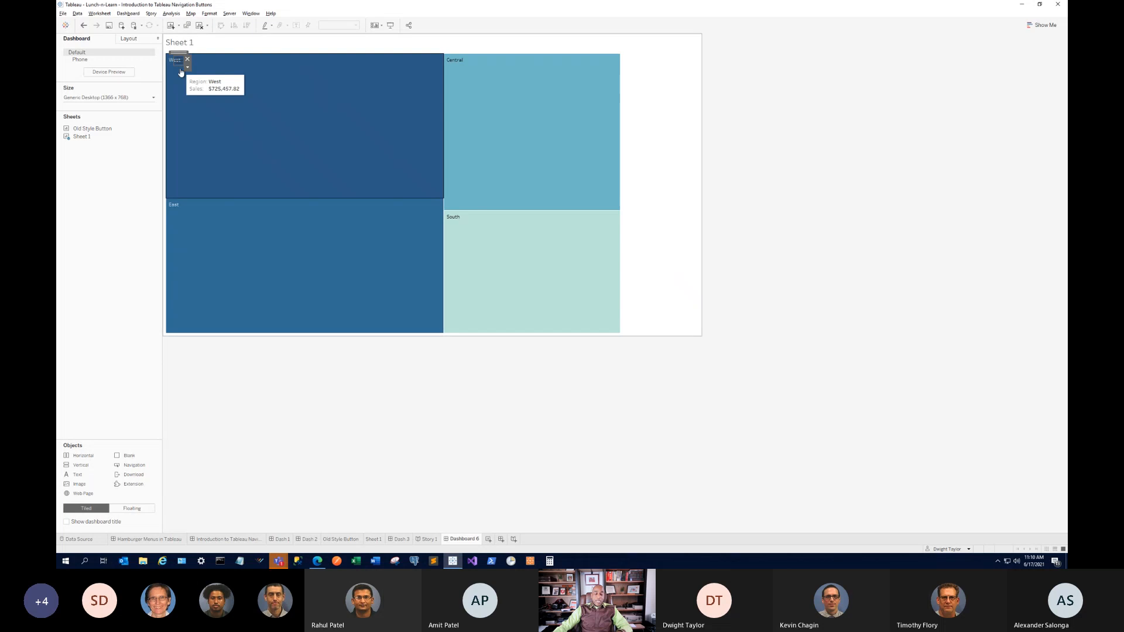
left_click(179, 63, "alt")
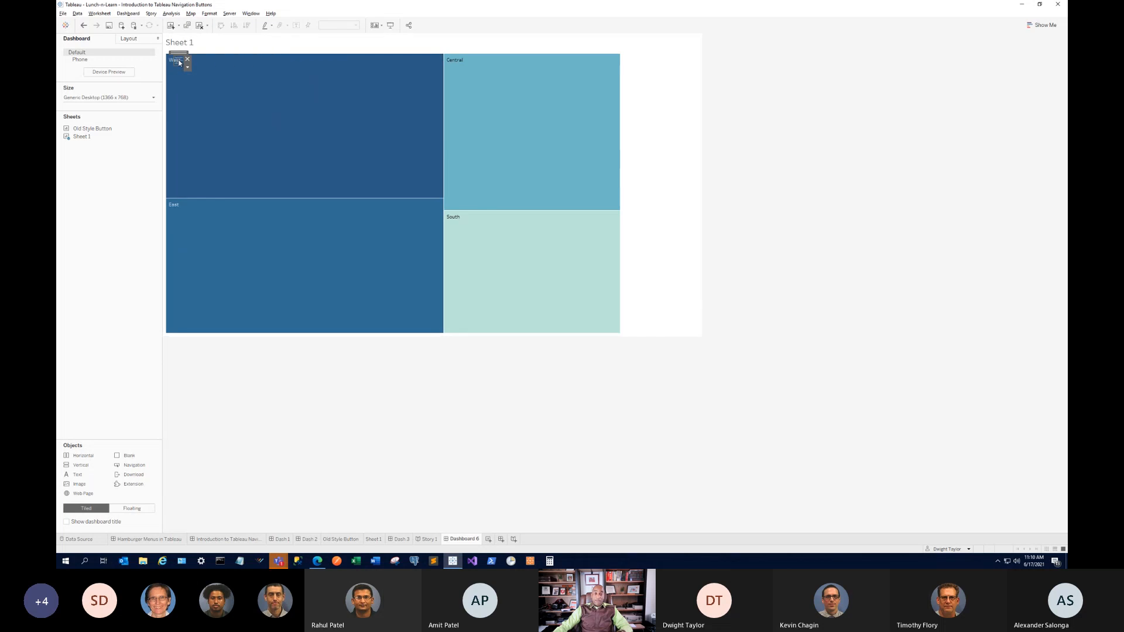
left_click(179, 62, "alt")
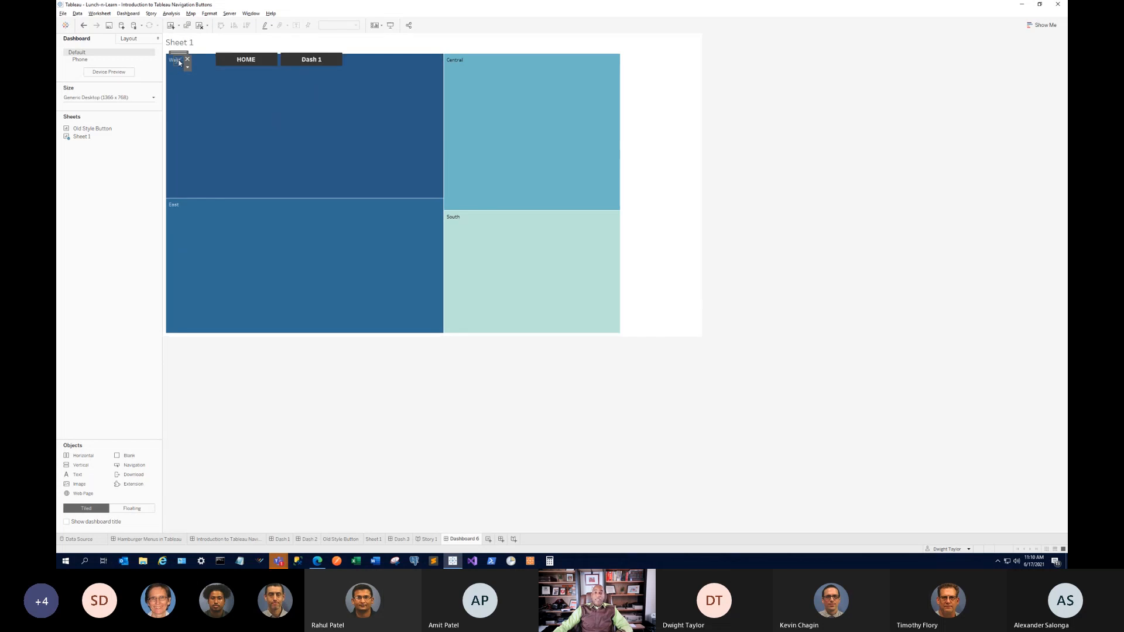
left_click(179, 62, "alt")
left_click(179, 63, "alt")
left_click(180, 63, "alt")
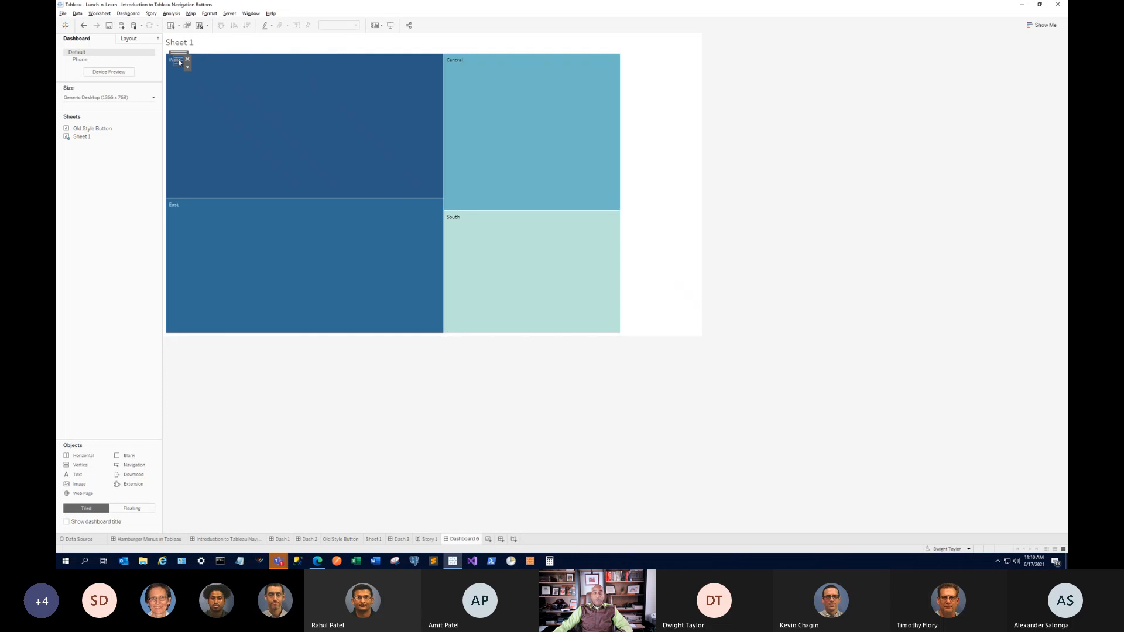
left_click(179, 63, "alt")
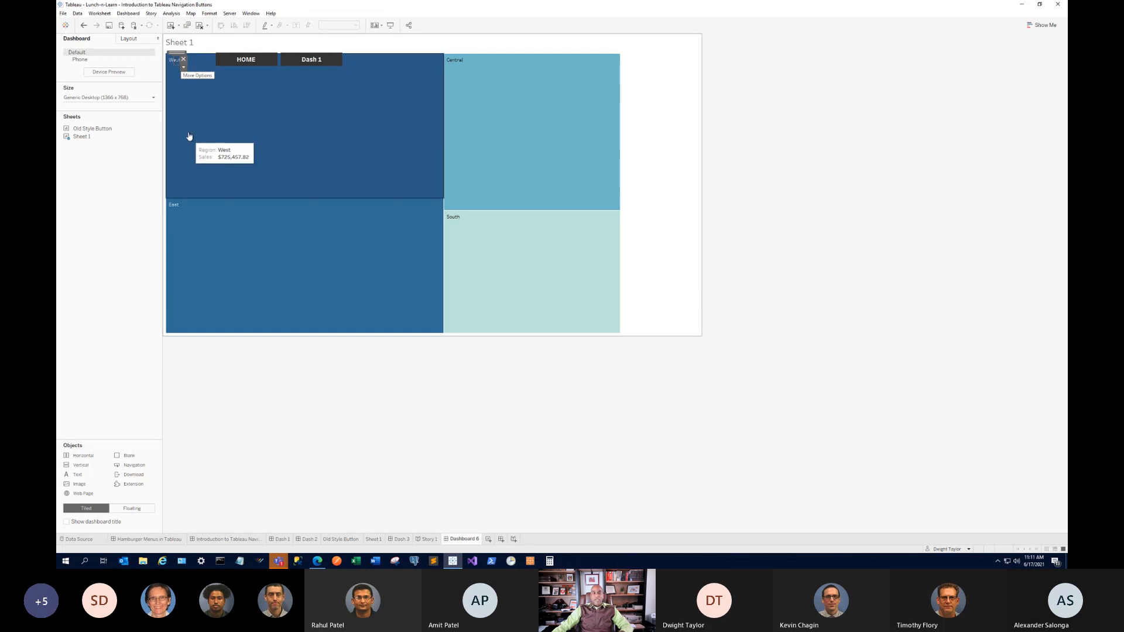
left_click(180, 68)
left_click(179, 65, "alt")
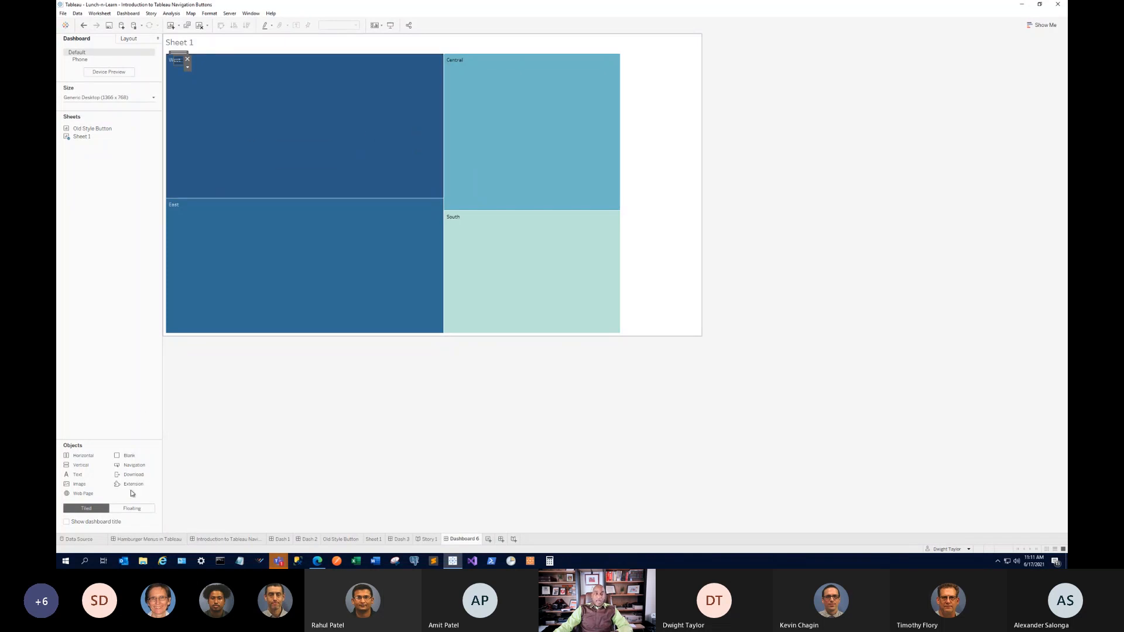
Place a Vertical container on the dashboard and move Sheet 1 into it.
mouse_move(82, 466)
left_mouse_down()
mouse_move(211, 142)
mouse_move(163, 145)
left_mouse_up()
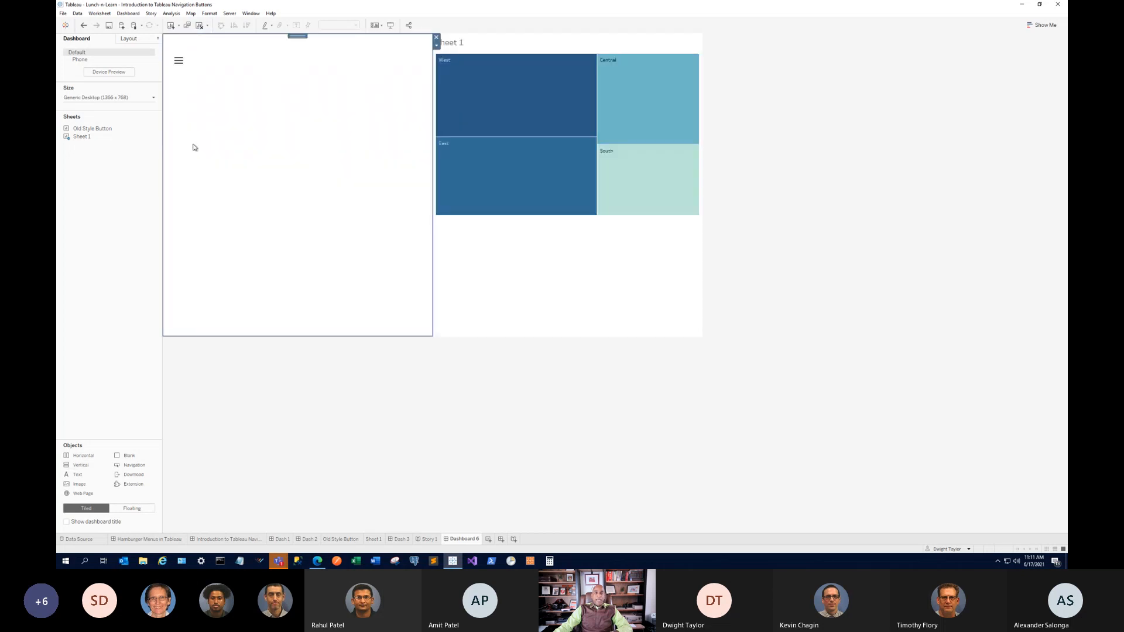
left_click(557, 43)
left_click_drag(566, 36, 532, 181)
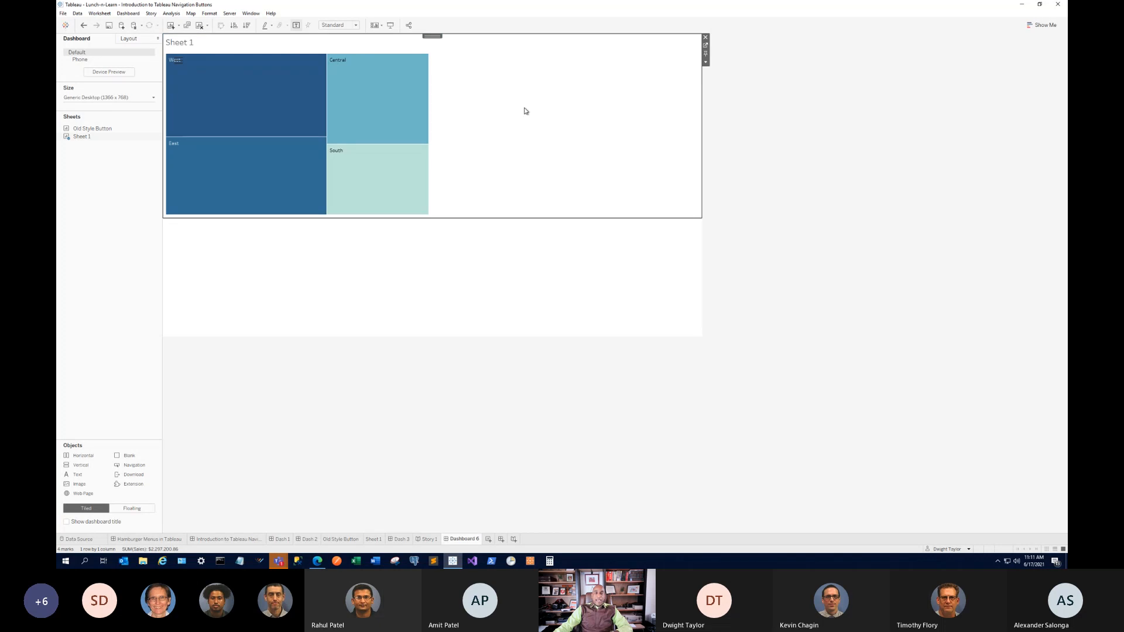
Set Sheet 1 to Fit Entire View and add a Blank object above it.
left_click(705, 62)
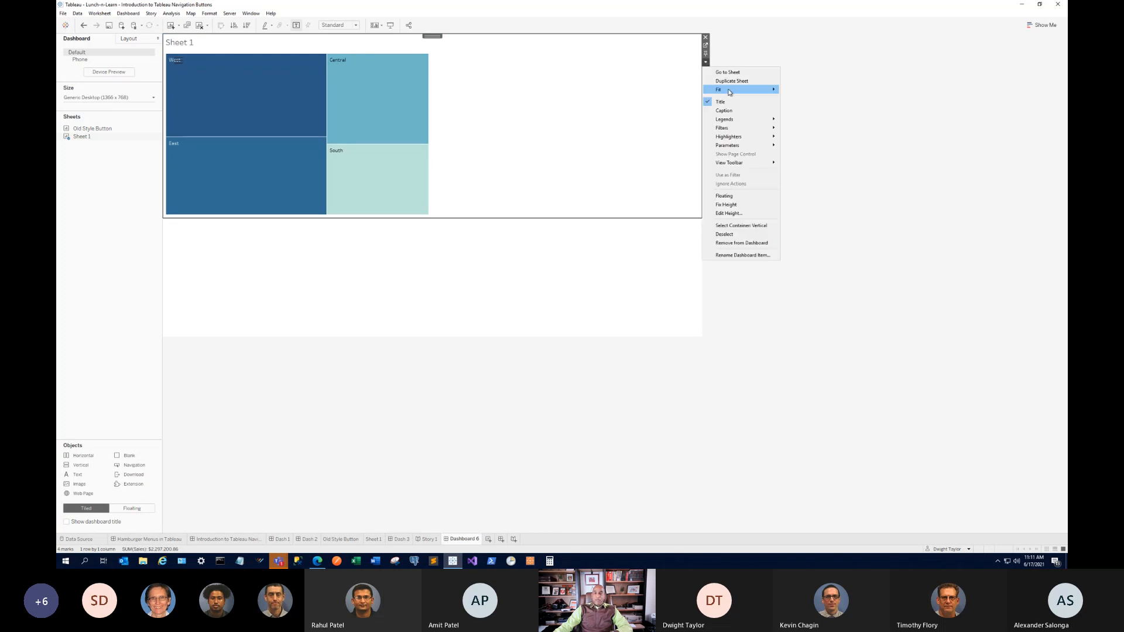
mouse_move(732, 90)
left_click(802, 116)
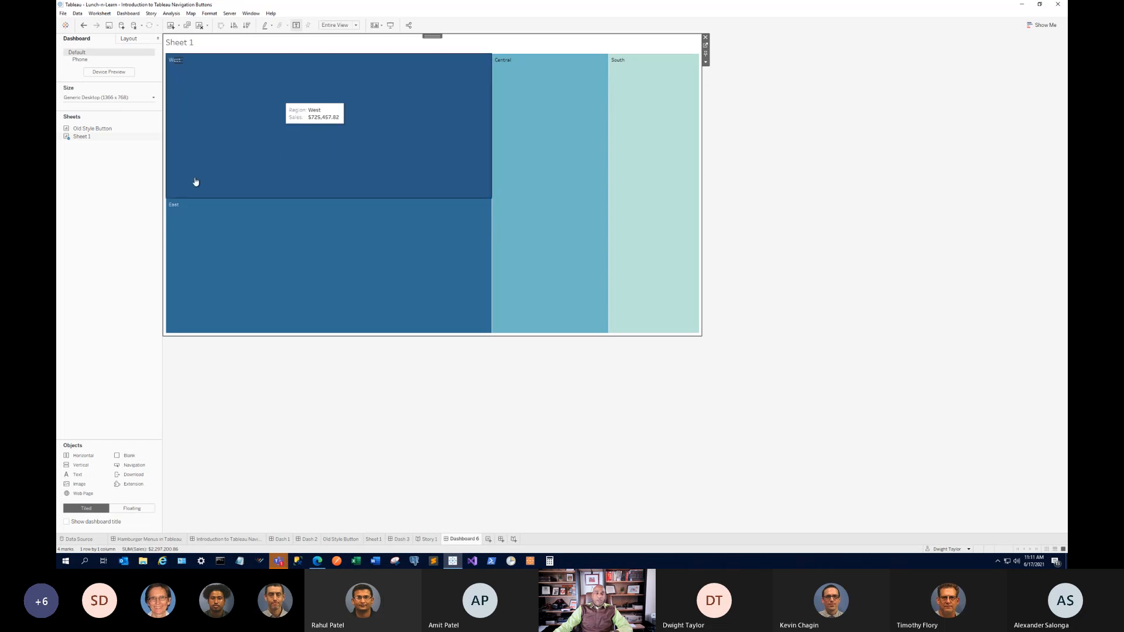
left_click_drag(128, 456, 424, 62)
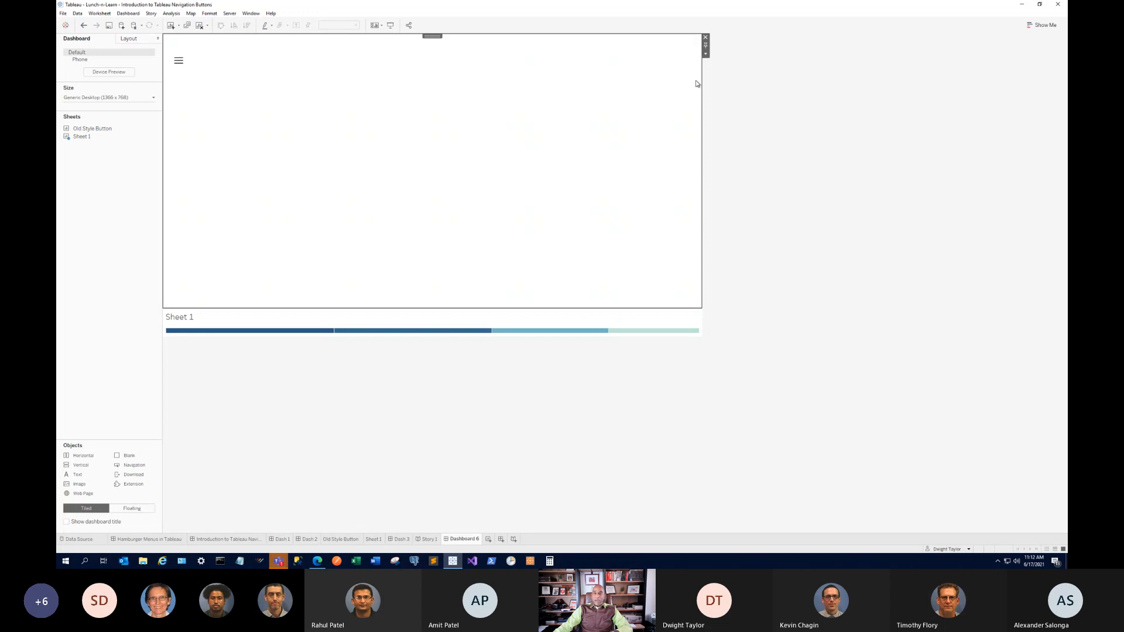
Give the top blank area a fixed height of 60 pixels with Edit Height.
left_click(706, 54)
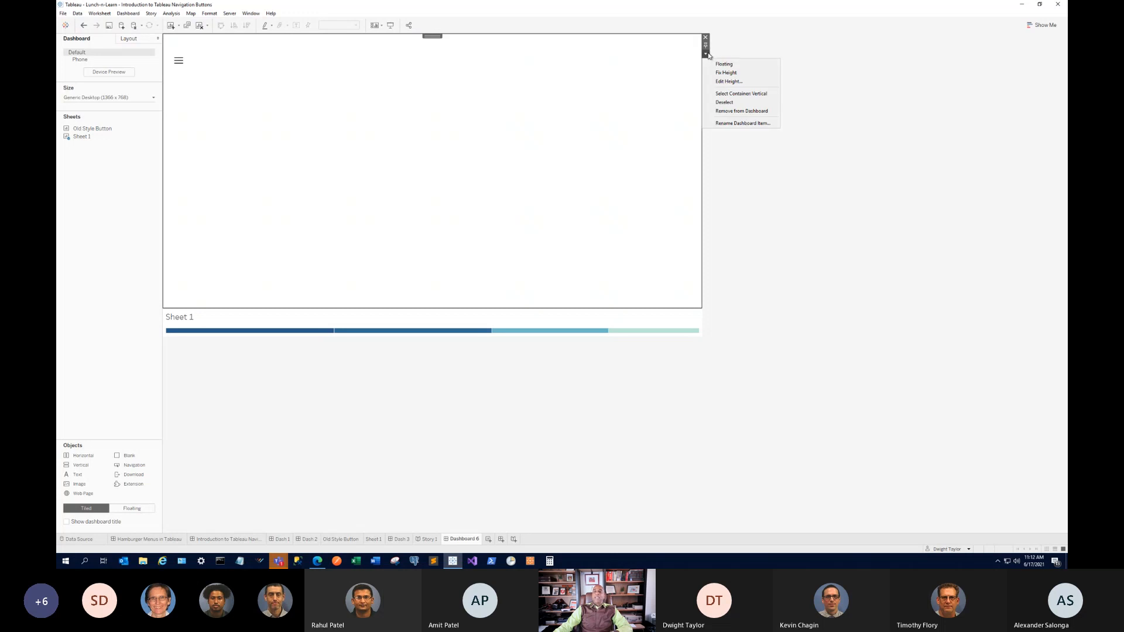
left_click(545, 97)
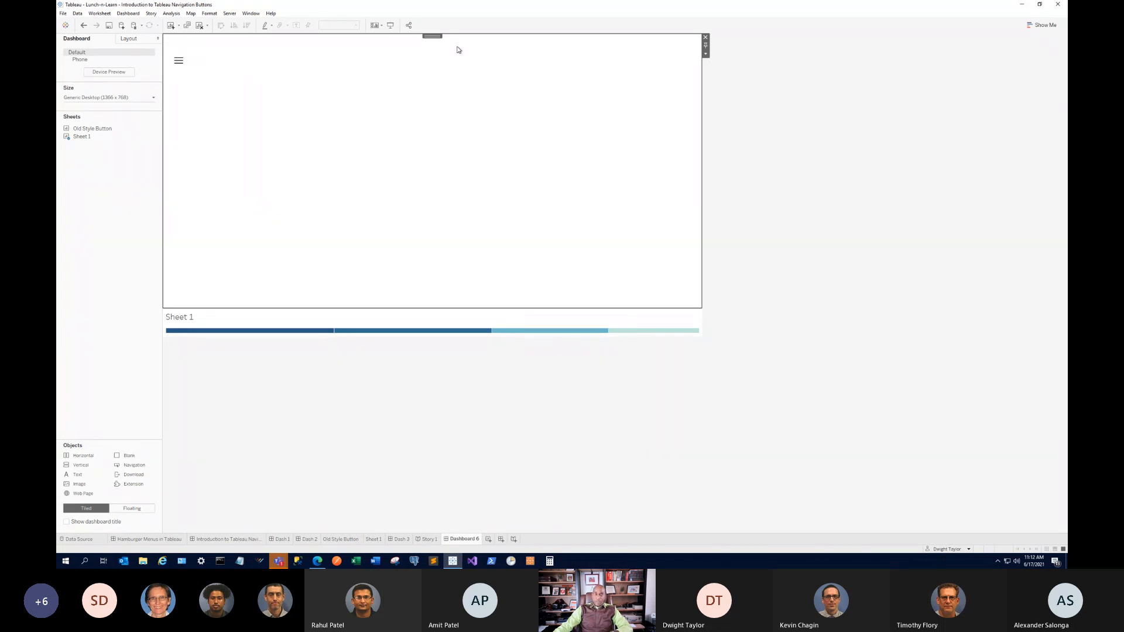
left_click(705, 54)
left_click(737, 82)
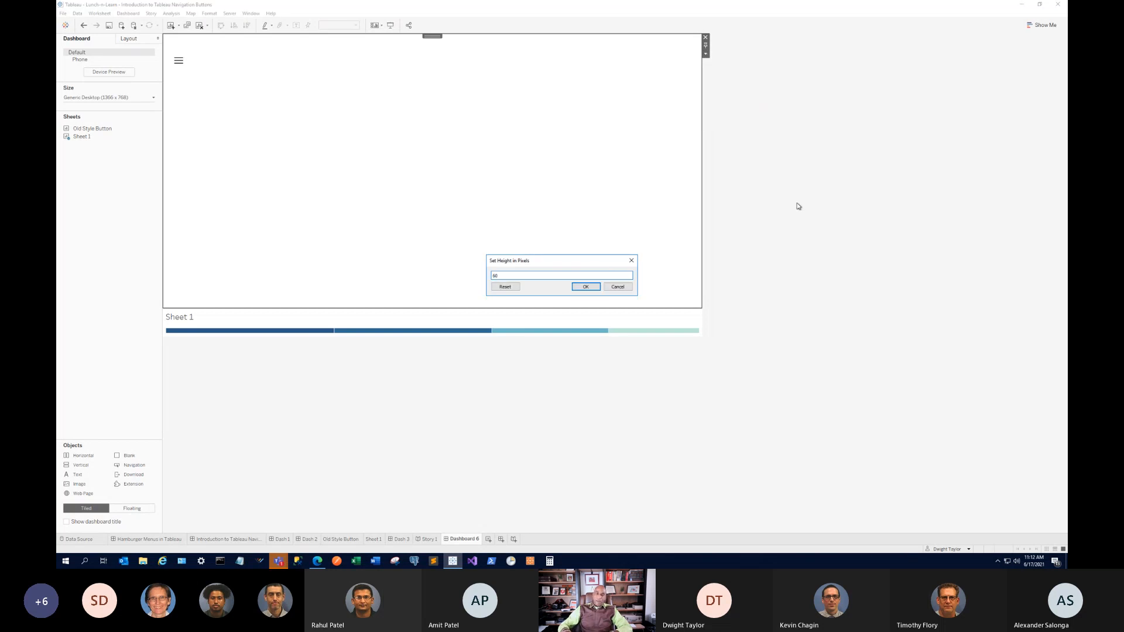
key("Return")
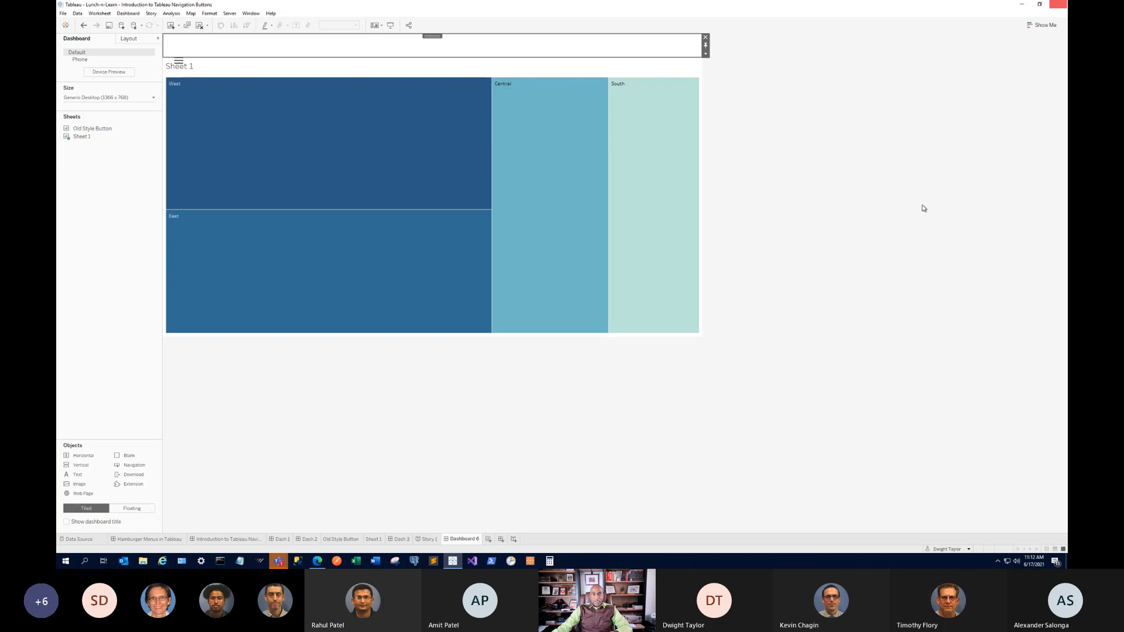
Move the hamburger image into the slim top strip.
left_click(179, 60)
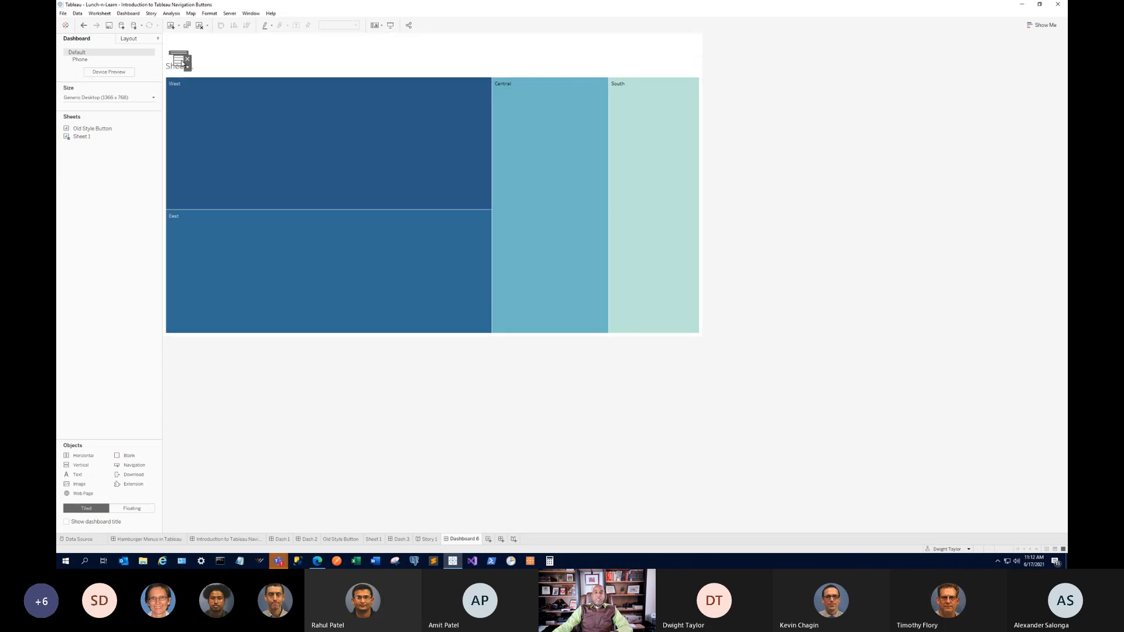
left_click_drag(179, 54, 176, 43)
left_click_drag(175, 38, 173, 36)
left_click(174, 38)
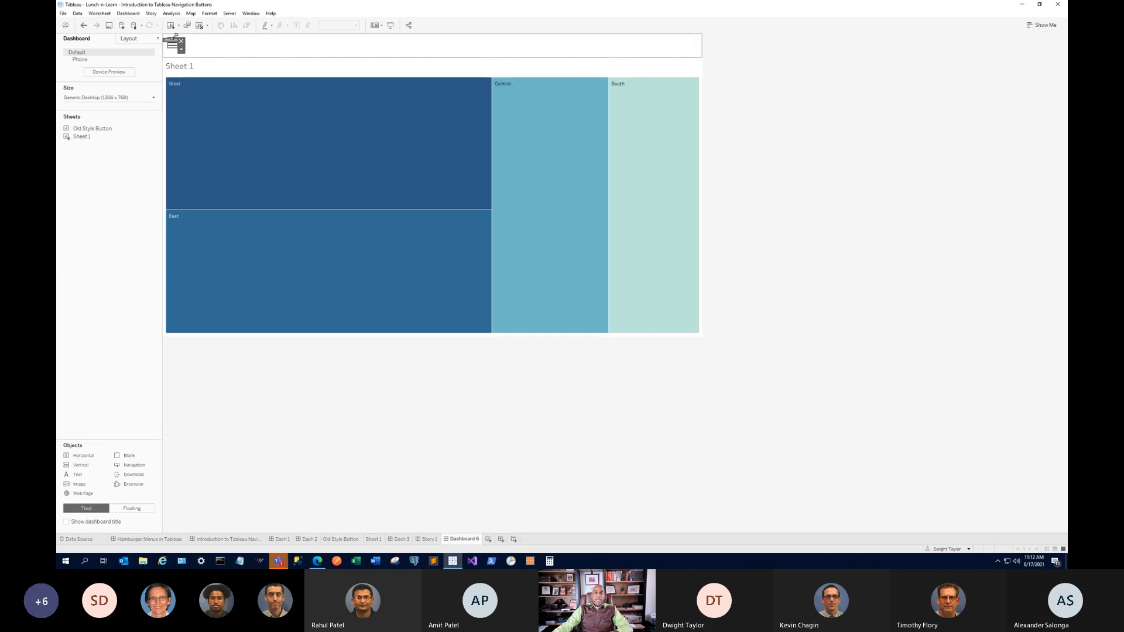
left_click(228, 47)
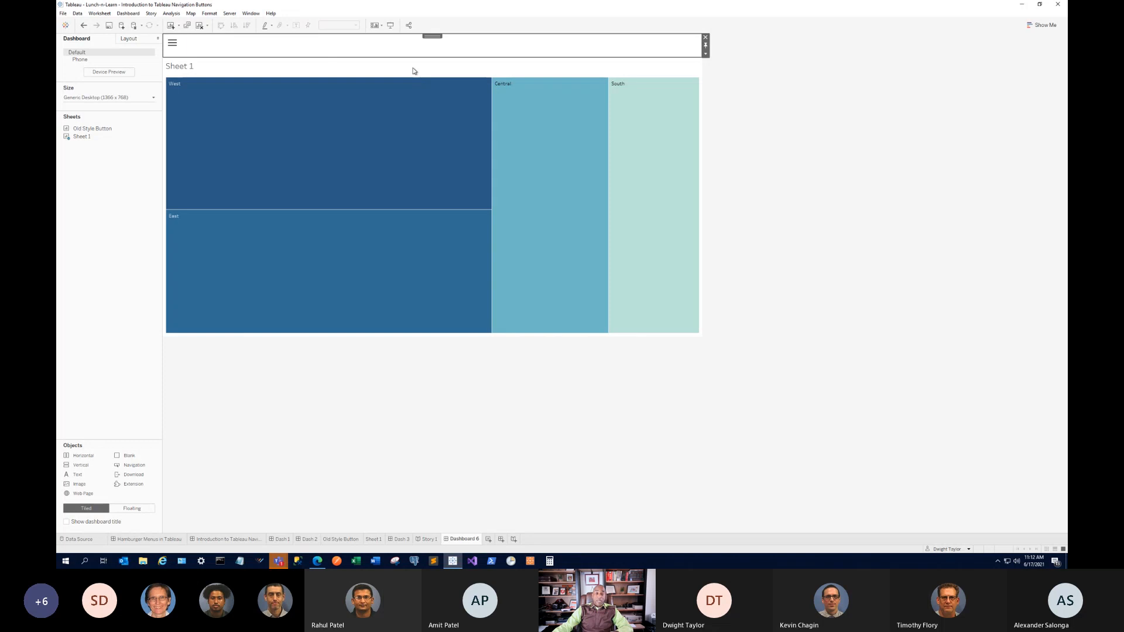
Reveal the HOME and Dash 1 buttons and drag their container into the top strip.
left_click(173, 43, "alt")
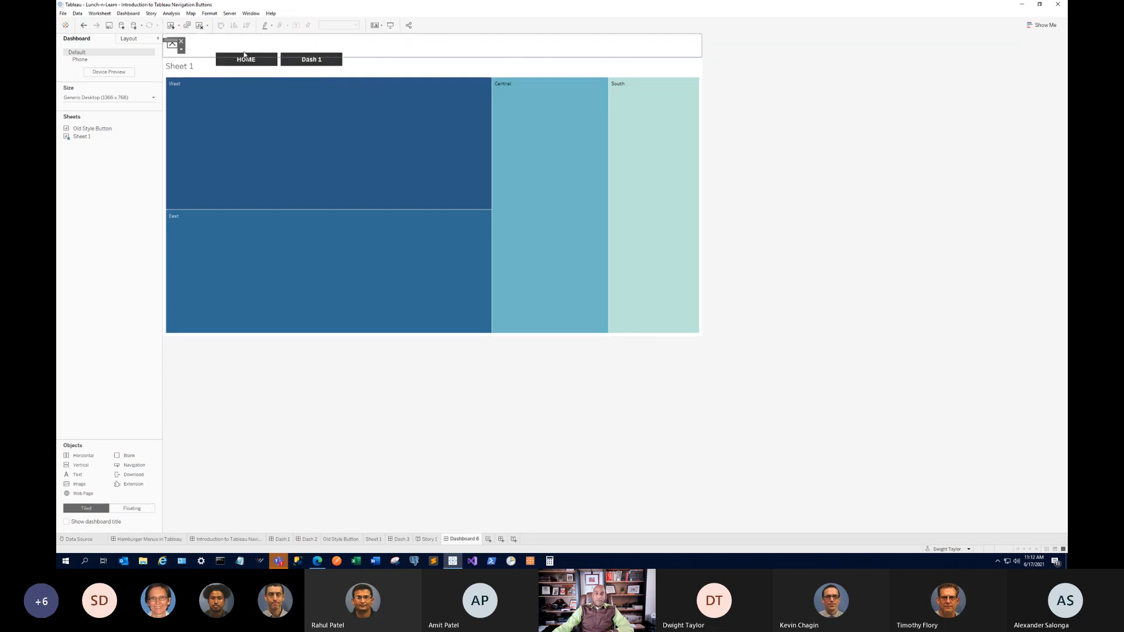
left_click(358, 60)
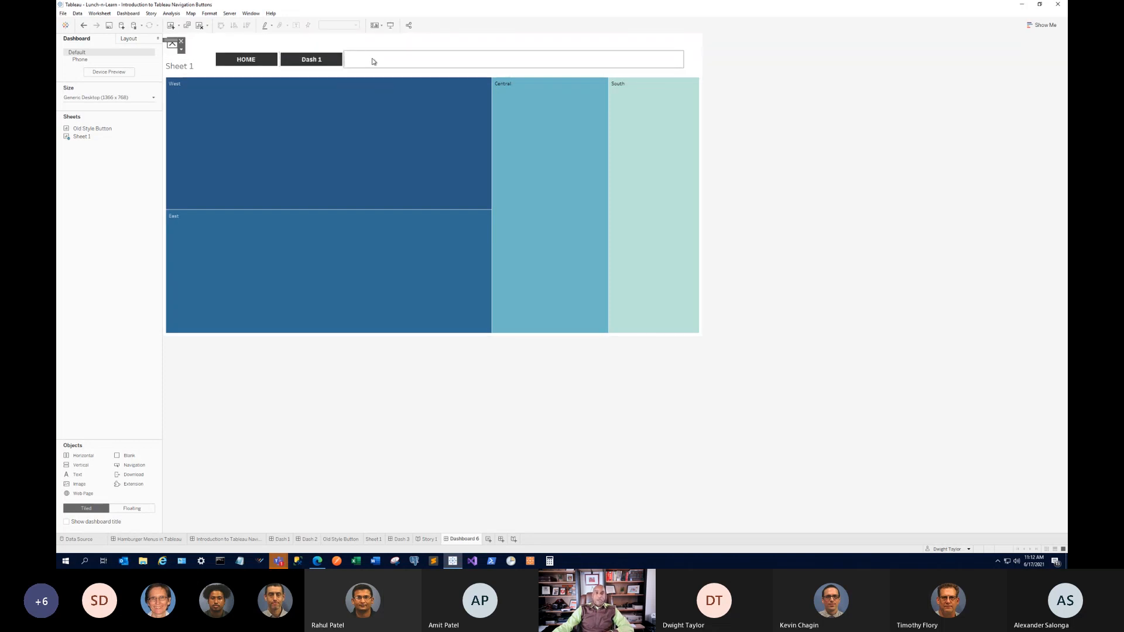
double_click(510, 47)
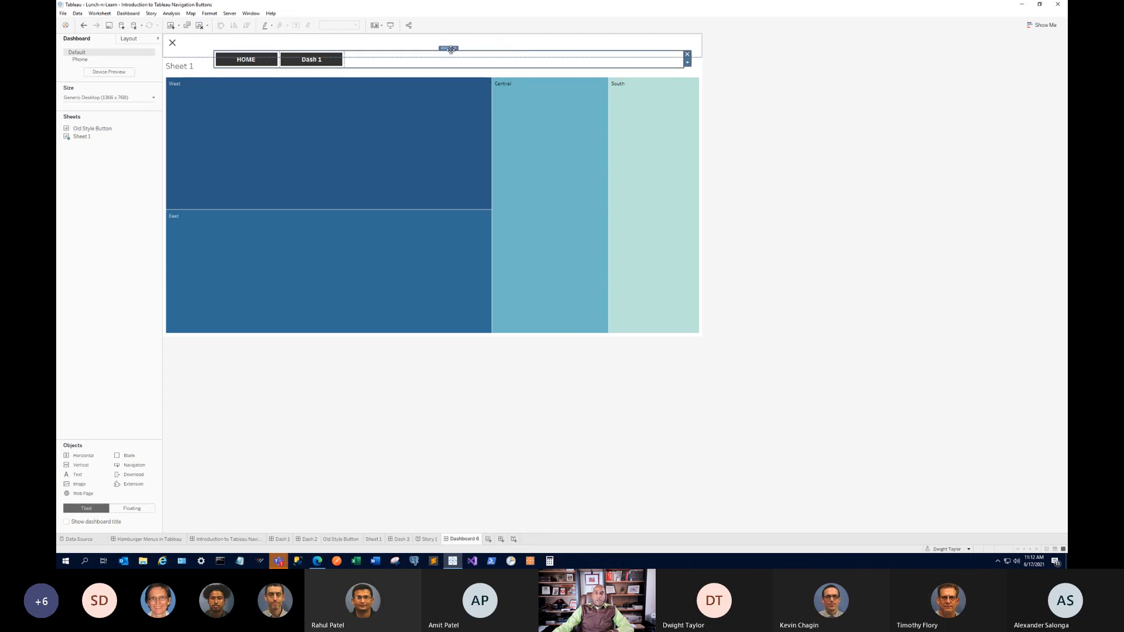
left_click_drag(449, 49, 421, 39)
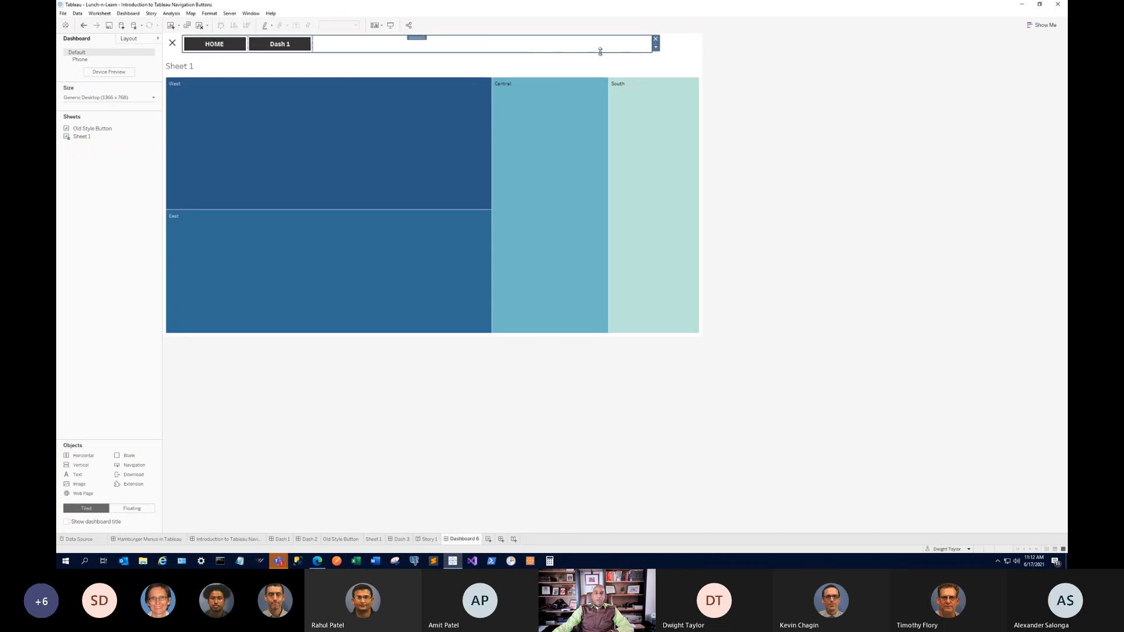
left_click(687, 50)
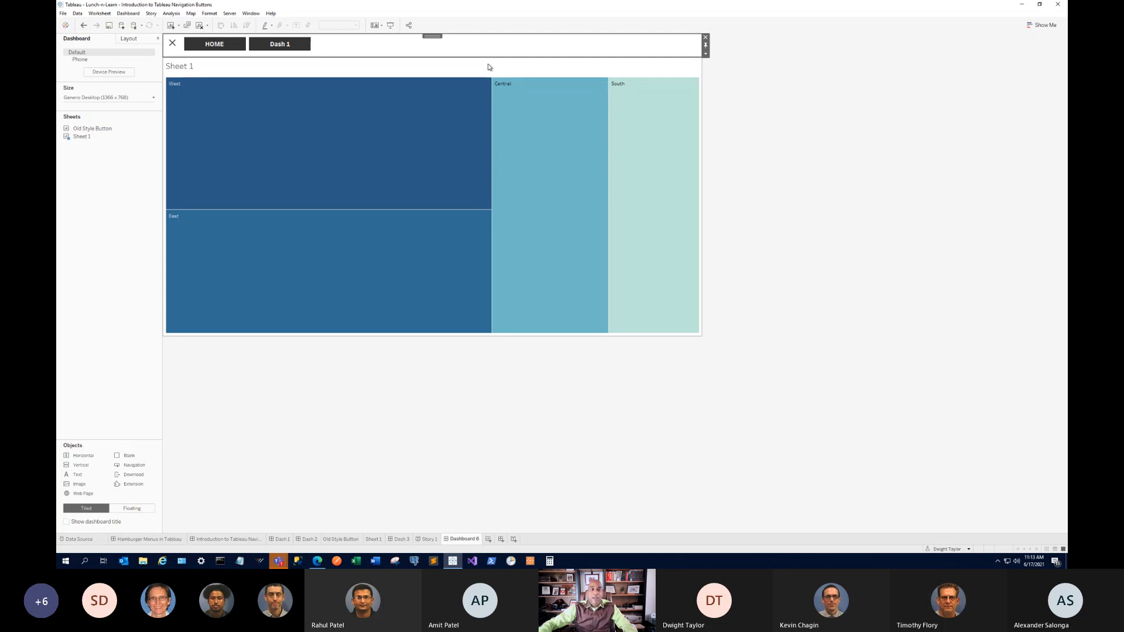
Select the HOME/Dash 1 container and collapse its buttons behind the hamburger icon.
left_click(741, 55)
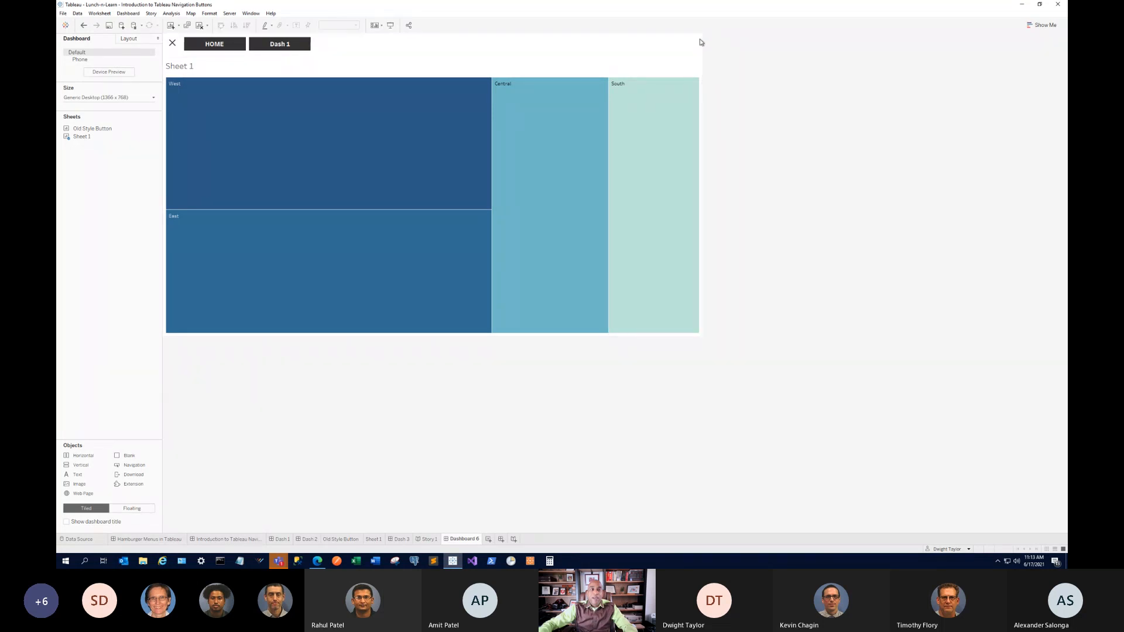
left_click(679, 46)
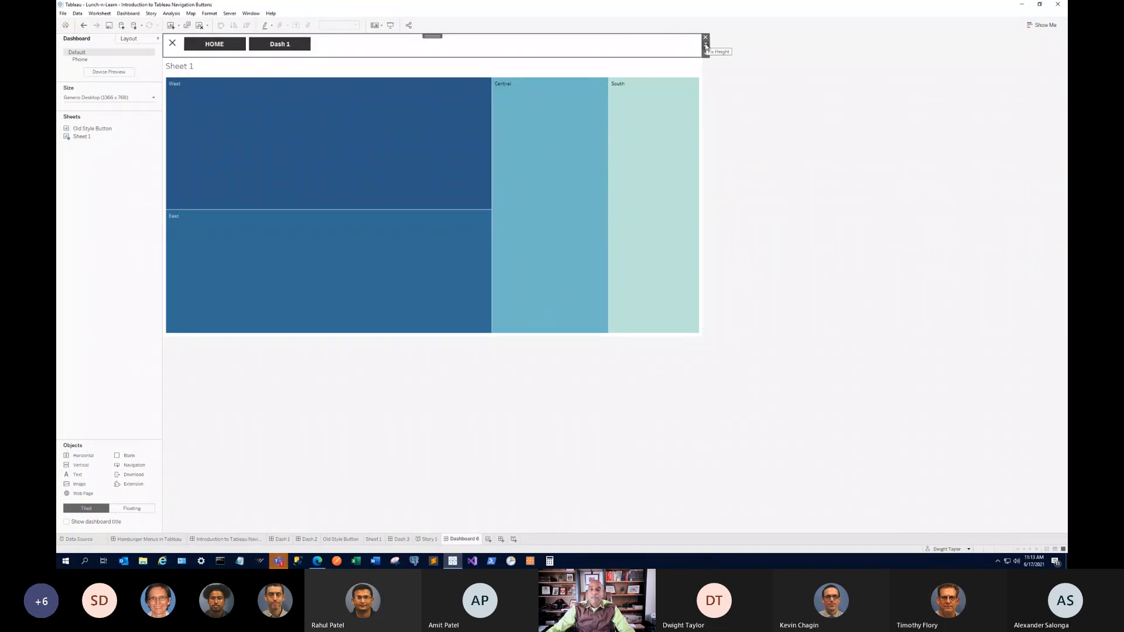
left_click(711, 59)
left_click(682, 44)
left_click(705, 54)
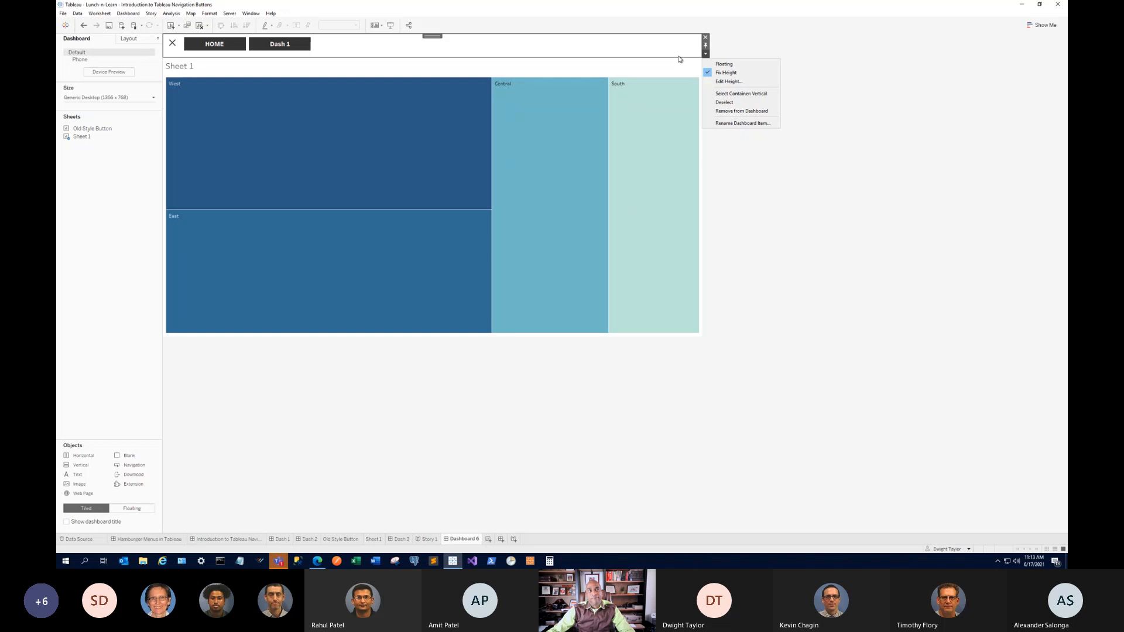
left_click(324, 47)
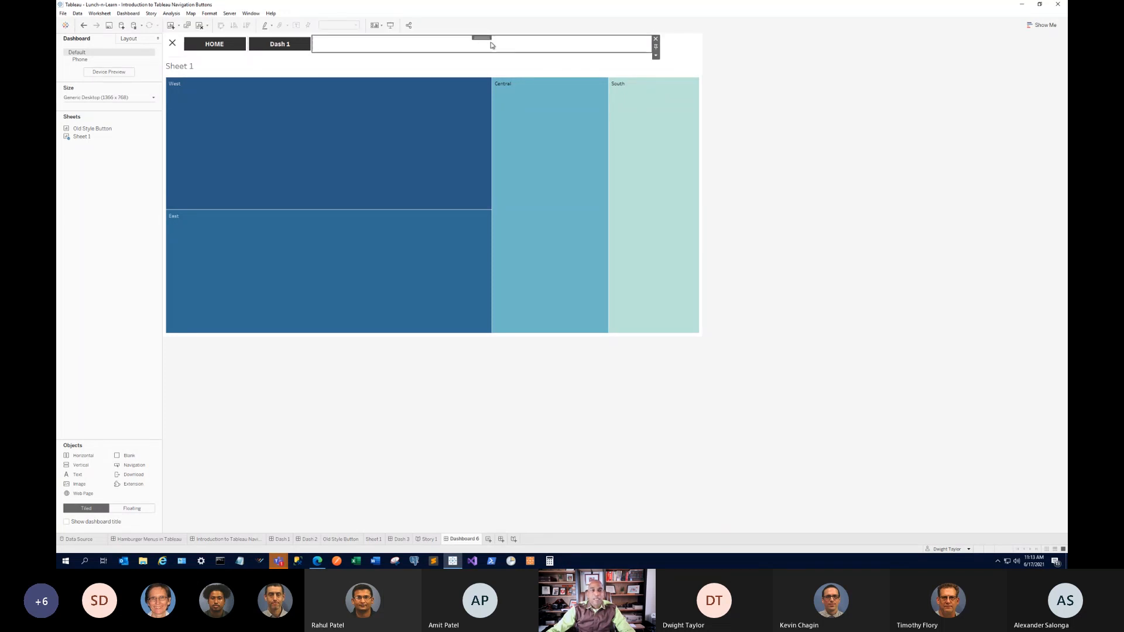
double_click(481, 38)
left_click(656, 50)
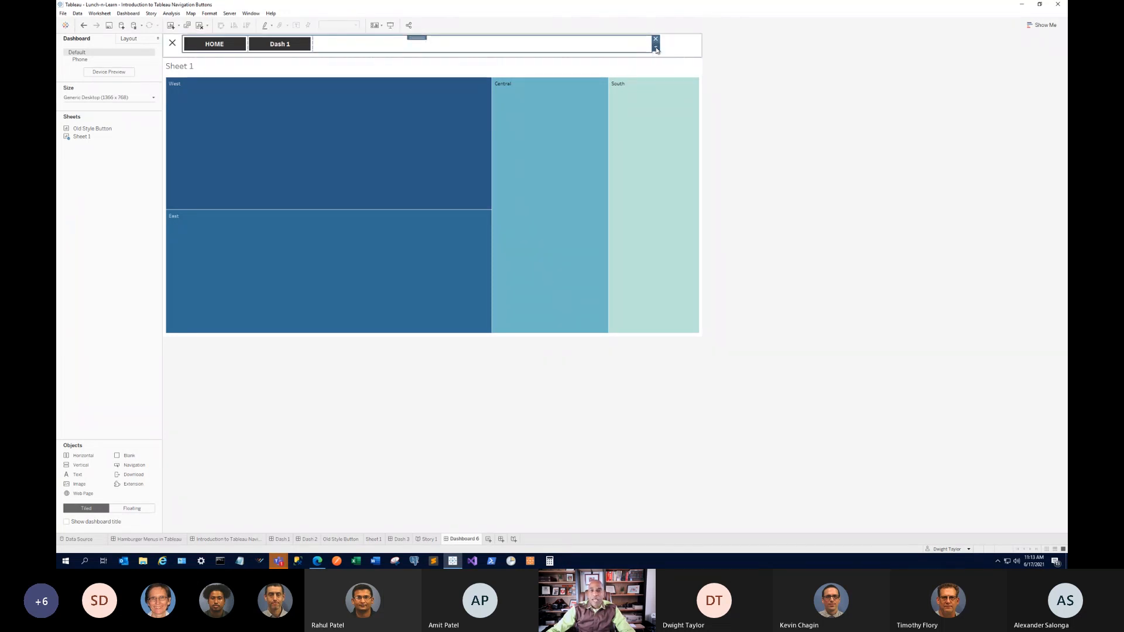
left_click(656, 50)
mouse_move(700, 88)
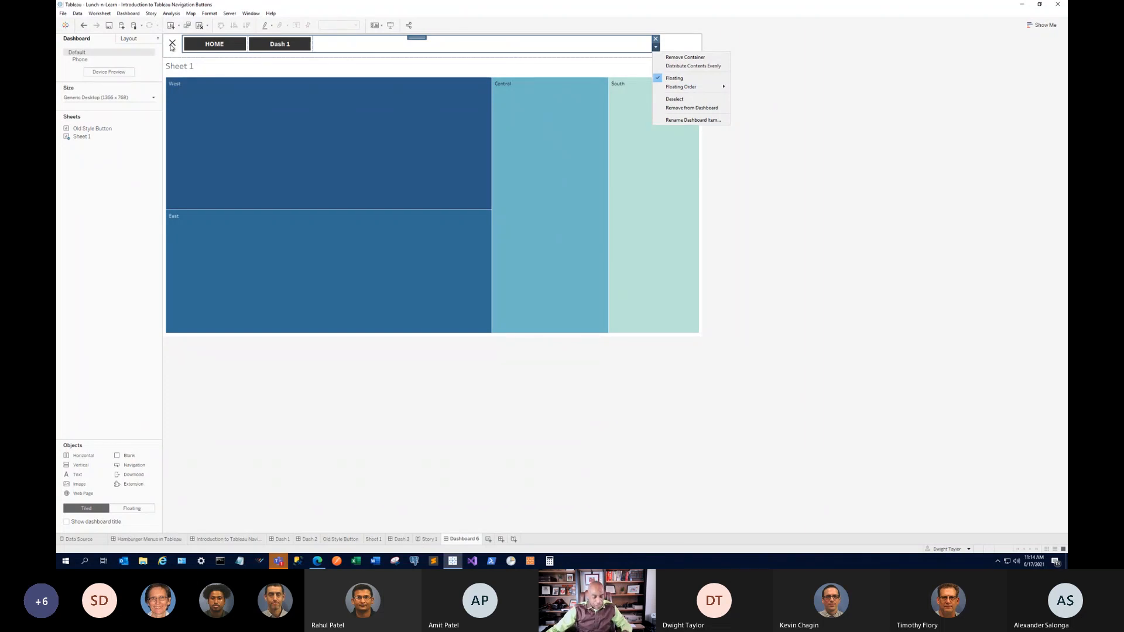
left_click(172, 46)
left_click(171, 46)
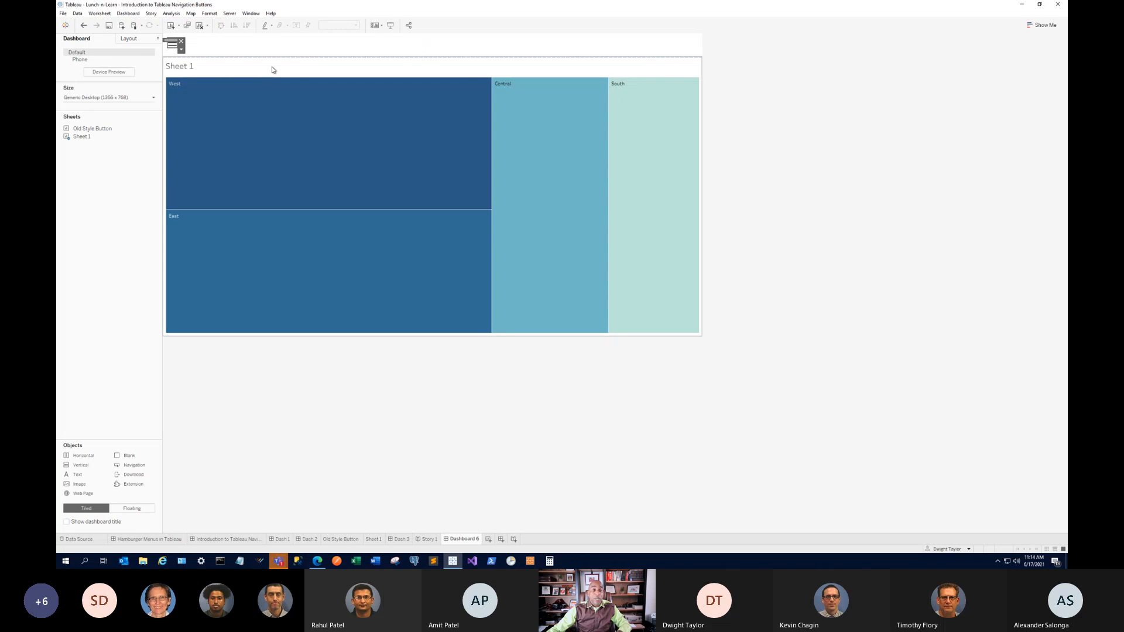
Add a Blank object and stretch it across the dashboard's top.
left_click(706, 57)
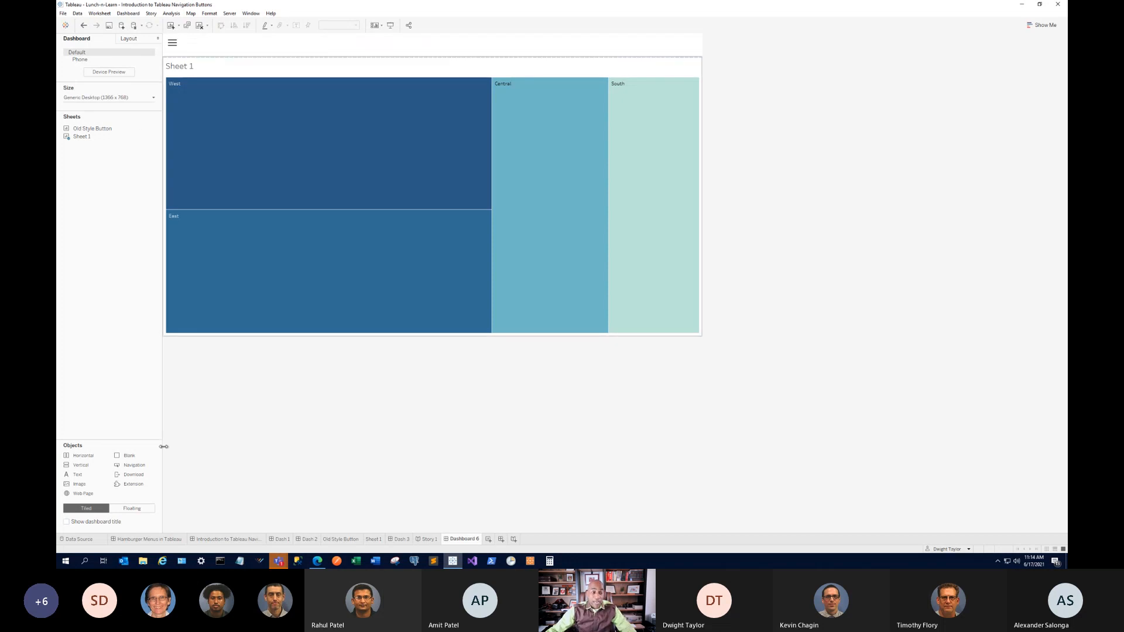
left_click_drag(139, 457, 168, 39)
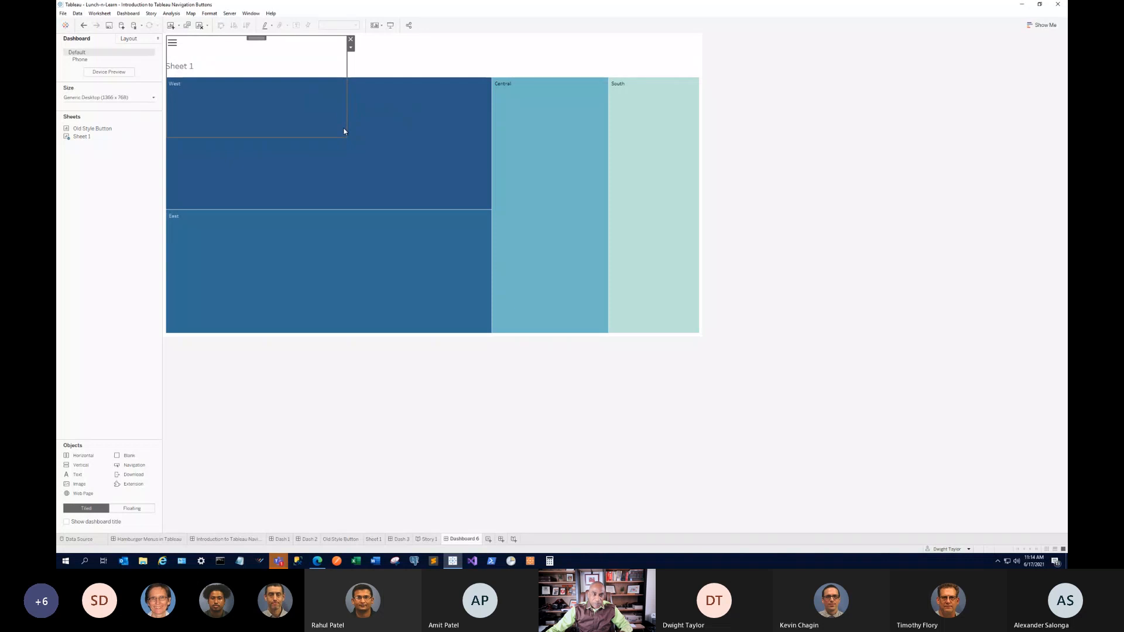
left_click_drag(345, 131, 699, 65)
Change the blank strip's Floating Order so the hamburger icon appears in front.
left_click(704, 48)
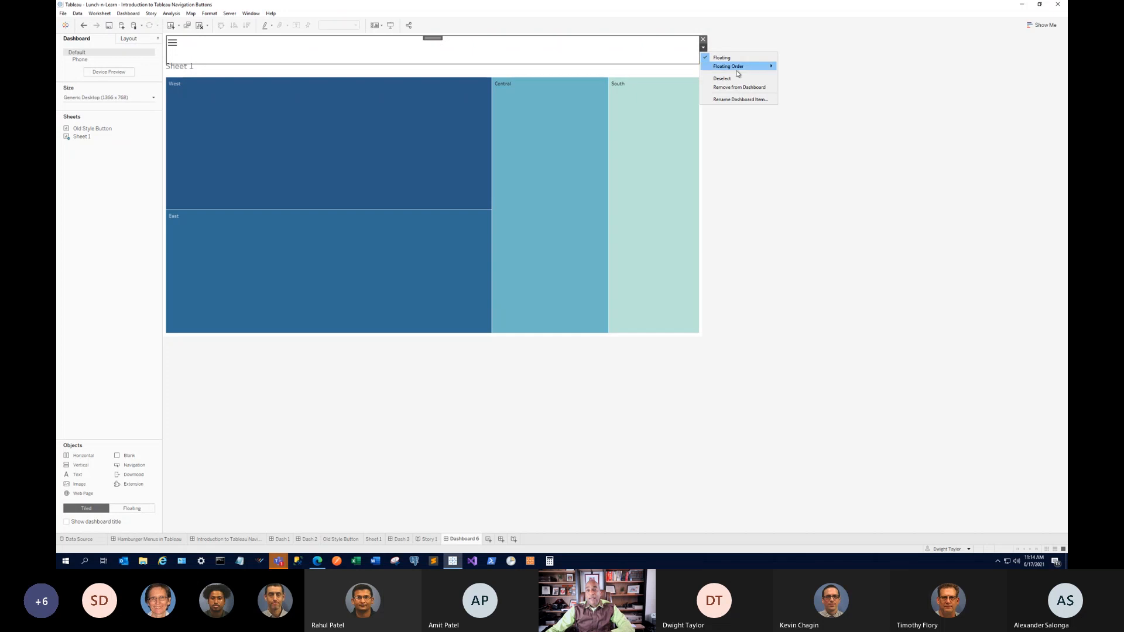
mouse_move(743, 69)
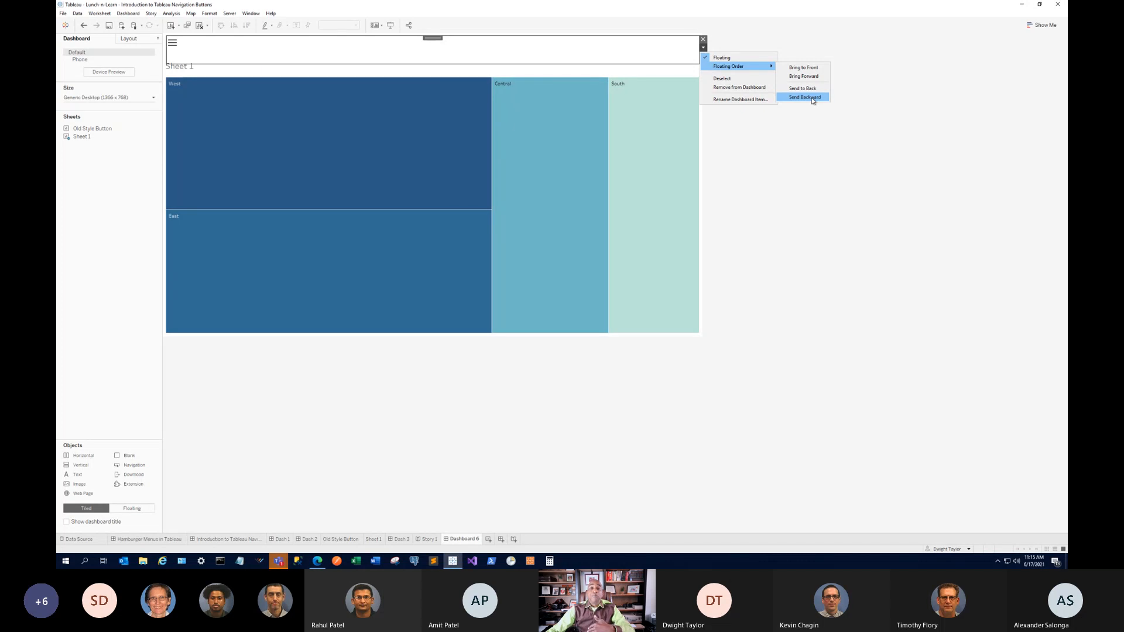
left_click(811, 67)
left_click(764, 60)
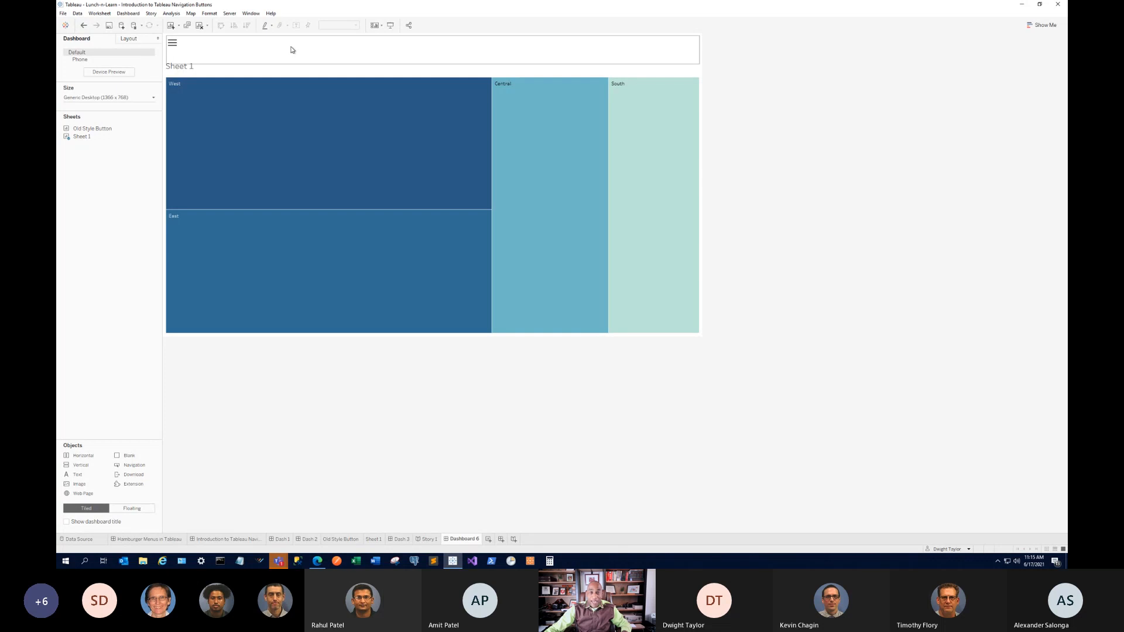
left_click(172, 44)
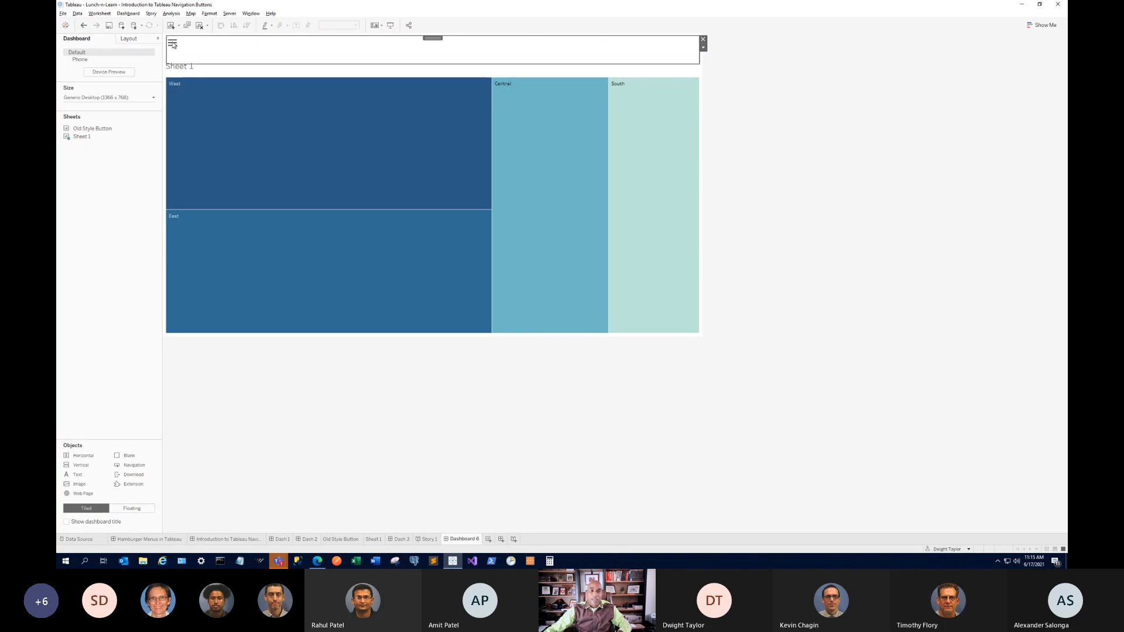
left_click(391, 26)
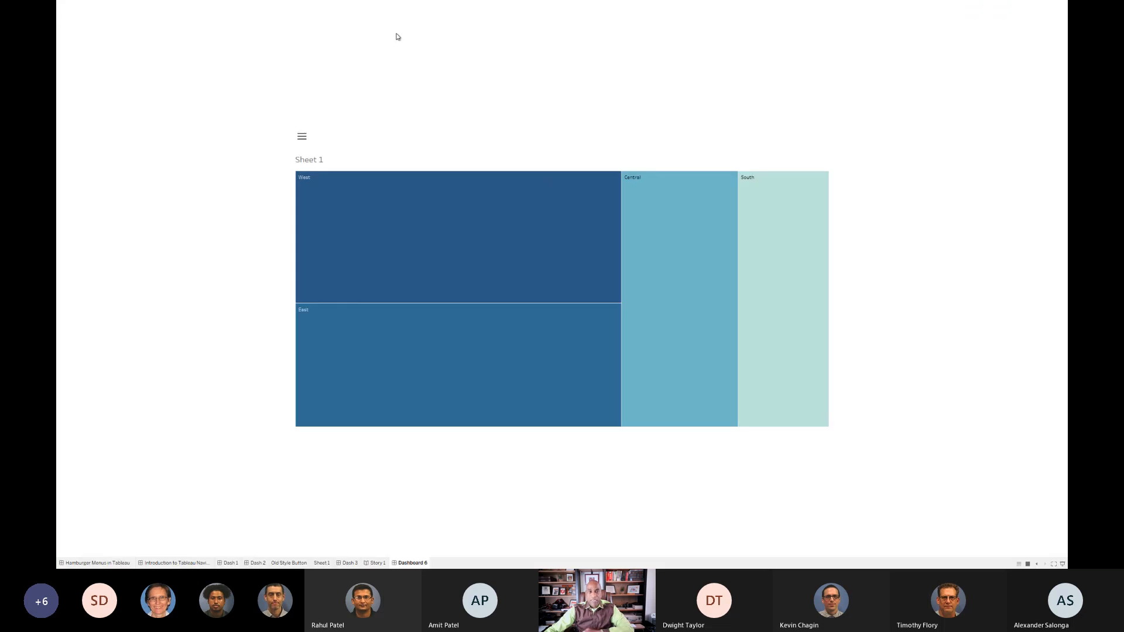
left_click(304, 140)
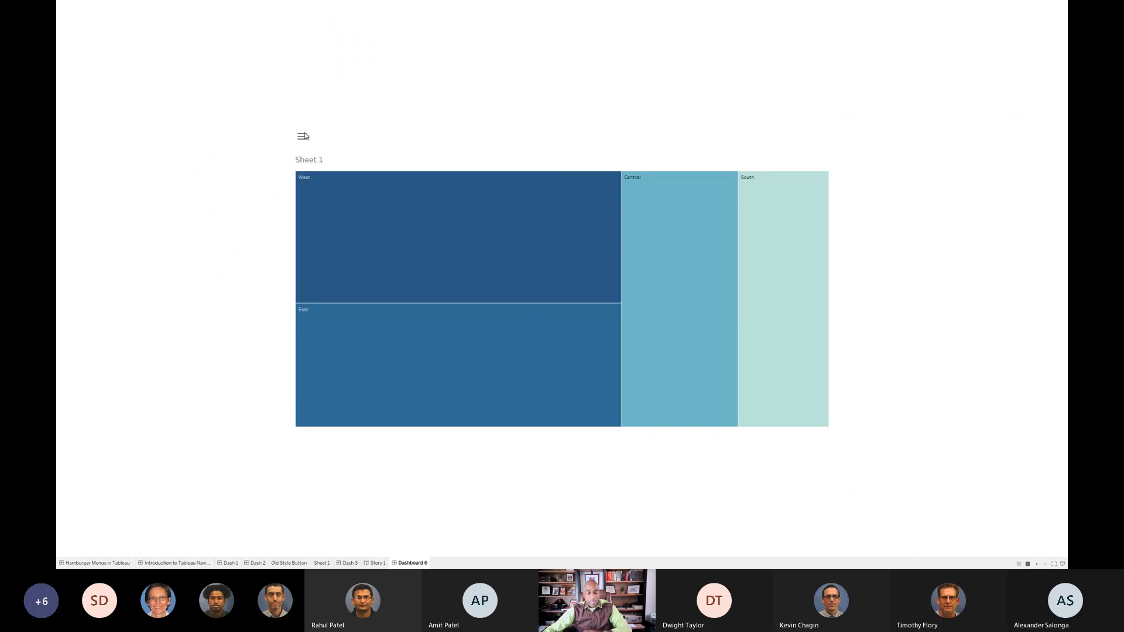
key("Escape")
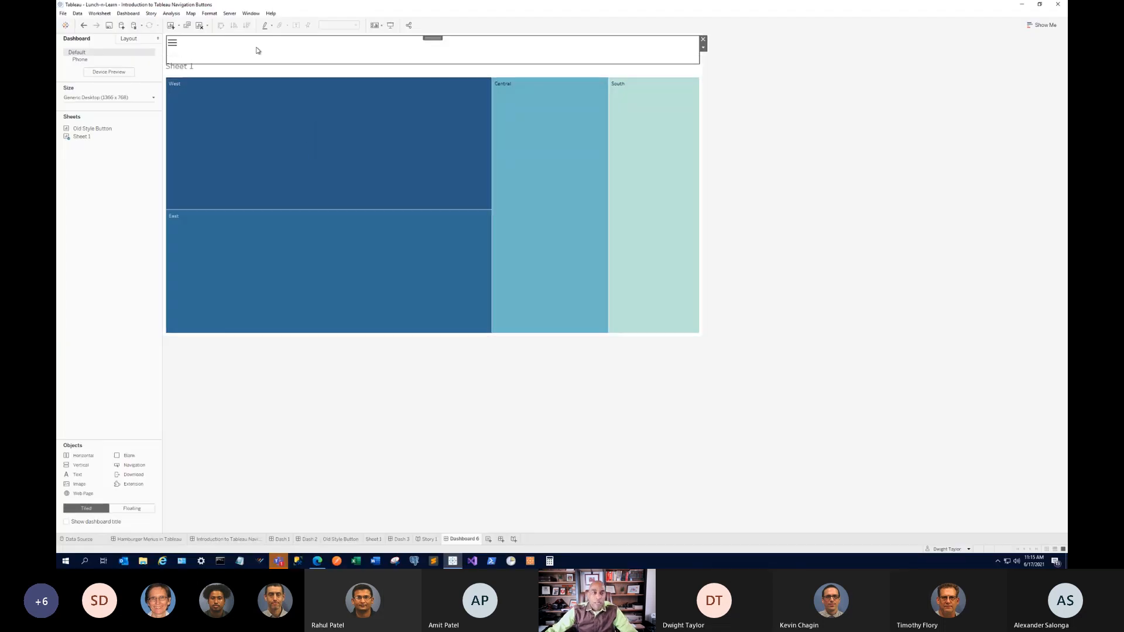
Reselect the top container and open its options menu.
left_click(702, 41)
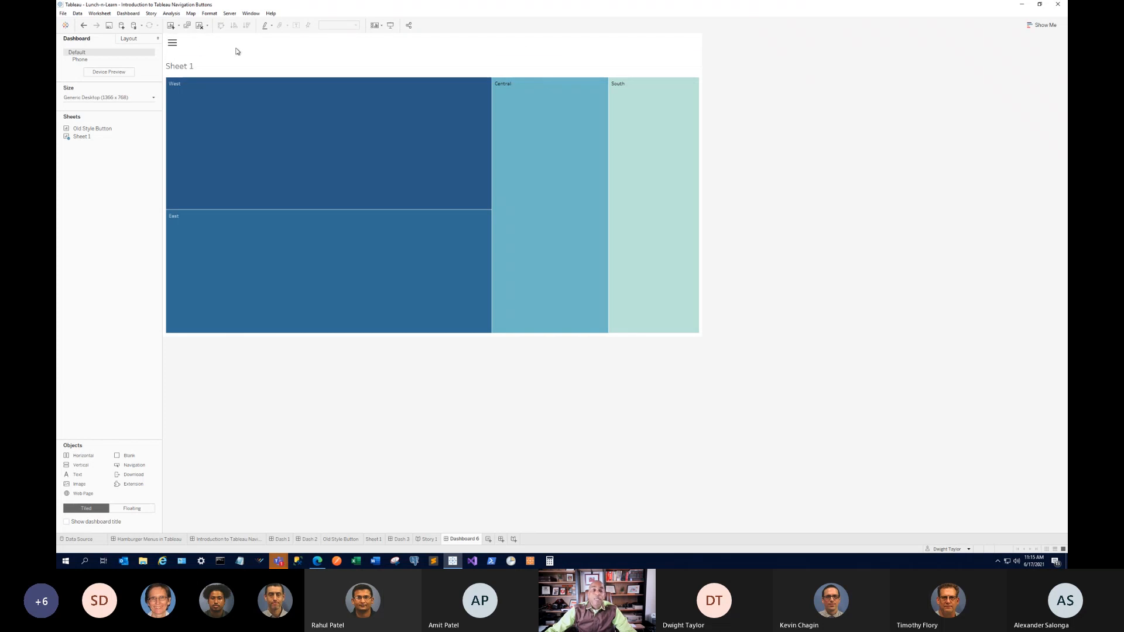
left_click(286, 52)
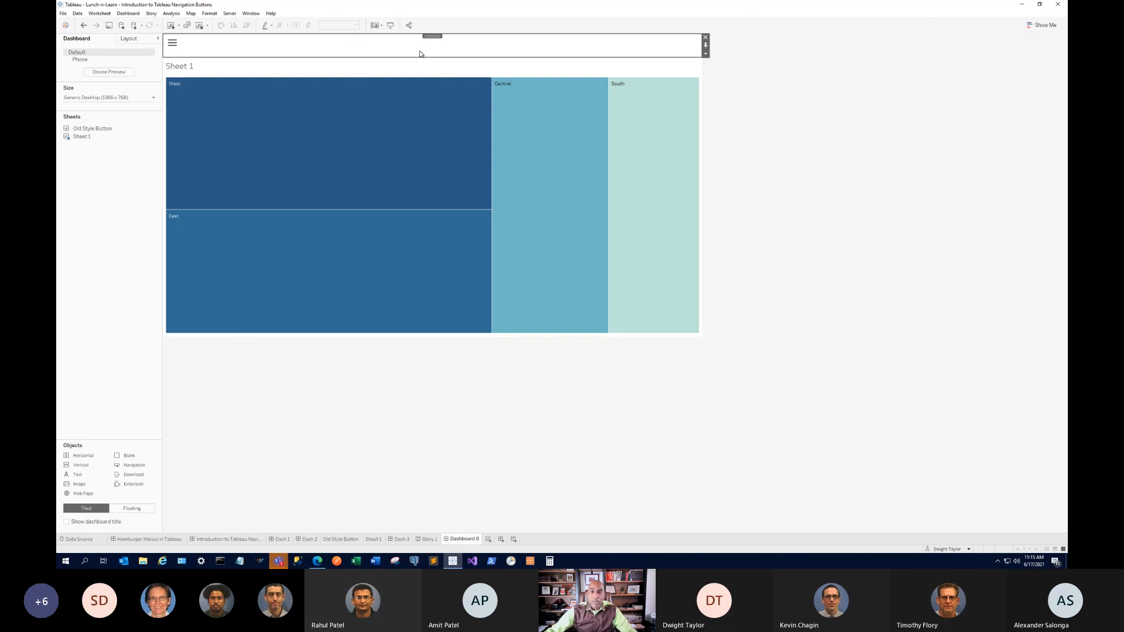
left_click(706, 55)
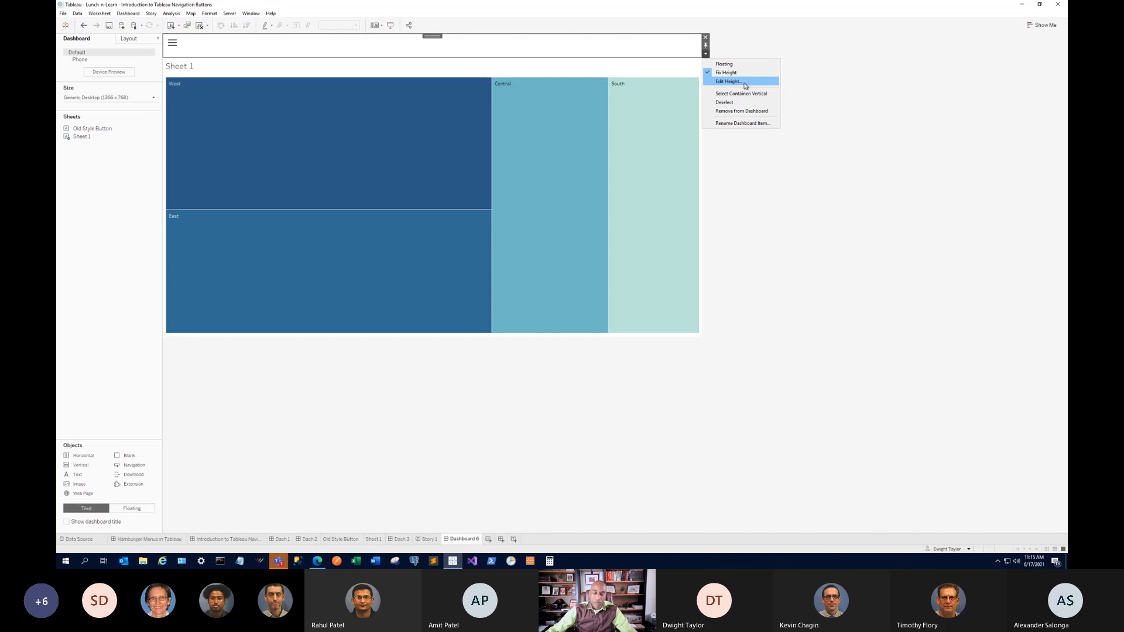
Use the hamburger icon to show and hide the HOME and Dash 1 buttons twice.
left_click(174, 46)
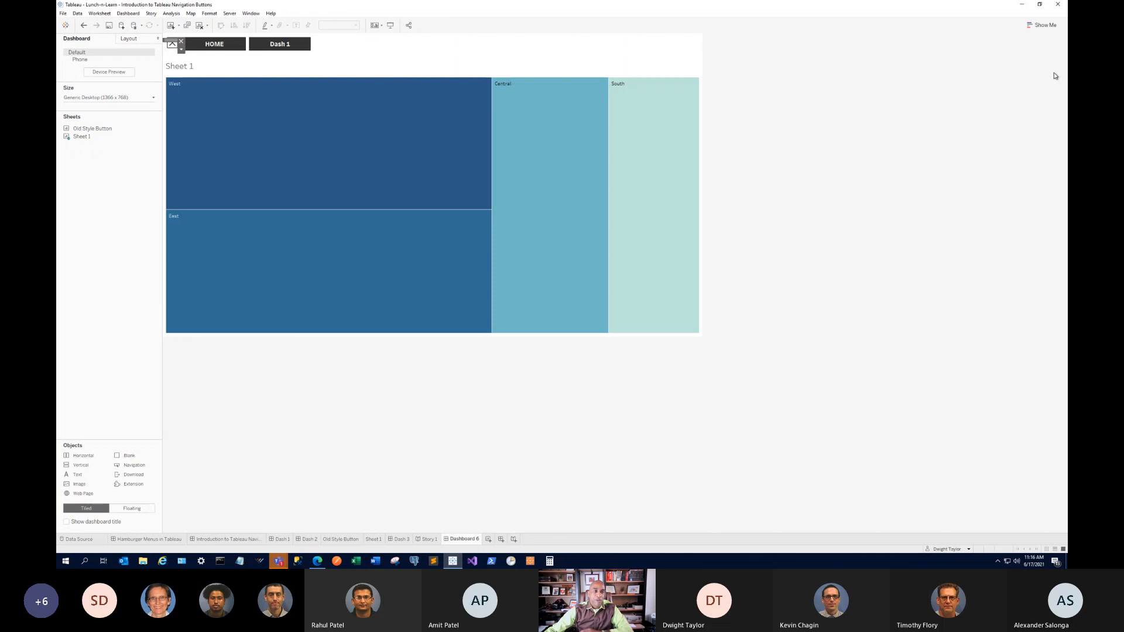
left_click(173, 48, "alt")
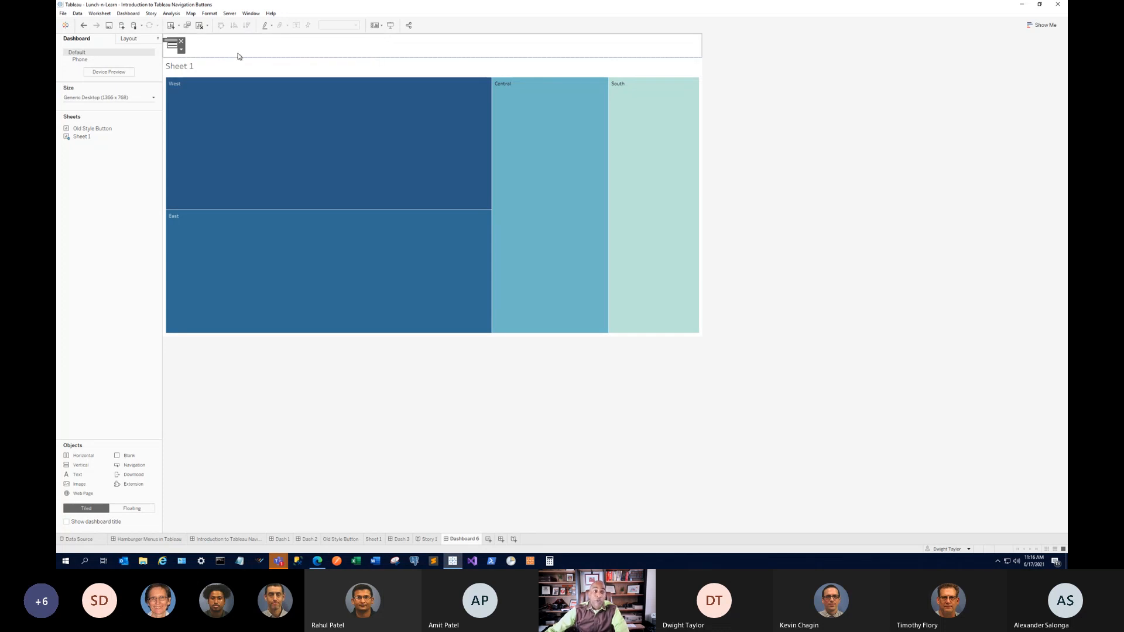
left_click(177, 47, "alt")
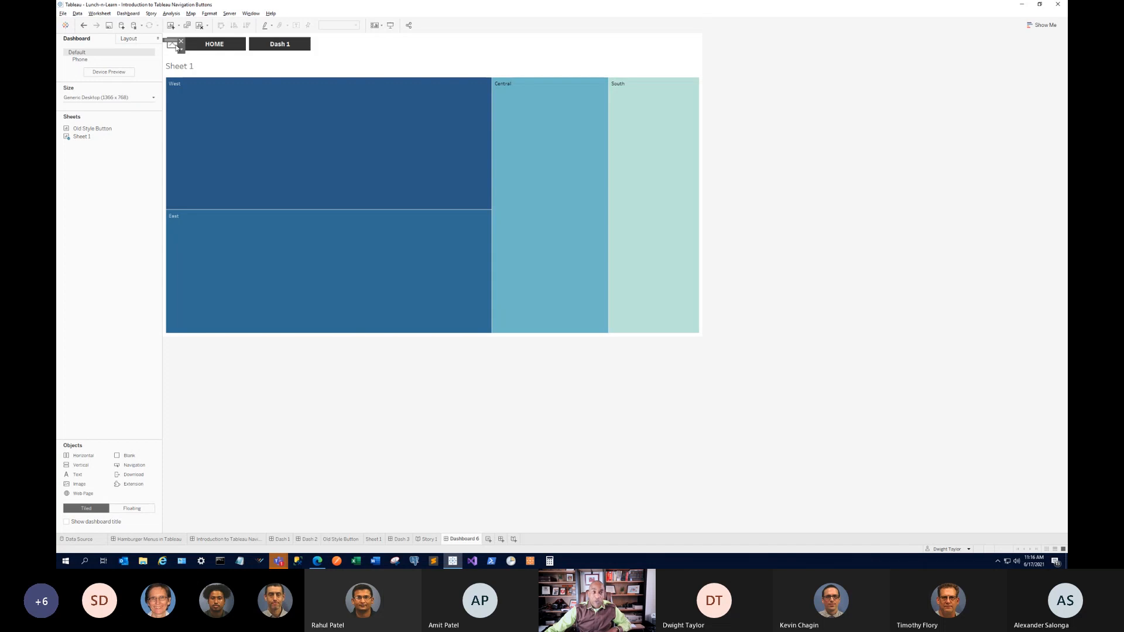
left_click(177, 47, "alt")
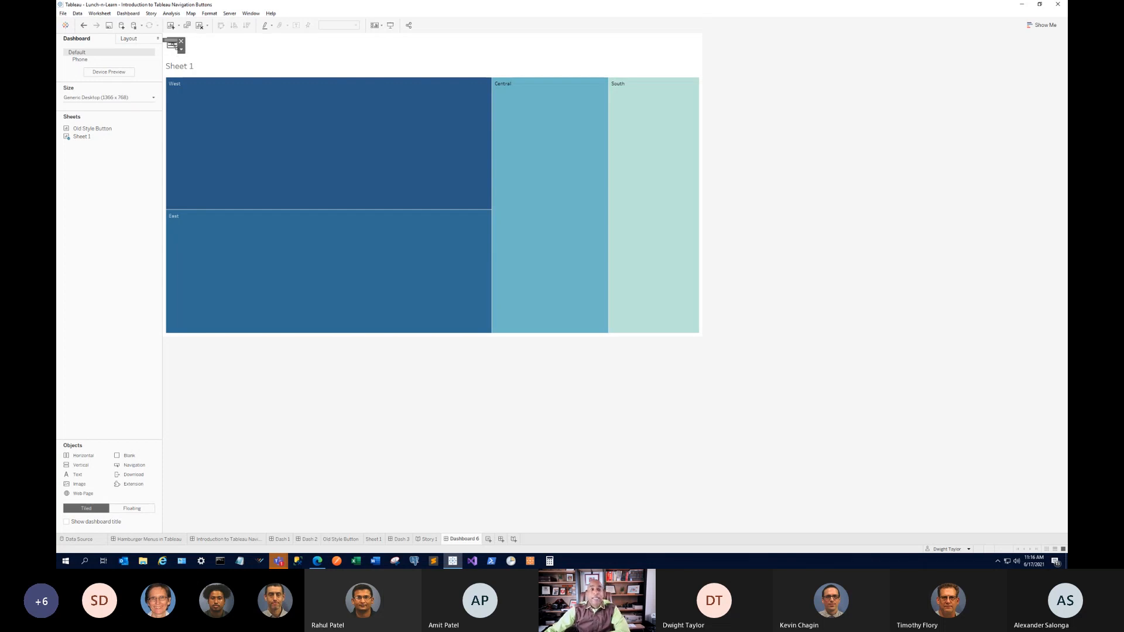
Make the hamburger a Text Button titled 'Show Menu' and widen it to fit.
left_click(181, 51)
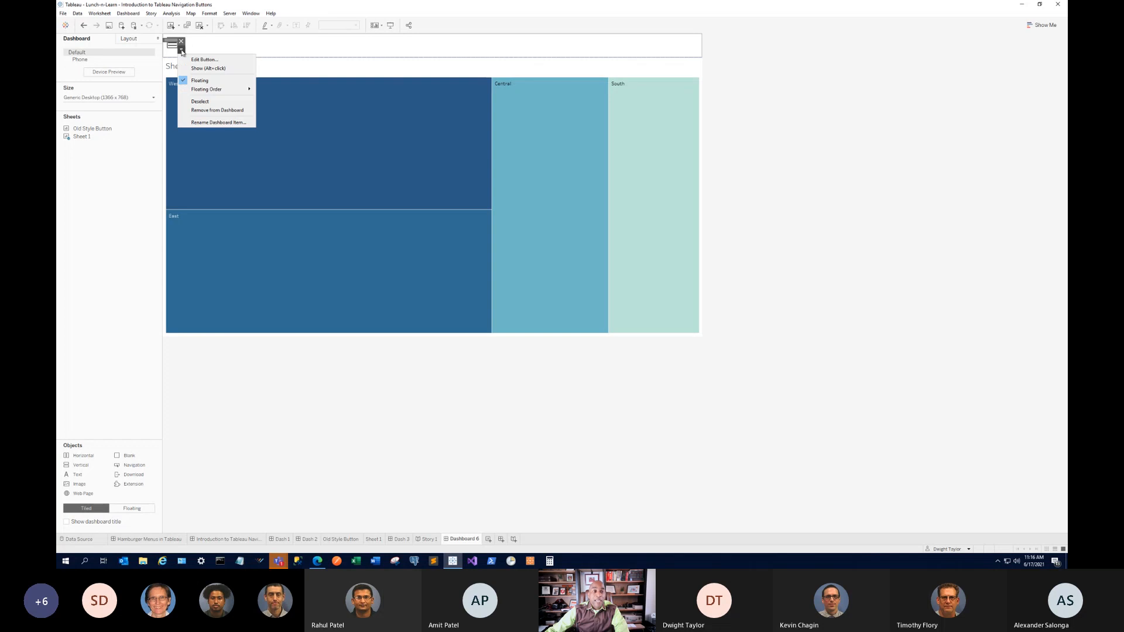
left_click(204, 59)
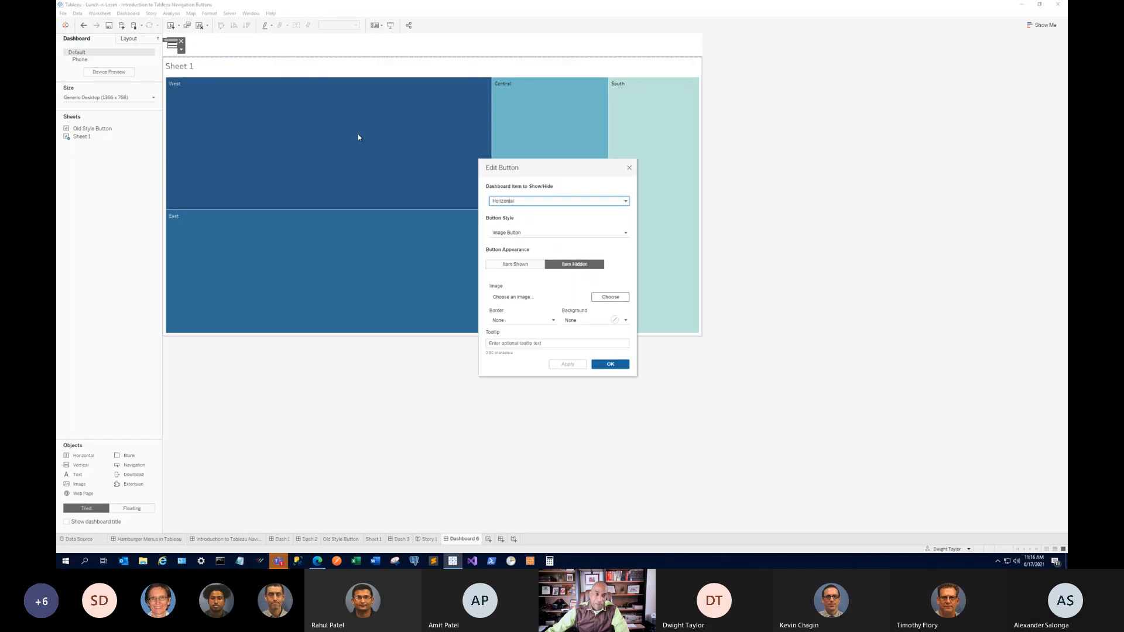
left_click(541, 234)
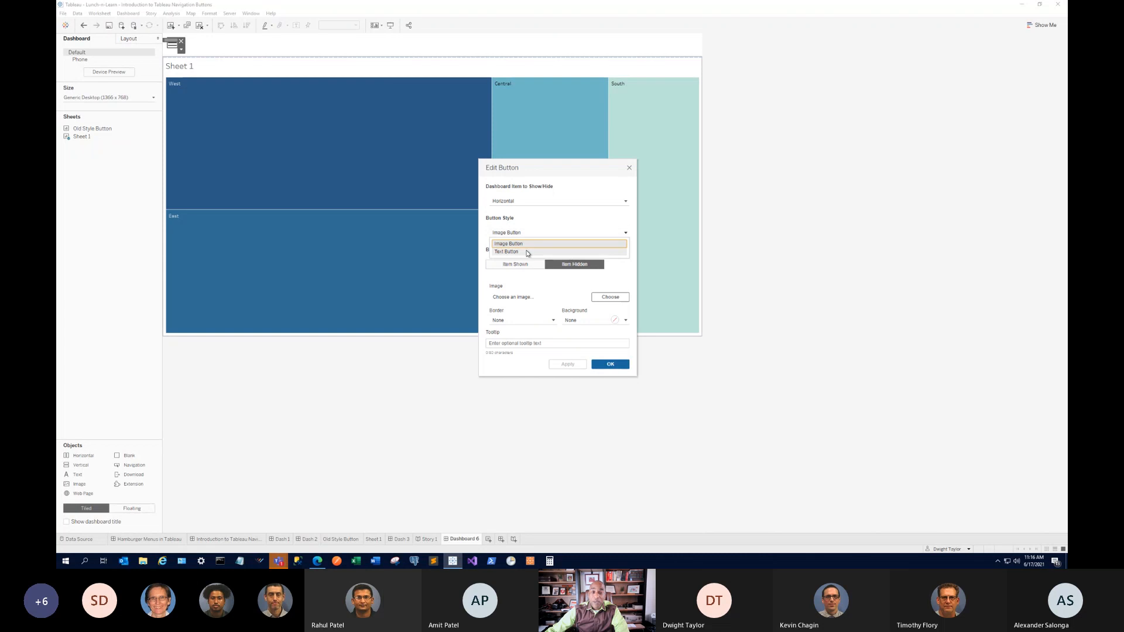
left_click(526, 251)
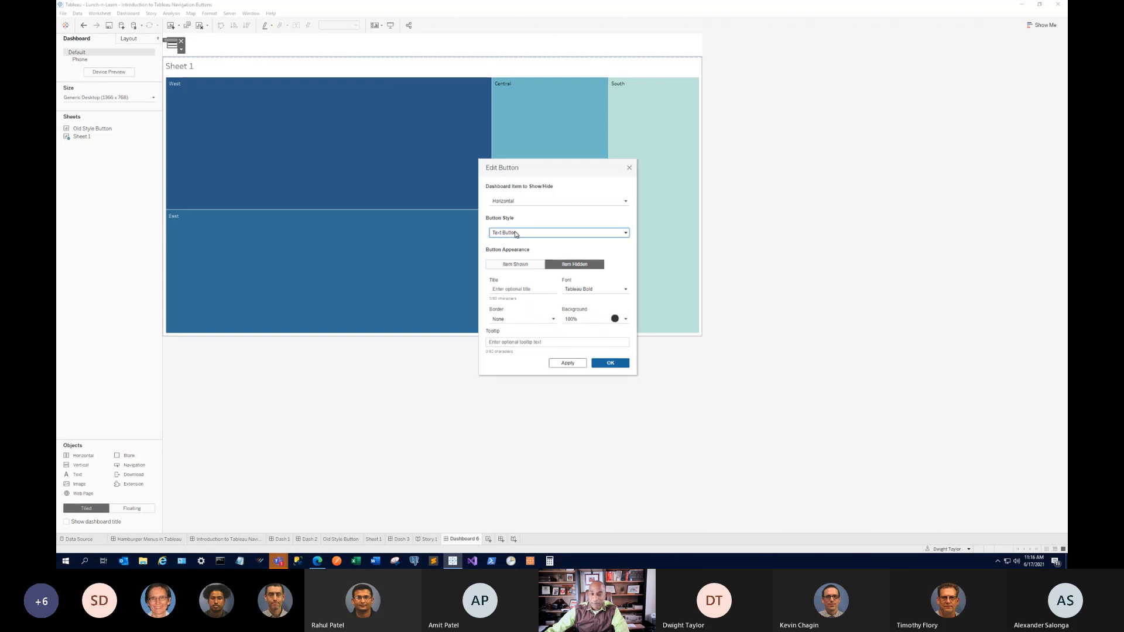
left_click(542, 289)
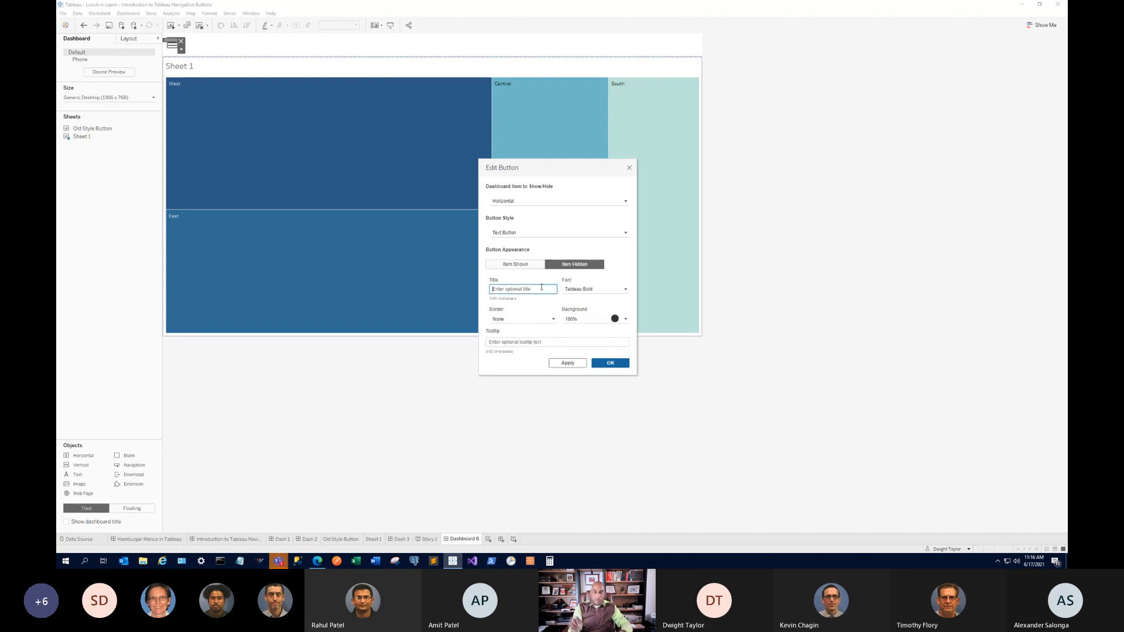
type("Show Menu")
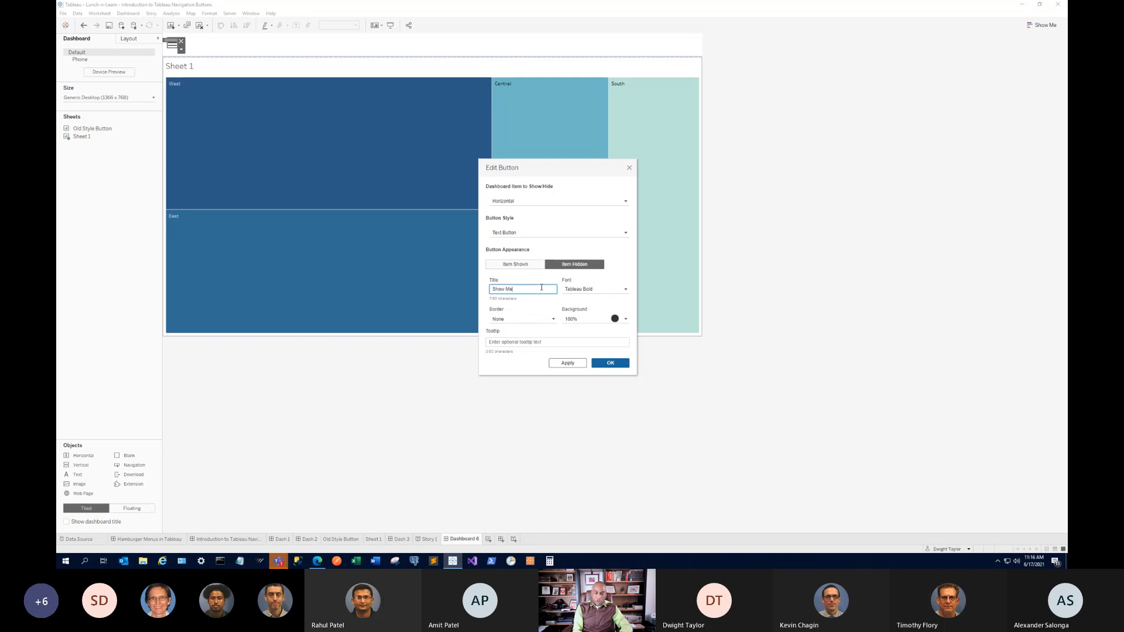
left_click(565, 363)
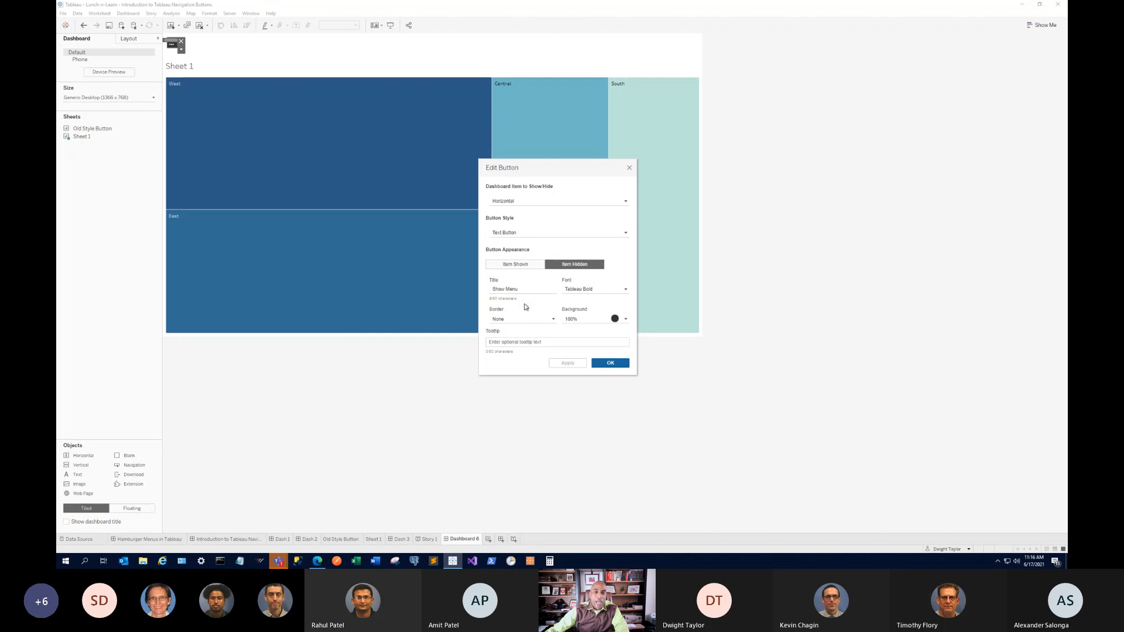
left_click(610, 363)
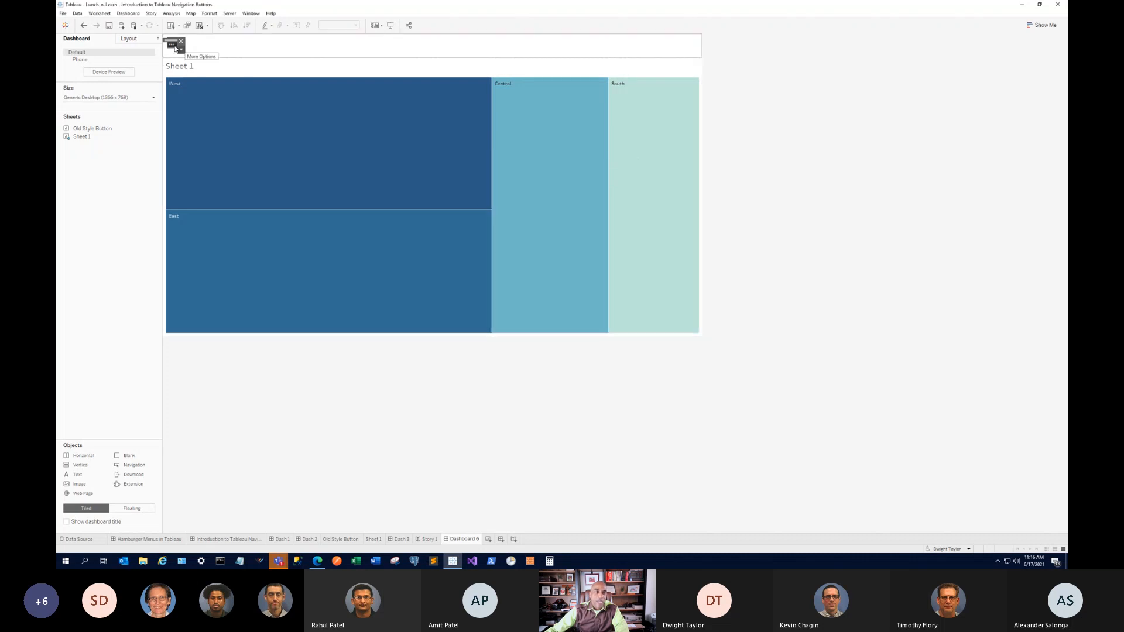
left_click_drag(185, 54, 223, 52)
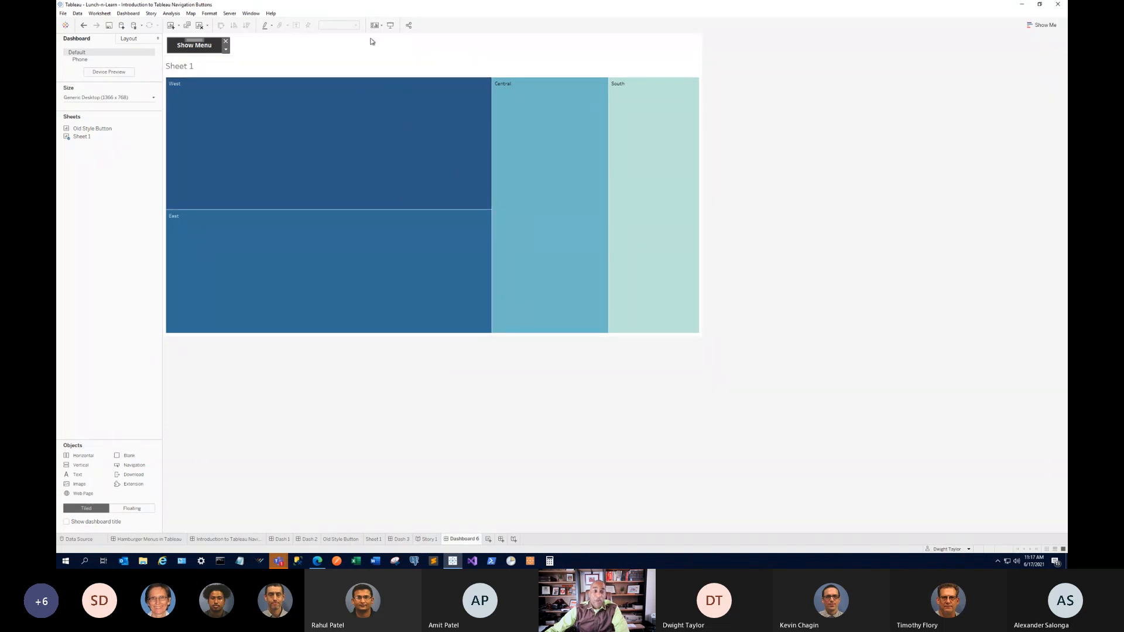
Test Show Menu and Hide Item in Presentation Mode, then return to editing Dashboard 6.
left_click(391, 25)
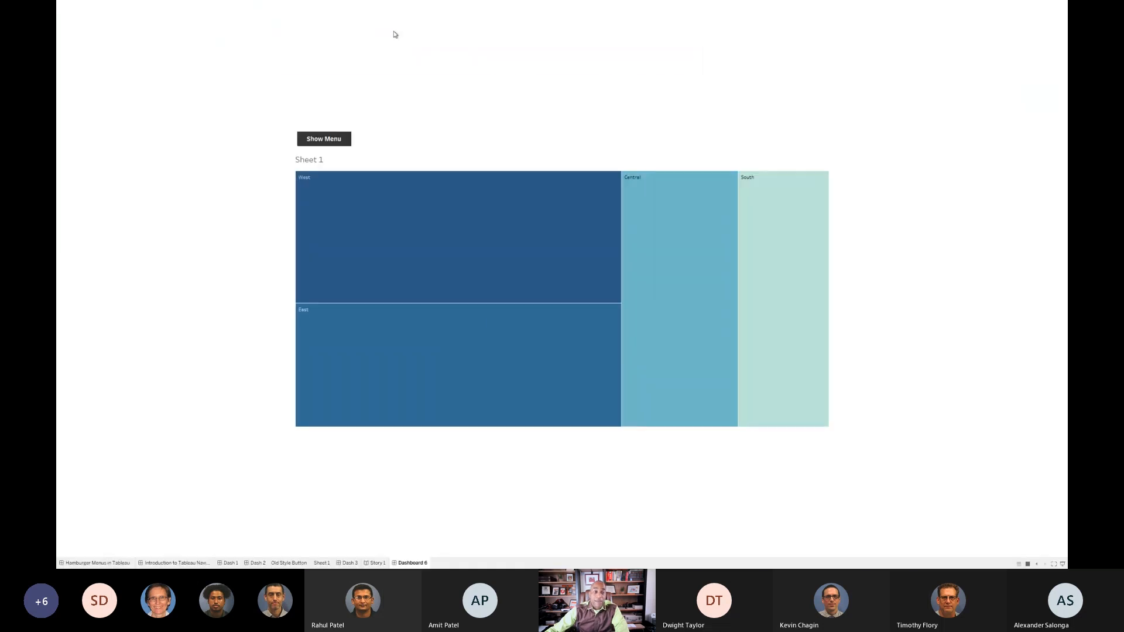
left_click(326, 139)
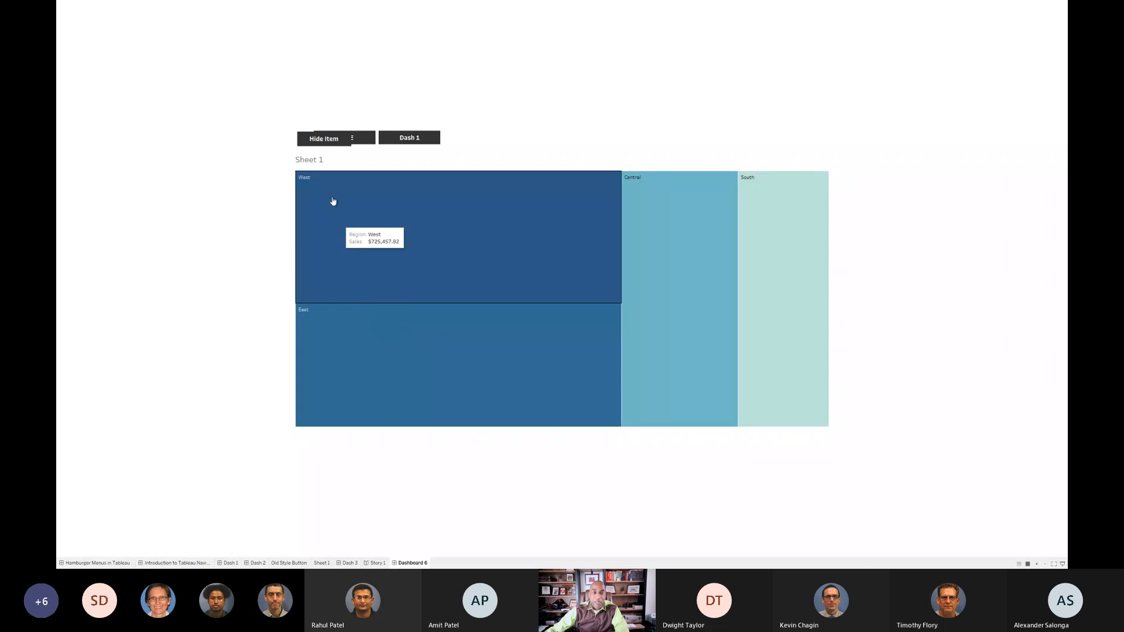
left_click(309, 140)
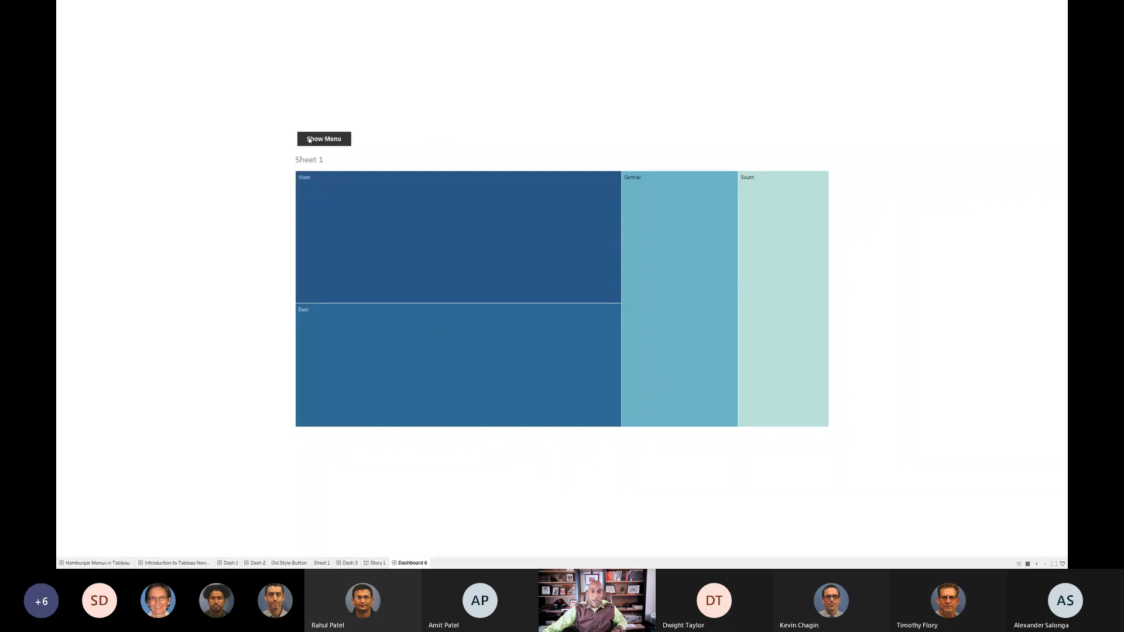
key("Escape")
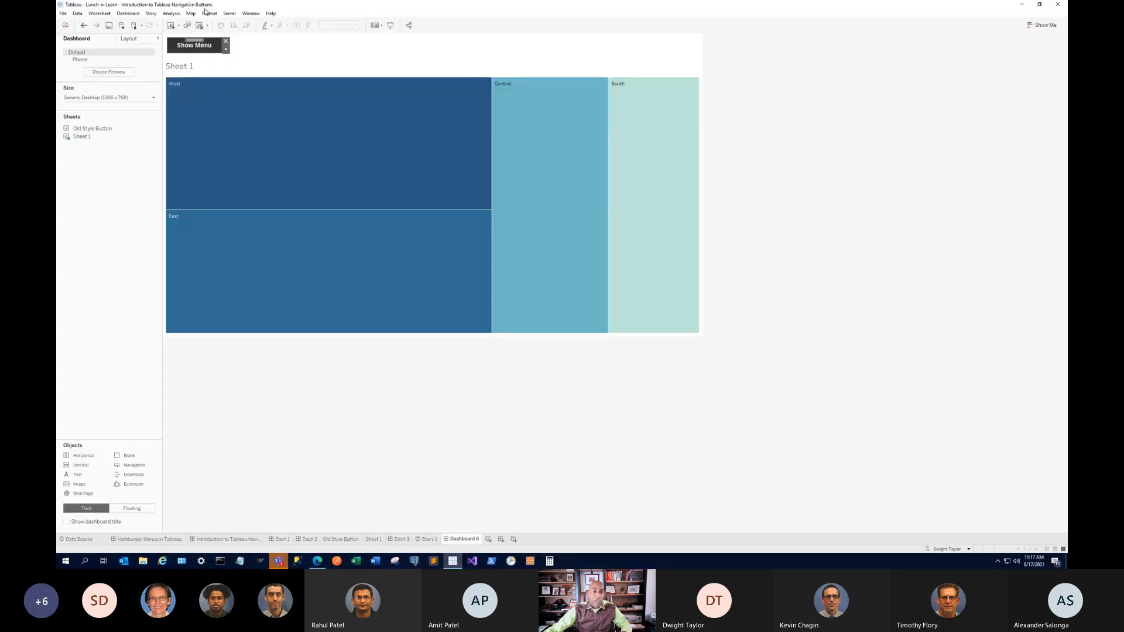
left_click(417, 45)
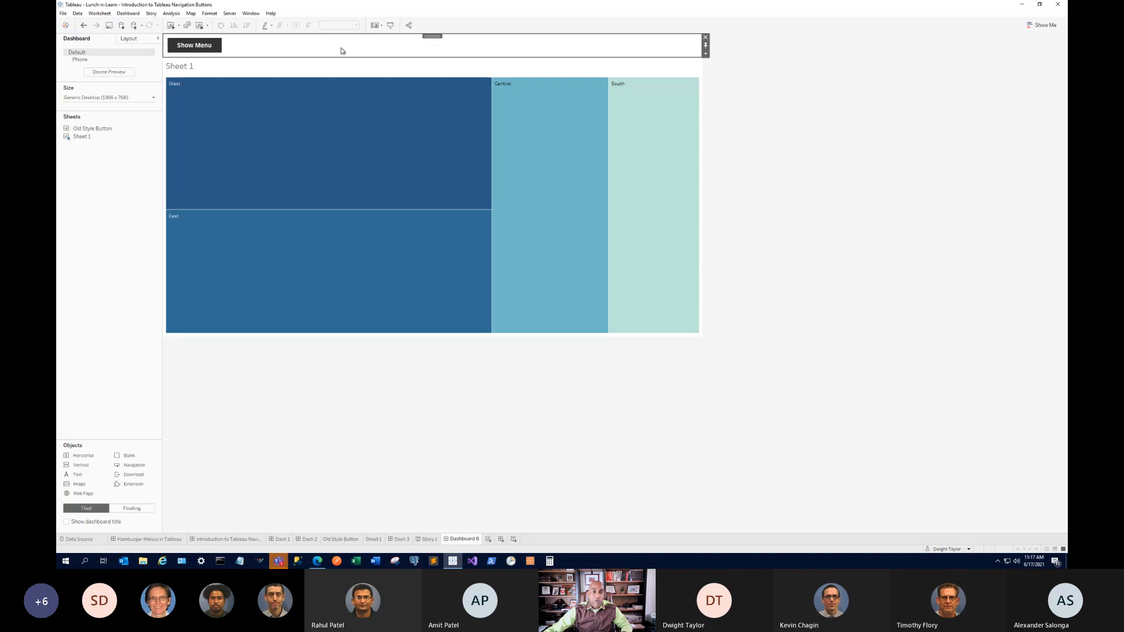
left_click(330, 194)
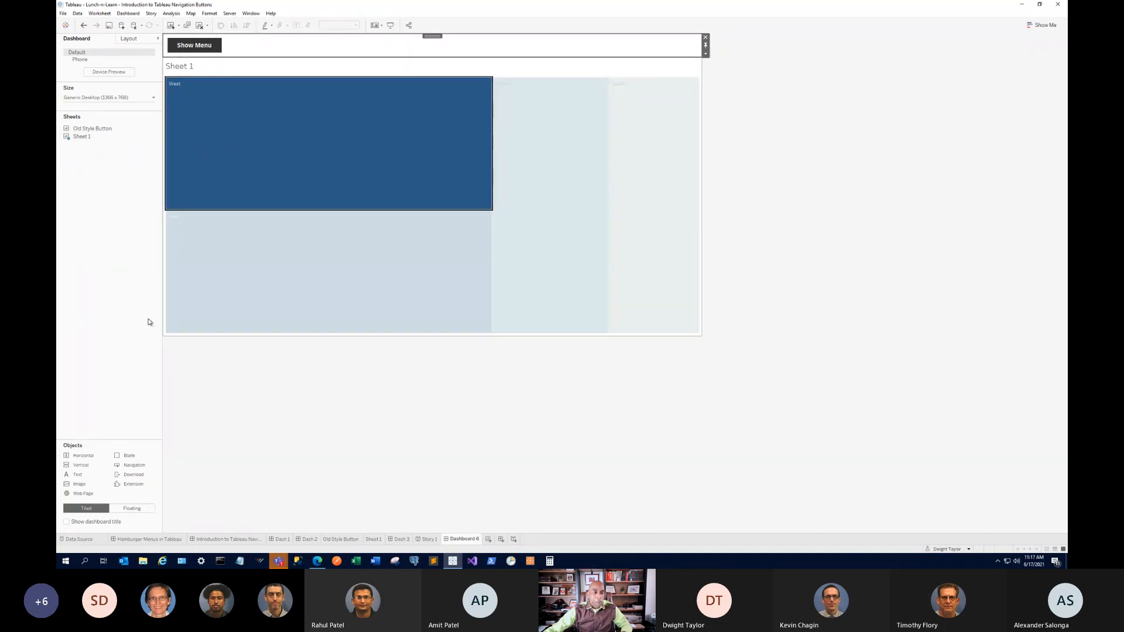
Select the Horizontal container via the Layout pane and reveal the hidden menu buttons.
left_click(130, 41)
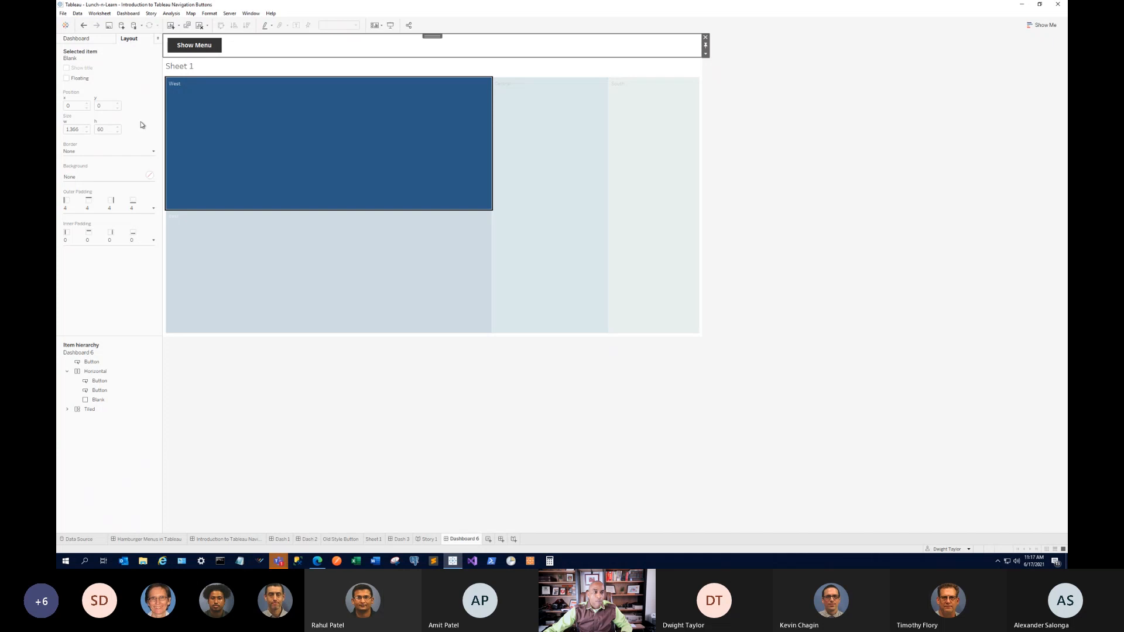
left_click(112, 372)
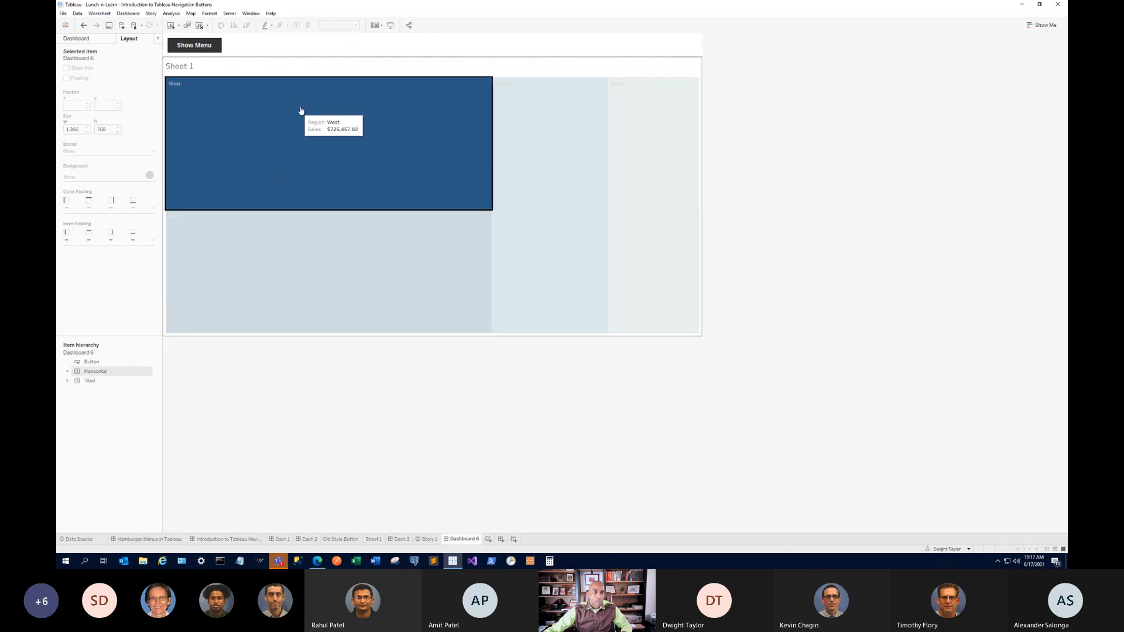
left_click(295, 50)
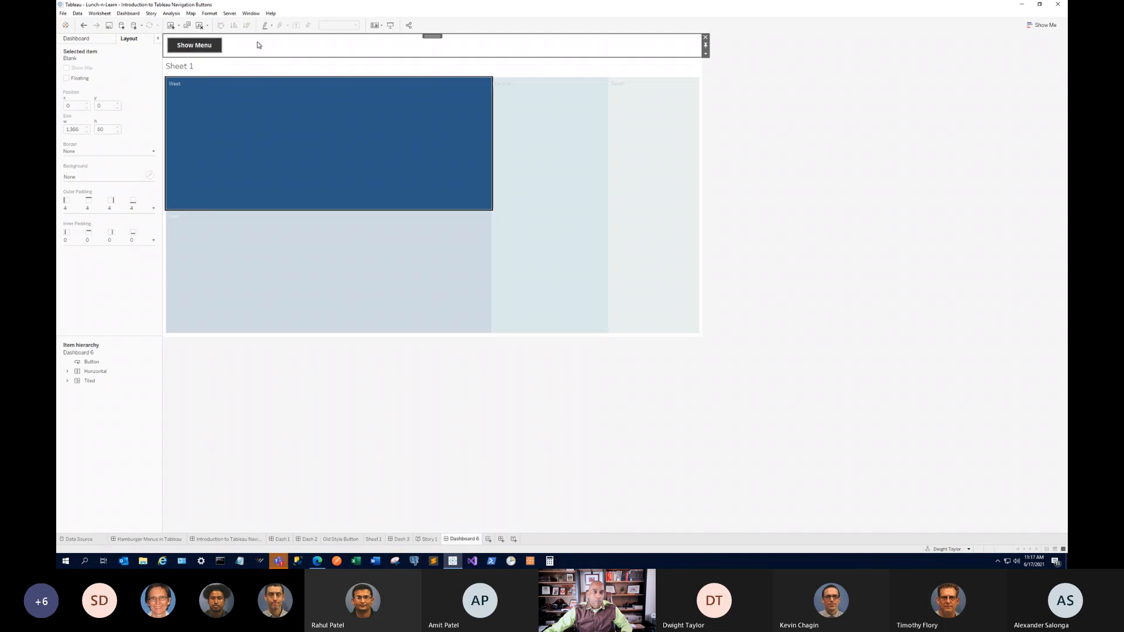
left_click(388, 88)
left_click(206, 47)
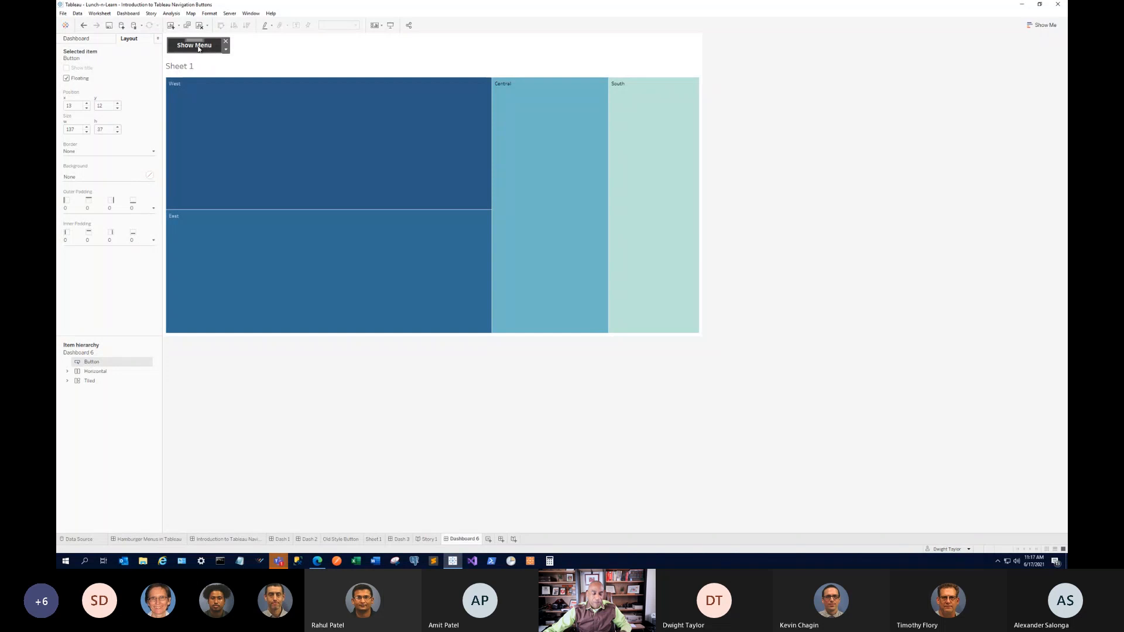
left_click(197, 49)
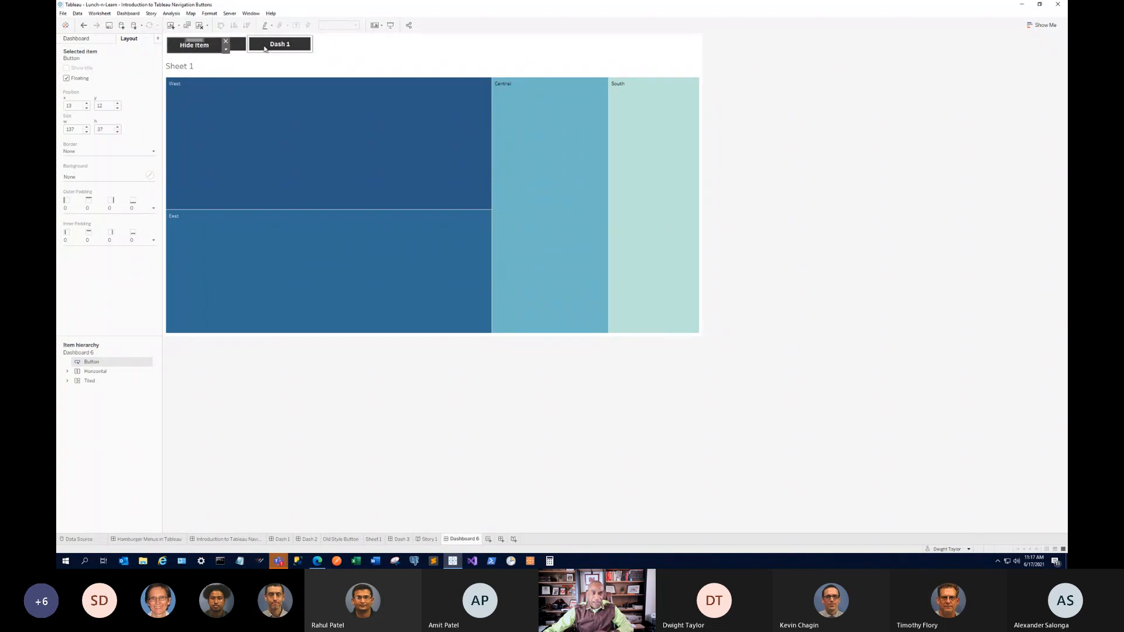
Move the HOME and Dash 1 button row just right of the toggle.
left_click(322, 50)
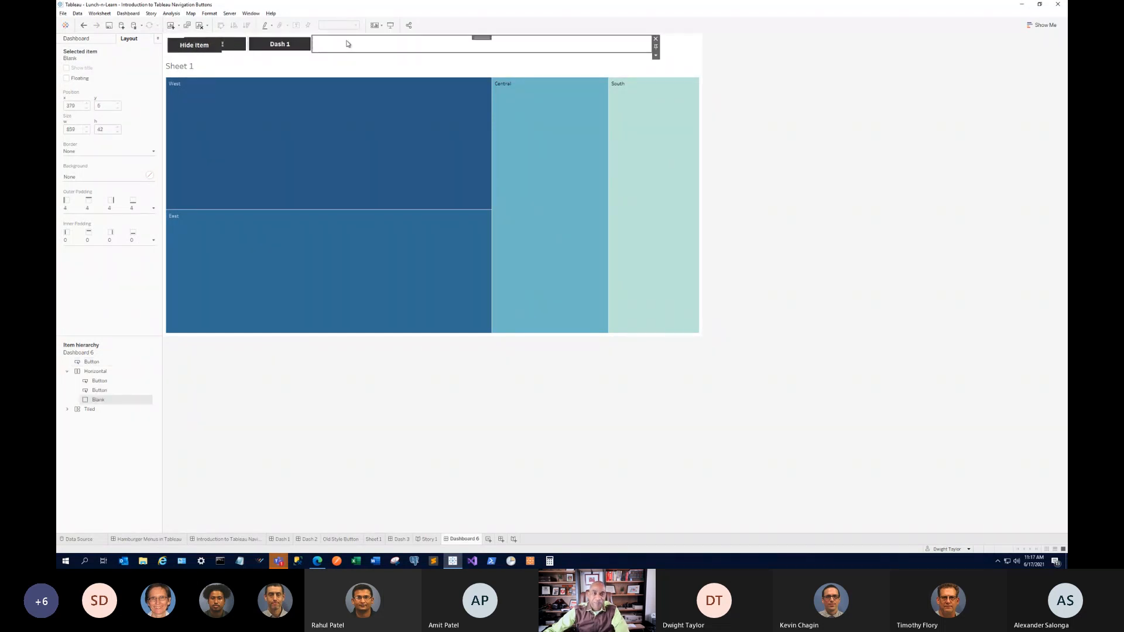
double_click(481, 38)
left_click_drag(418, 38, 464, 44)
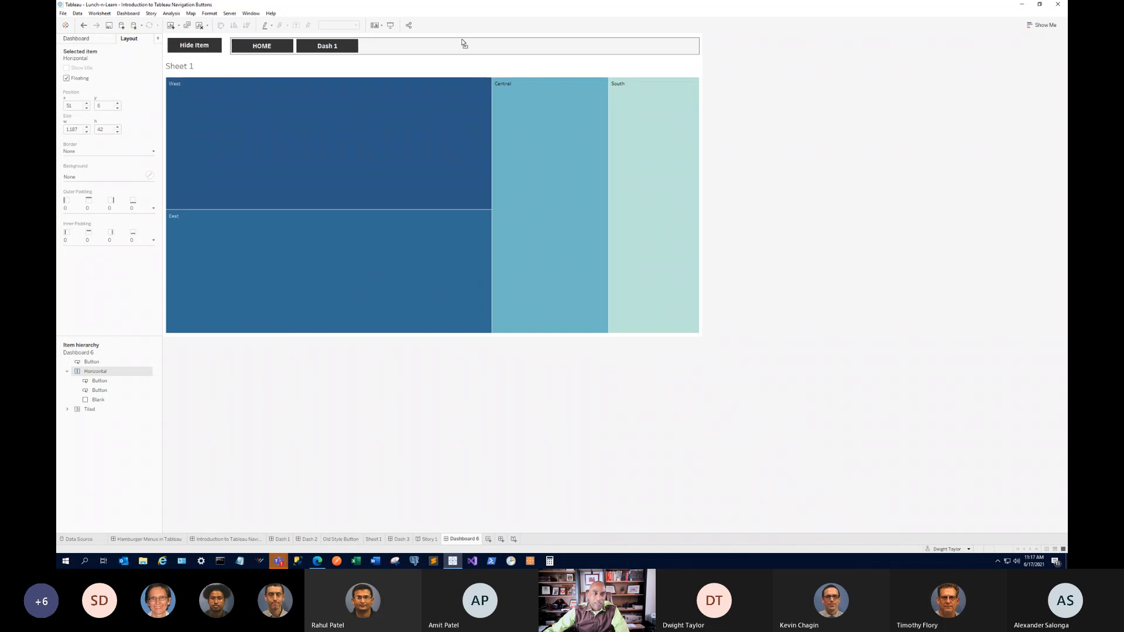
left_click_drag(464, 43, 462, 39)
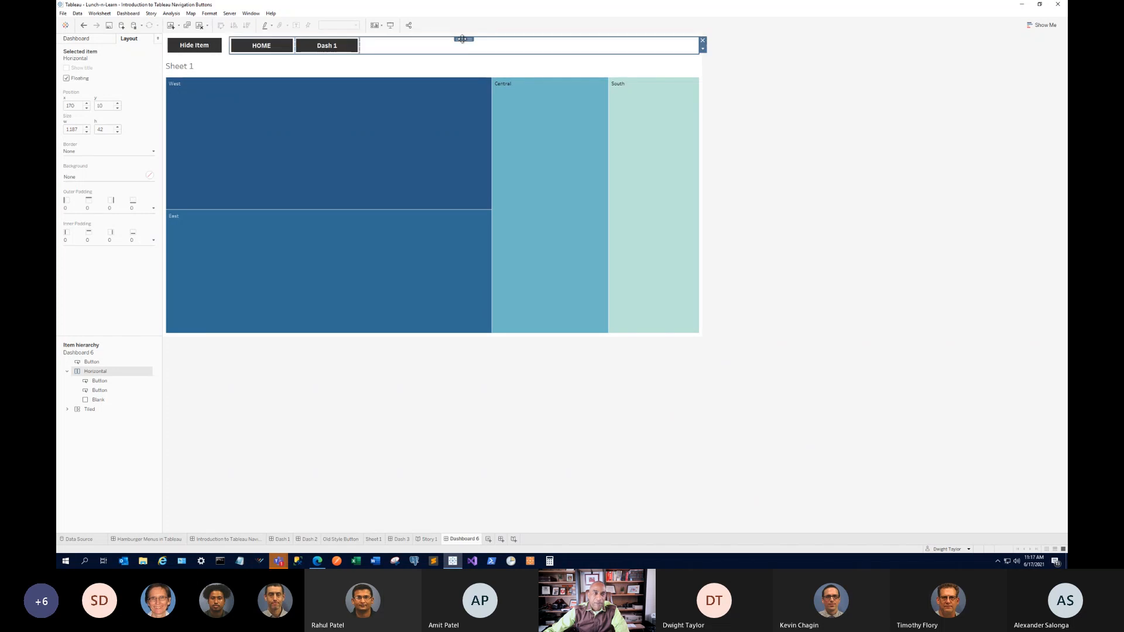
In full-screen preview, open and close the hamburger menu twice, then return to editing Dashboard 6.
left_click(391, 25)
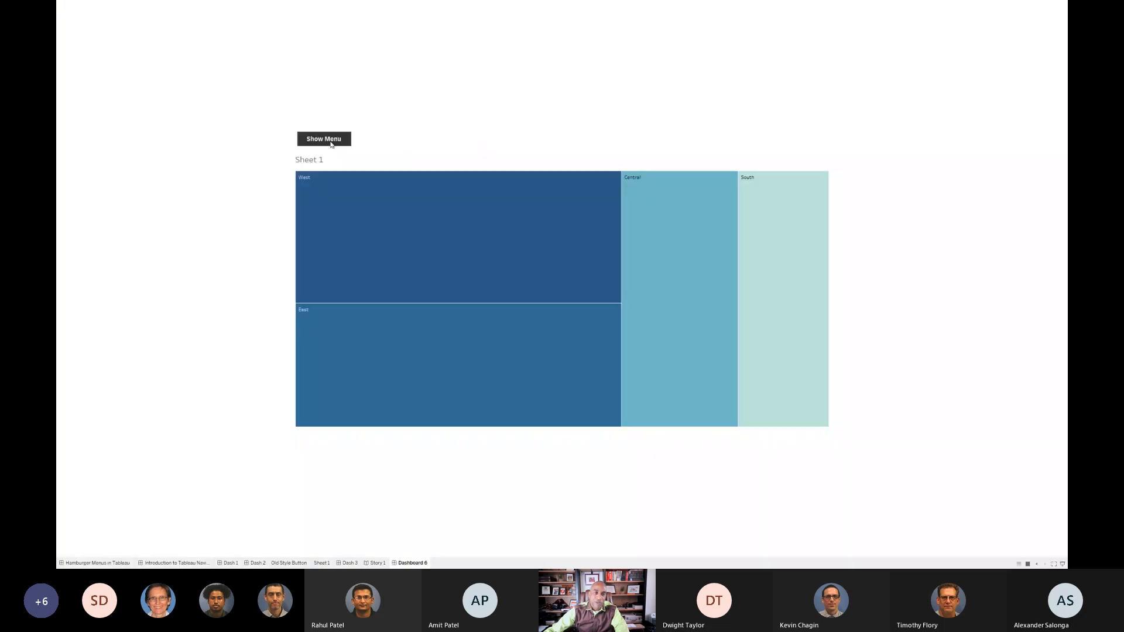
left_click(329, 142)
left_click(329, 143)
left_click(329, 142)
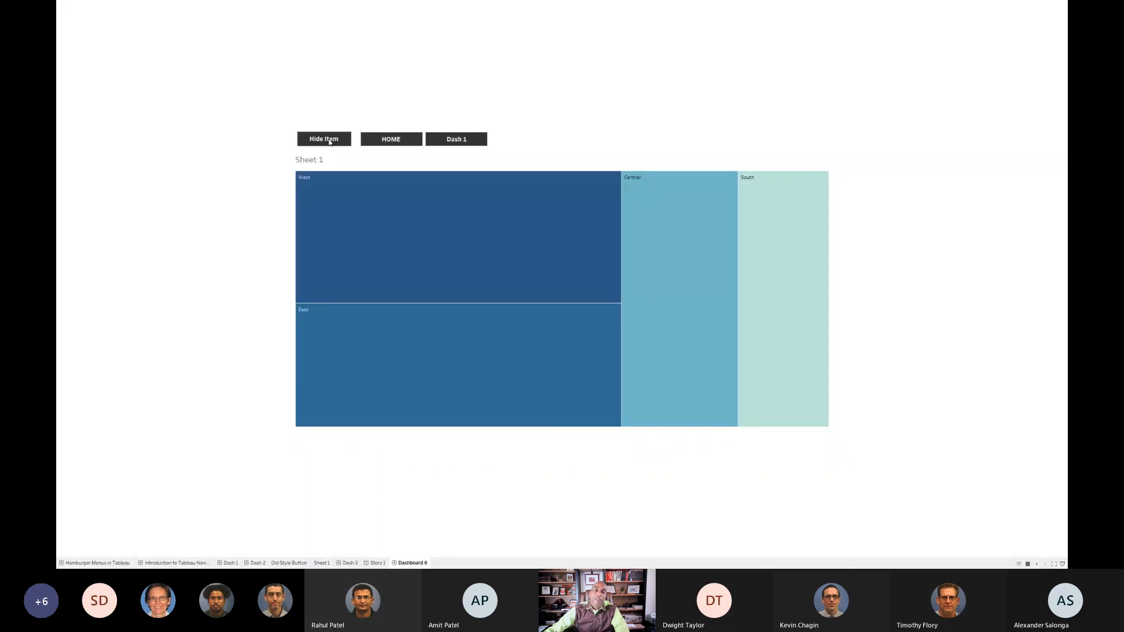
left_click(329, 142)
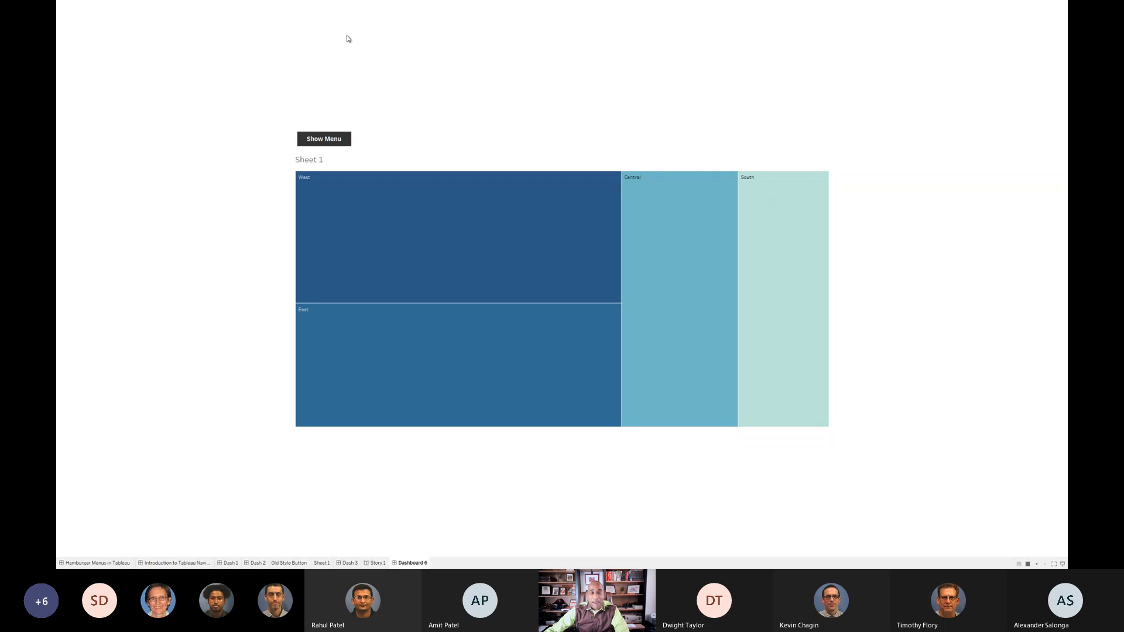
key("Escape")
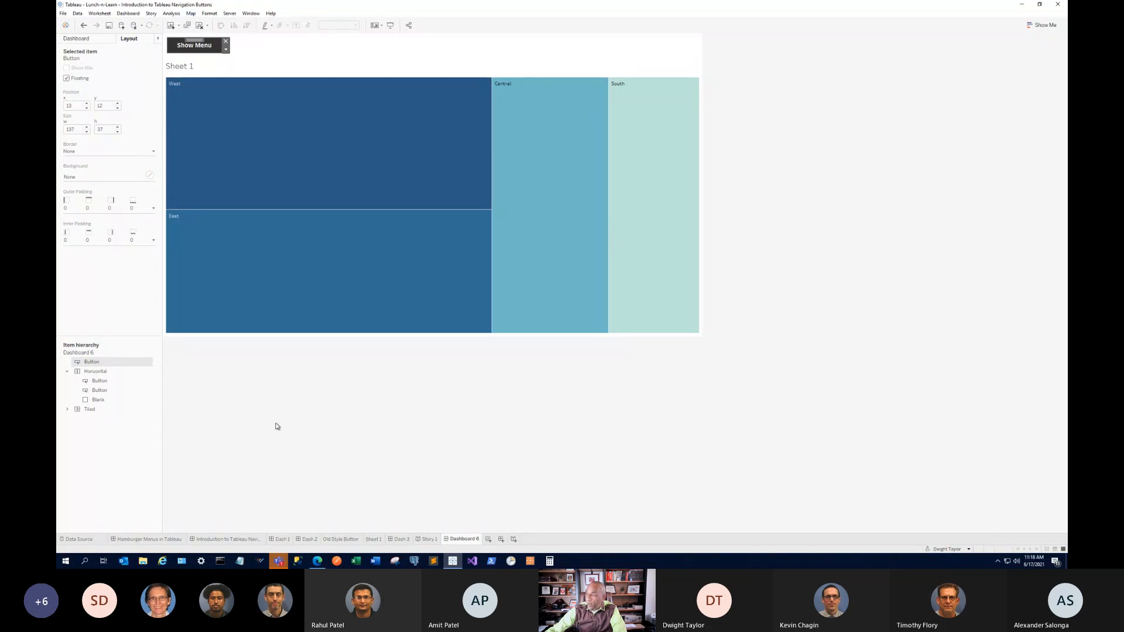
Rename the 'Introduction to Tableau Navigation Buttons (2)' dashboard to drop its '(2)' suffix.
left_click(225, 539)
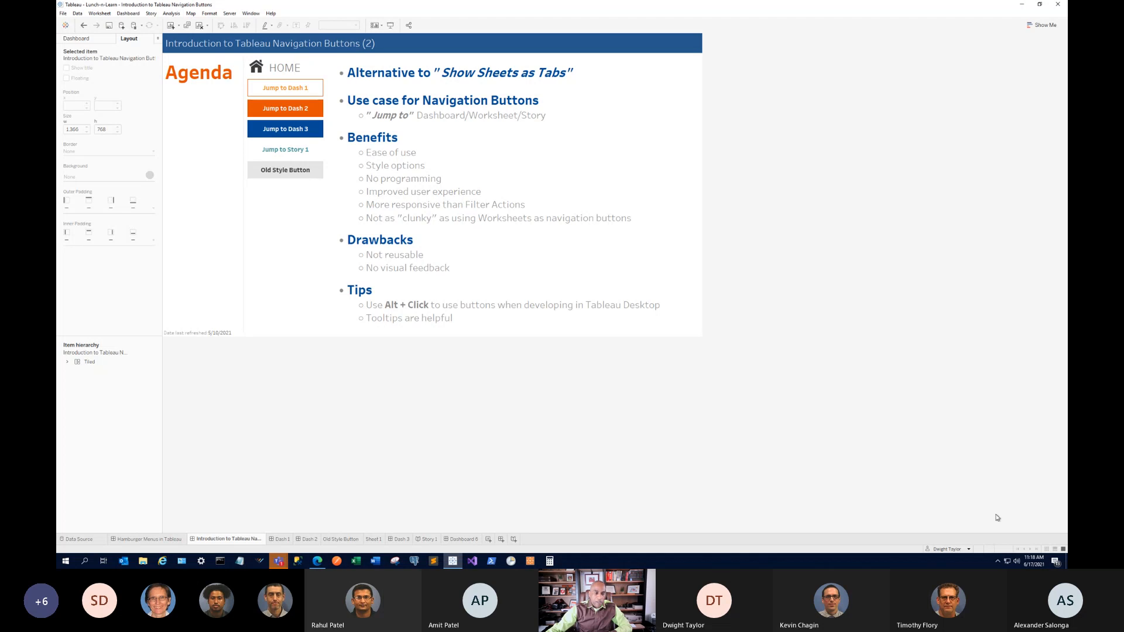
double_click(241, 540)
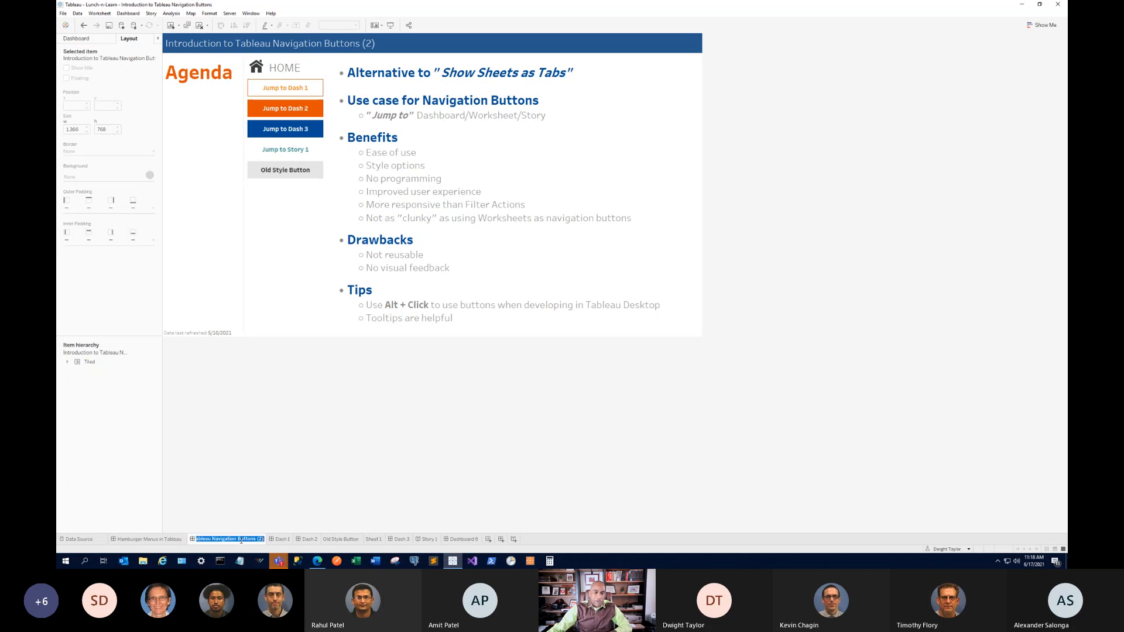
left_click(243, 540)
key("BackSpace")
key("BackSpace")
key("BackSpace")
key("BackSpace")
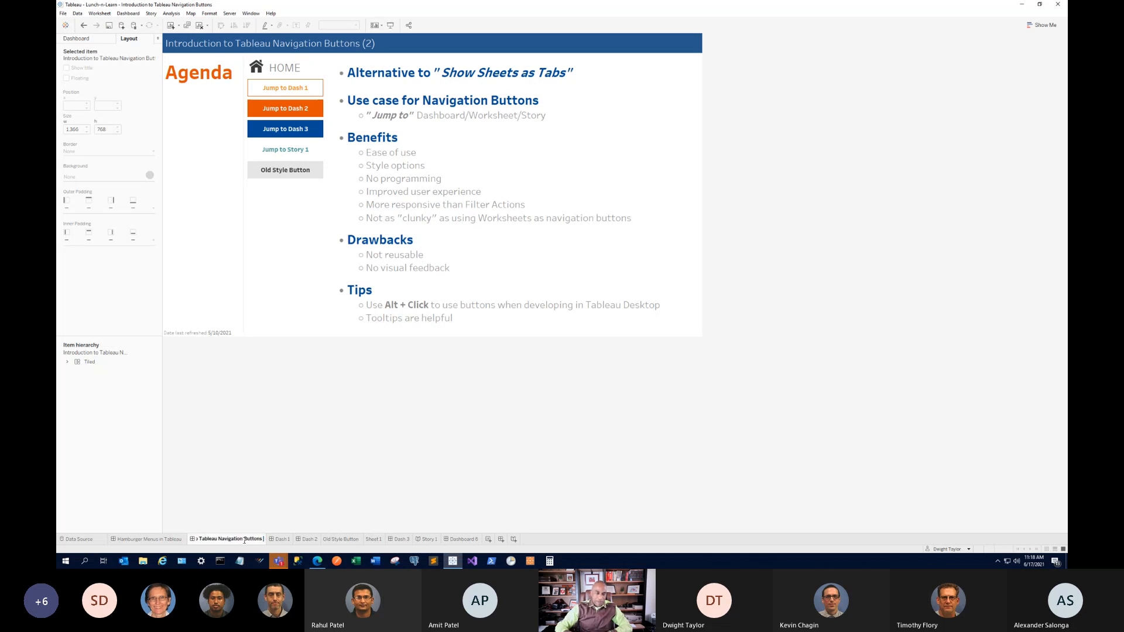
key("Return")
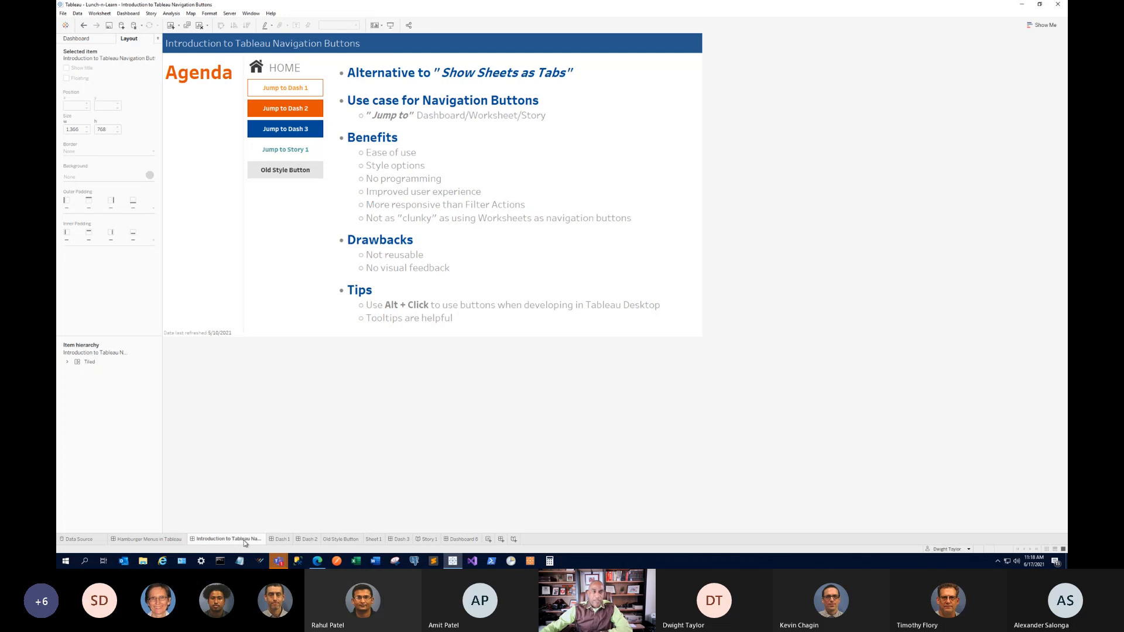
Select the agenda text and show the Dashboard pane's Sheets and Objects lists.
left_click(456, 240)
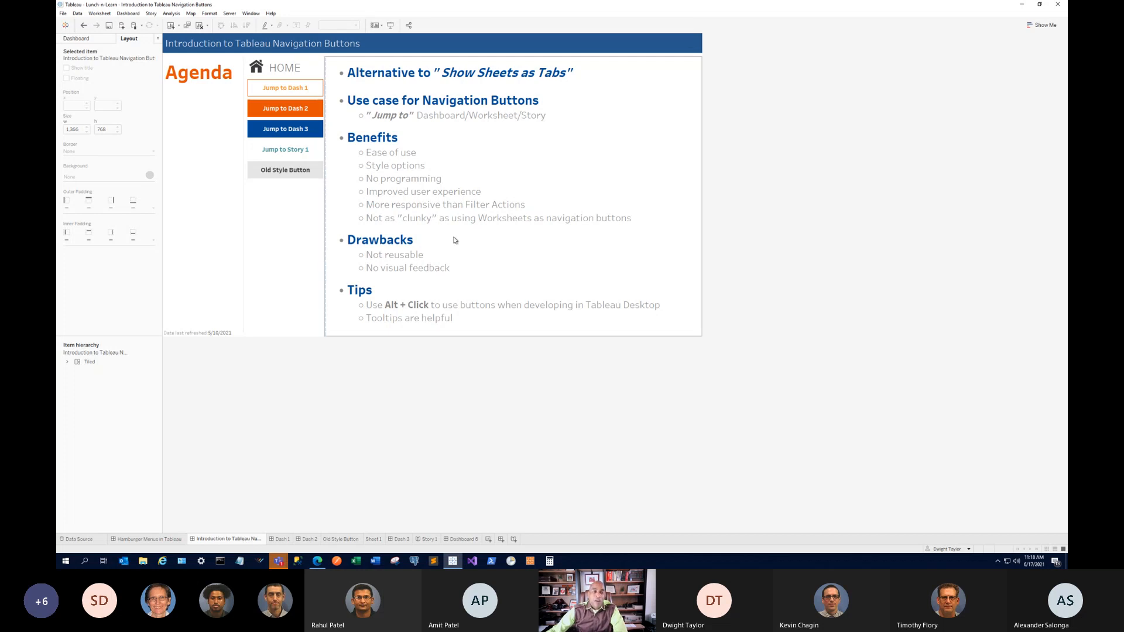
left_click(83, 41)
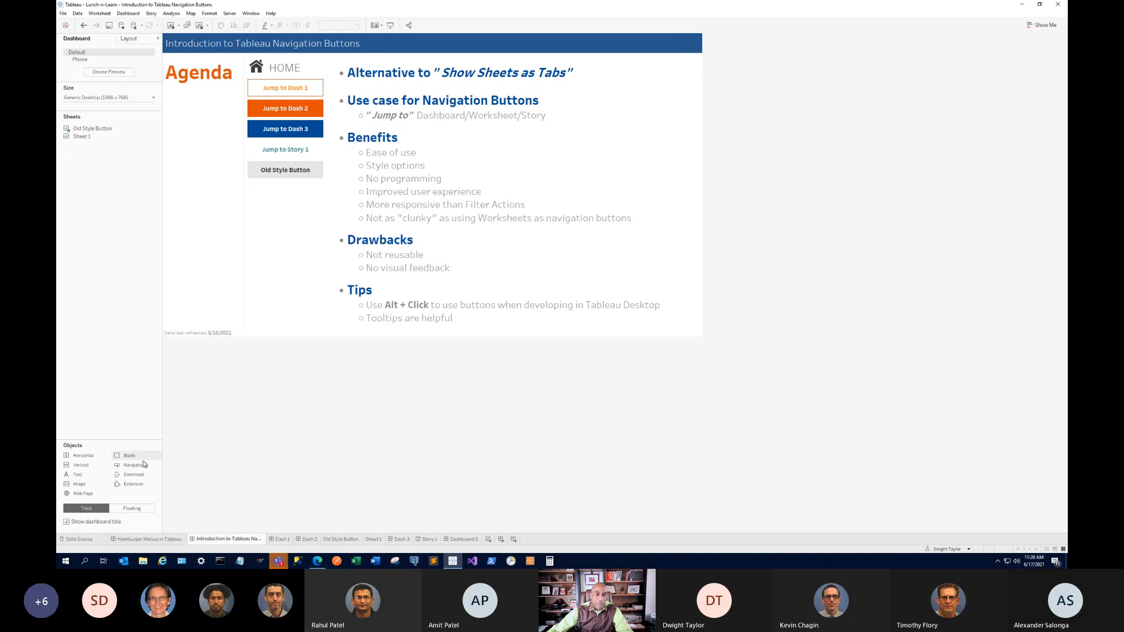
Place a Navigation object below Old Style Button and preview the Agenda dashboard full-screen.
left_click_drag(130, 457, 293, 225)
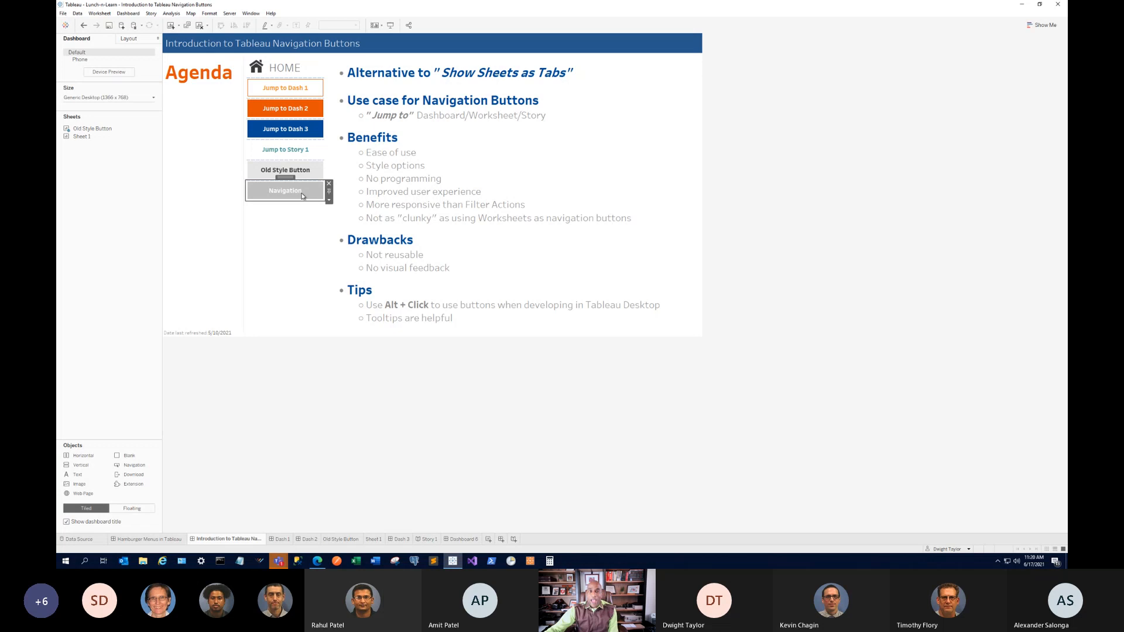
left_click(391, 26)
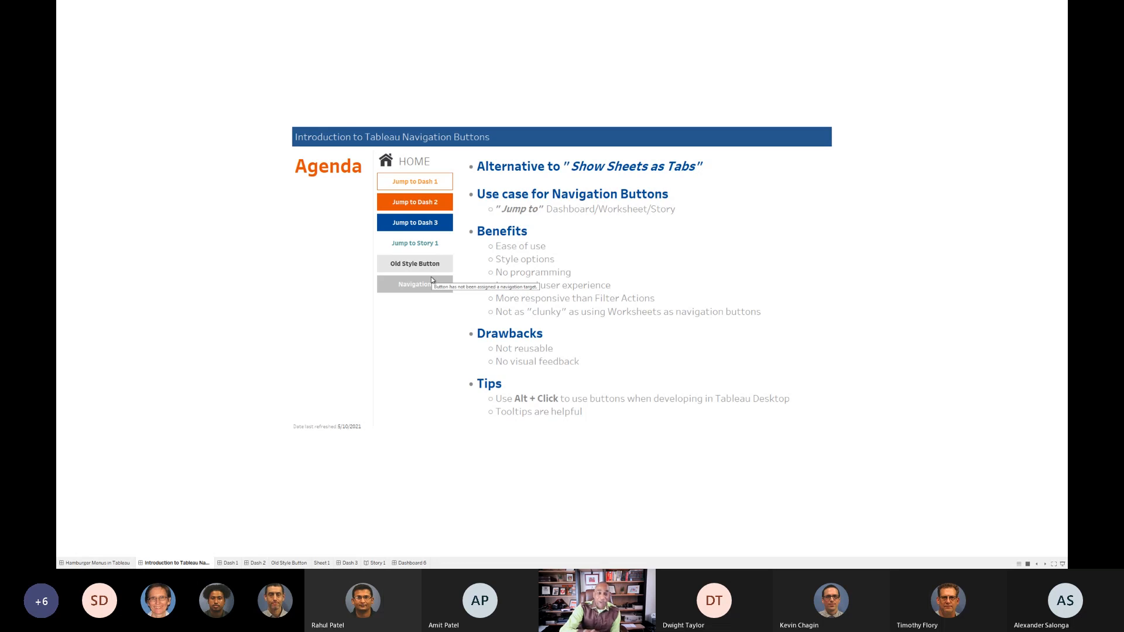
Exit the full-screen preview back to the Agenda dashboard editor.
key("Escape")
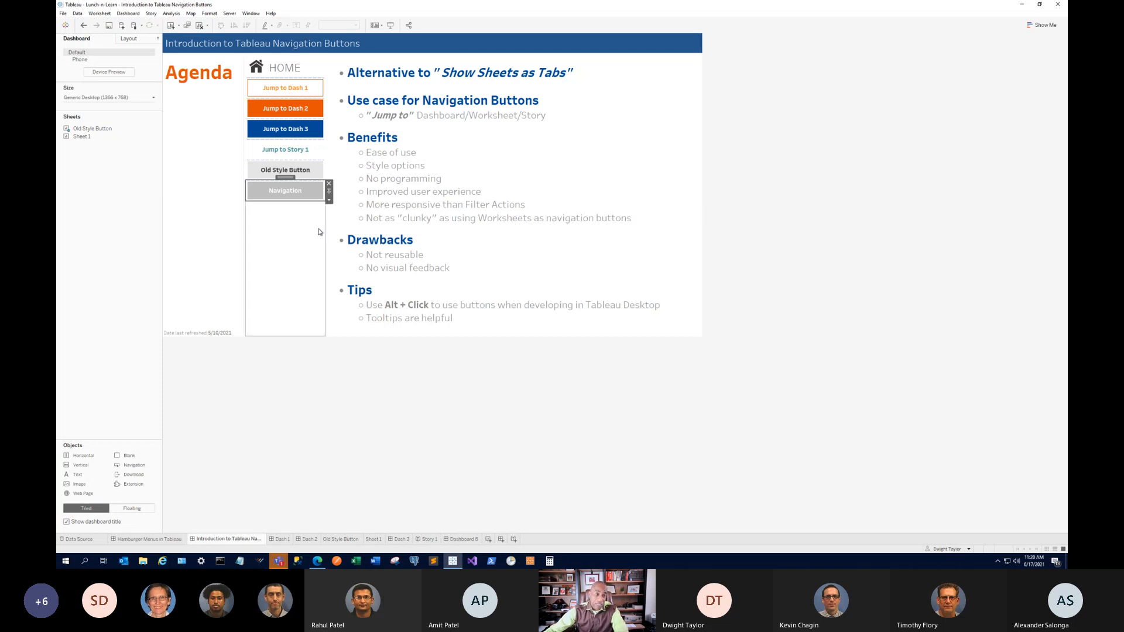
Title the new navigation button 'Nav Buttons', leaving its Navigate to target as None.
double_click(320, 193)
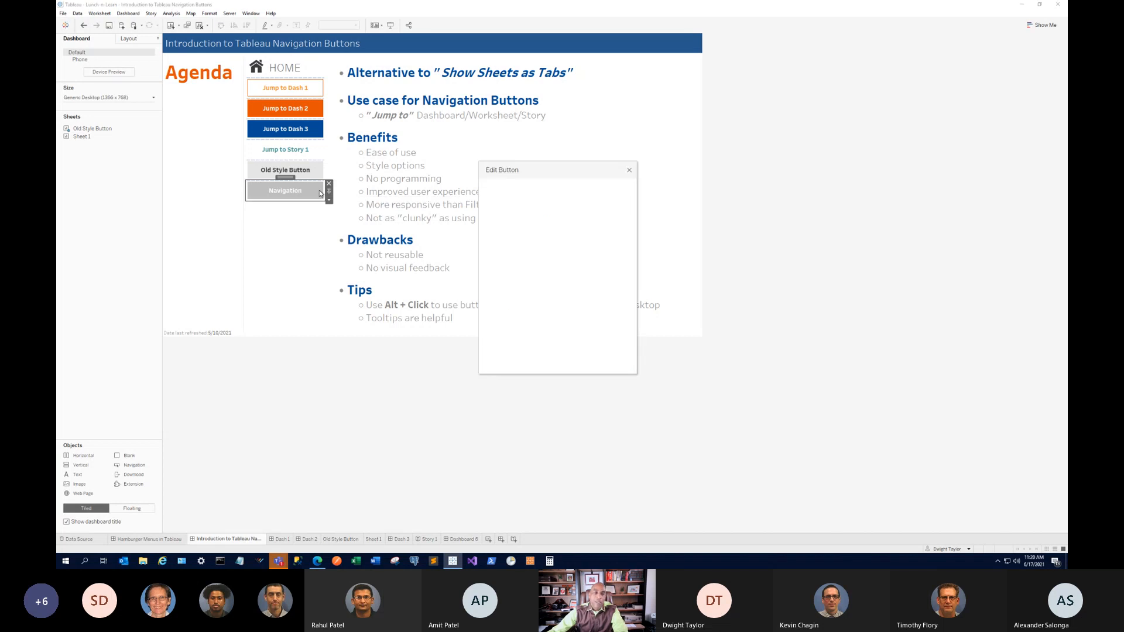
left_click(629, 170)
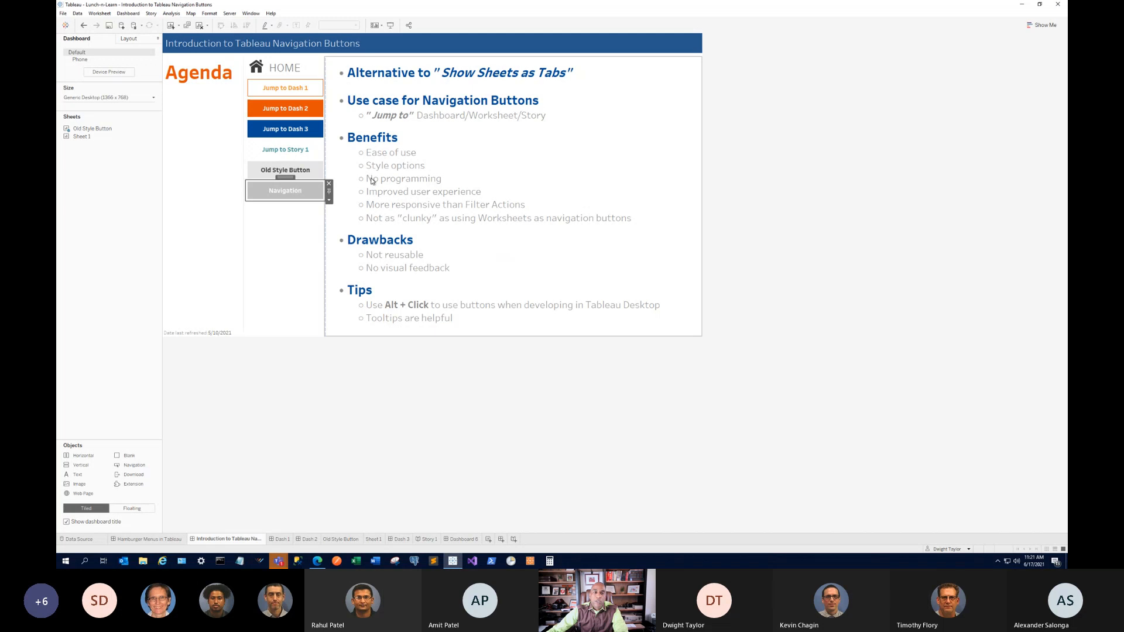
left_click(330, 201)
left_click(352, 209)
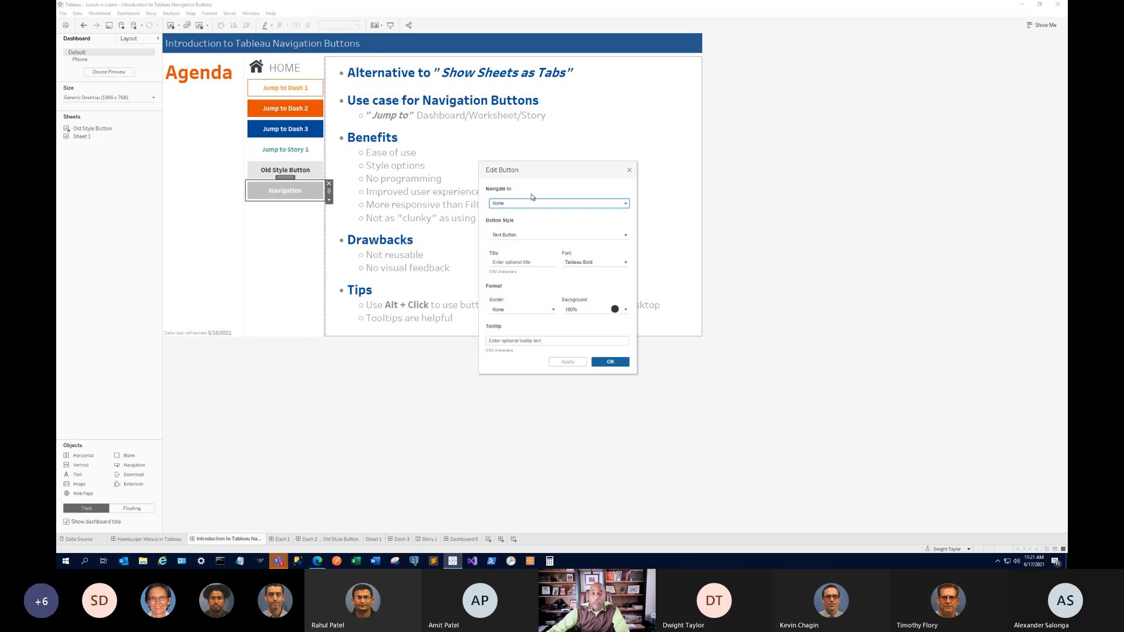
left_click(625, 203)
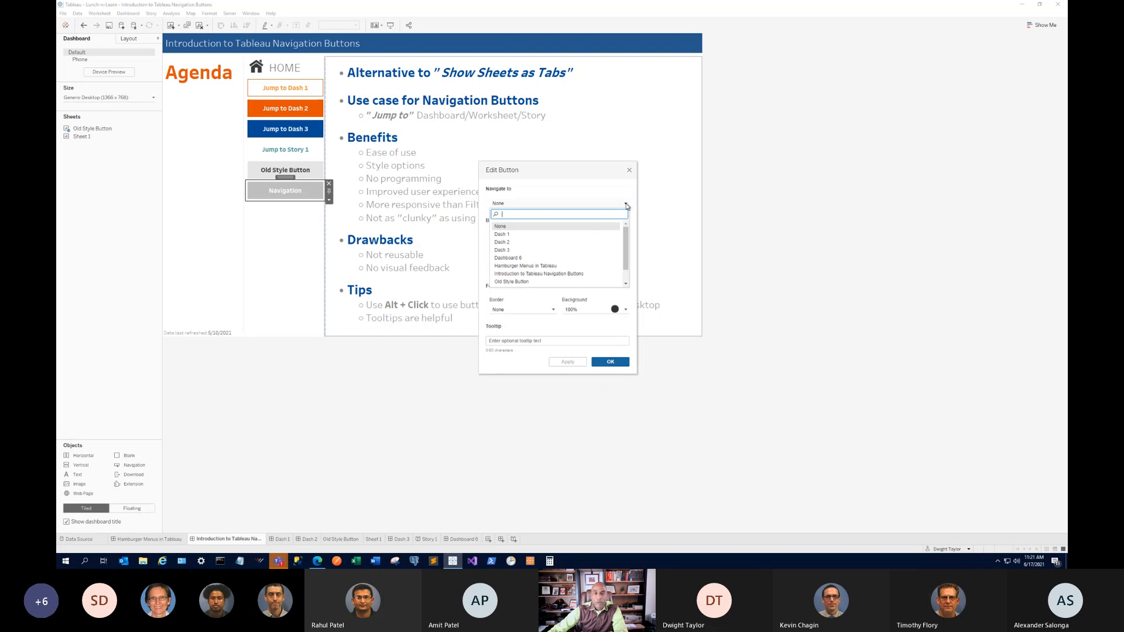
mouse_move(628, 240)
left_mouse_down()
mouse_move(624, 225)
mouse_move(630, 271)
mouse_move(624, 228)
left_mouse_up()
left_click(540, 204)
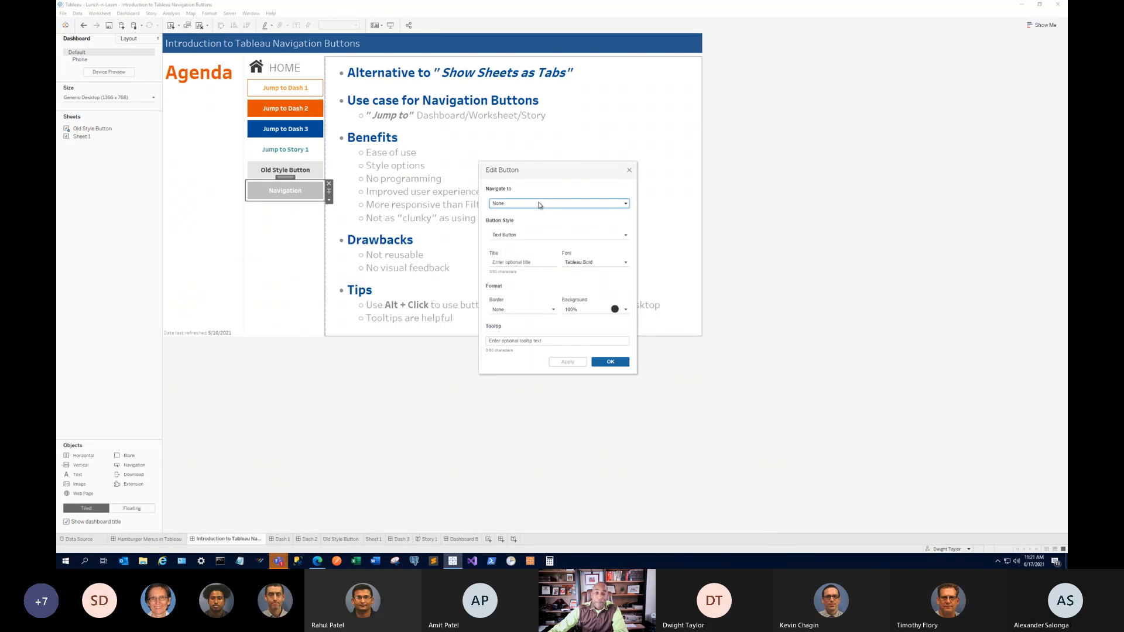
left_click(520, 263)
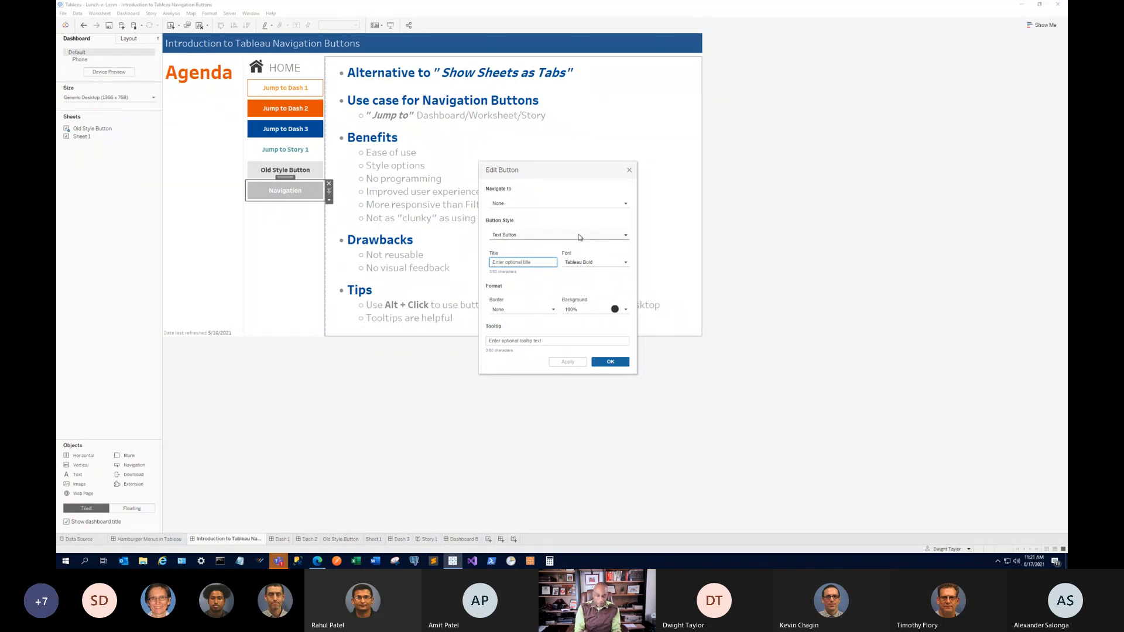
type("Nav")
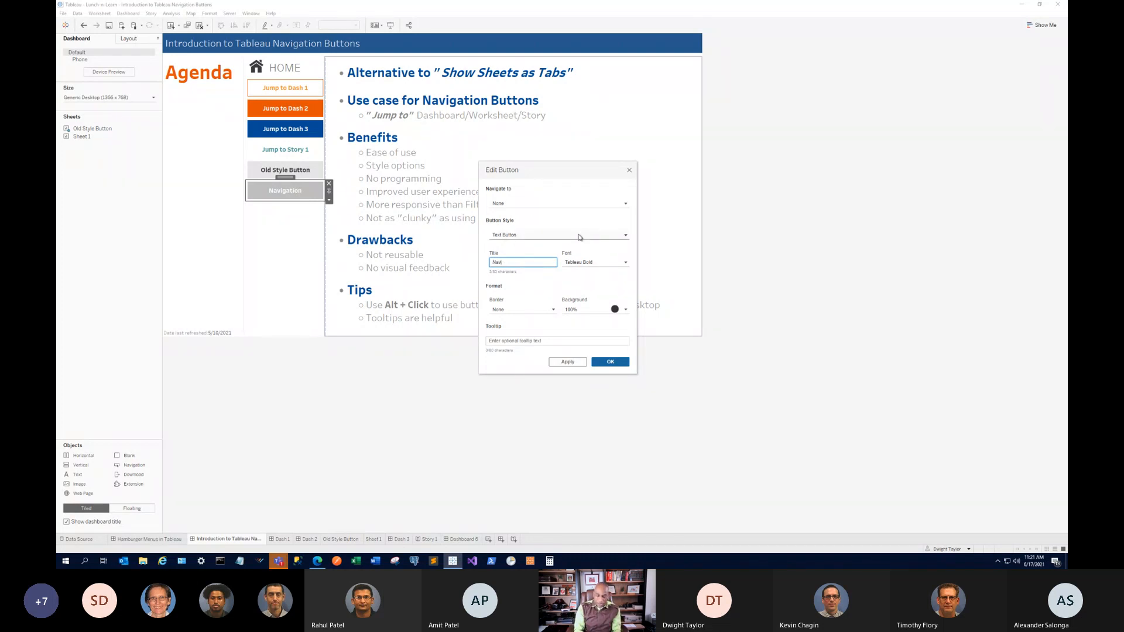
type(" Buttons")
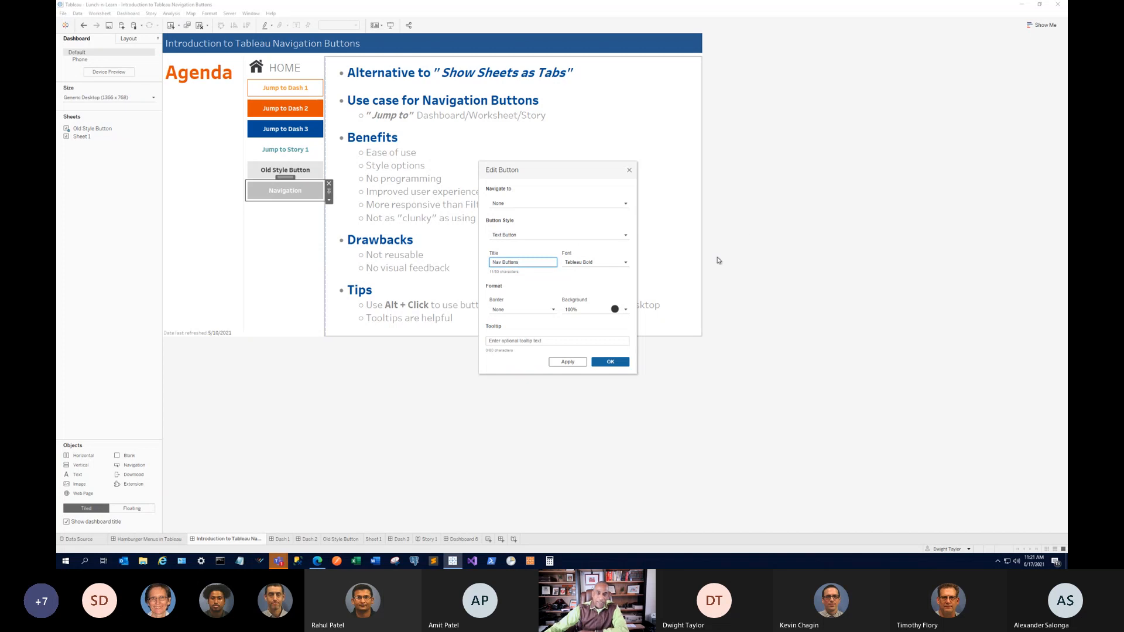
left_click(611, 362)
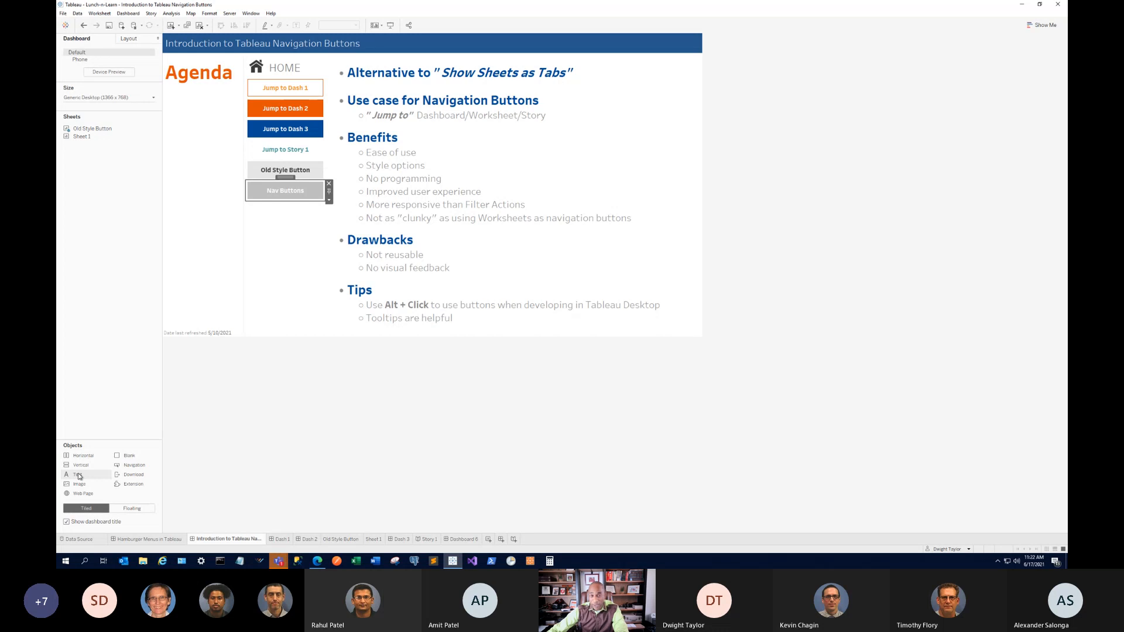
Drag an object into the button column, then try Hamburger Menus and reset Nav Buttons' target to None.
left_click_drag(80, 475, 294, 199)
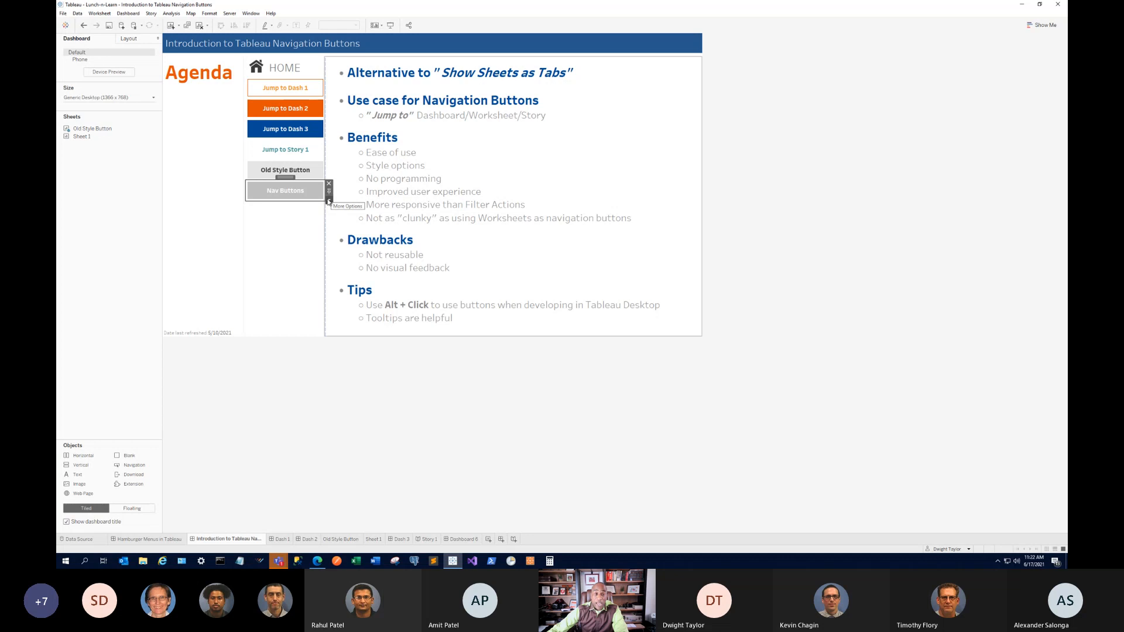
left_click(329, 201)
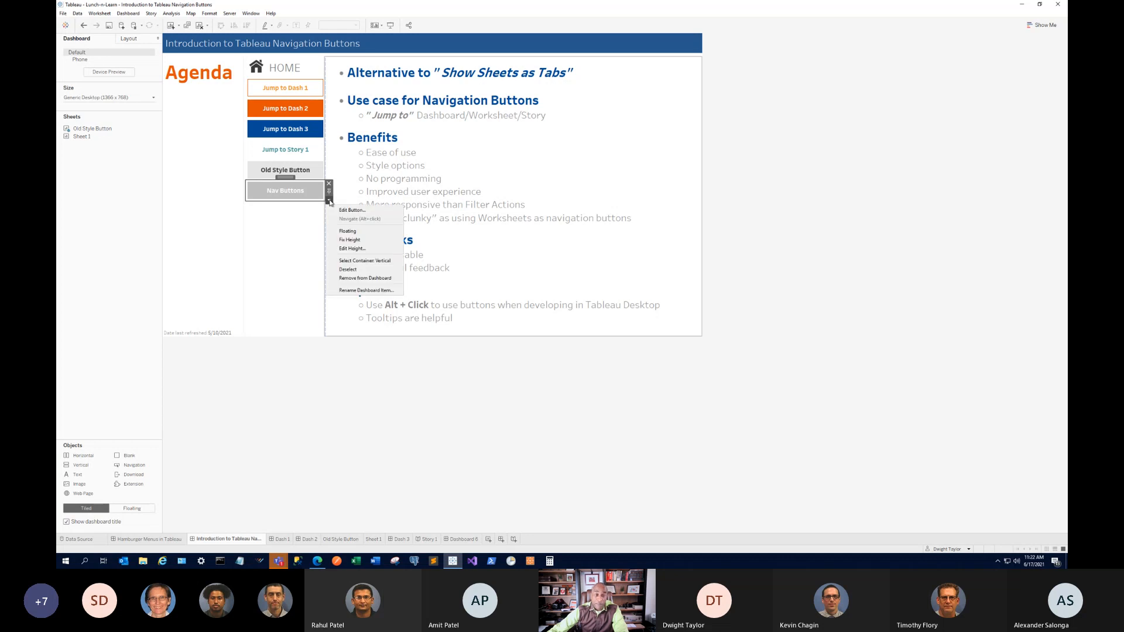
left_click(351, 209)
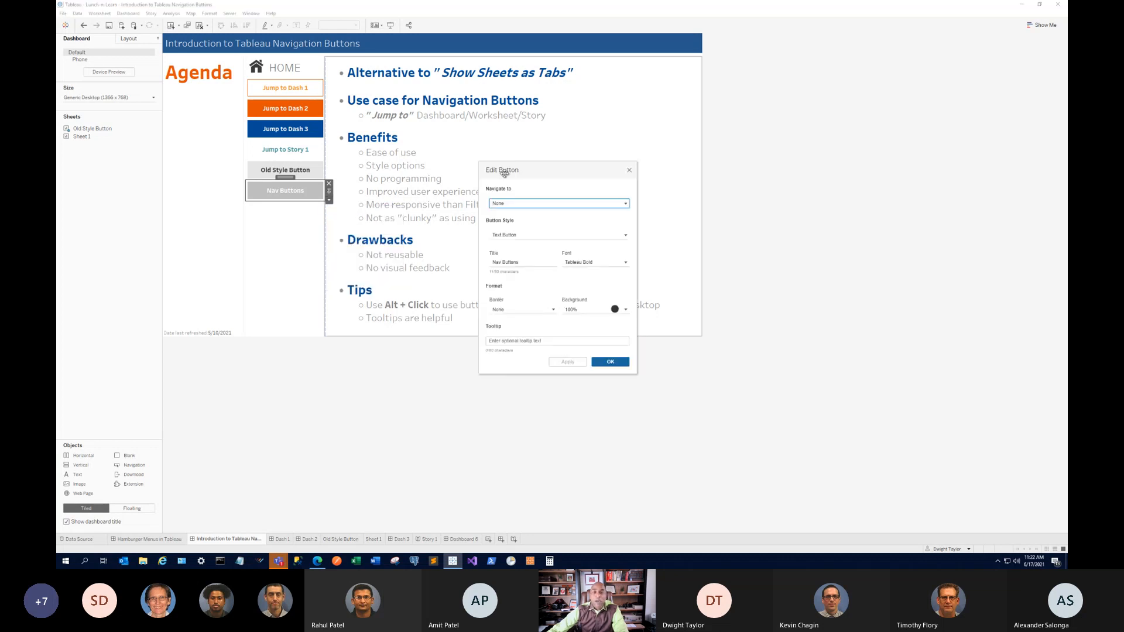
left_click(572, 205)
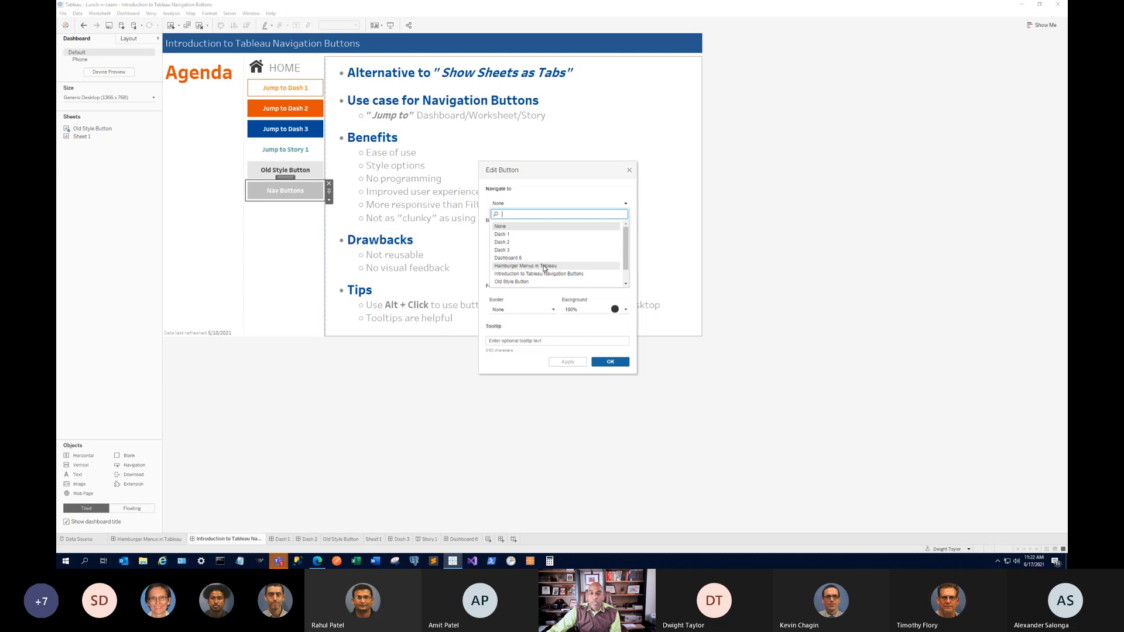
left_click(522, 267)
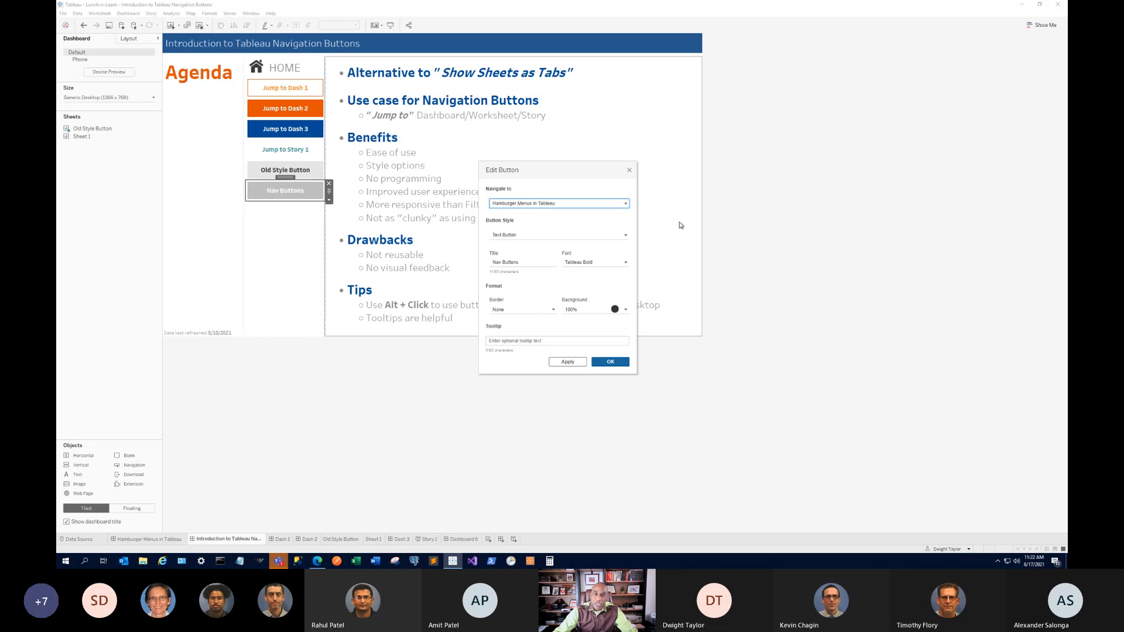
left_click(554, 204)
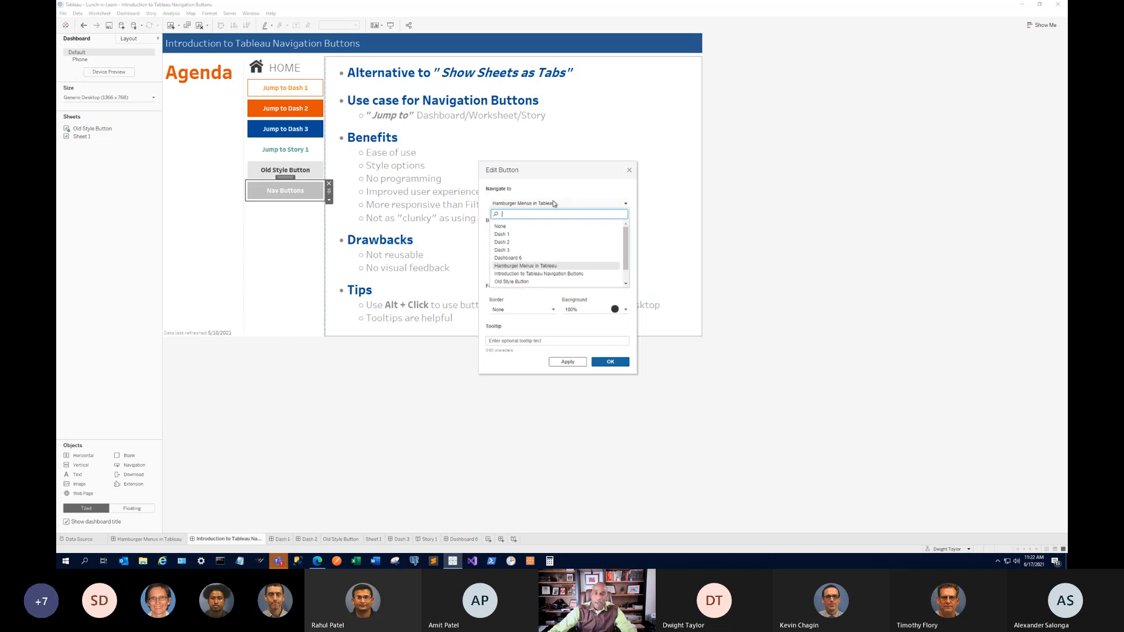
left_click(539, 226)
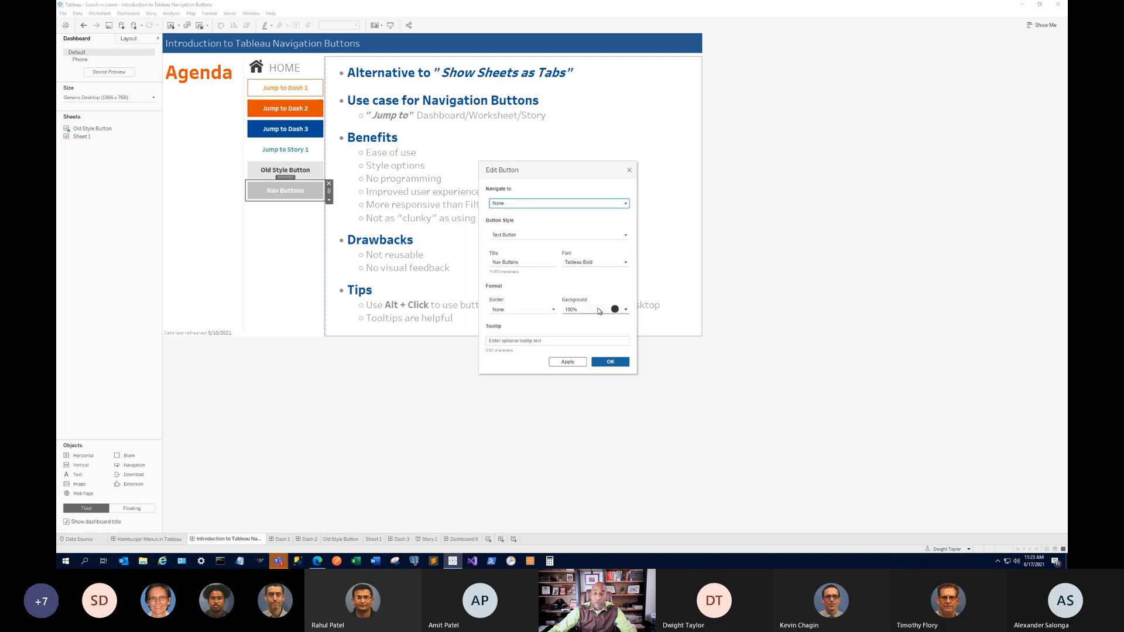
Give Nav Buttons a red background and apply it.
left_click(625, 309)
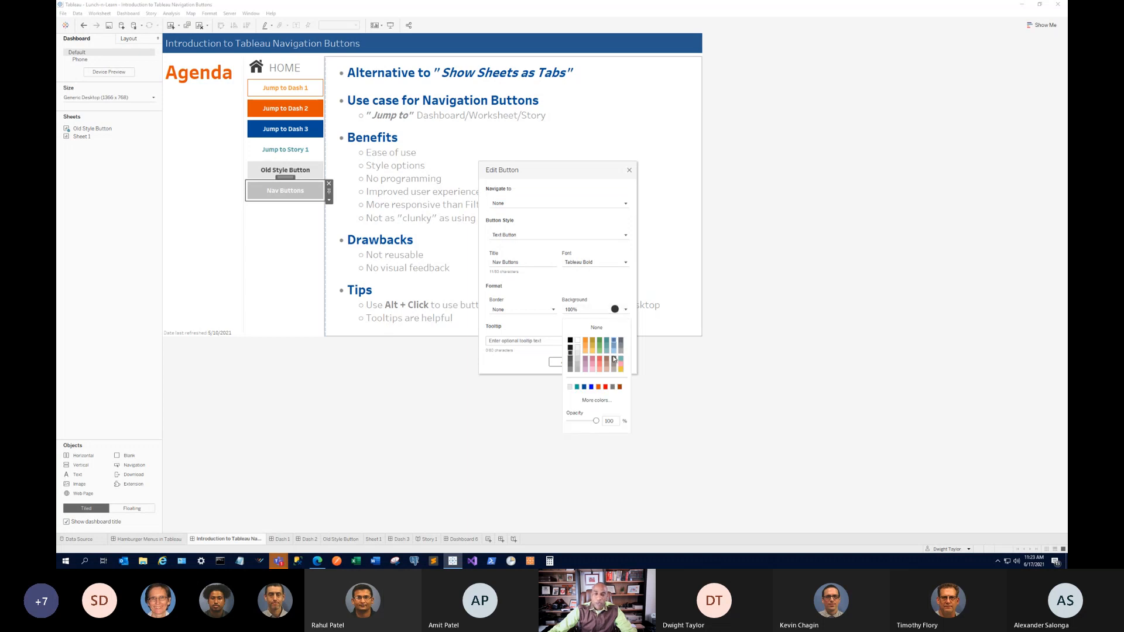
left_click(605, 386)
left_click(527, 330)
left_click(567, 363)
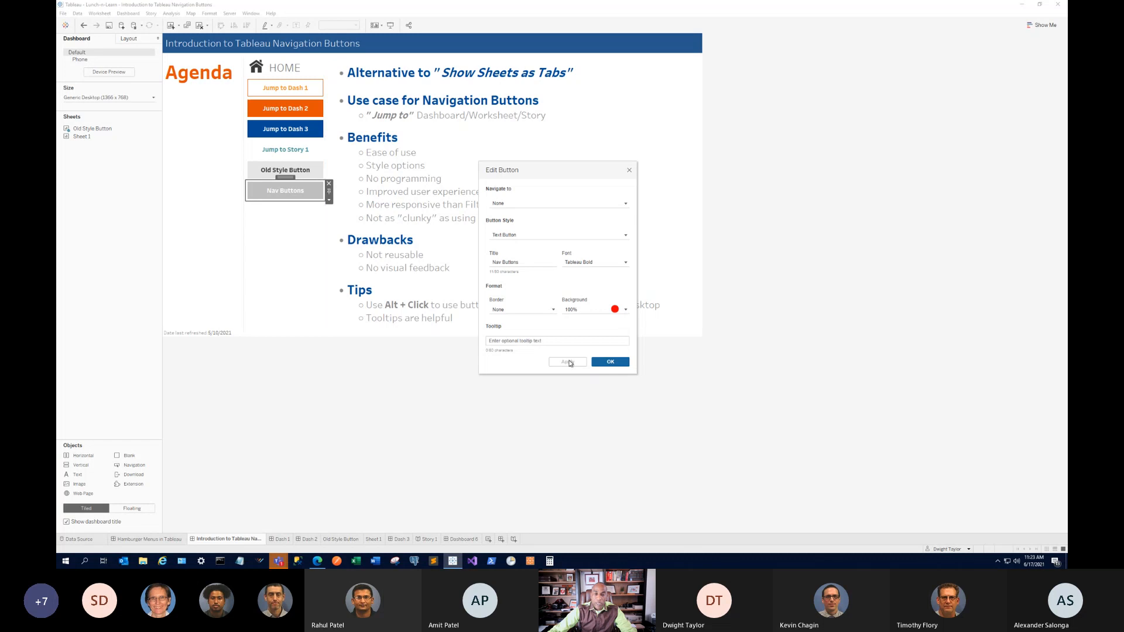
left_click(611, 362)
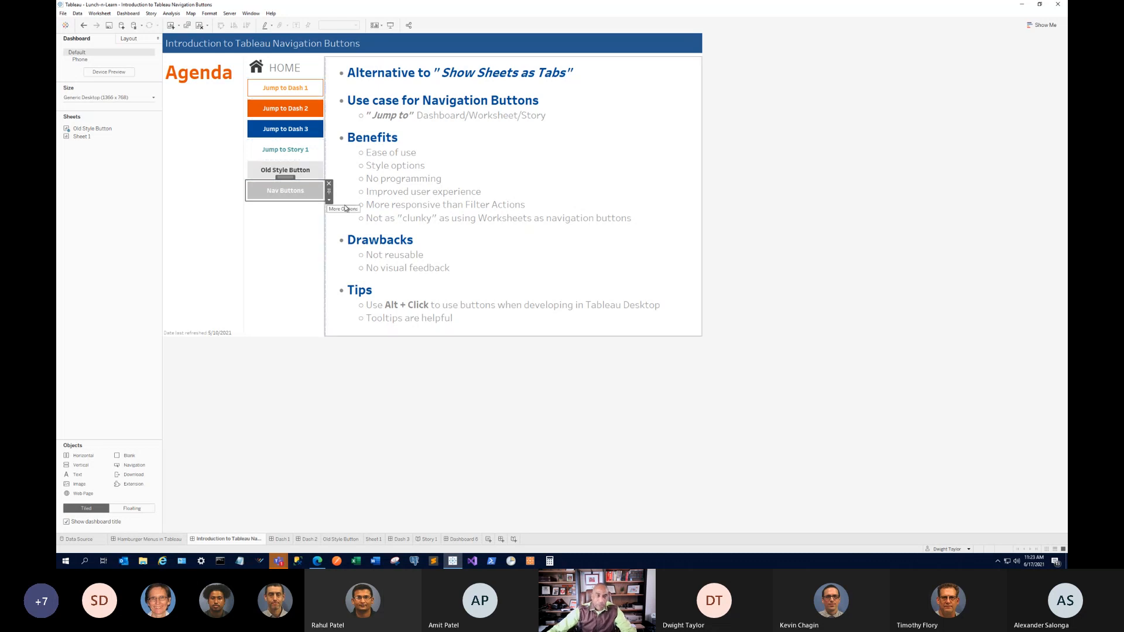
Point Nav Buttons at the Hamburger Menus in Tableau dashboard, after trying a teal text colour.
left_click(329, 201)
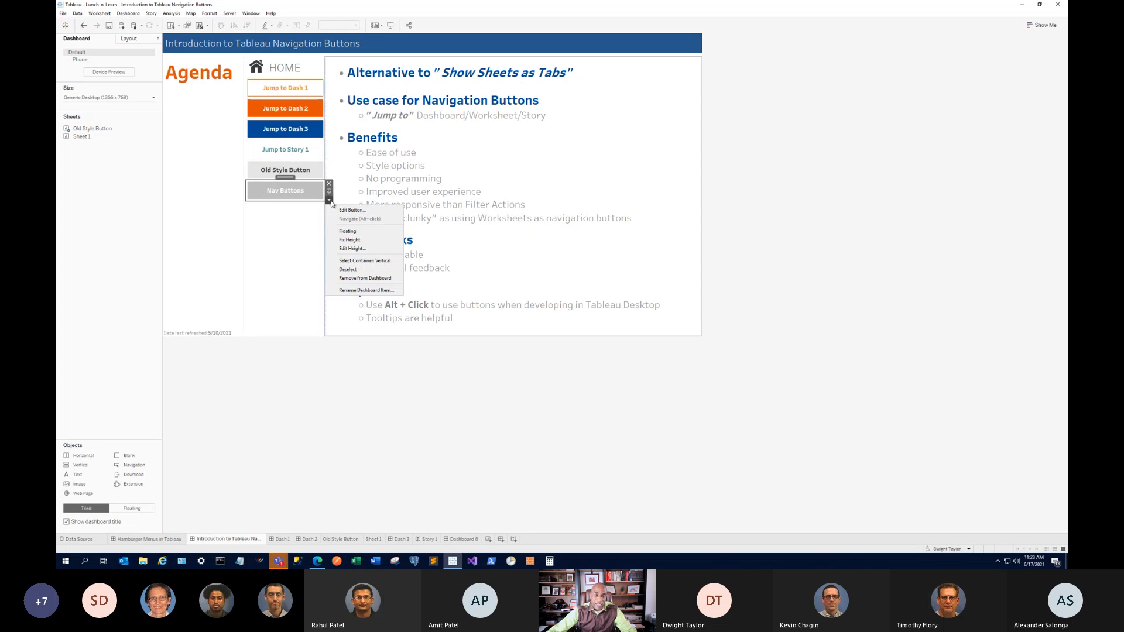
left_click(351, 210)
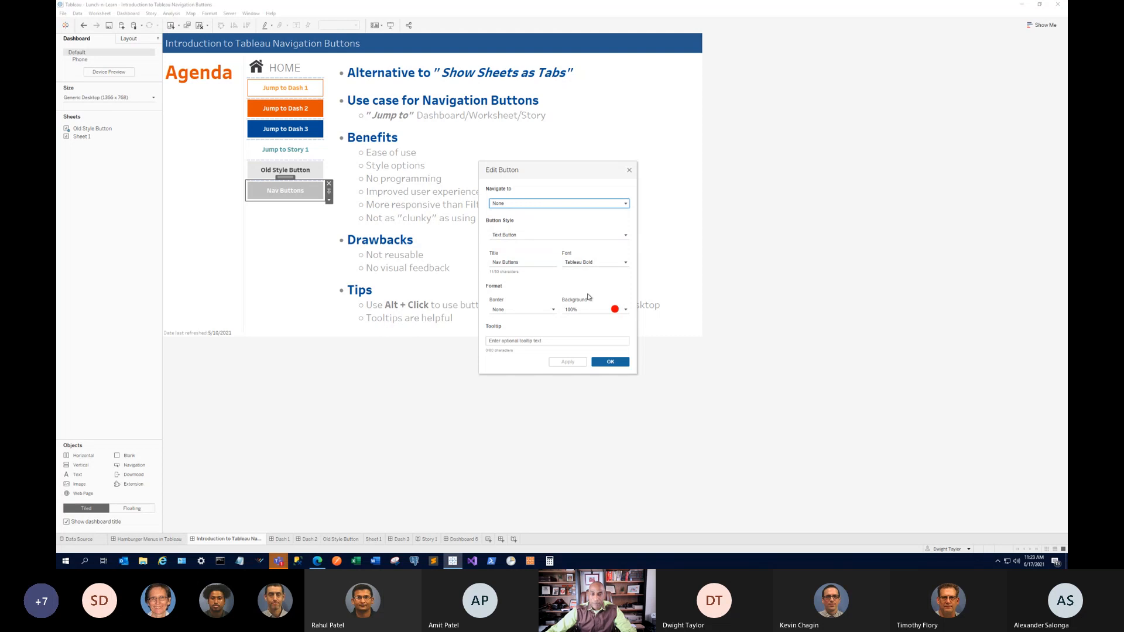
left_click(586, 264)
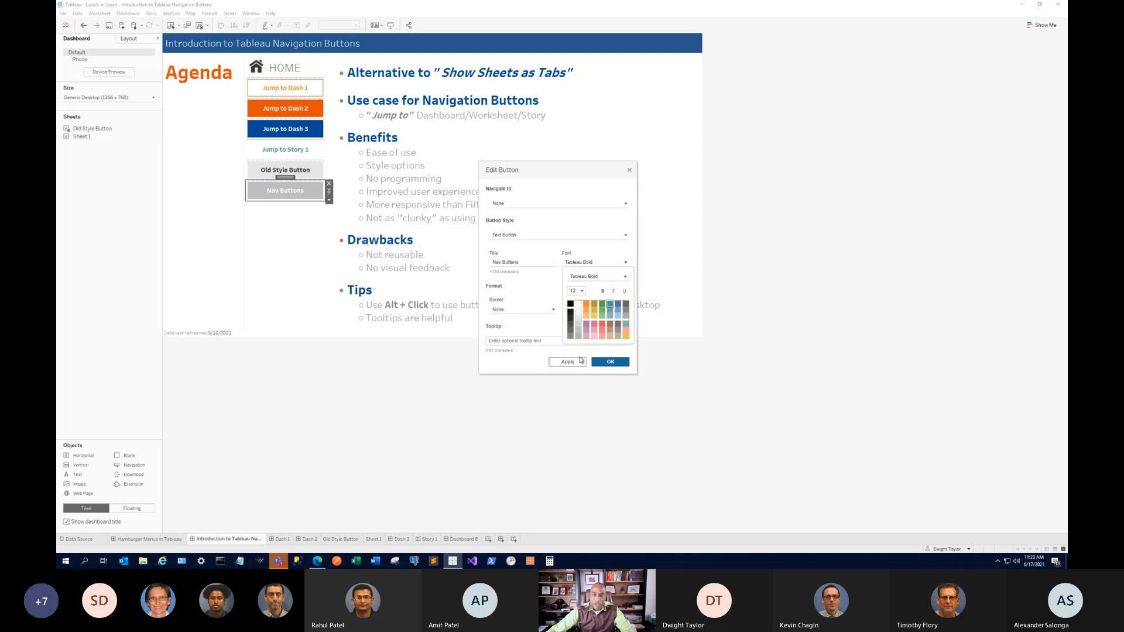
left_click(609, 304)
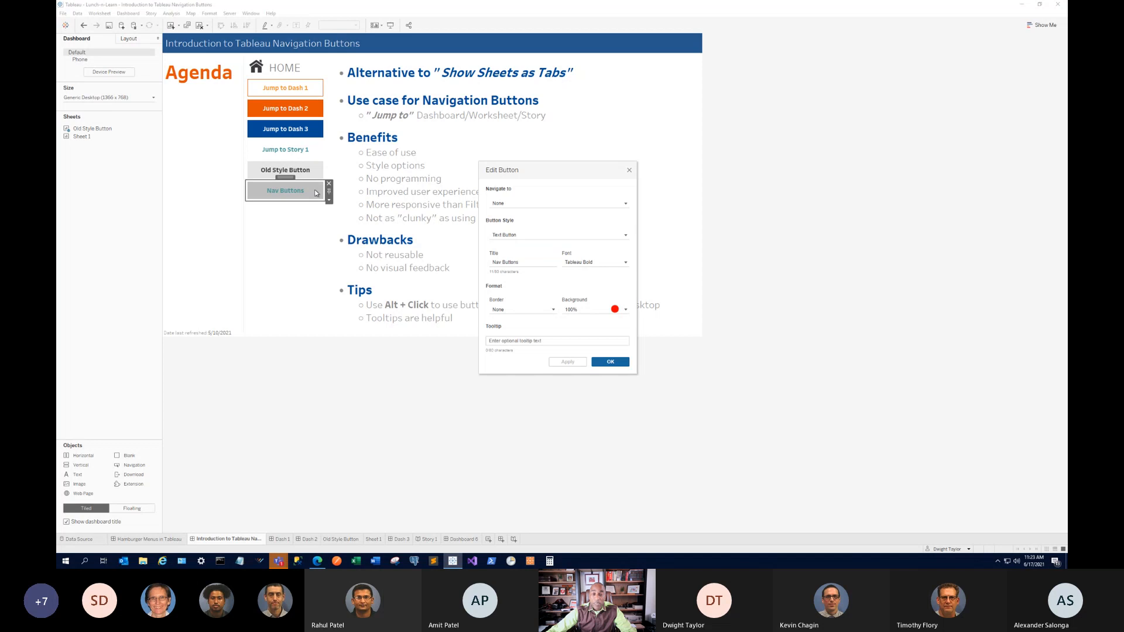
left_click(563, 205)
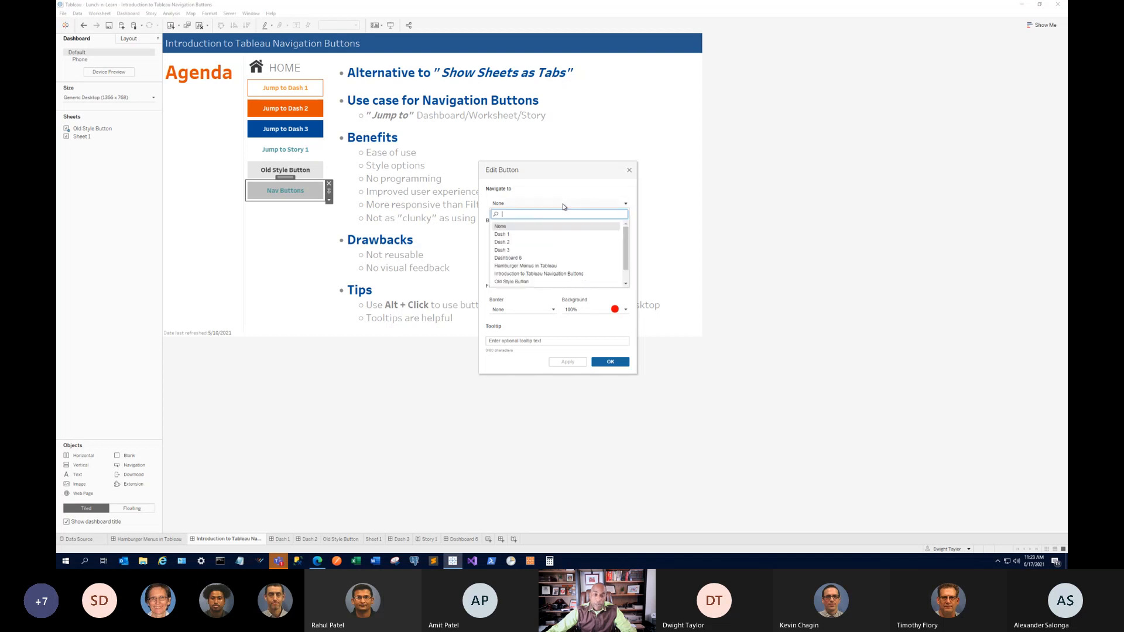
left_click(523, 266)
left_click(583, 363)
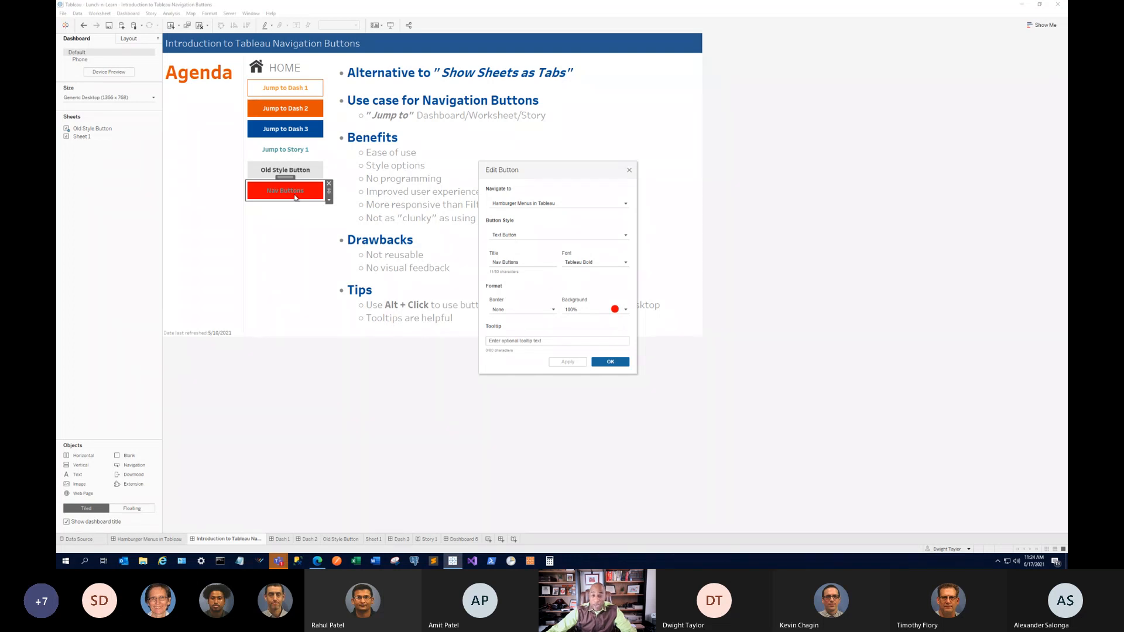
Change the Nav Buttons text colour to white and apply it.
left_click(622, 262)
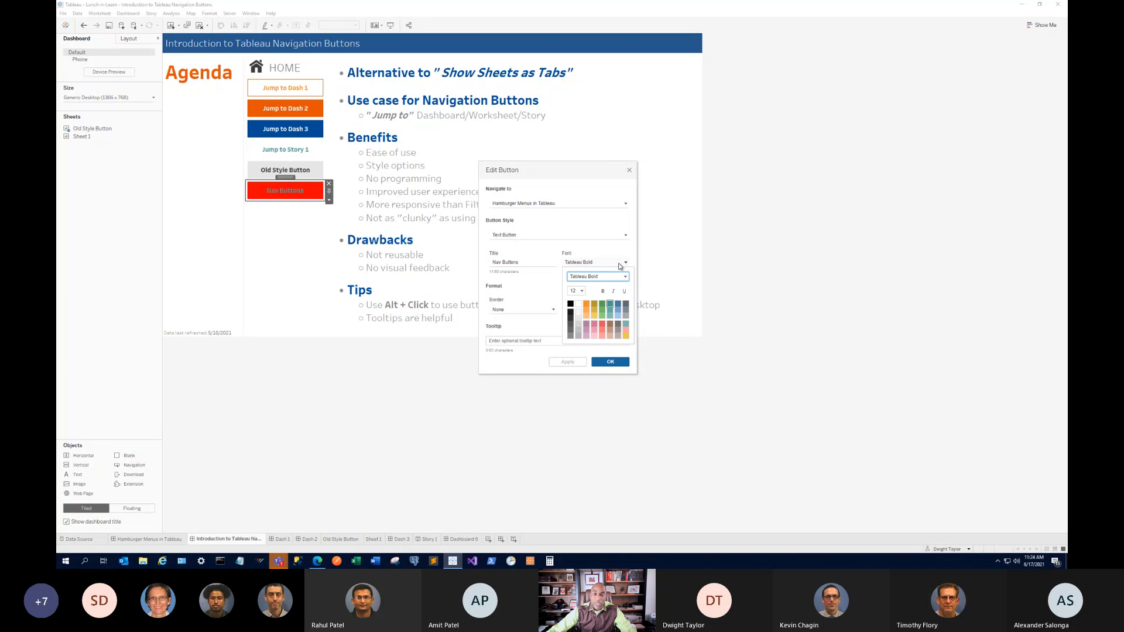
left_click(578, 304)
left_click(568, 362)
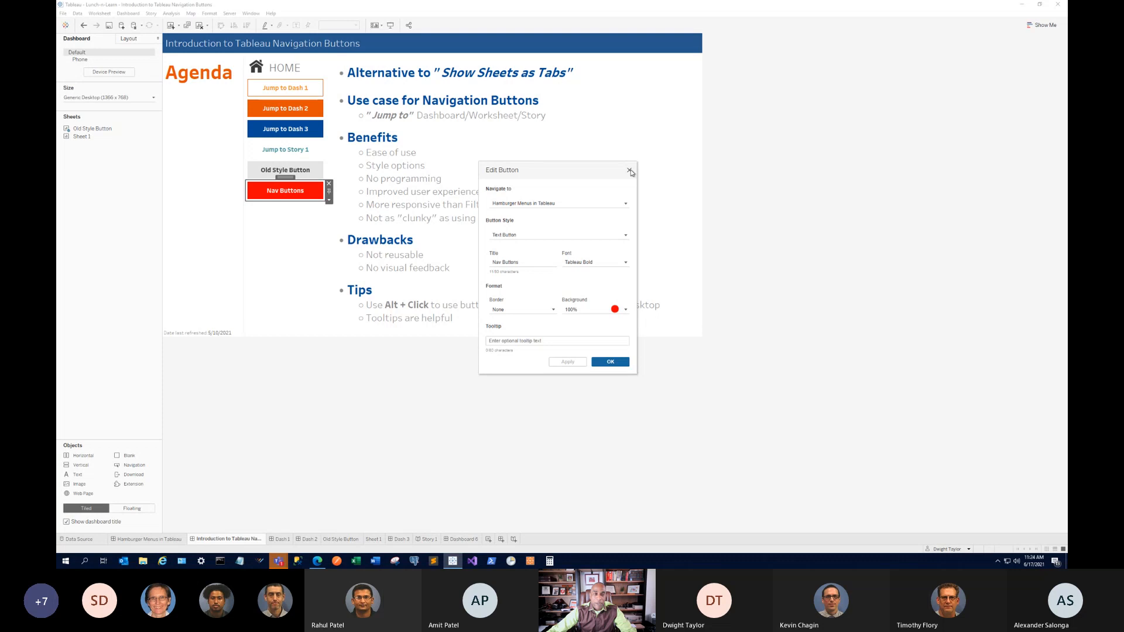
Test Nav Buttons' jump to Hamburger Menus in Tableau, then undo back to the Introduction dashboard.
left_click(630, 170)
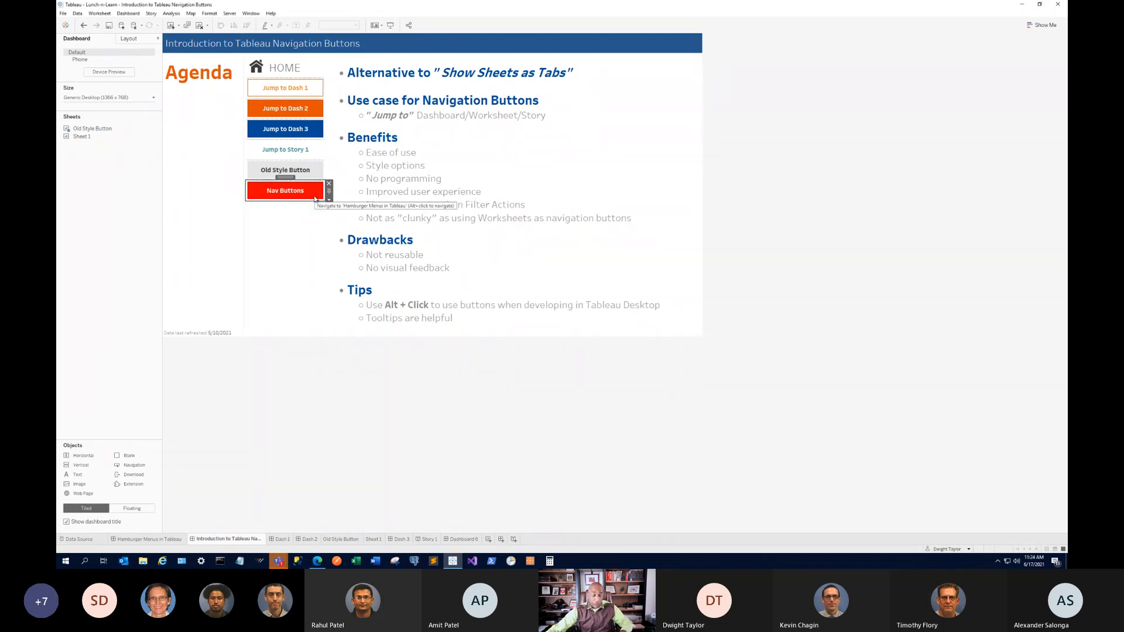
left_click(316, 192, "alt")
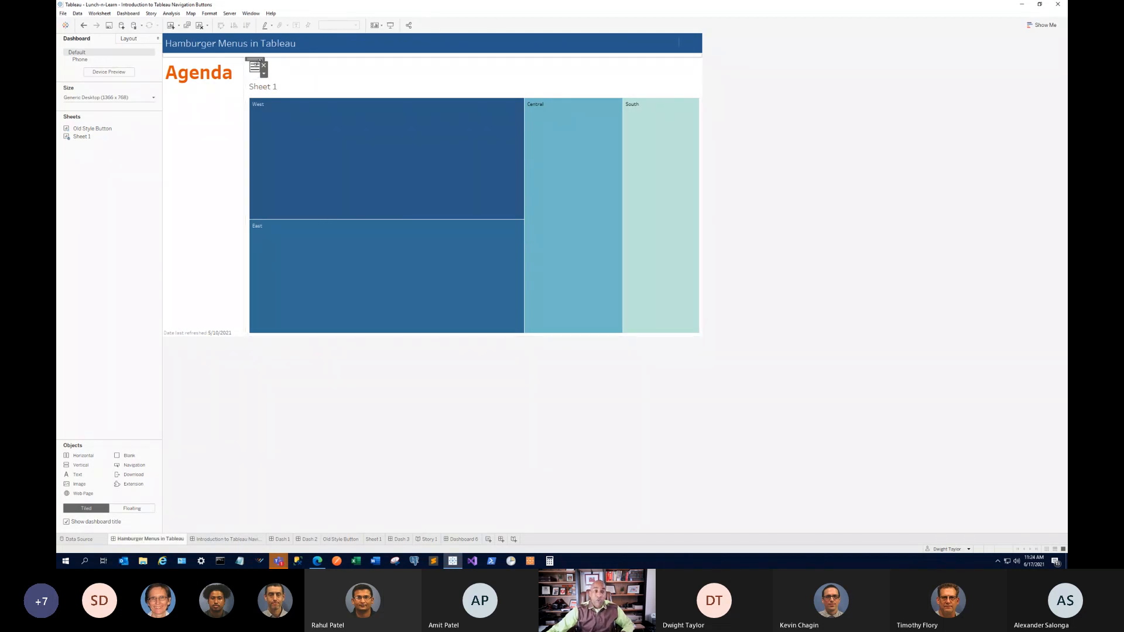
left_click(84, 25)
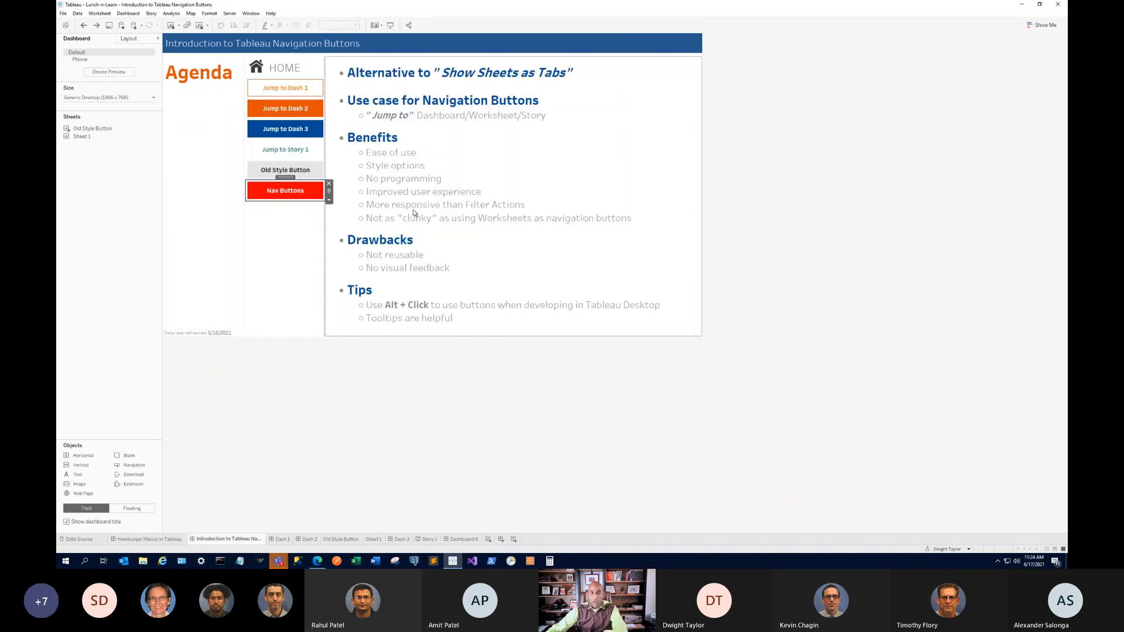
left_click(329, 200)
Change the red button's title from 'Nav Buttons' to 'Hamburger Menu', keeping the Text Button style.
left_click(353, 210)
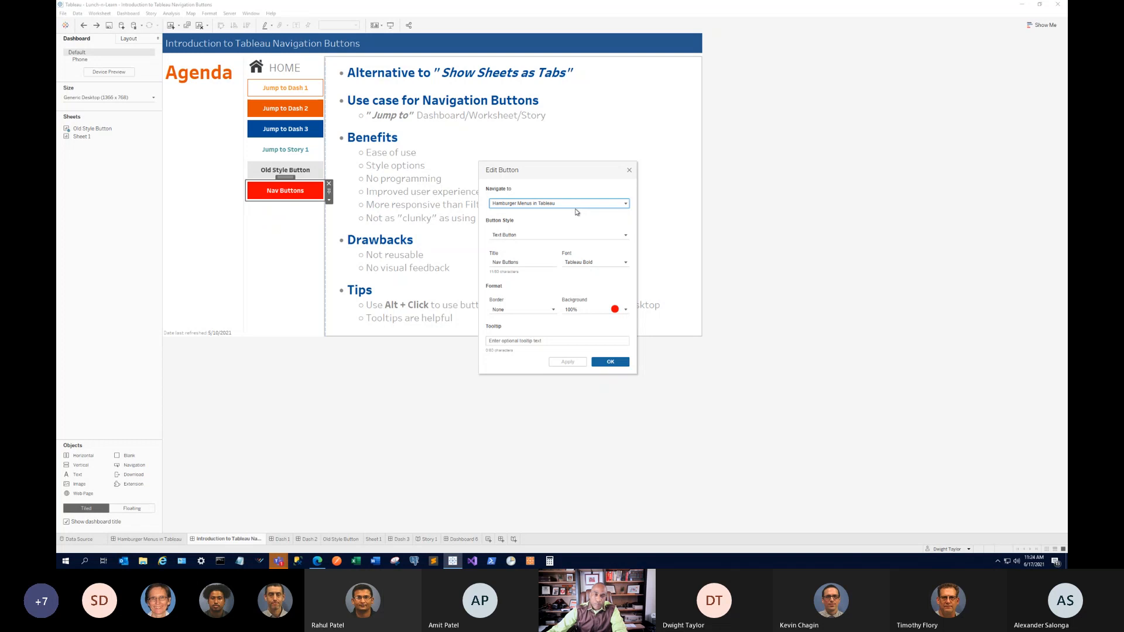
left_click(502, 236)
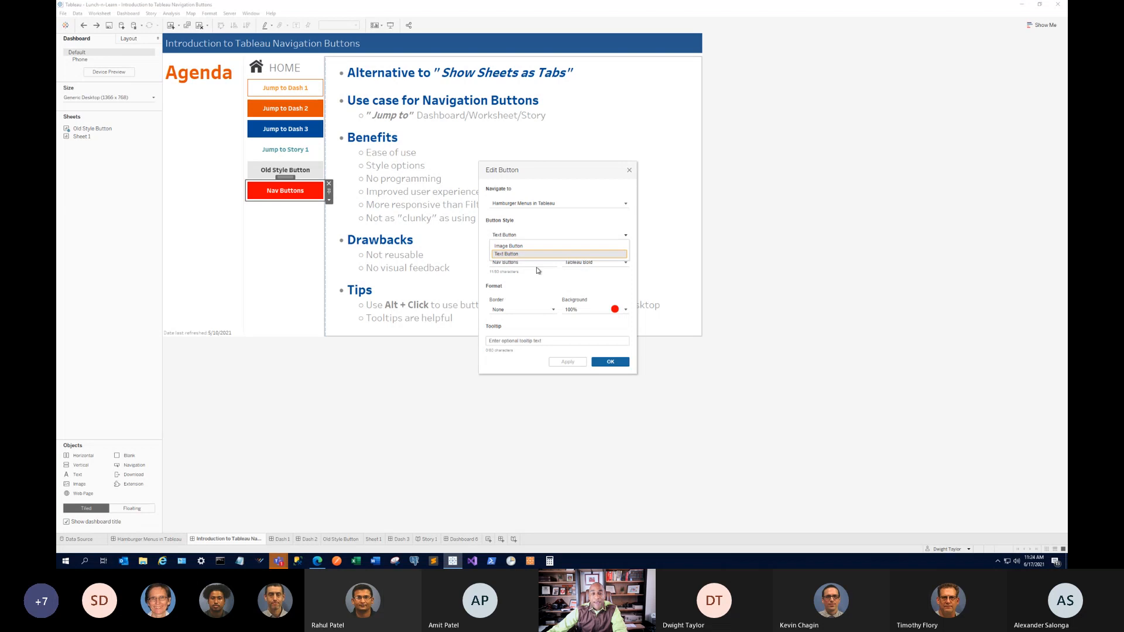
left_click(507, 253)
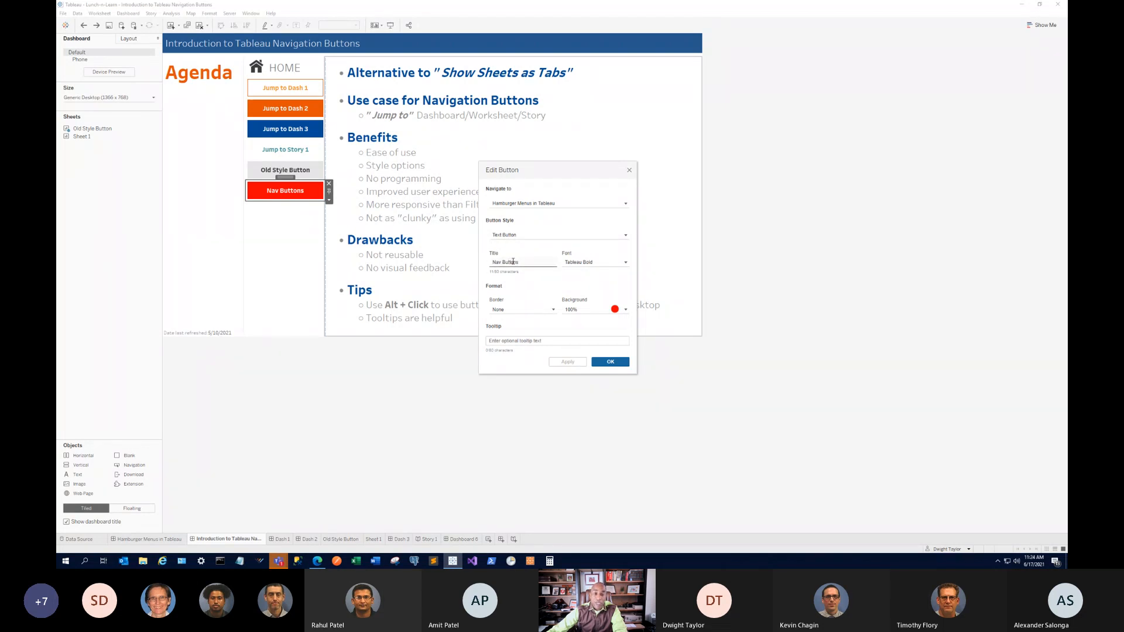
left_click_drag(527, 262, 448, 263)
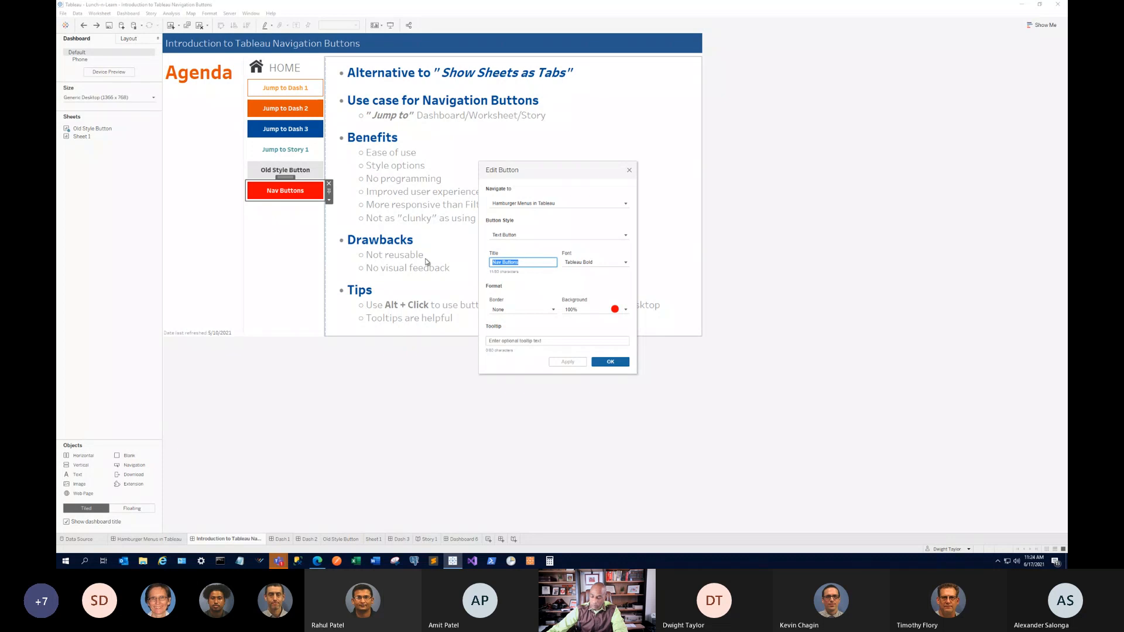
key("BackSpace")
left_click(566, 363)
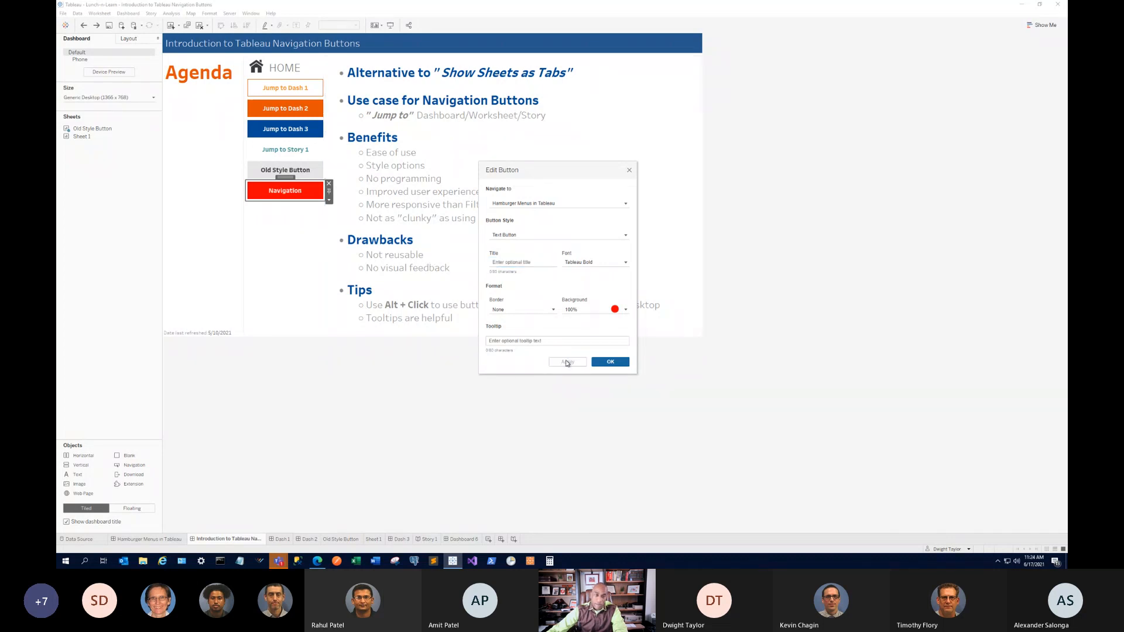
left_click(506, 263)
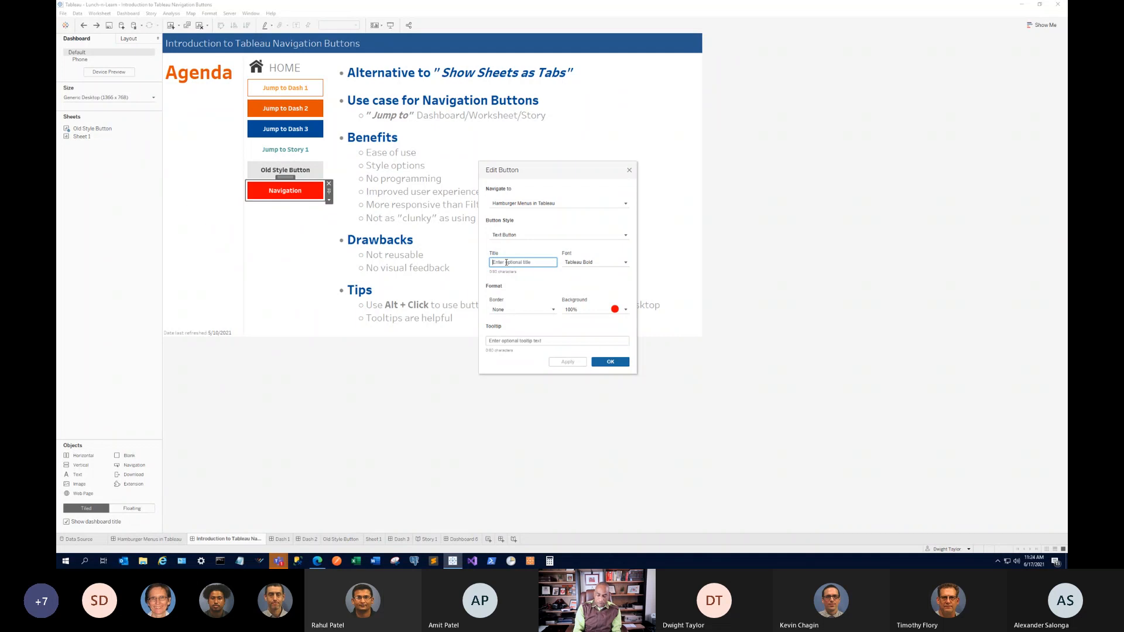
type("Hamburger Menu")
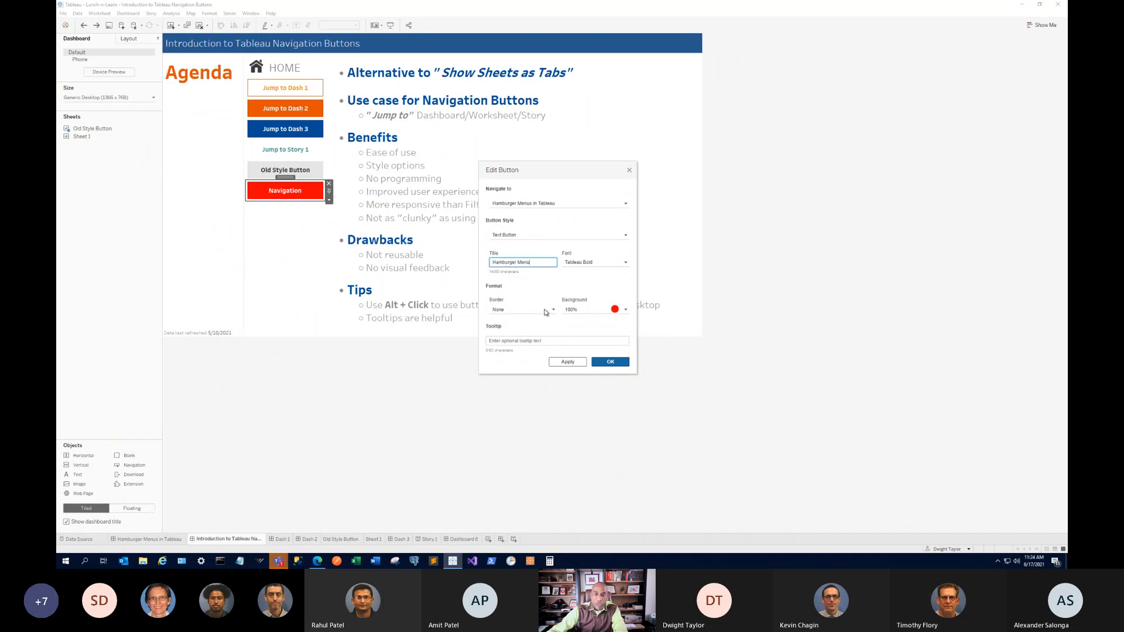
left_click(567, 362)
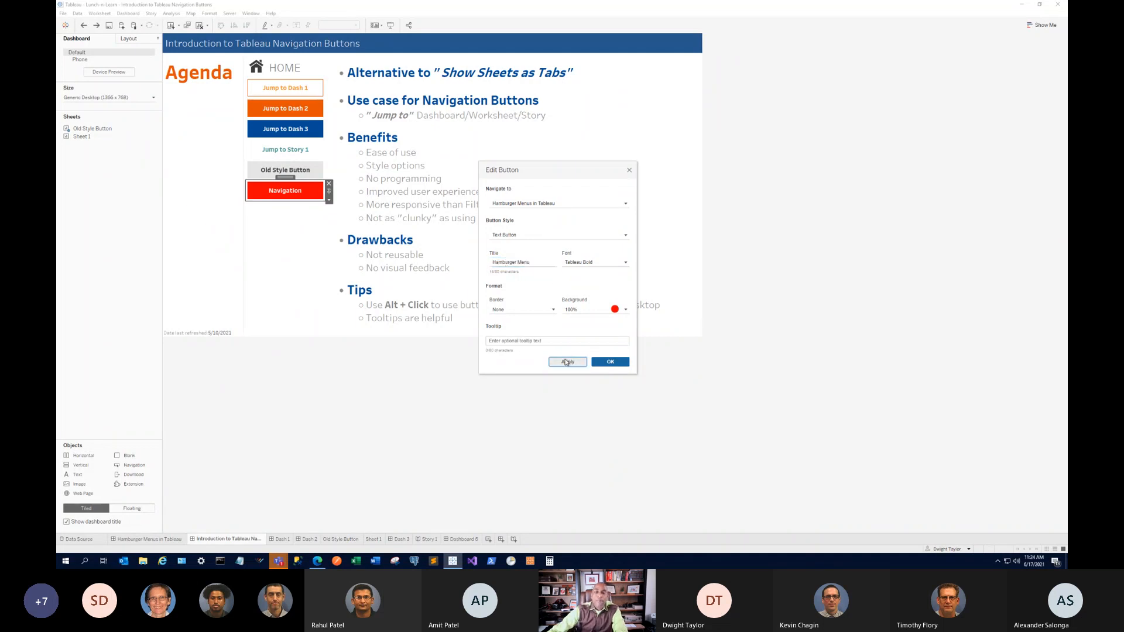
left_click(511, 261)
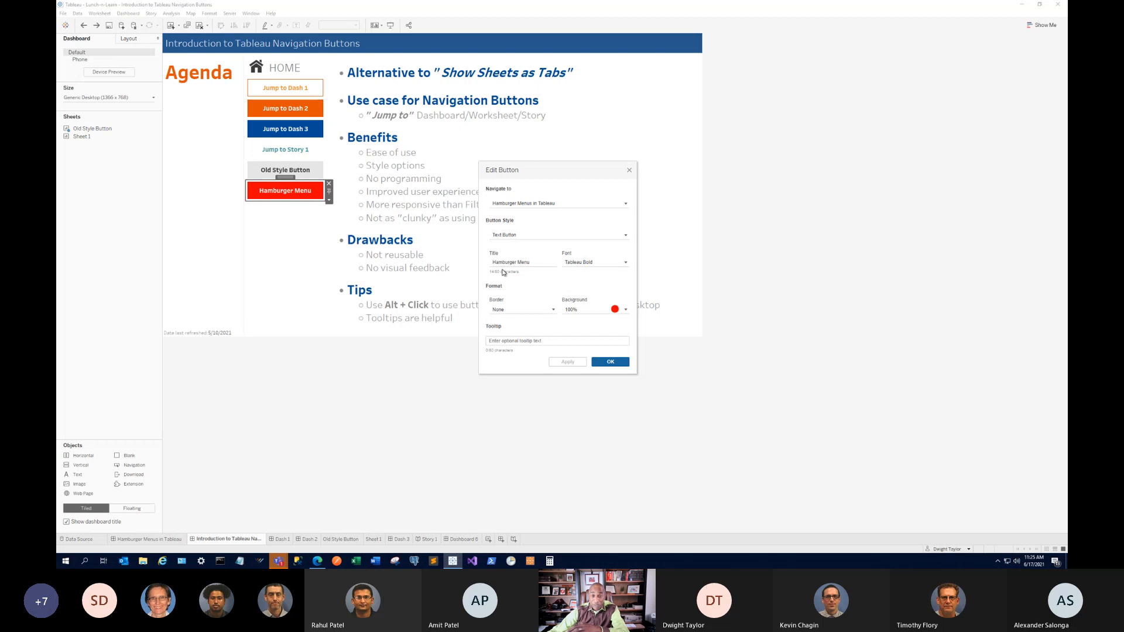
left_click(593, 265)
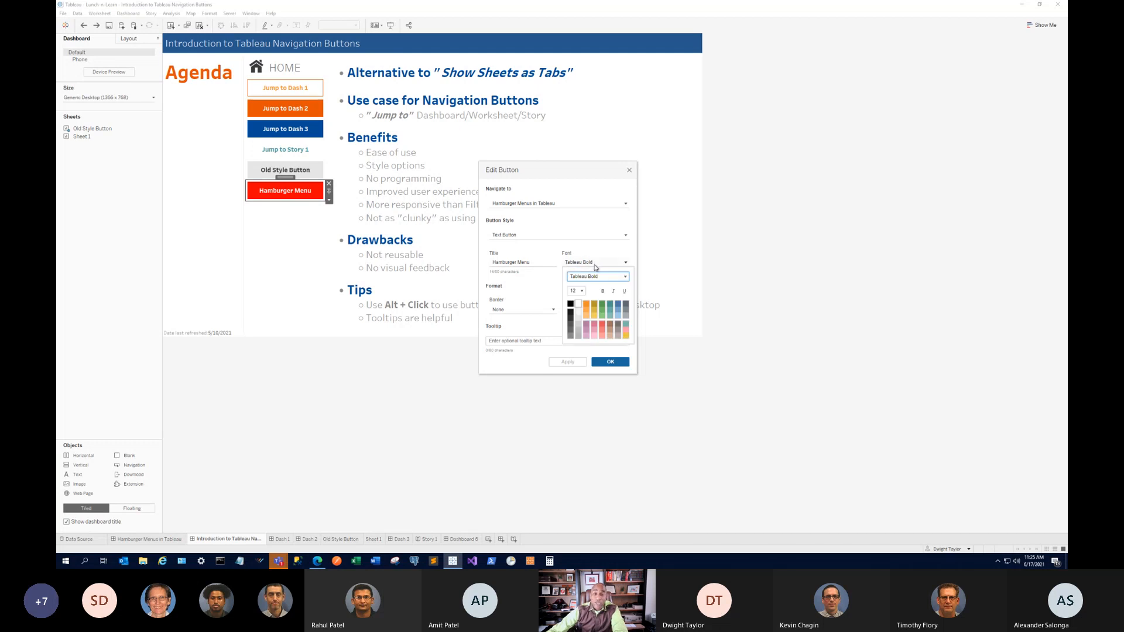
left_click(626, 276)
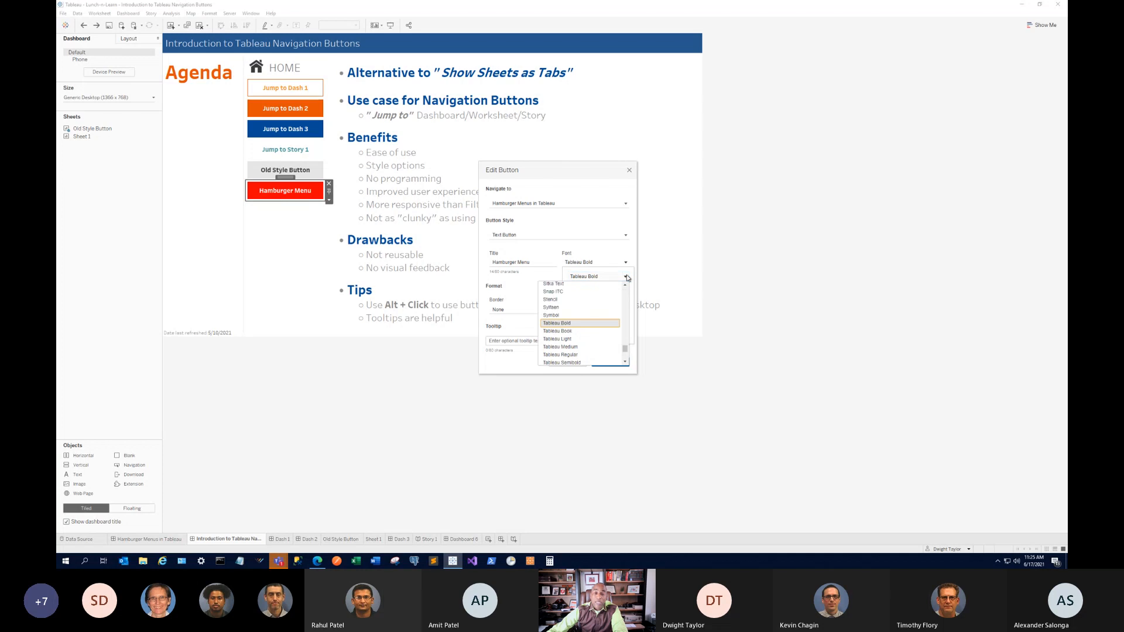
left_click(570, 324)
left_click(582, 292)
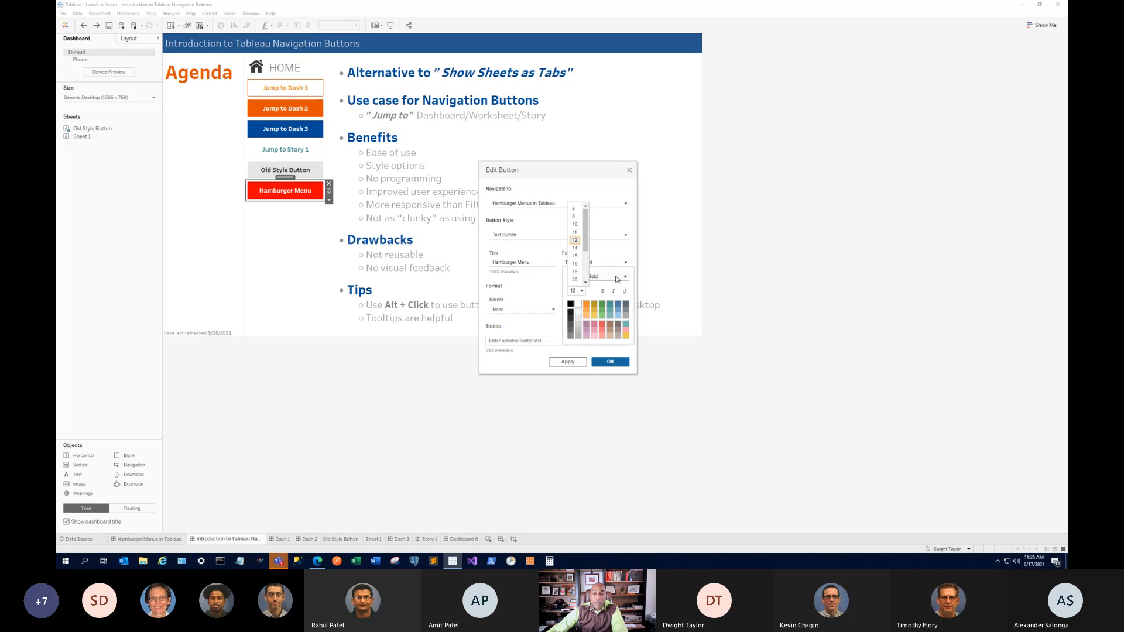
left_click(613, 277)
left_click(612, 277)
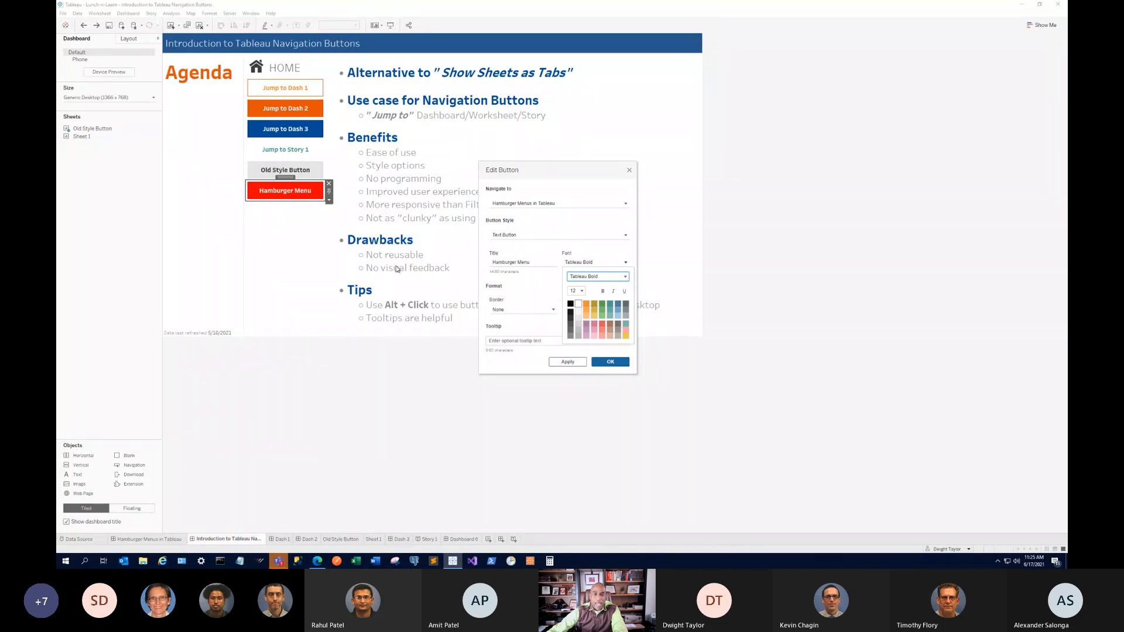
Change the Hamburger Menu button's background to orange #e35205 and leave its border at None.
left_click(552, 290)
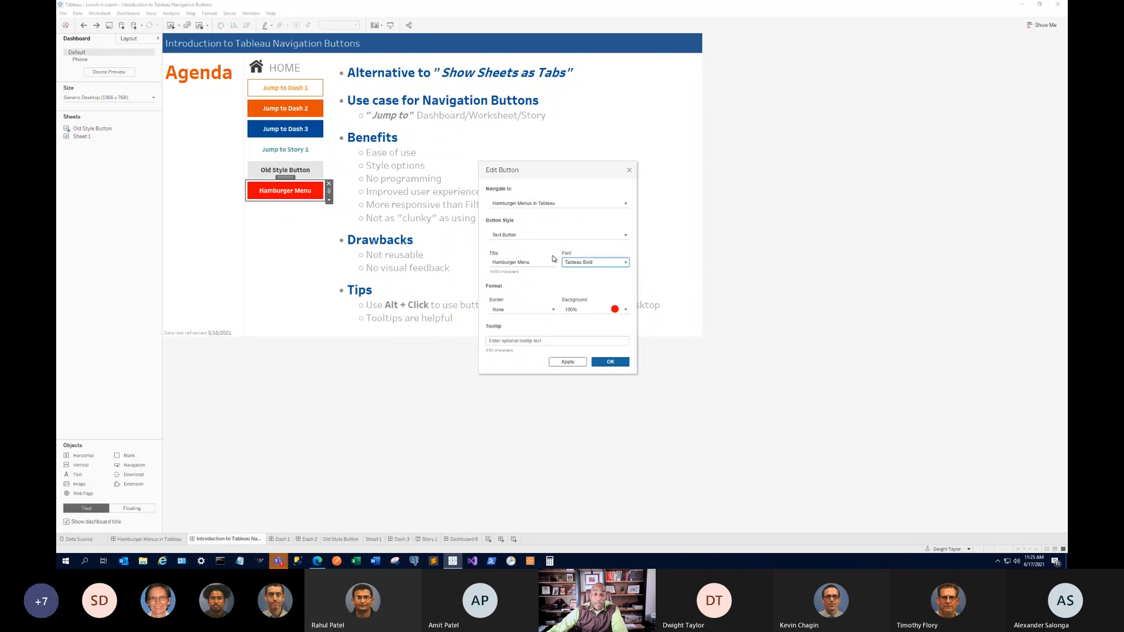
left_click(627, 309)
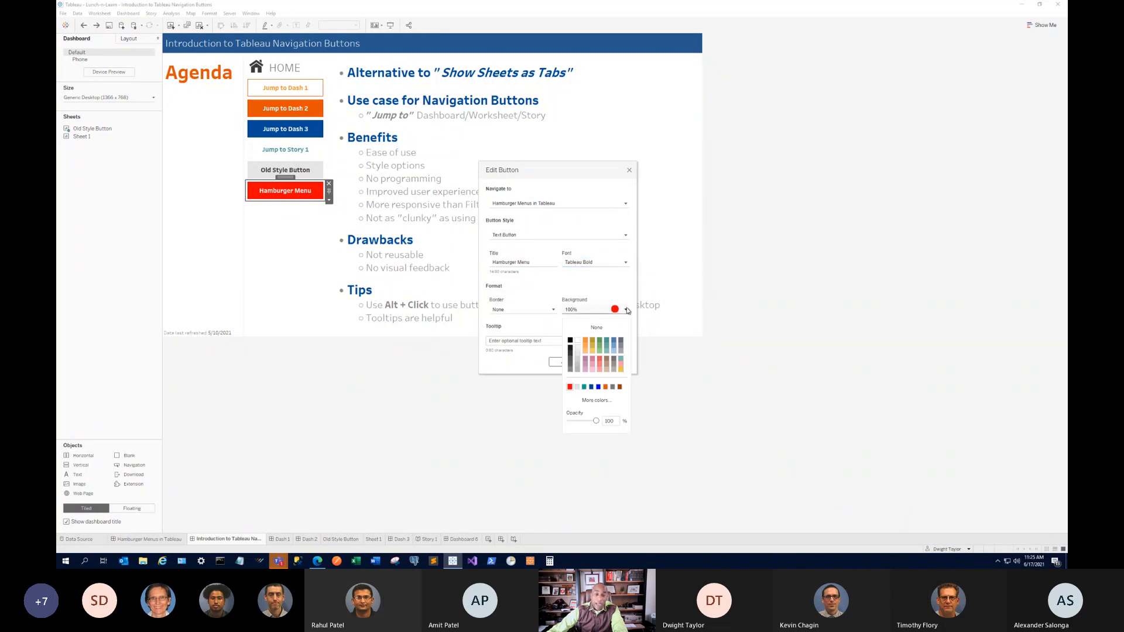
left_click(597, 402)
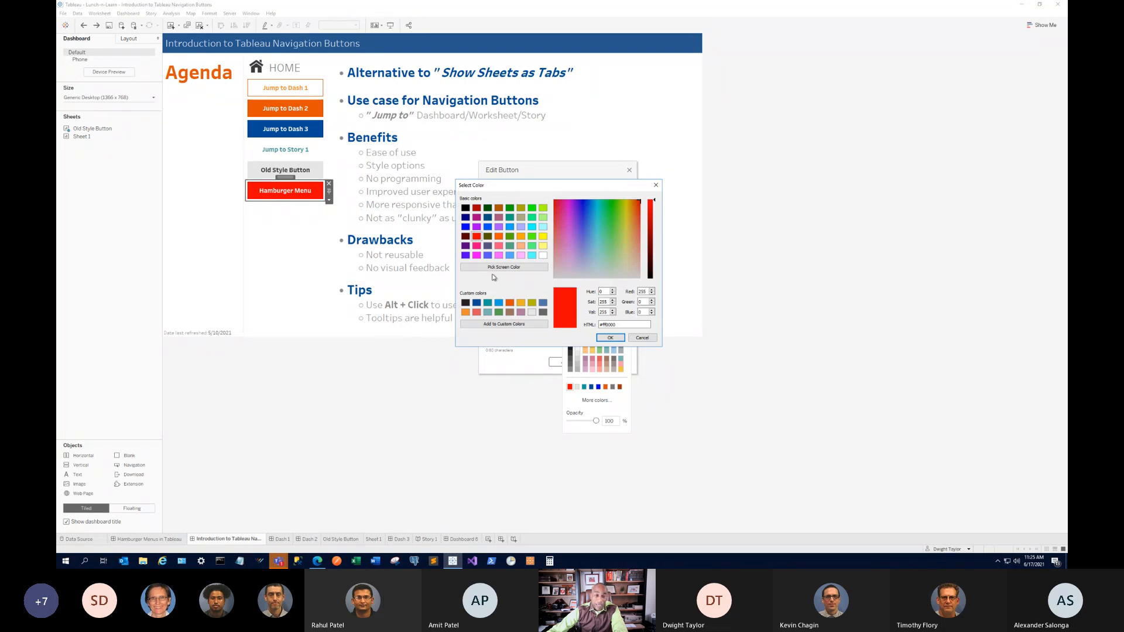
left_click(510, 304)
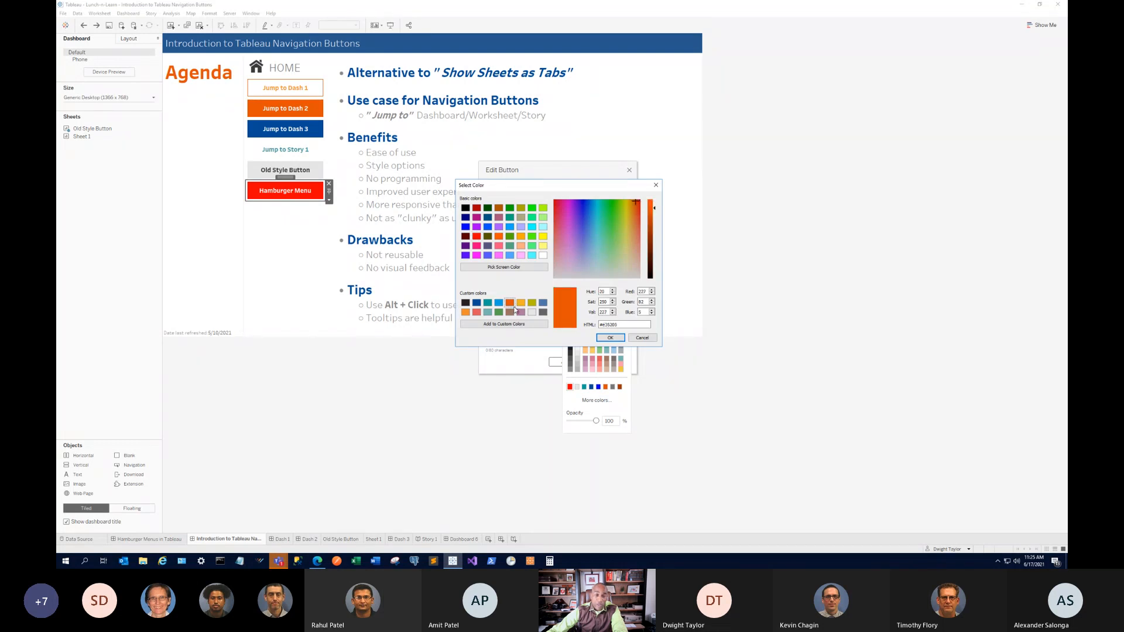
left_click(609, 338)
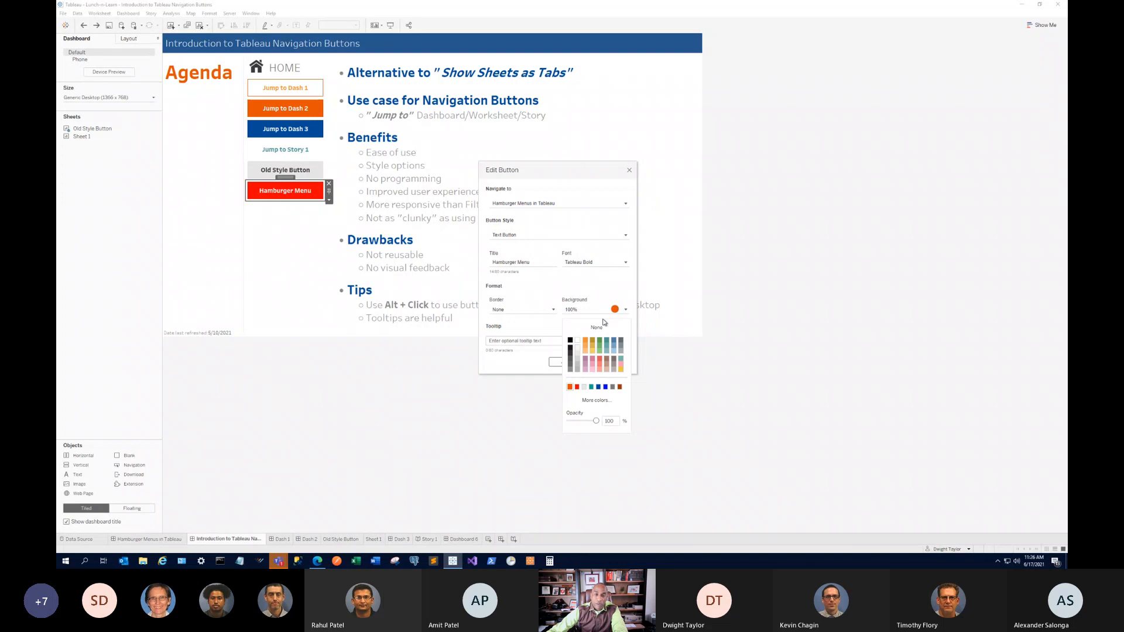
left_click(598, 295)
left_click(559, 363)
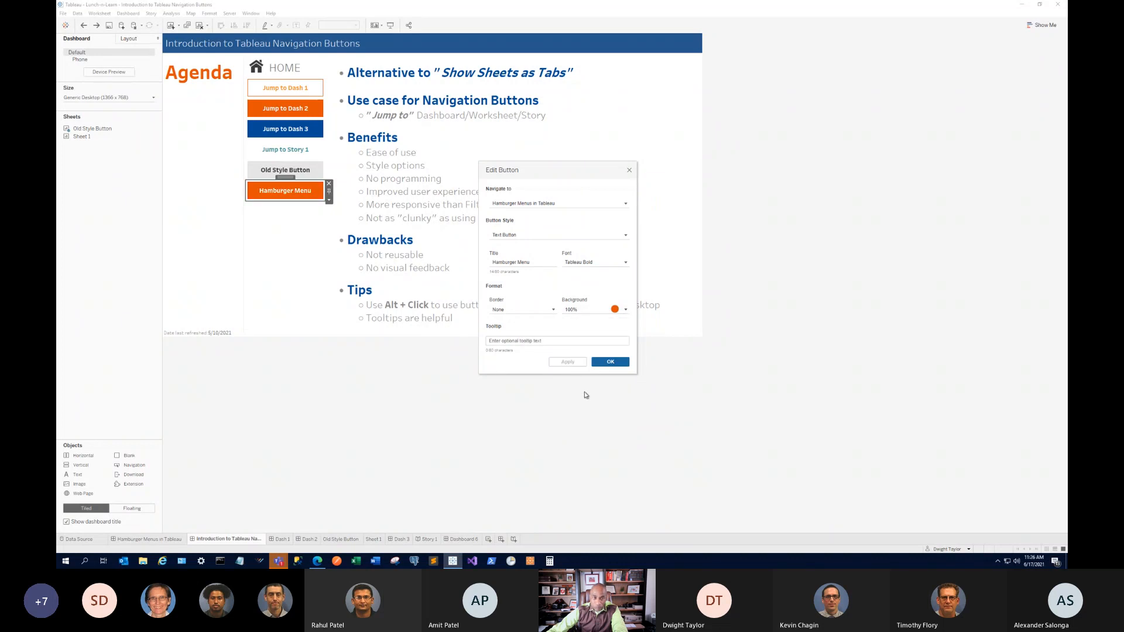
left_click(497, 309)
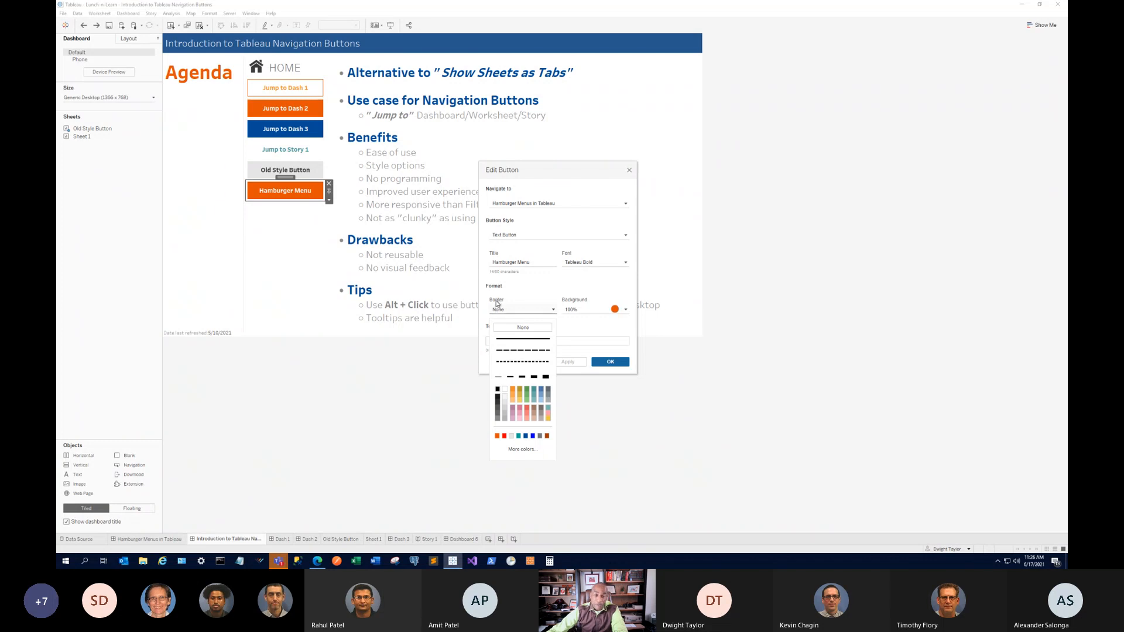
left_click(536, 291)
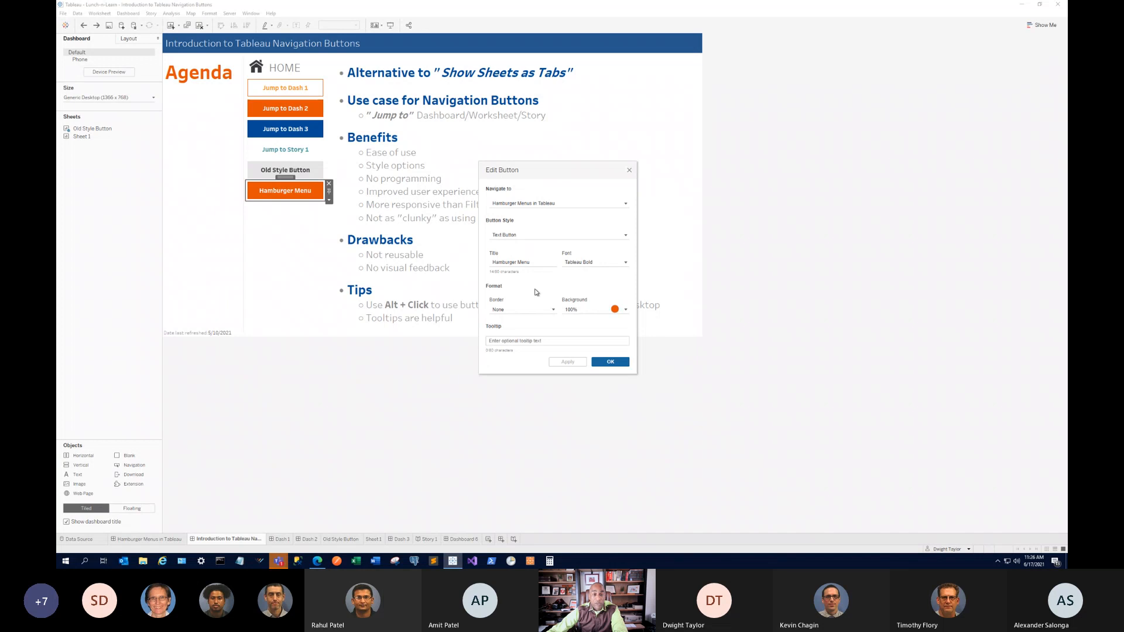
Leave the Hamburger Menu button's tooltip empty, then apply and close the Edit Button dialog.
left_click(568, 342)
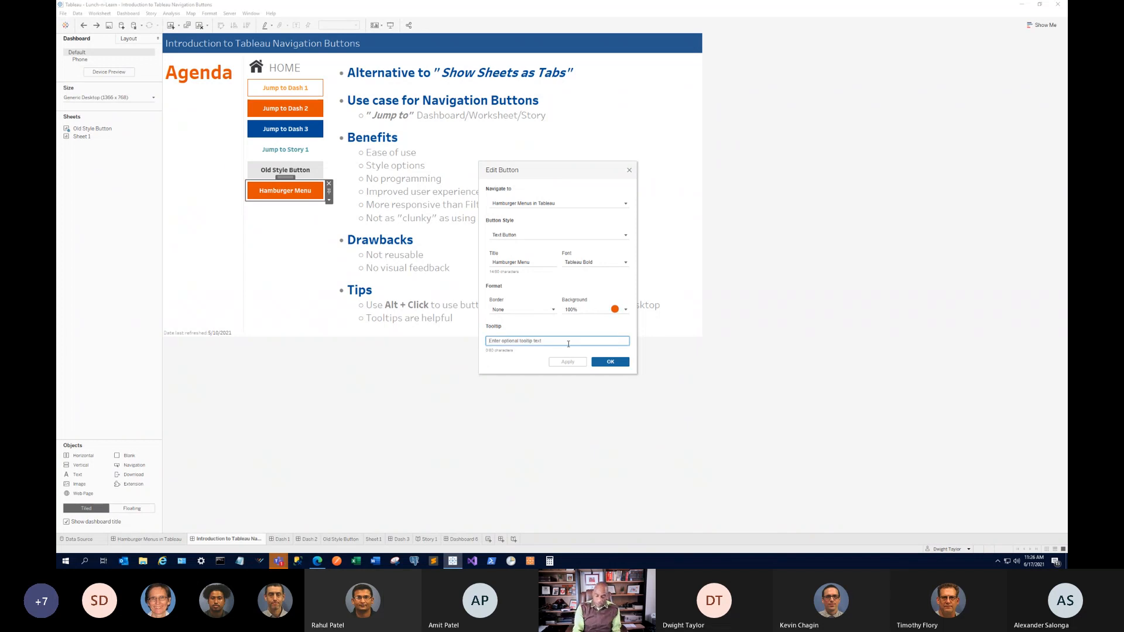
type("Ham")
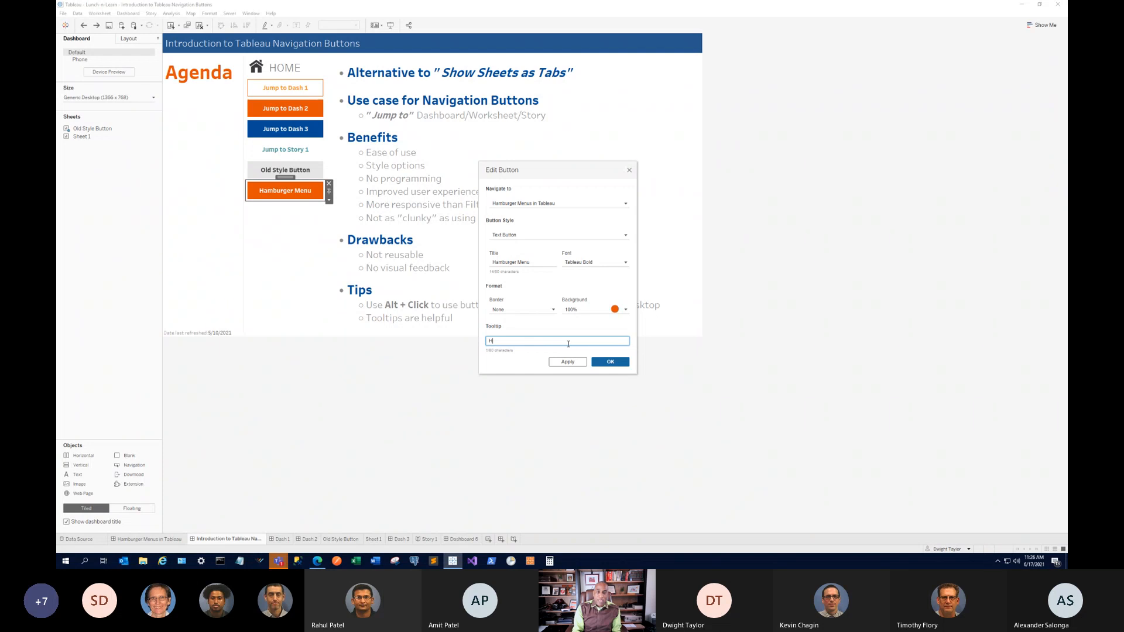
key("BackSpace")
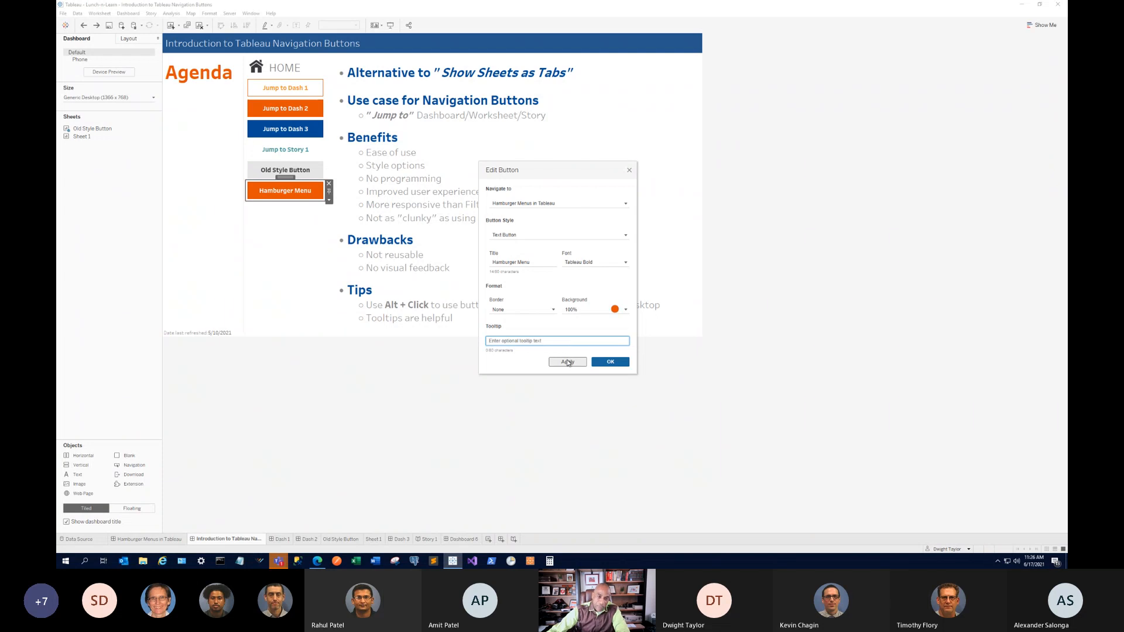
left_click(567, 362)
left_click(610, 362)
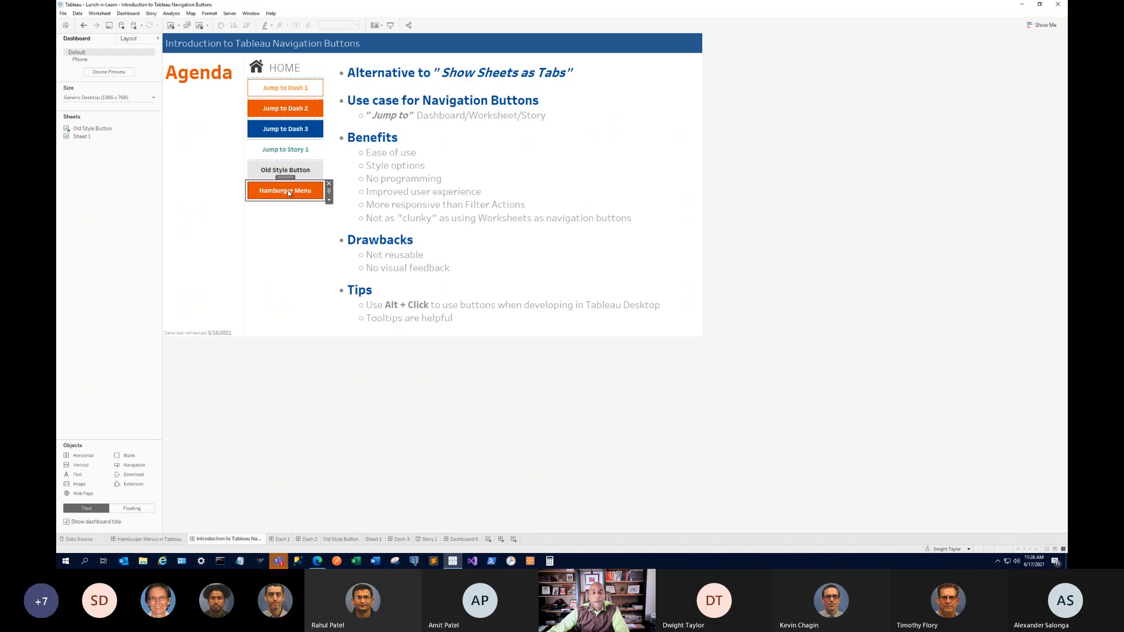
left_click(271, 219)
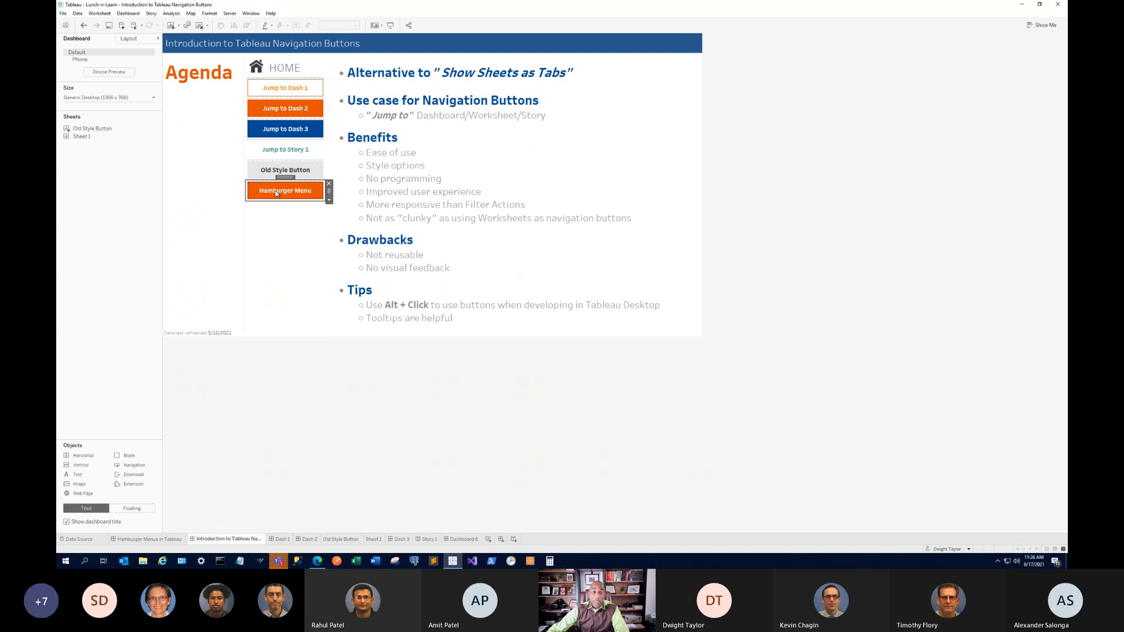
left_click(282, 192, "alt")
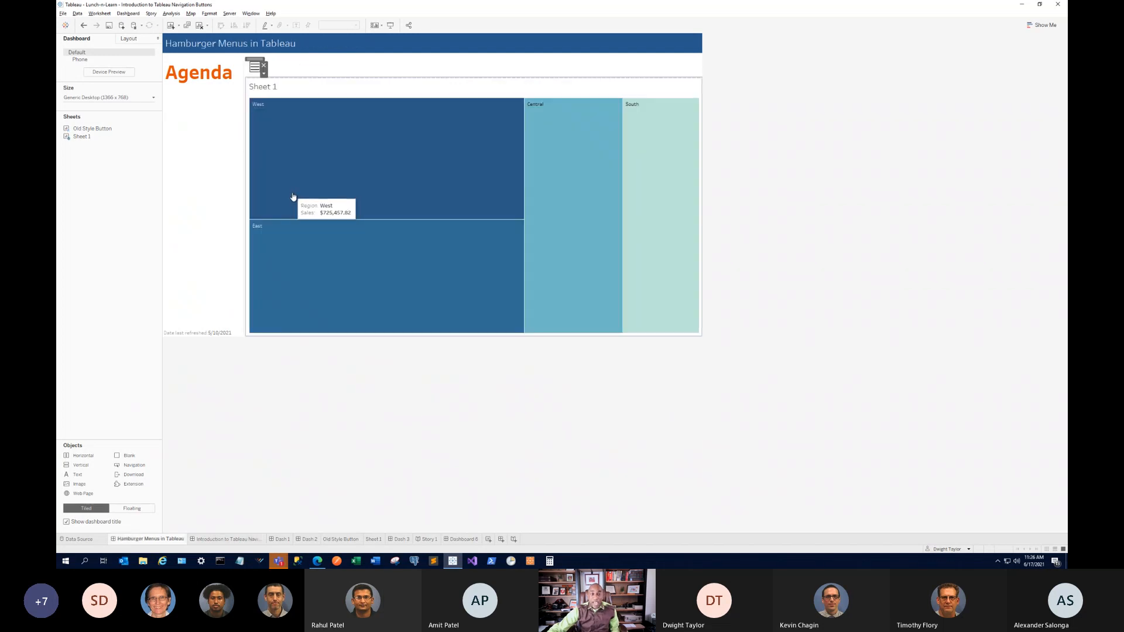
left_click(84, 26)
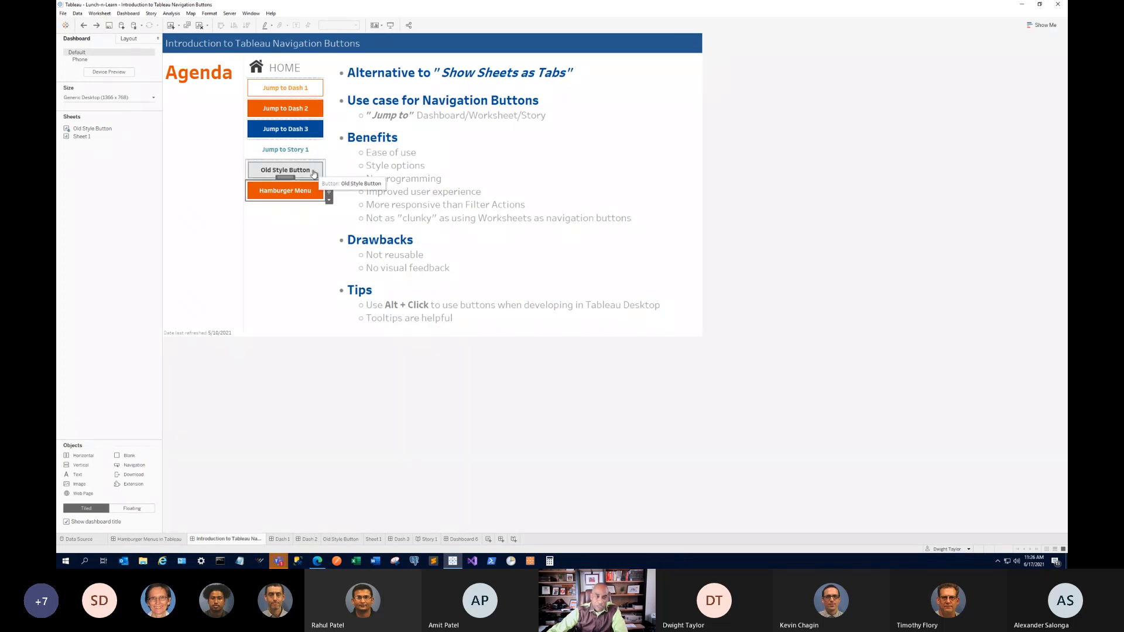
left_click(305, 197, "alt")
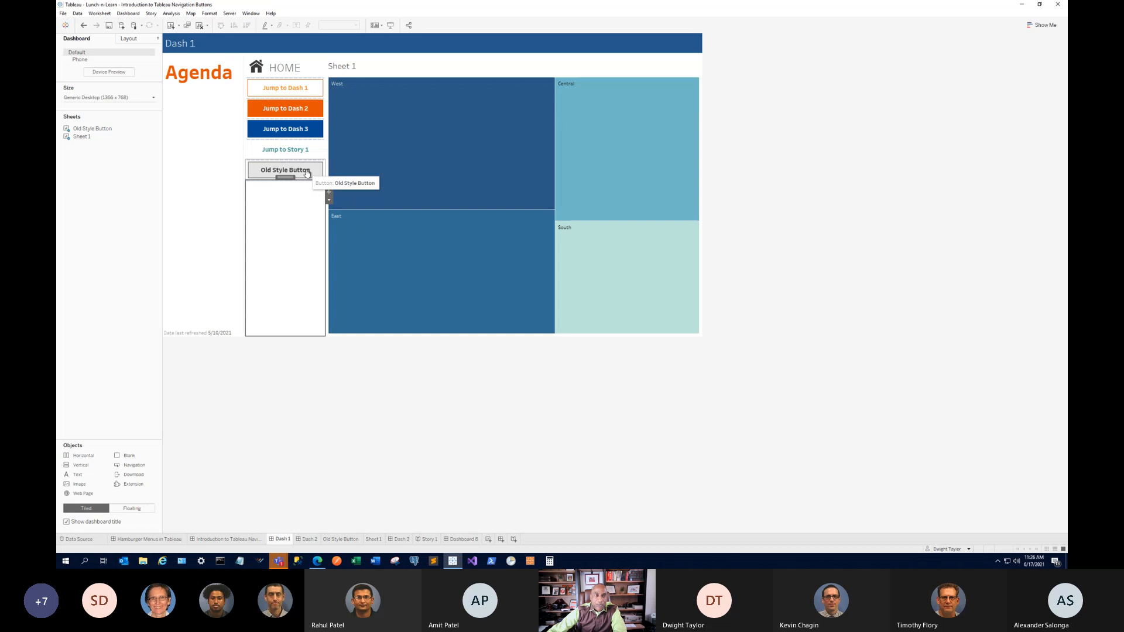
left_click(306, 171)
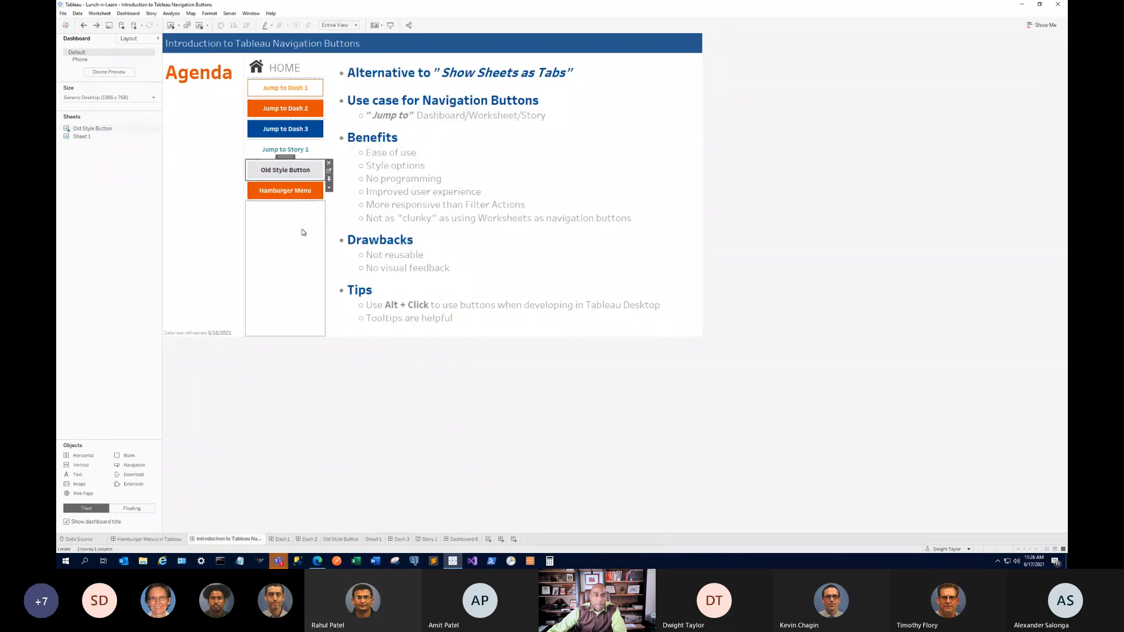
left_click(317, 202)
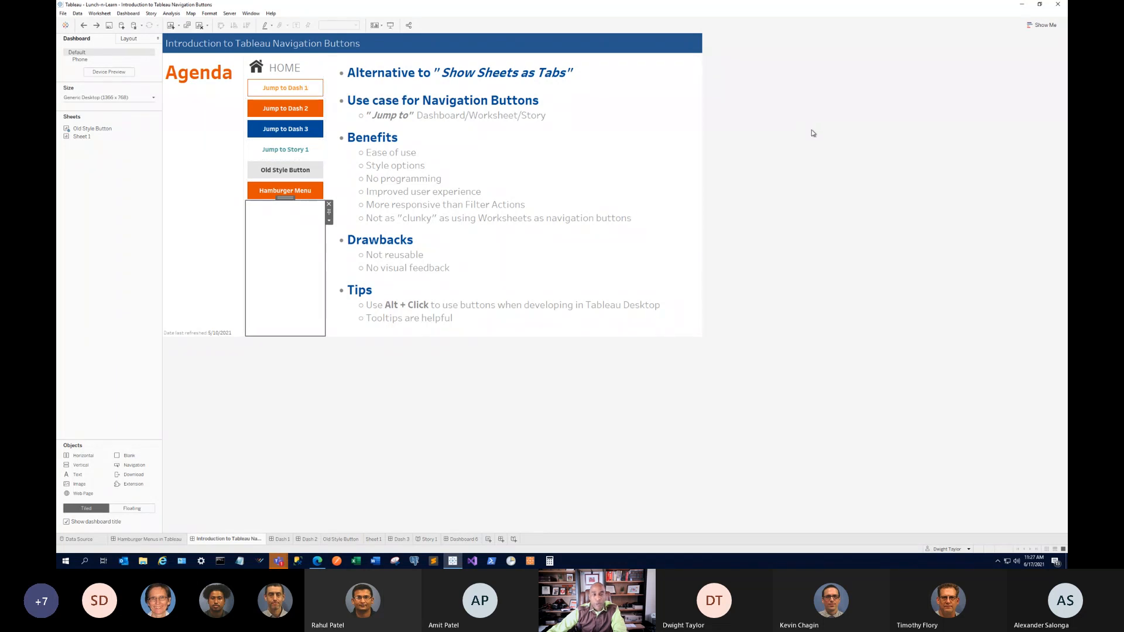
left_click(261, 69)
left_click(270, 77)
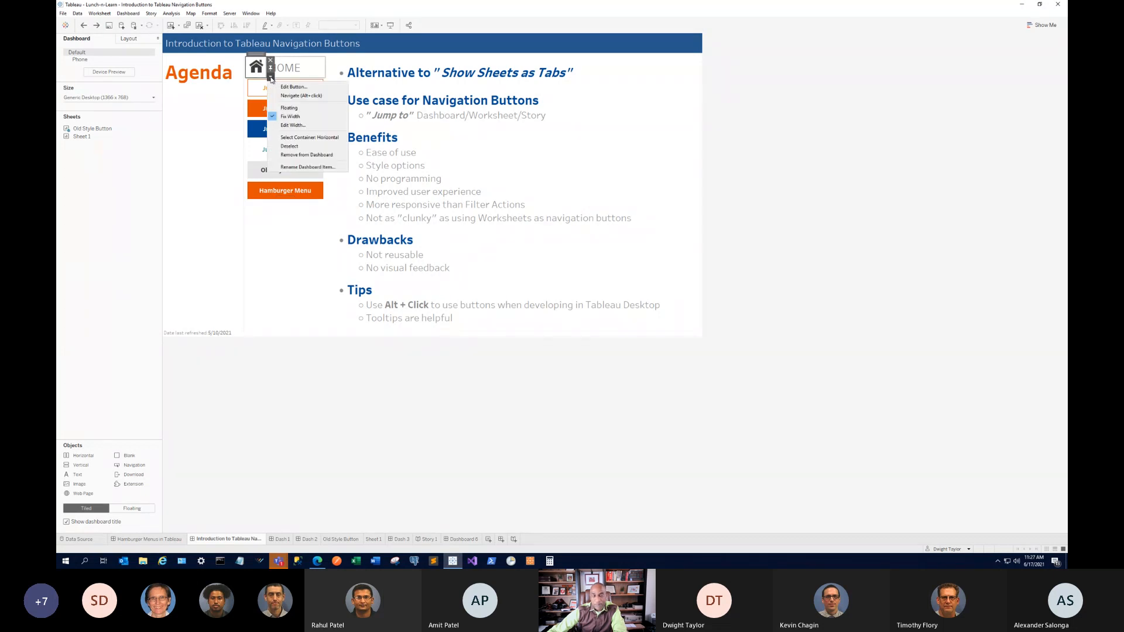
left_click(294, 88)
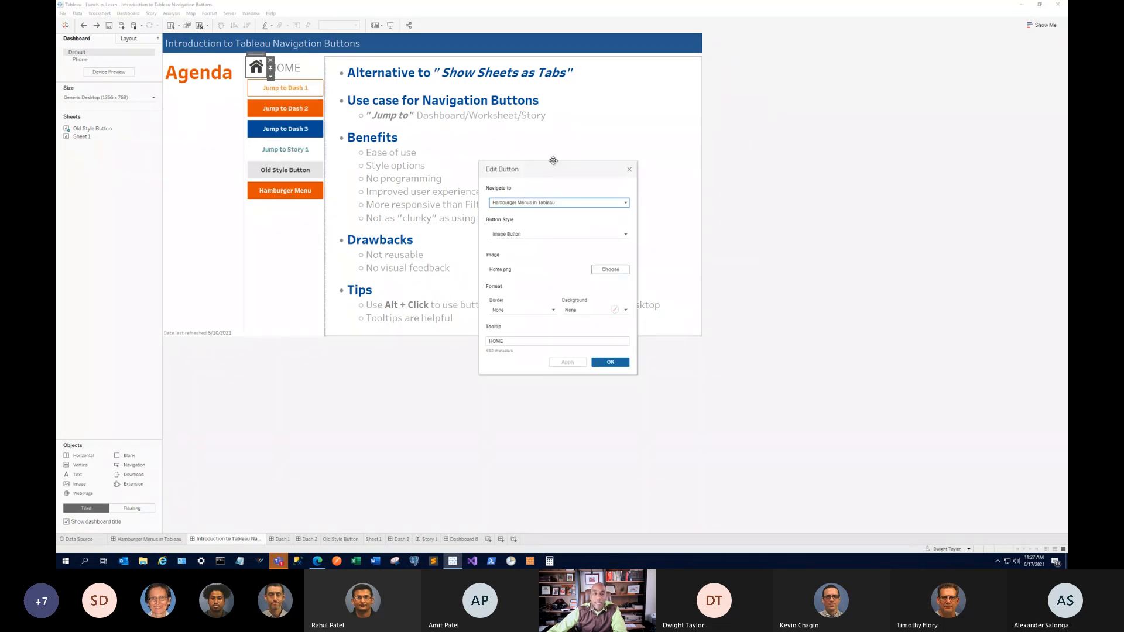
left_click(523, 235)
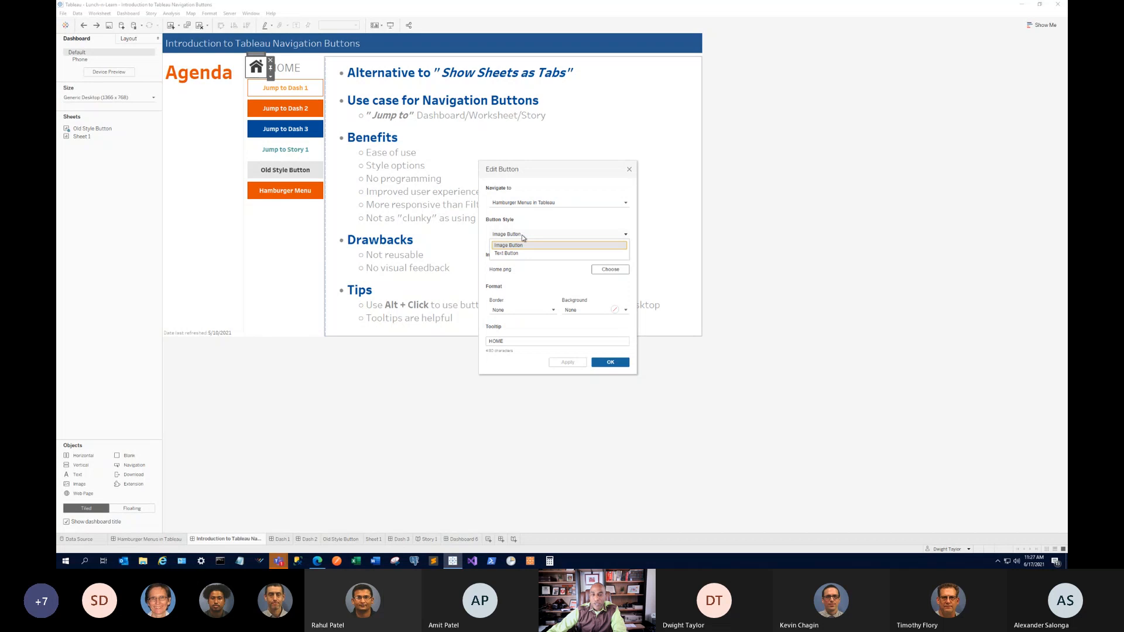
left_click(525, 245)
left_click(609, 269)
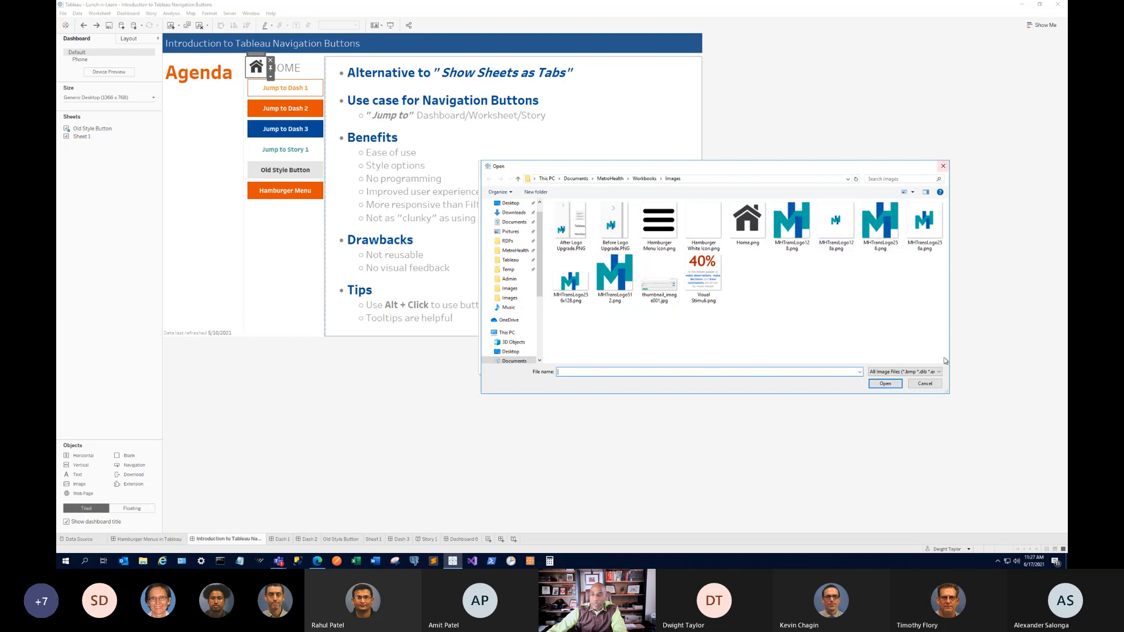
left_click(925, 384)
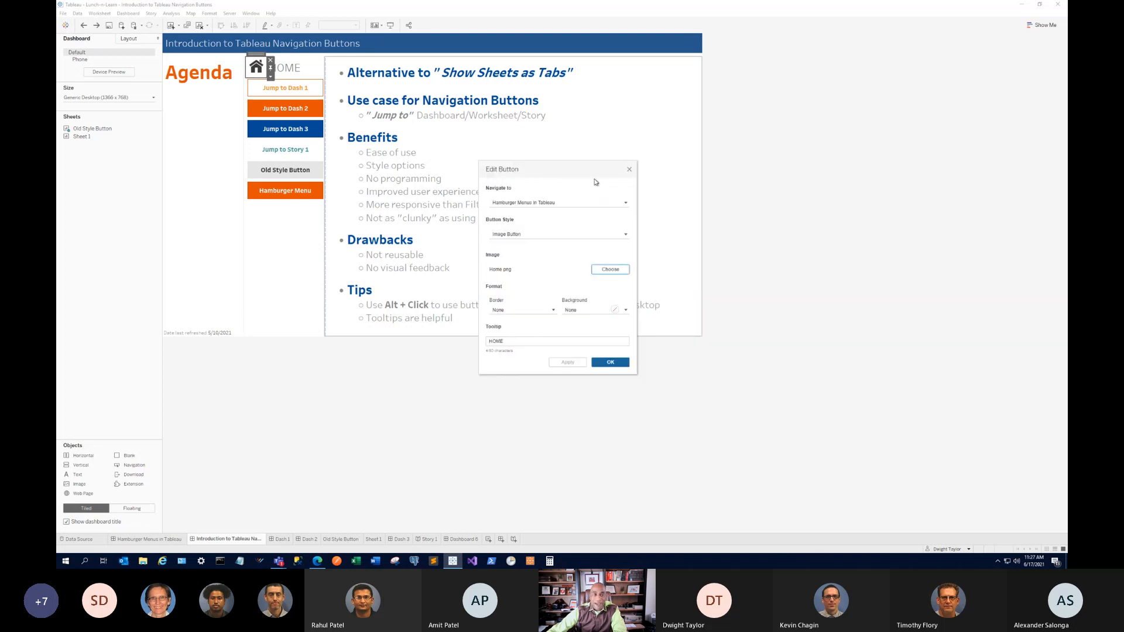
left_click(629, 169)
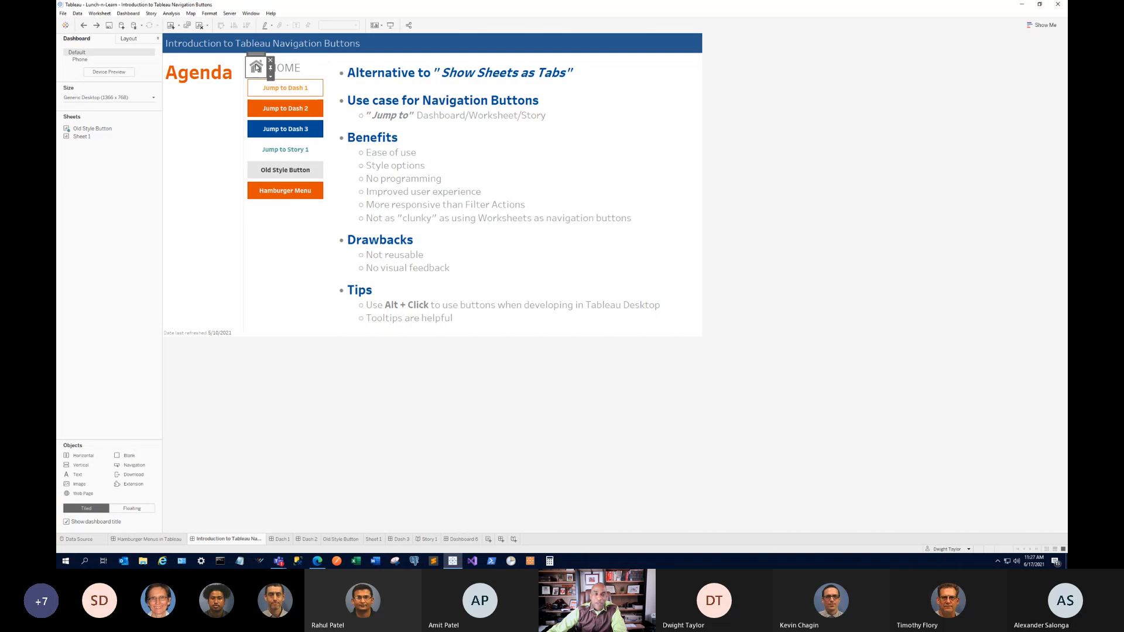
left_click(295, 67)
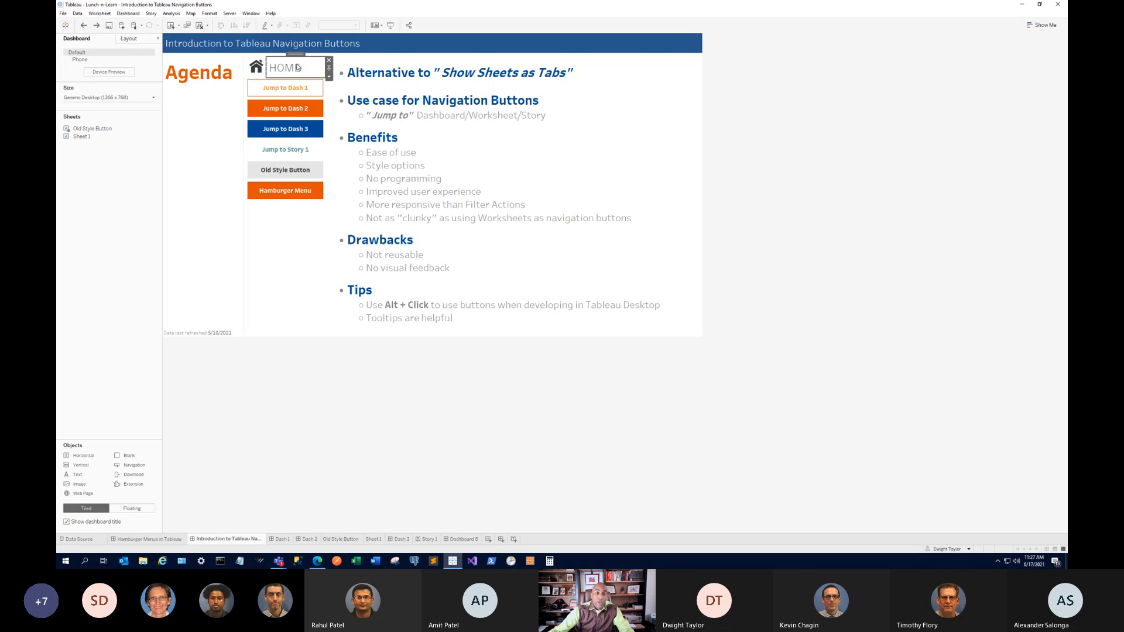
Try a shorter 40-pixel fixed height on the HOME container.
double_click(301, 53)
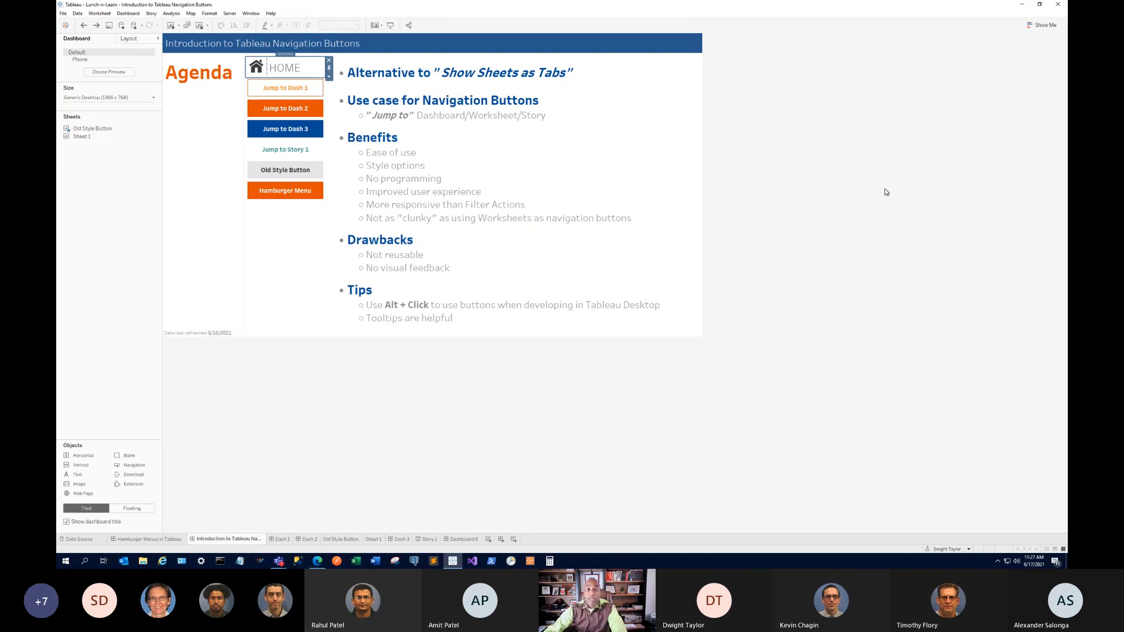
left_click(329, 76)
left_click(353, 125)
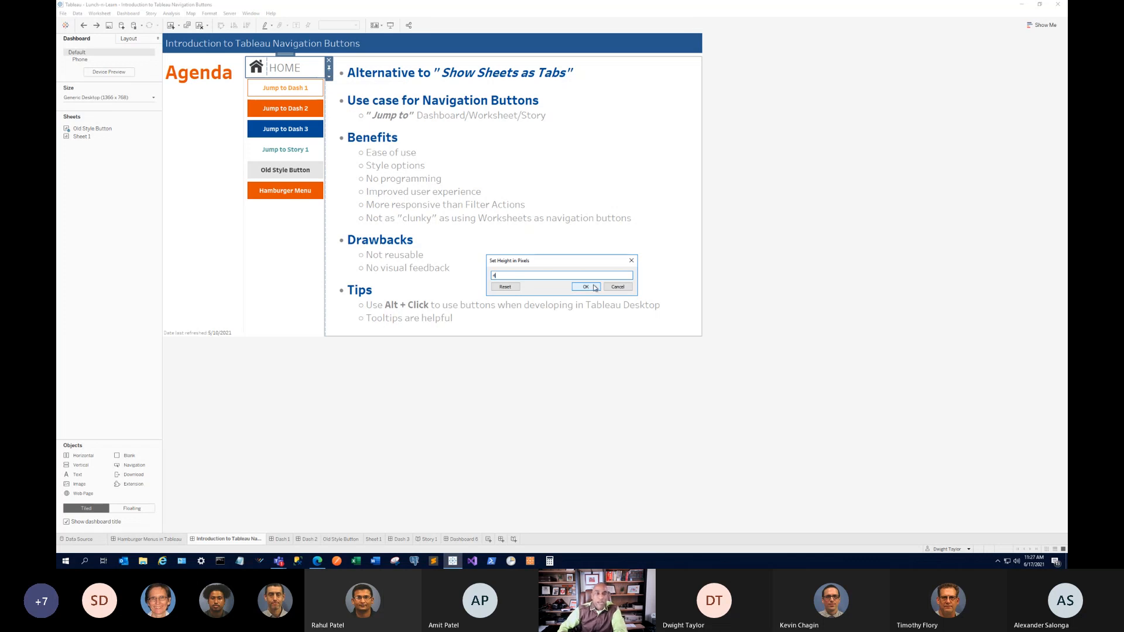
left_click(586, 287)
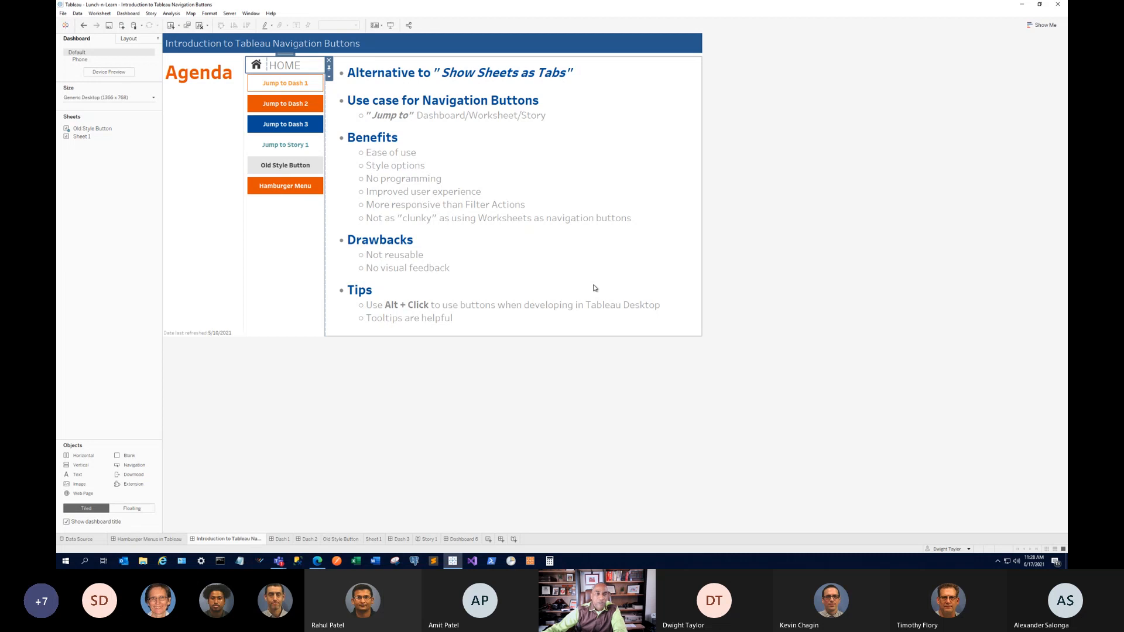
left_click(758, 150)
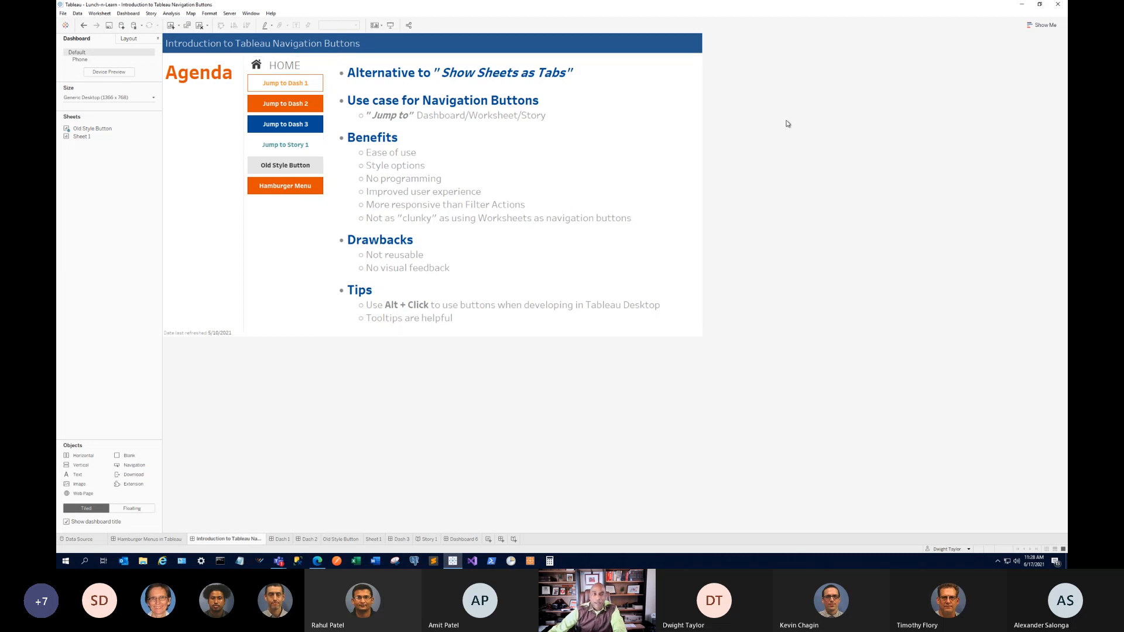
Restore the HOME container's height to 52 pixels, then select the Jump to Dash 1 button.
left_click(306, 69)
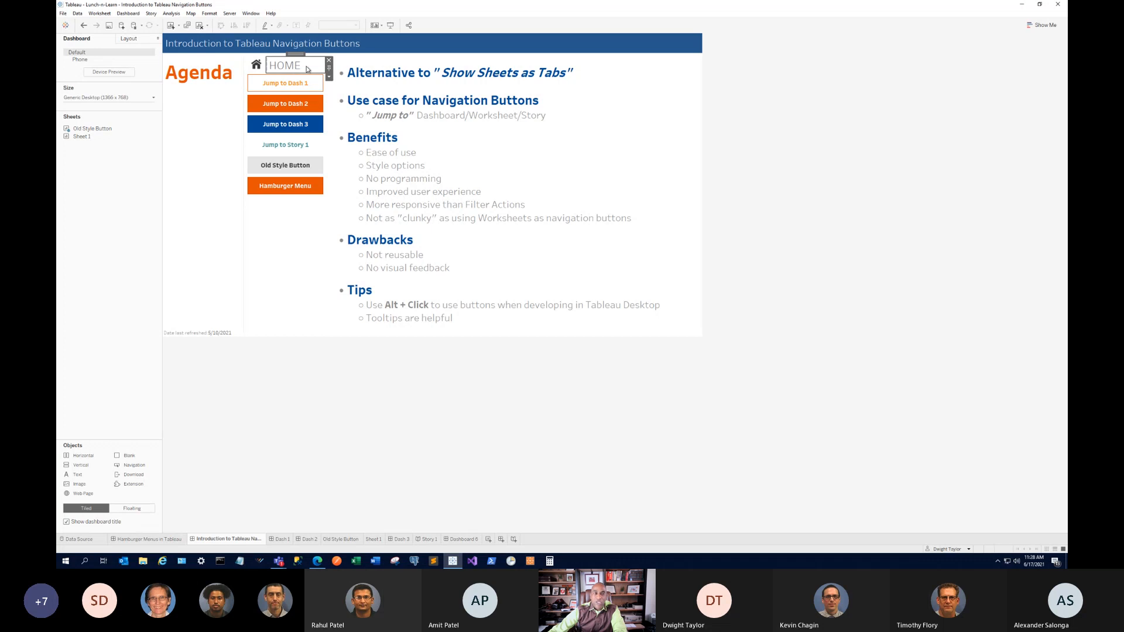
left_click_drag(298, 54, 298, 56)
double_click(299, 57)
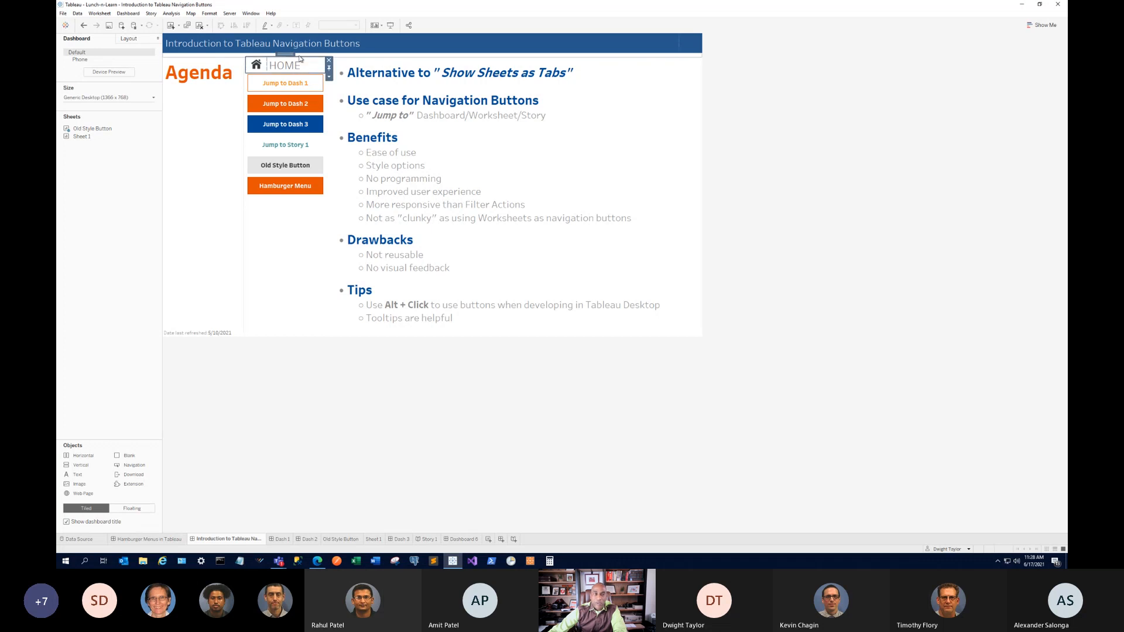
left_click(329, 76)
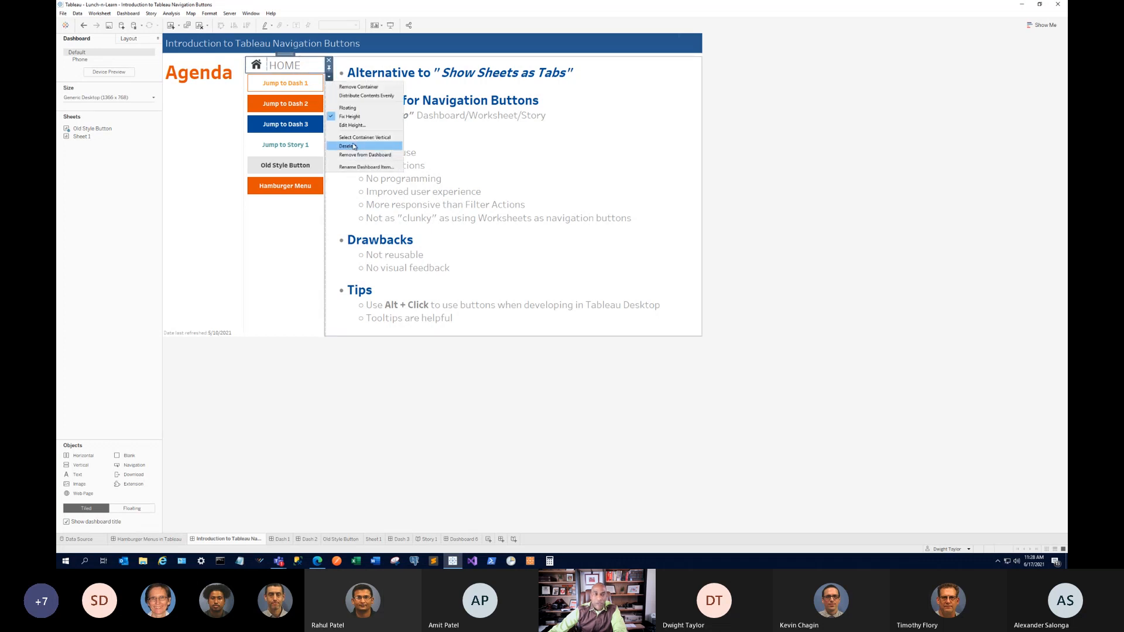
left_click(352, 125)
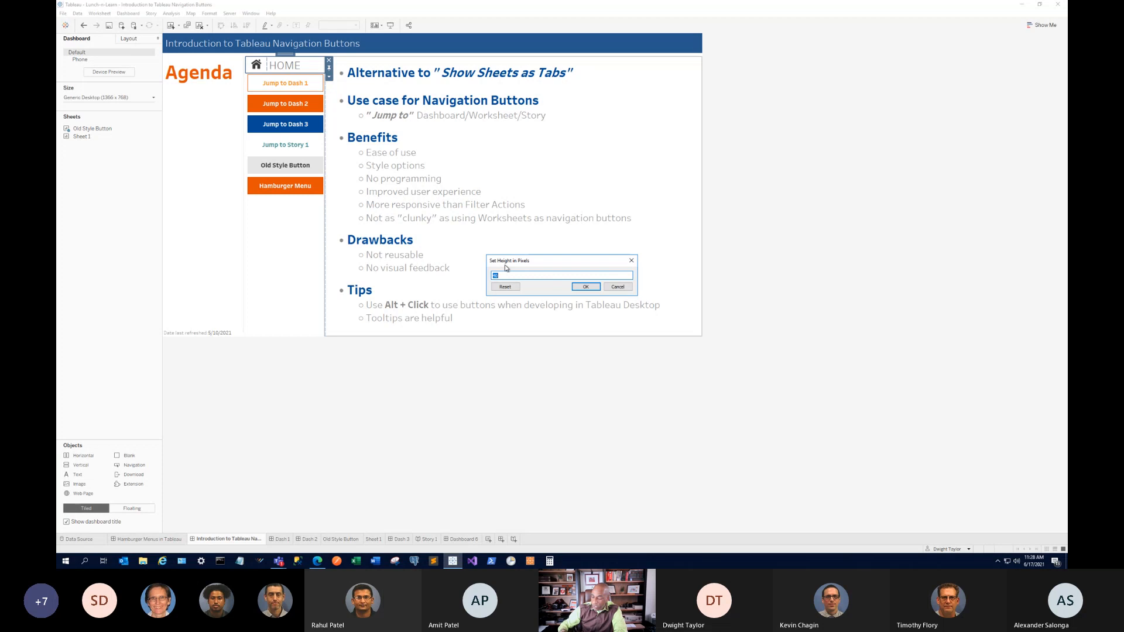
type("52")
key("Return")
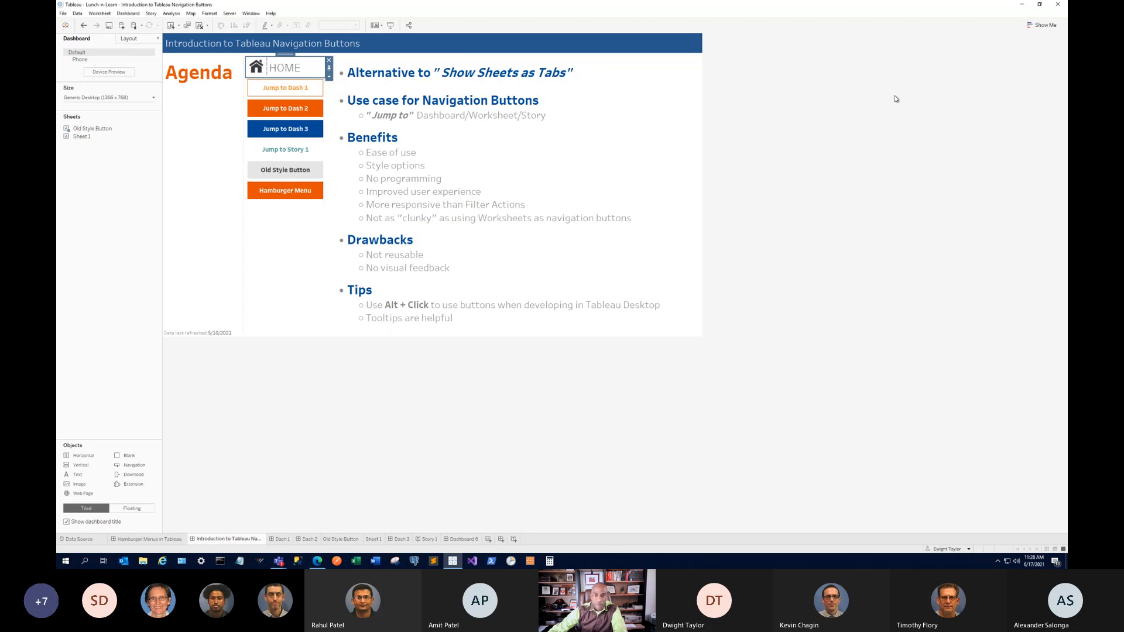
left_click(888, 96)
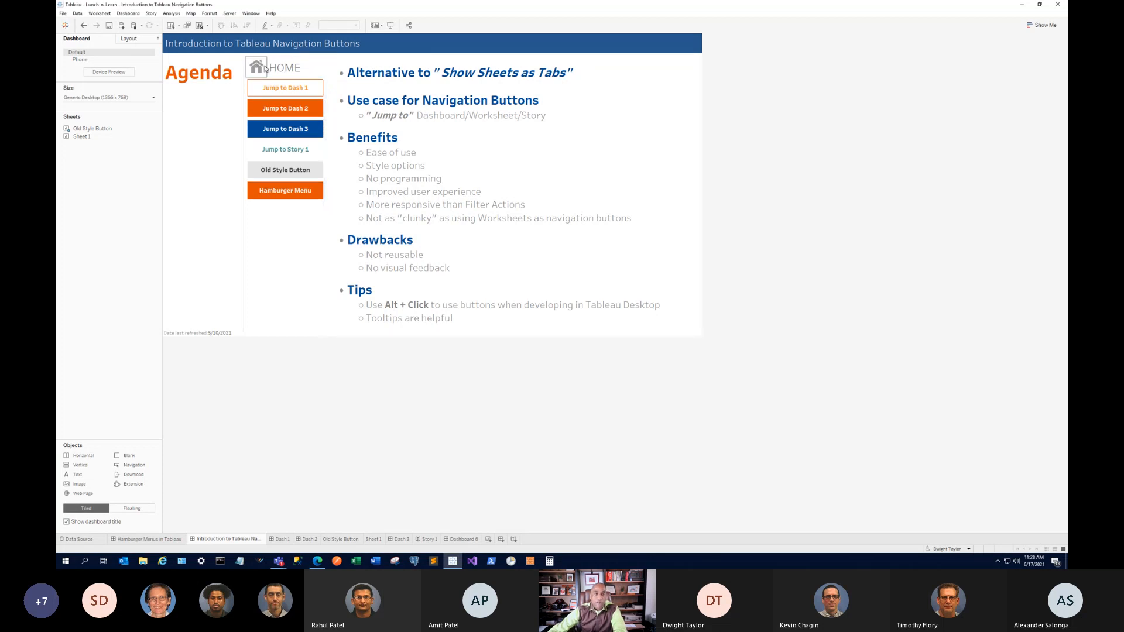
left_click(319, 90)
Set the Jump to Dash 1 button's background to a light grey swatch and close its settings.
double_click(319, 90)
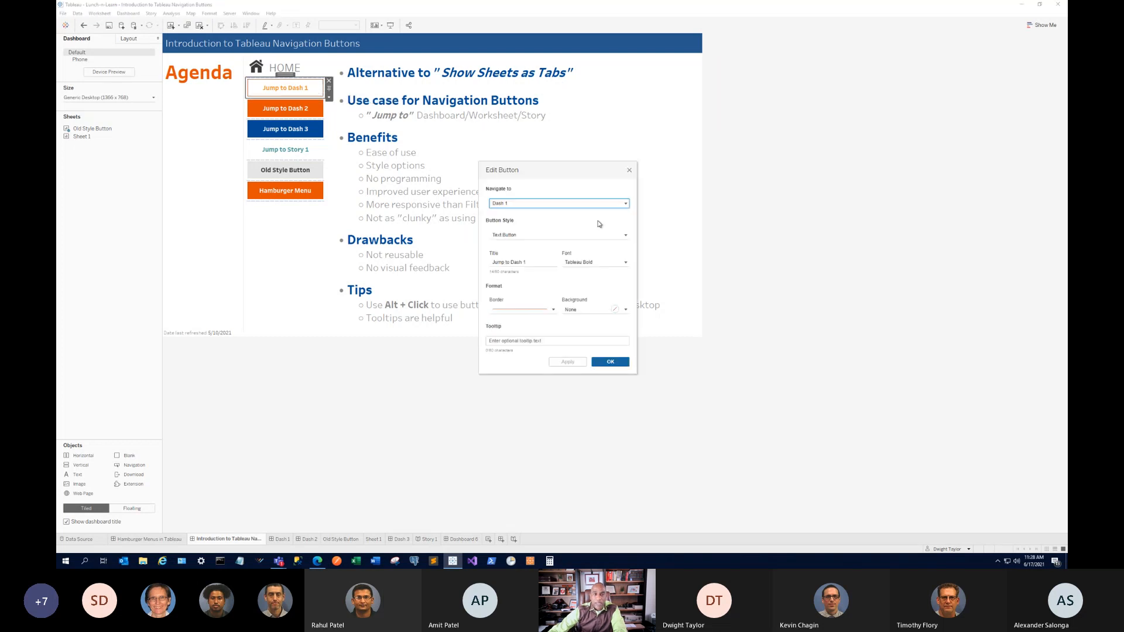
left_click(623, 310)
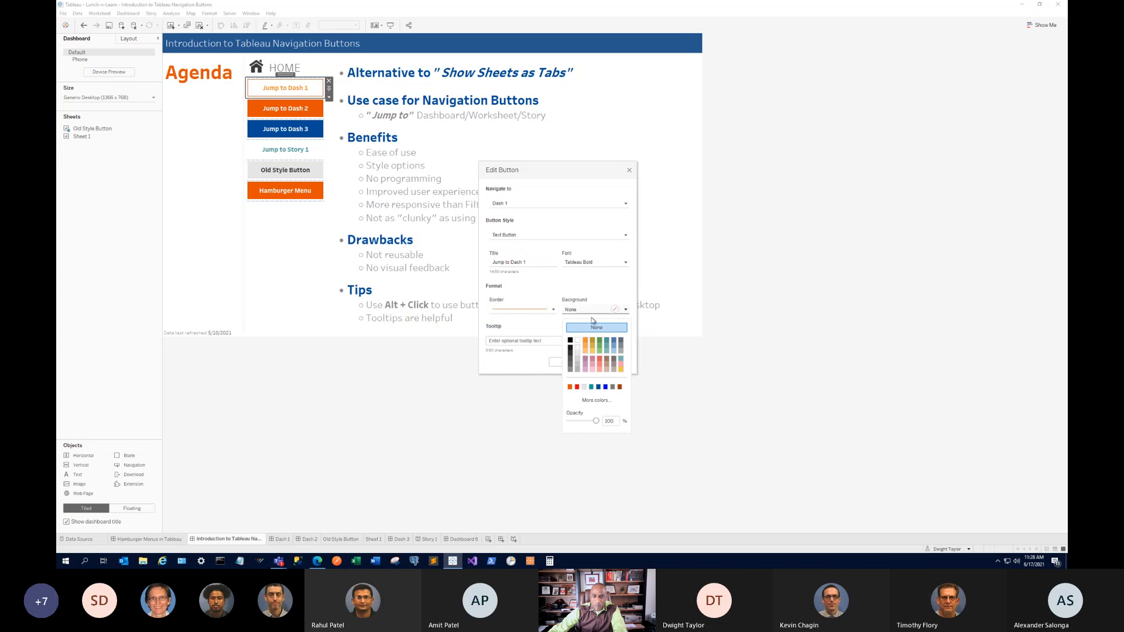
left_click(578, 355)
left_click(620, 294)
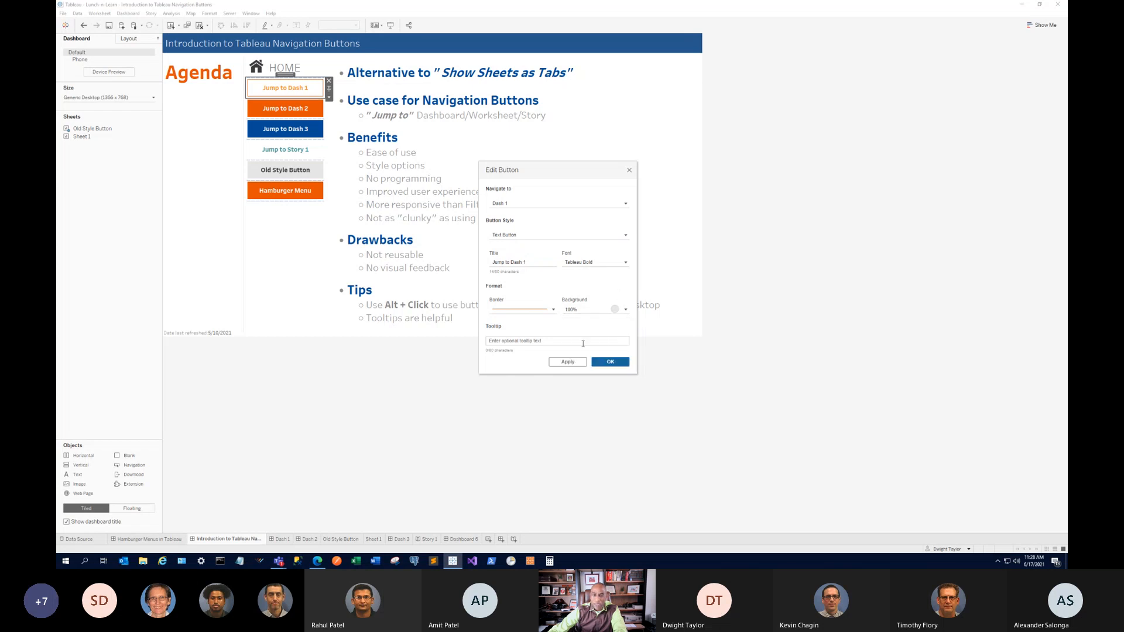
left_click(568, 362)
left_click(610, 361)
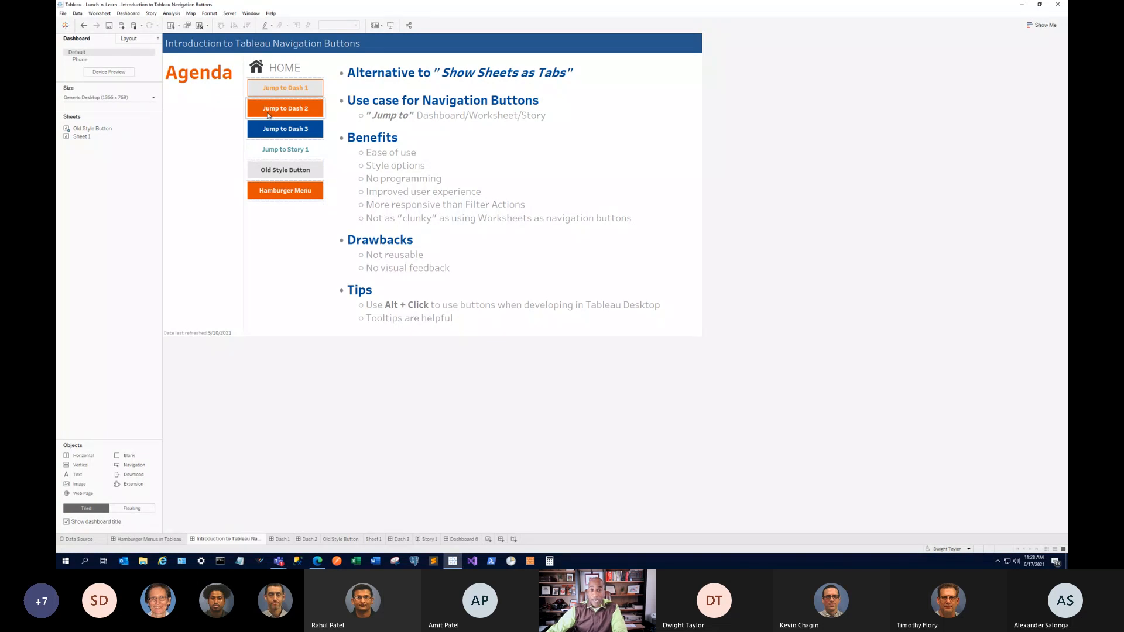
In Presentation Mode, jump to Dash 1, then to the Hamburger Menus dashboard via HOME, and exit.
left_click(391, 25)
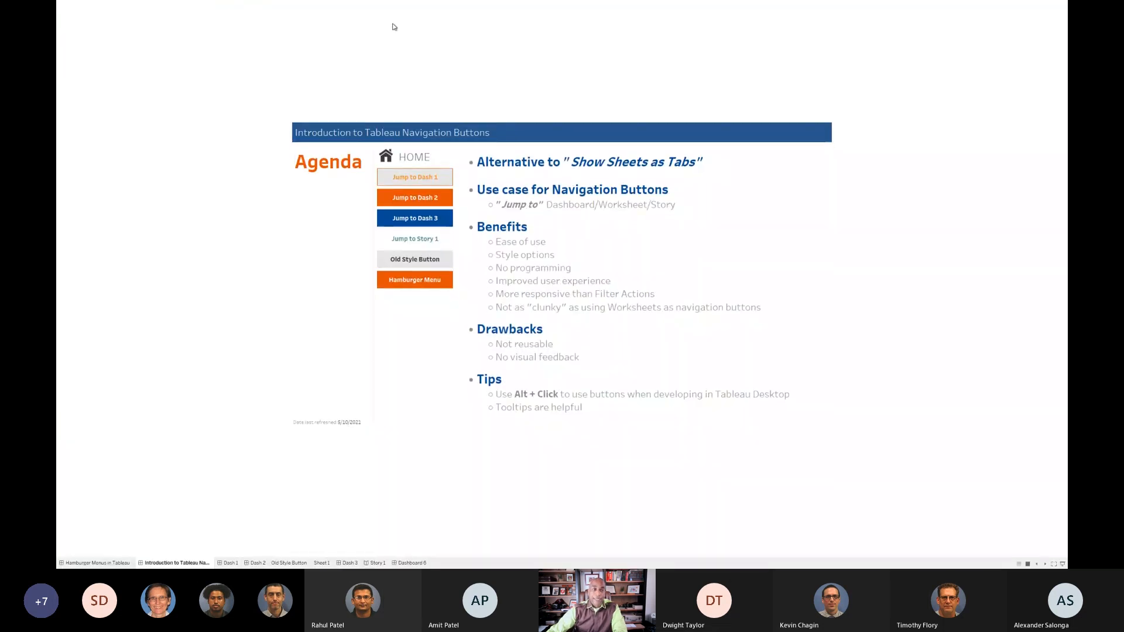
left_click(434, 181)
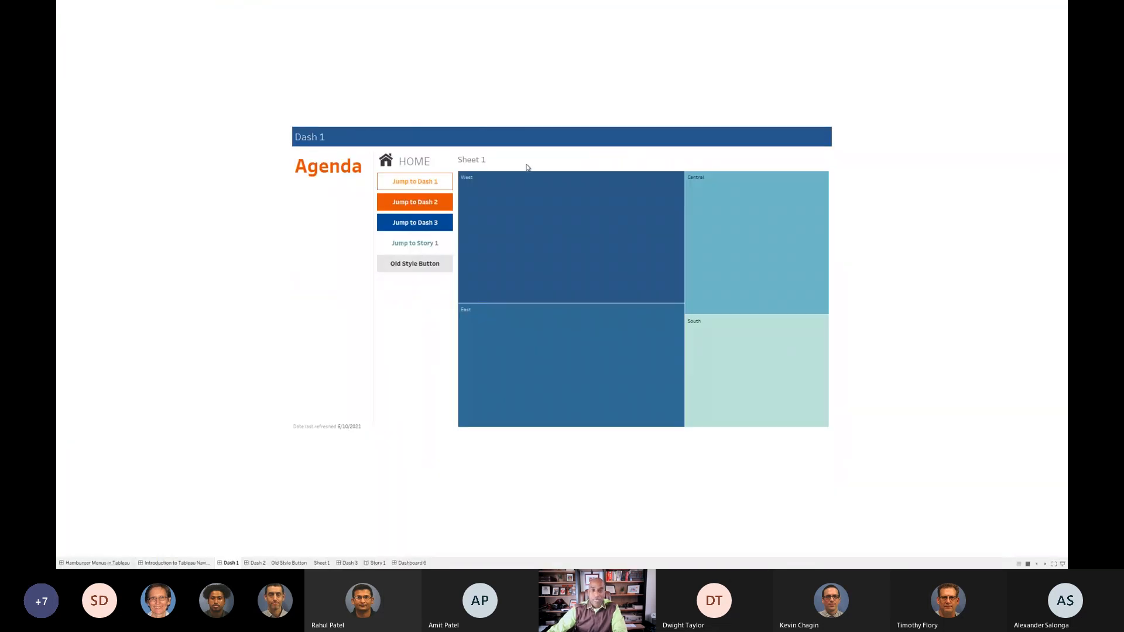
left_click(385, 161)
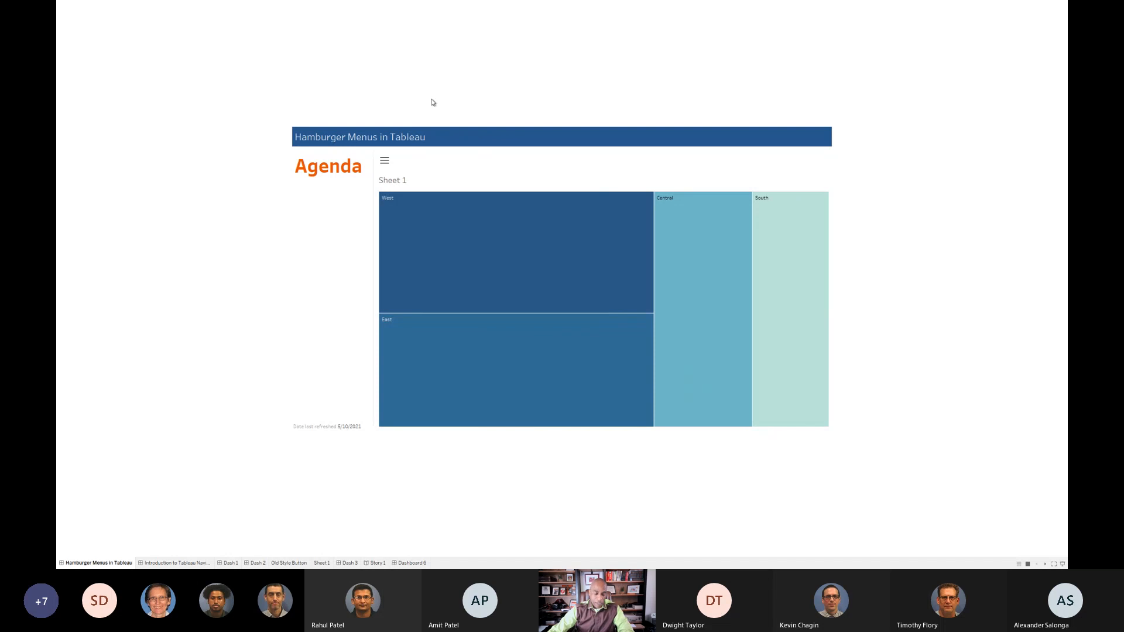
key("Escape")
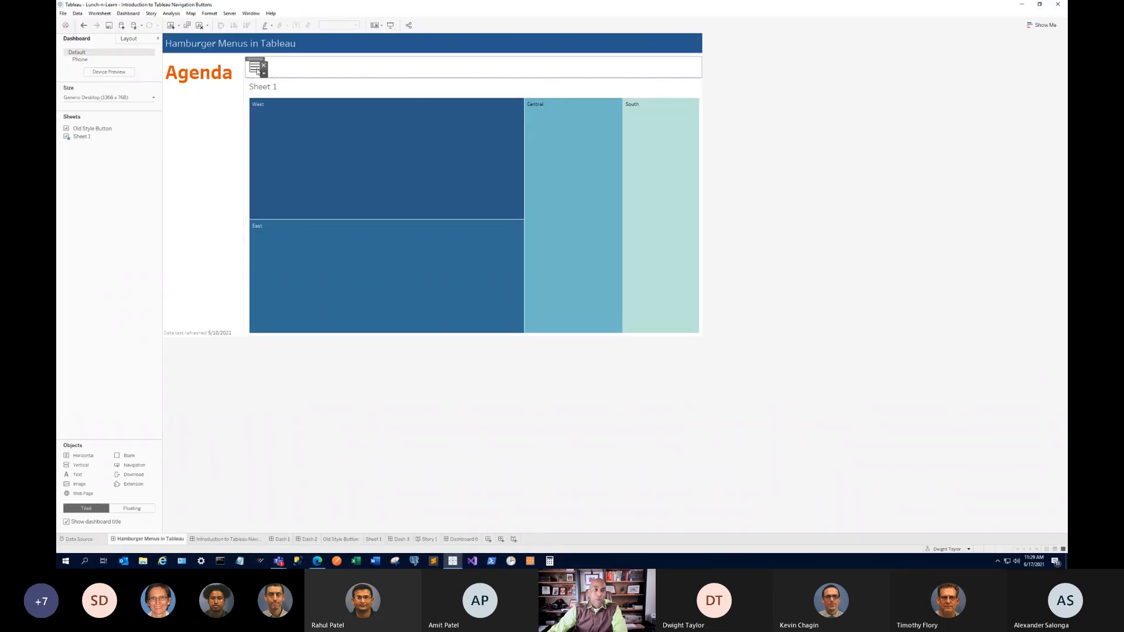
On the Introduction to Tableau Navigation Buttons dashboard, copy the 'No visual feedback' Drawbacks line.
left_click(217, 540)
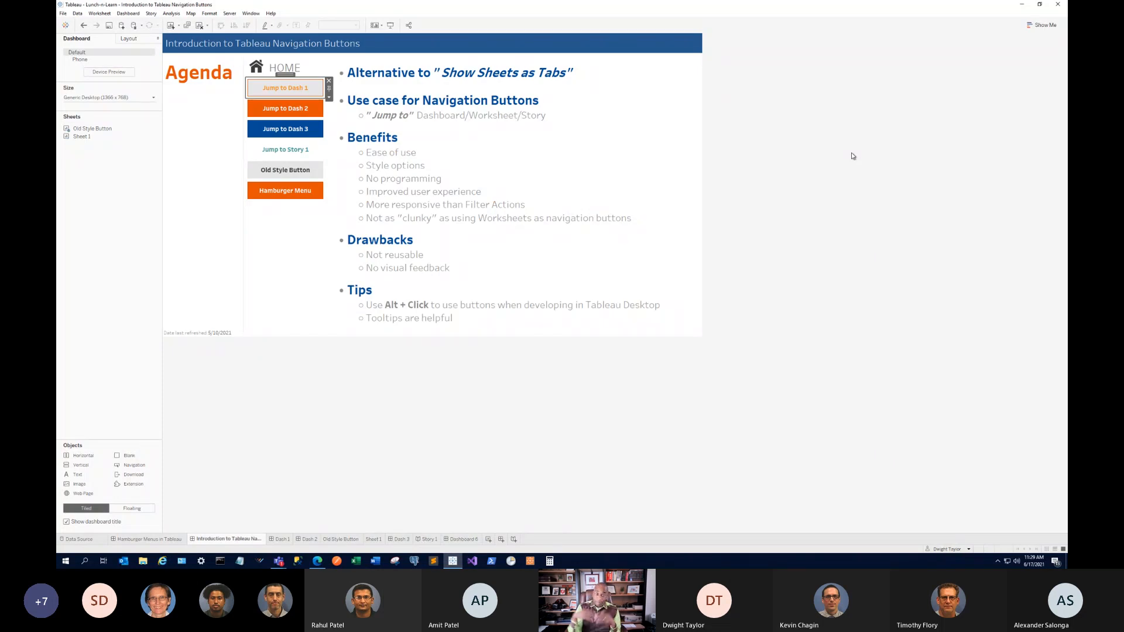
double_click(431, 268)
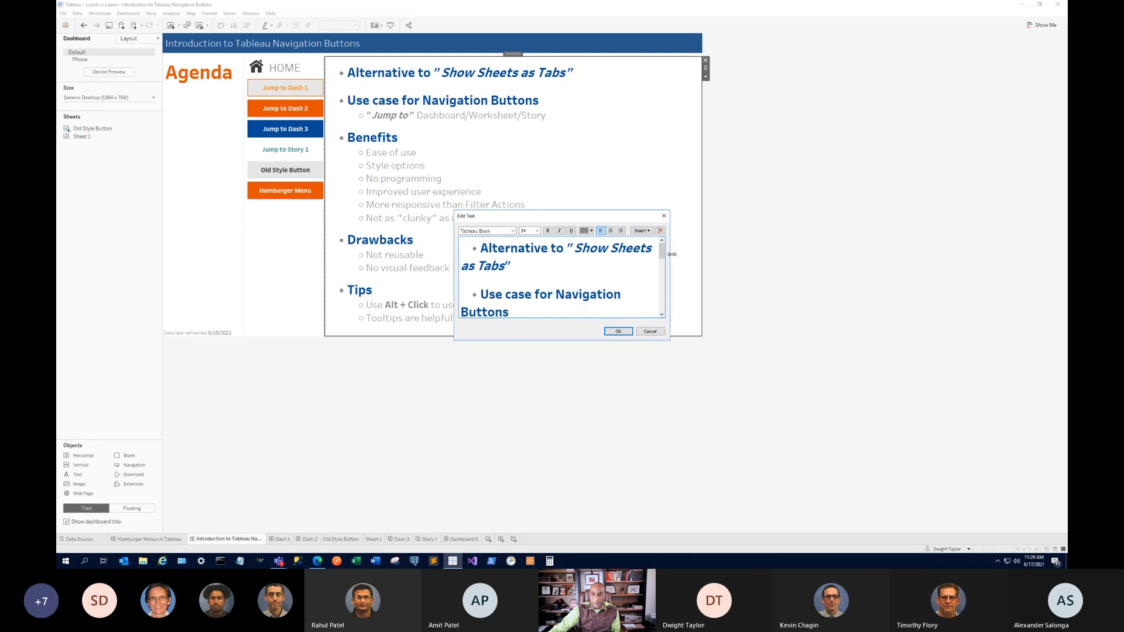
left_click_drag(661, 251, 660, 308)
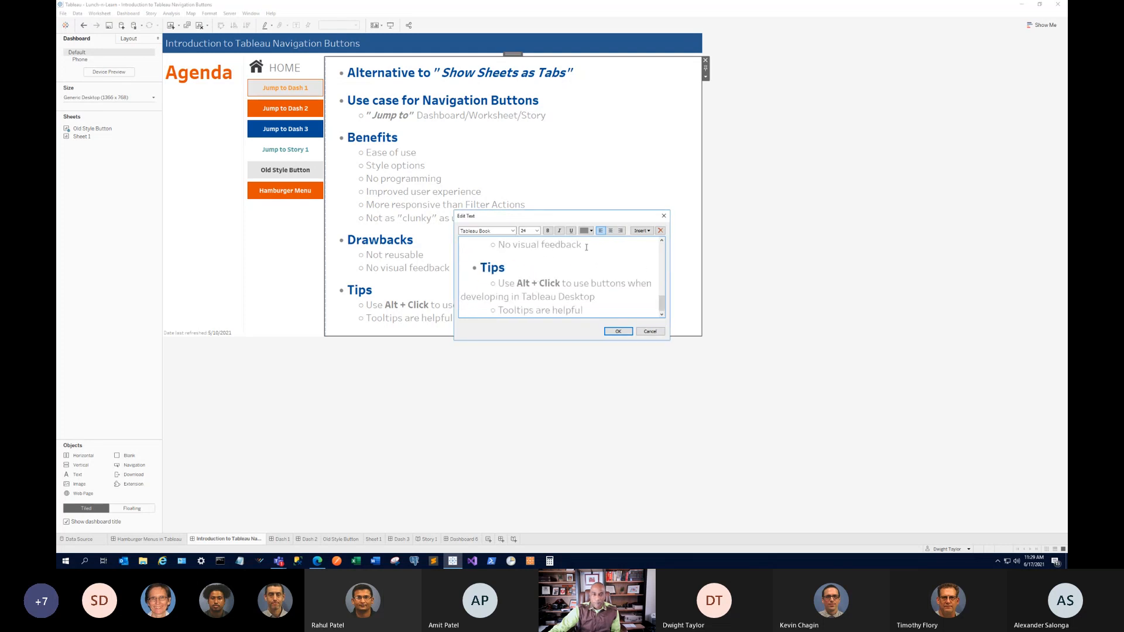
key("shift+Home")
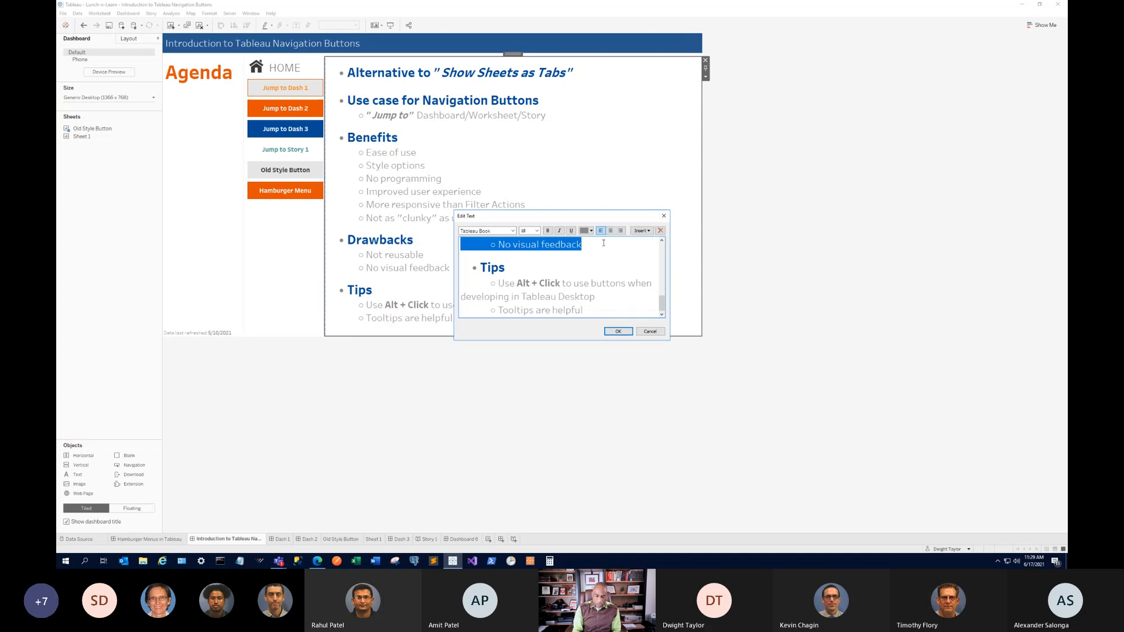
key("ctrl+c")
Add a new bullet below it reading 'No custom colors for button text'.
key("End")
key("Return")
key("ctrl+v")
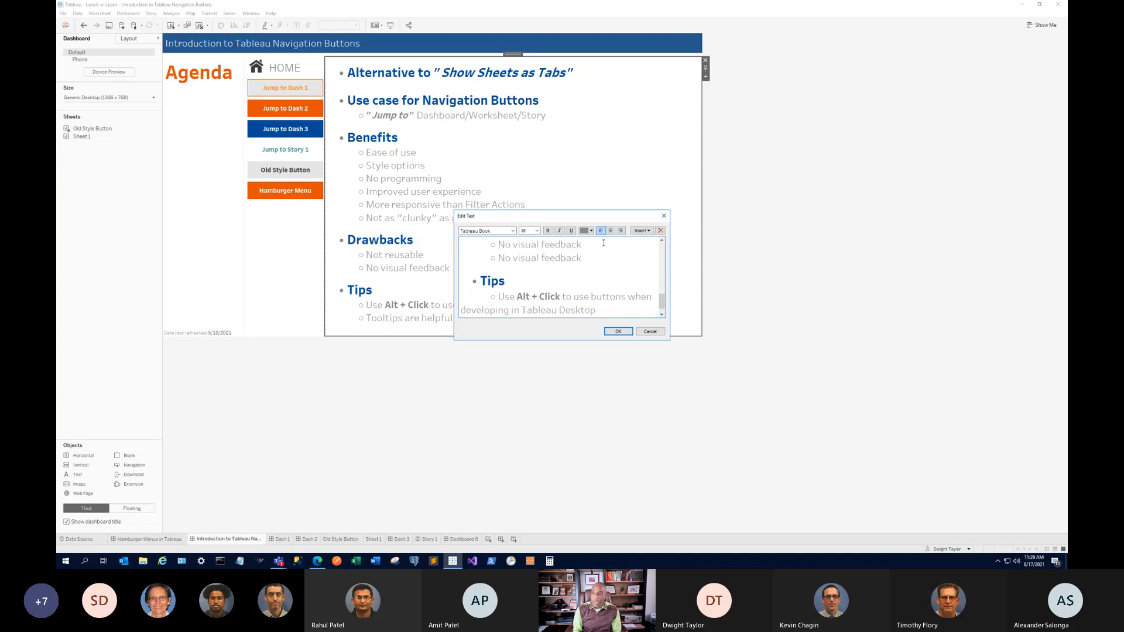
key("shift+Left")
key("shift+Left")
key("shift+Left")
key("shift+Left")
key("shift+Left")
key("shift+Left")
key("shift+Left")
key("shift+Left")
key("shift+Left")
key("shift+Left")
key("shift+Left")
key("shift+Left")
key("shift+Left")
key("shift+Left")
key("shift+Left")
key("shift+Left")
key("shift+Left")
key("shift+Left")
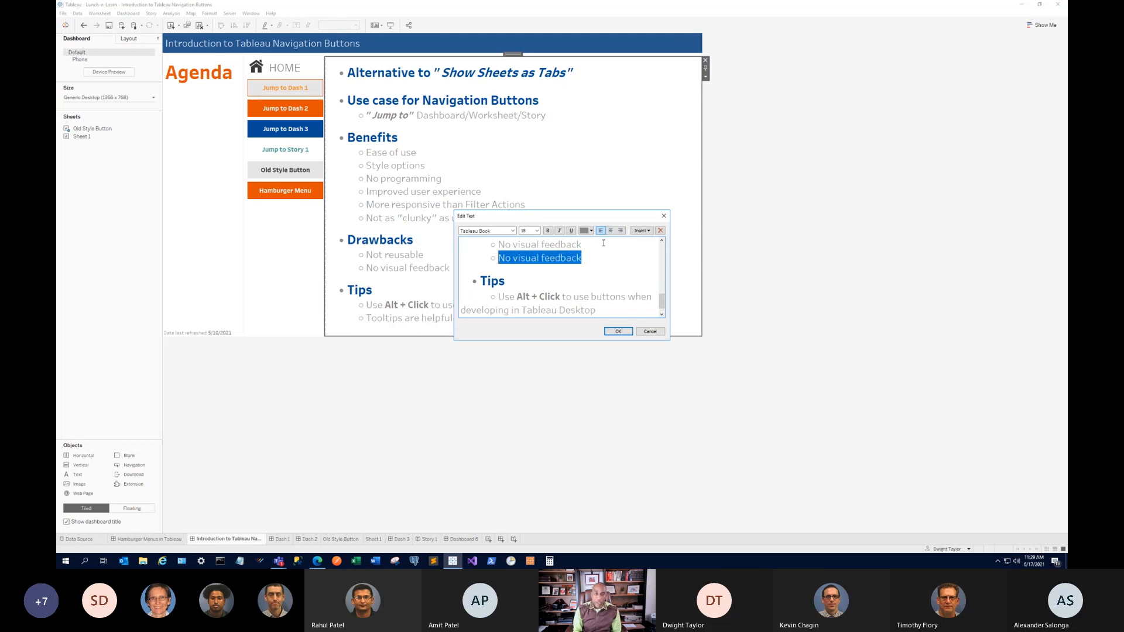
type("No cus")
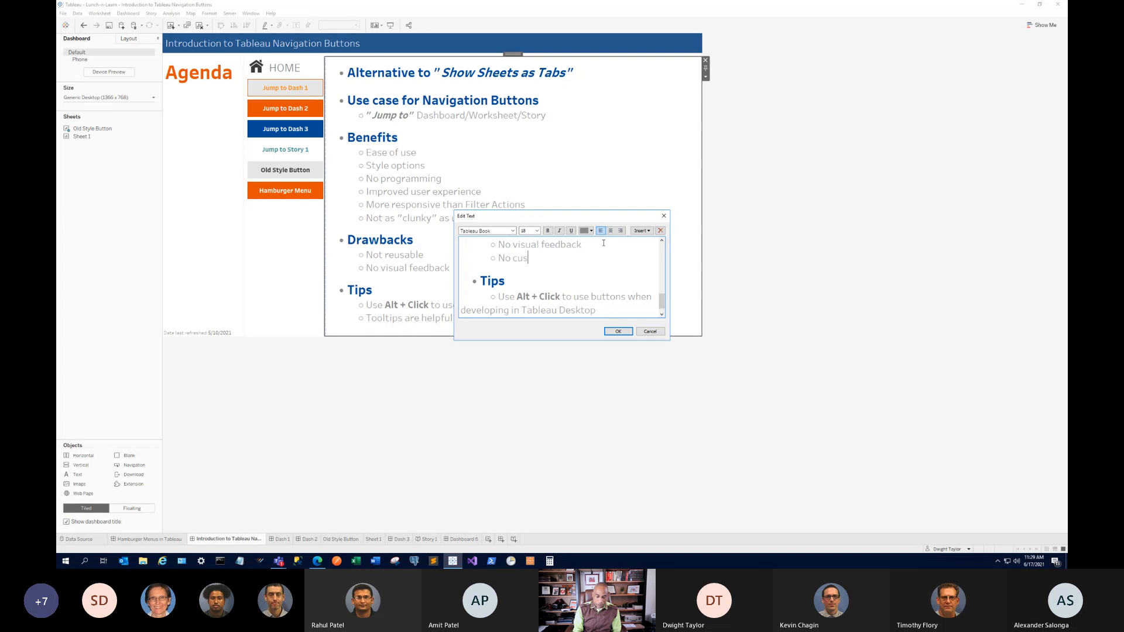
type("tom colors for")
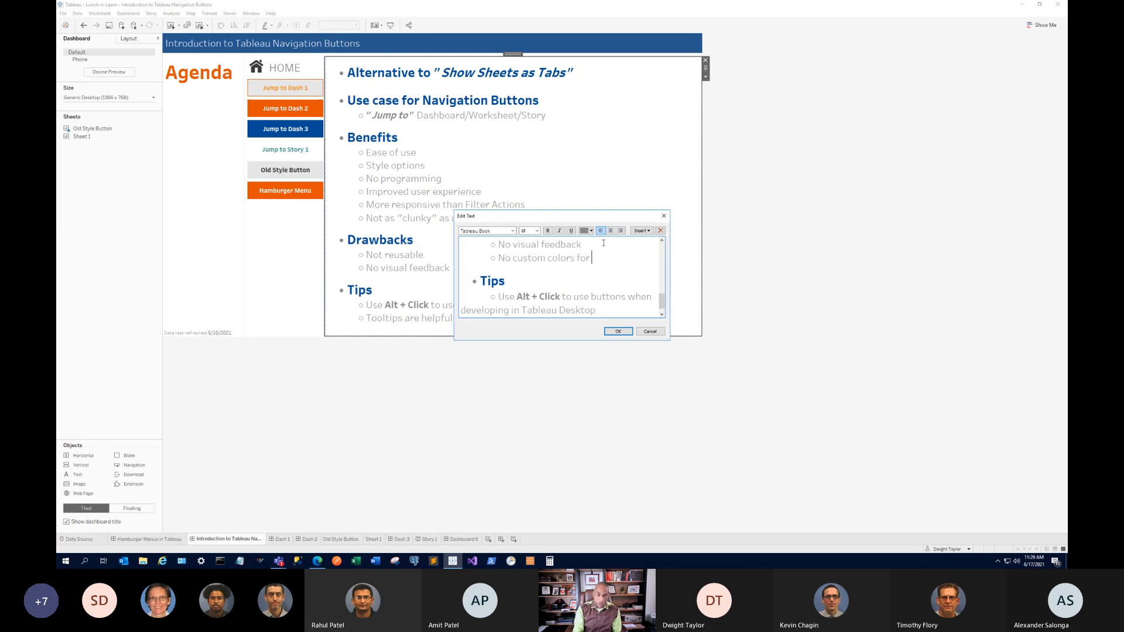
type(" tet")
key("BackSpace")
key("BackSpace")
type("button text")
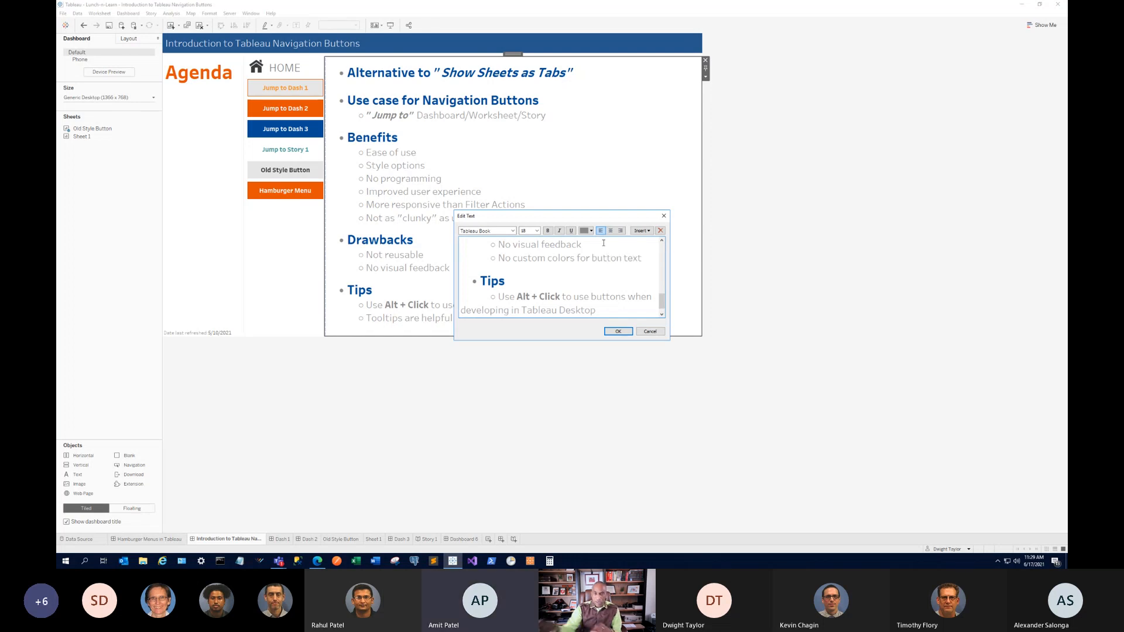
left_click(618, 331)
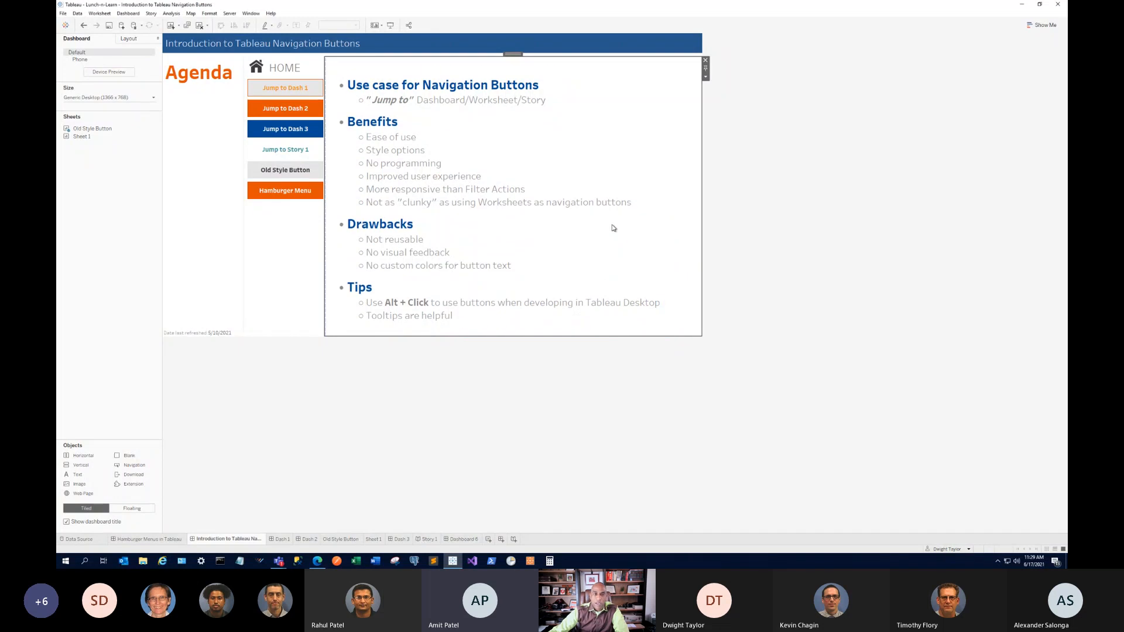
Delete the blank lines so 'Alternative to "Show Sheets as Tabs"' leads the agenda, then switch to Edge.
double_click(532, 147)
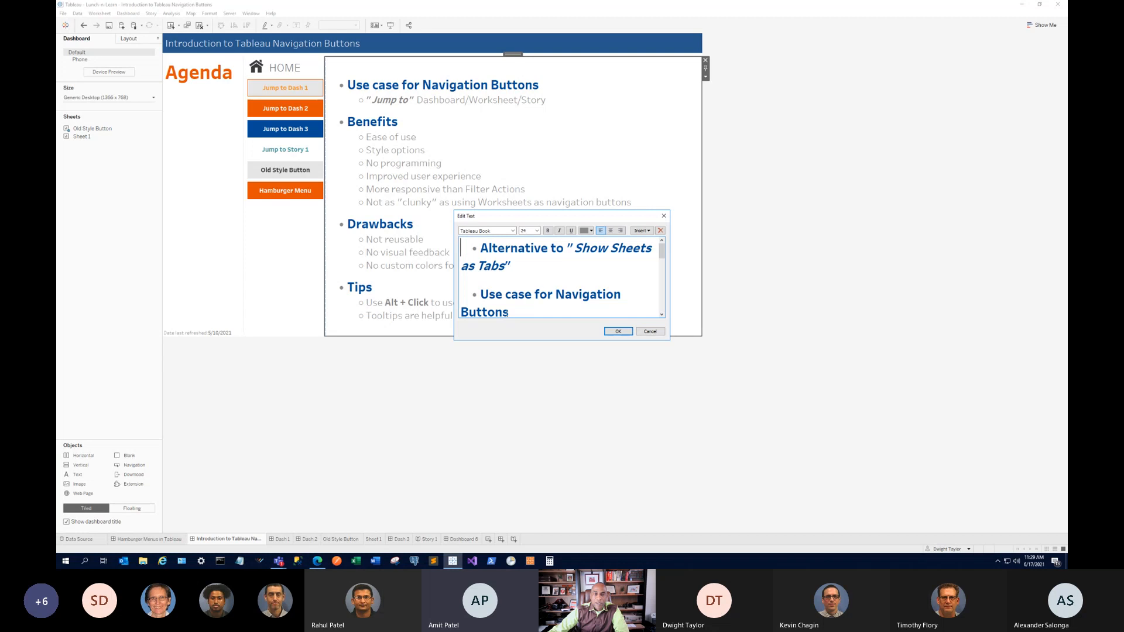
left_click(502, 280)
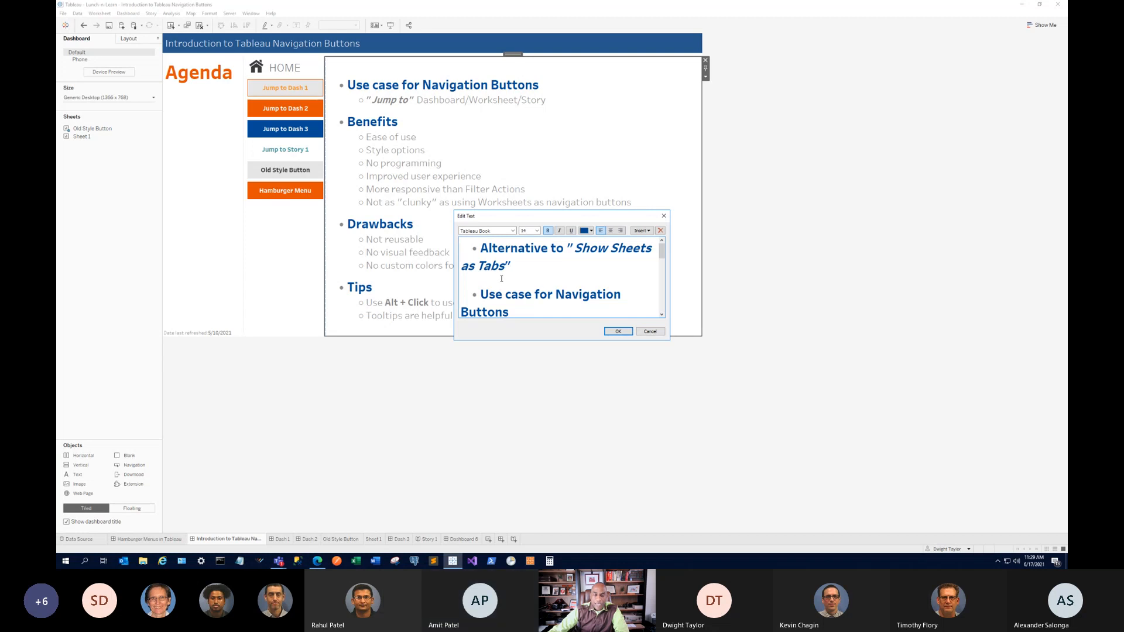
key("BackSpace")
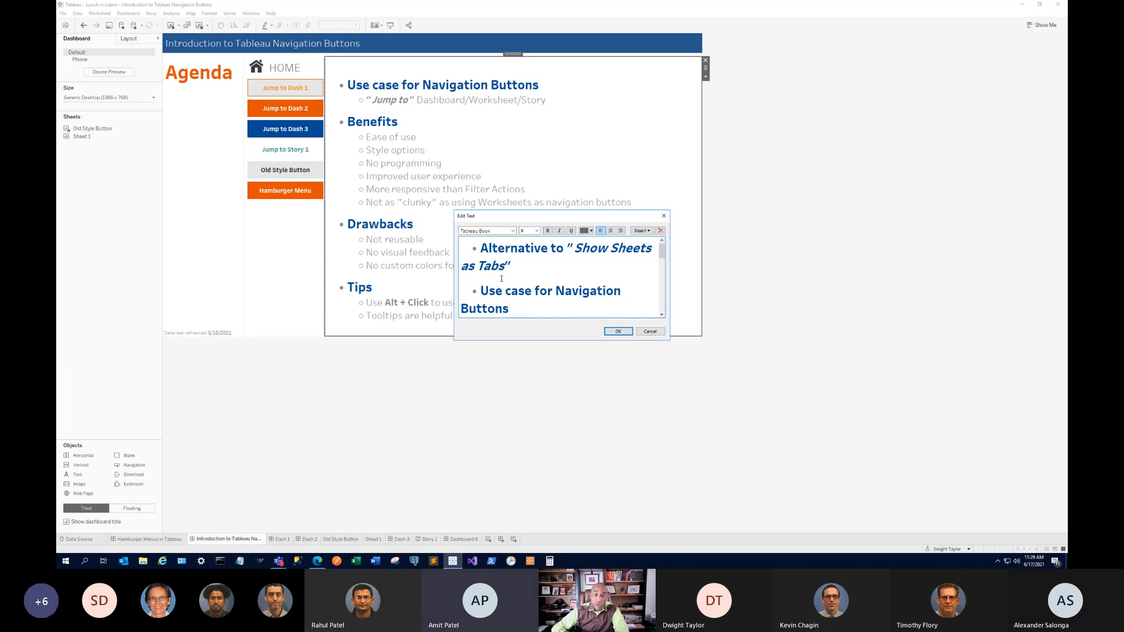
key("BackSpace")
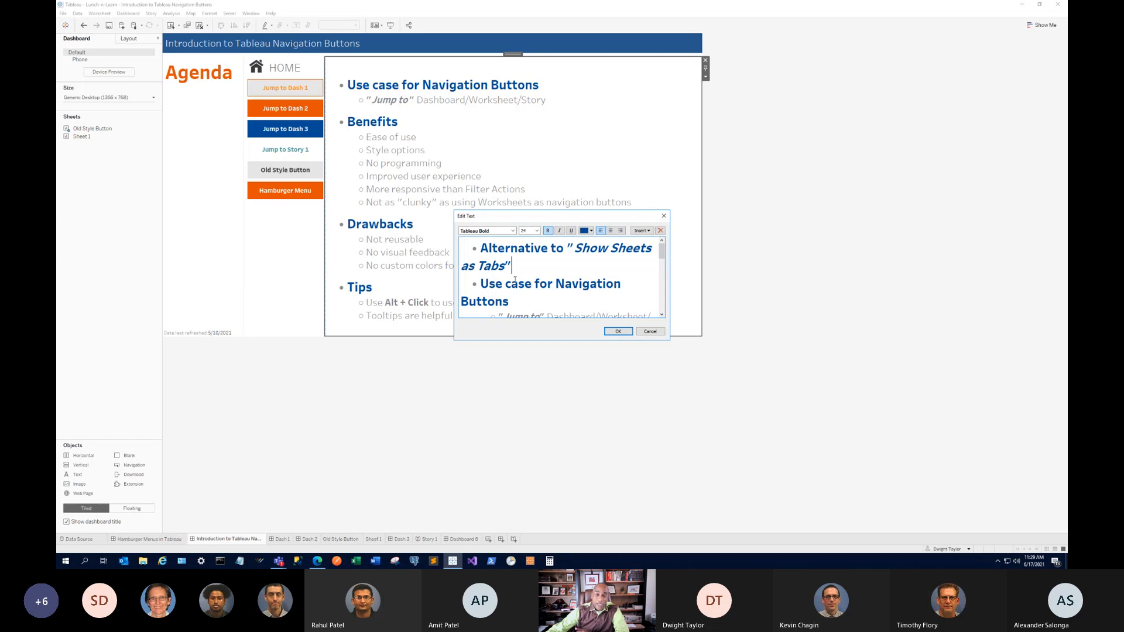
left_click(618, 331)
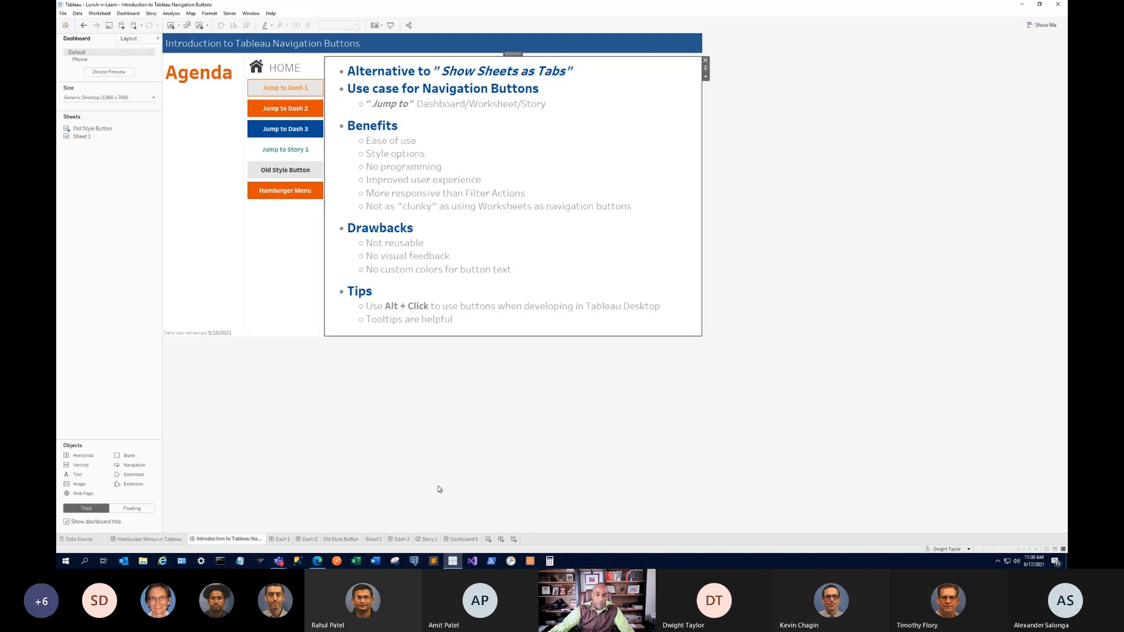
left_click(317, 562)
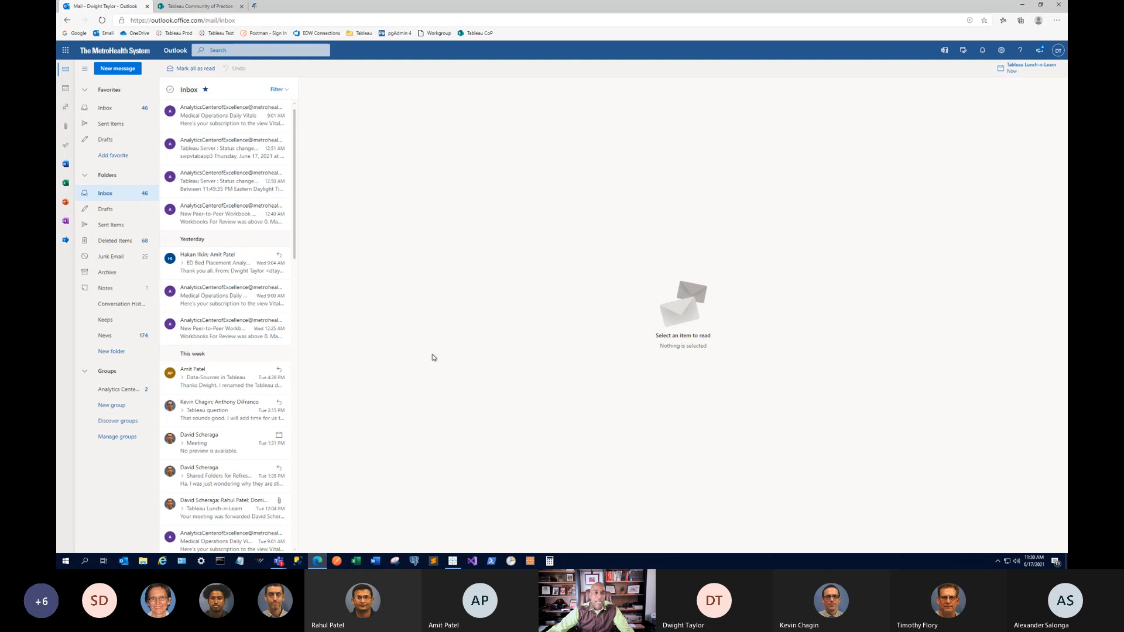
Open a new tab on the Tableau Prod bookmark's server home page.
left_click(255, 6)
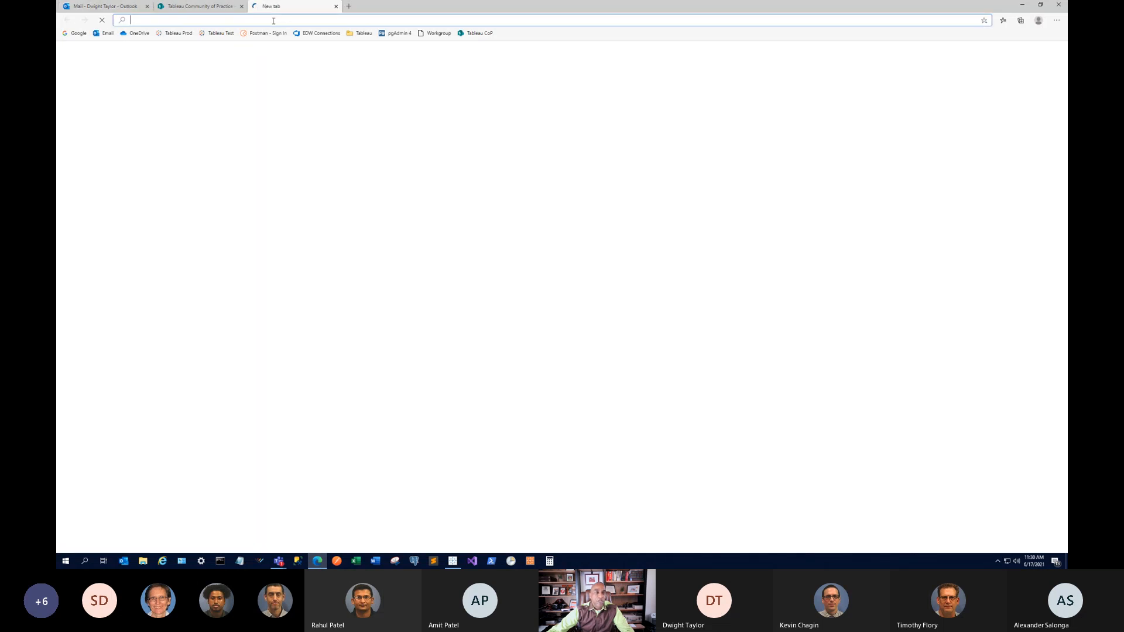
left_click(179, 33)
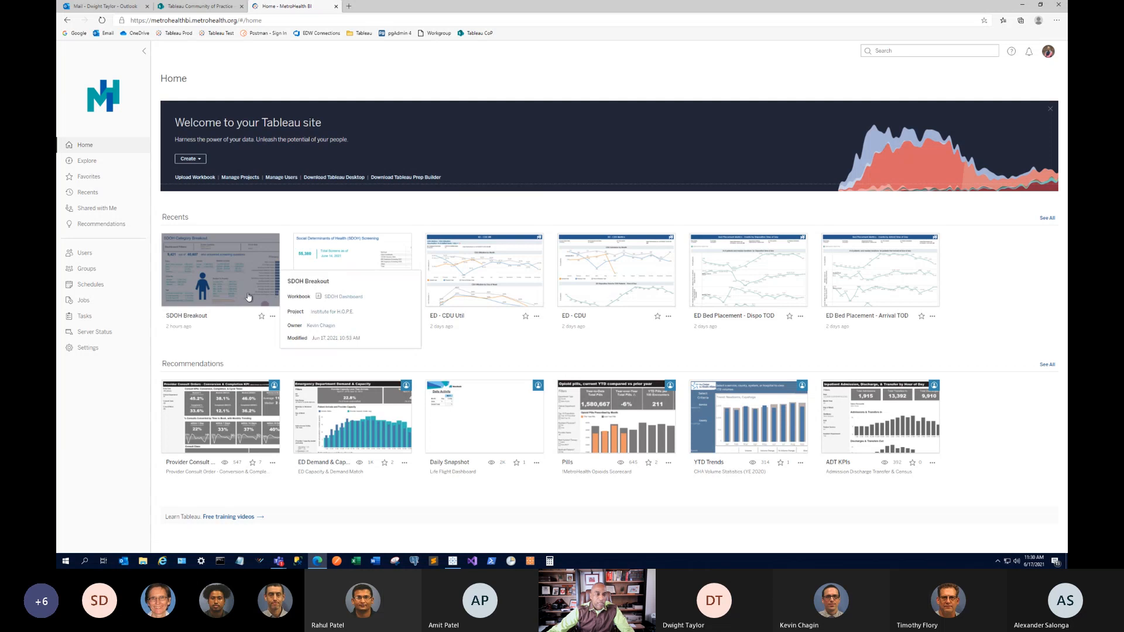
Browse Explore > Server Admin (EDW & Tableau) > Admin Views Custom > Tableau Production Data Sources.
left_click(108, 162)
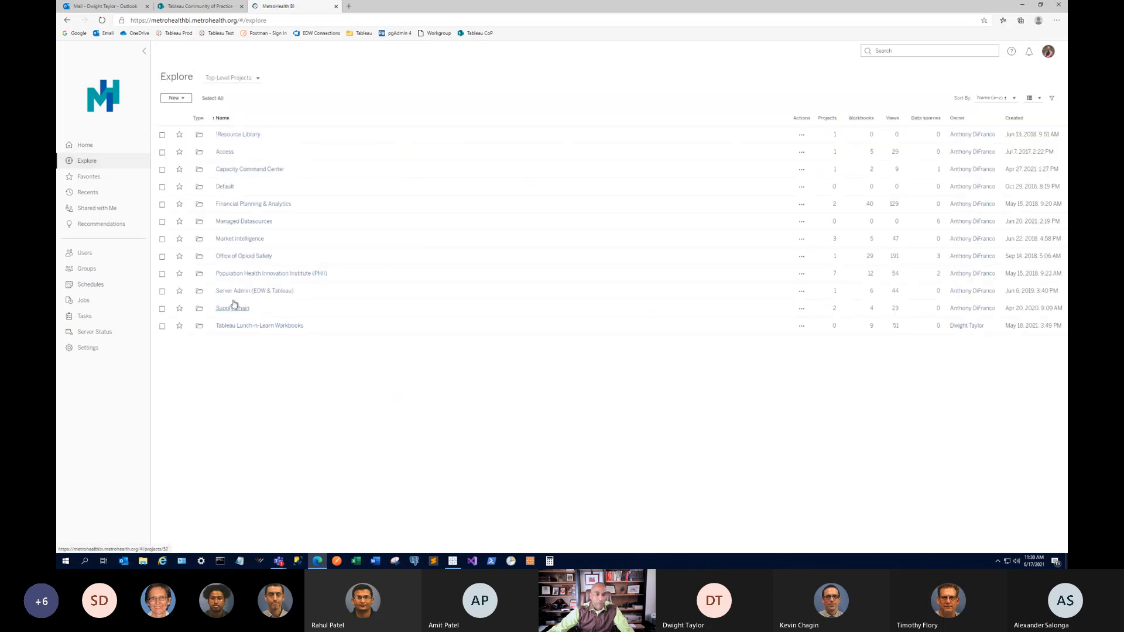
left_click(237, 297)
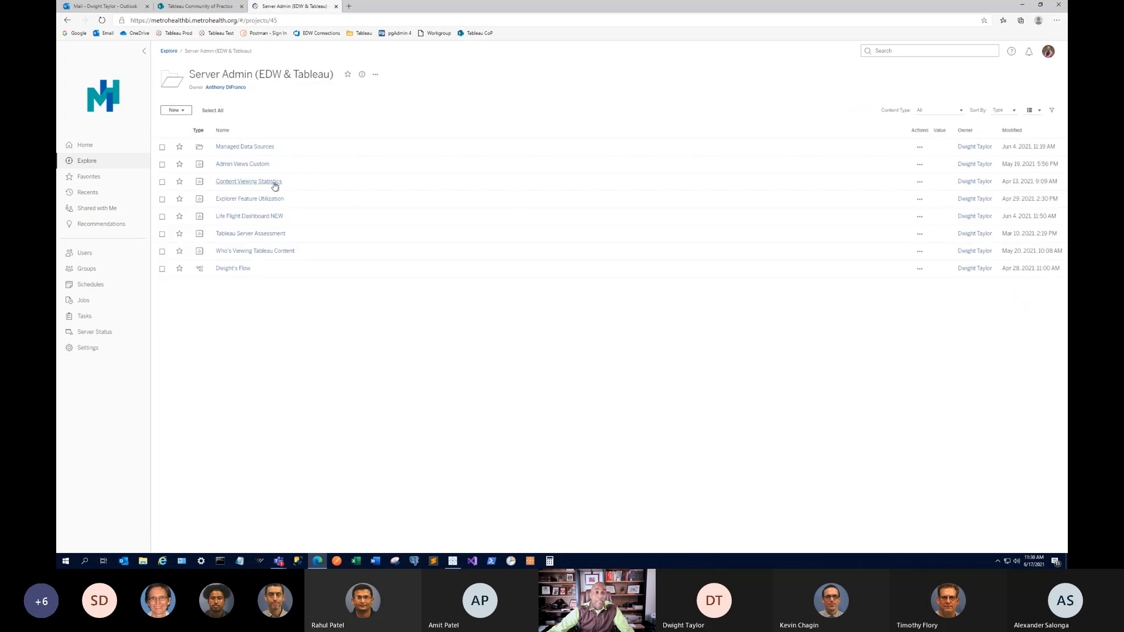
left_click(246, 164)
left_click(236, 182)
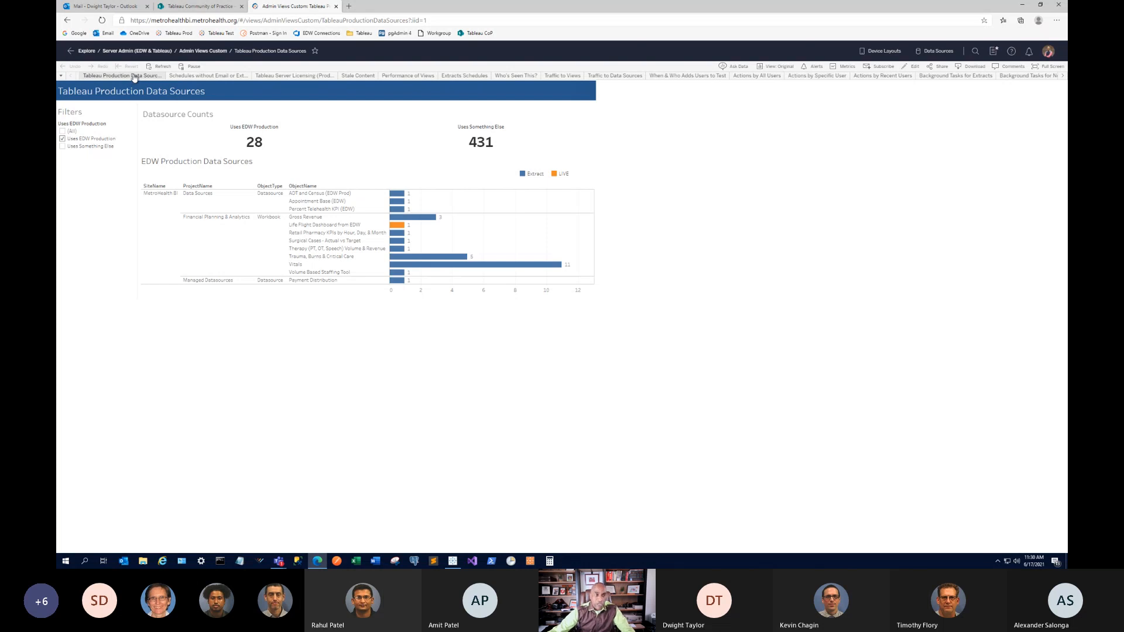
Check the workbook's list of views, then go back via the Server Admin (EDW & Tableau) breadcrumb.
left_click(61, 76)
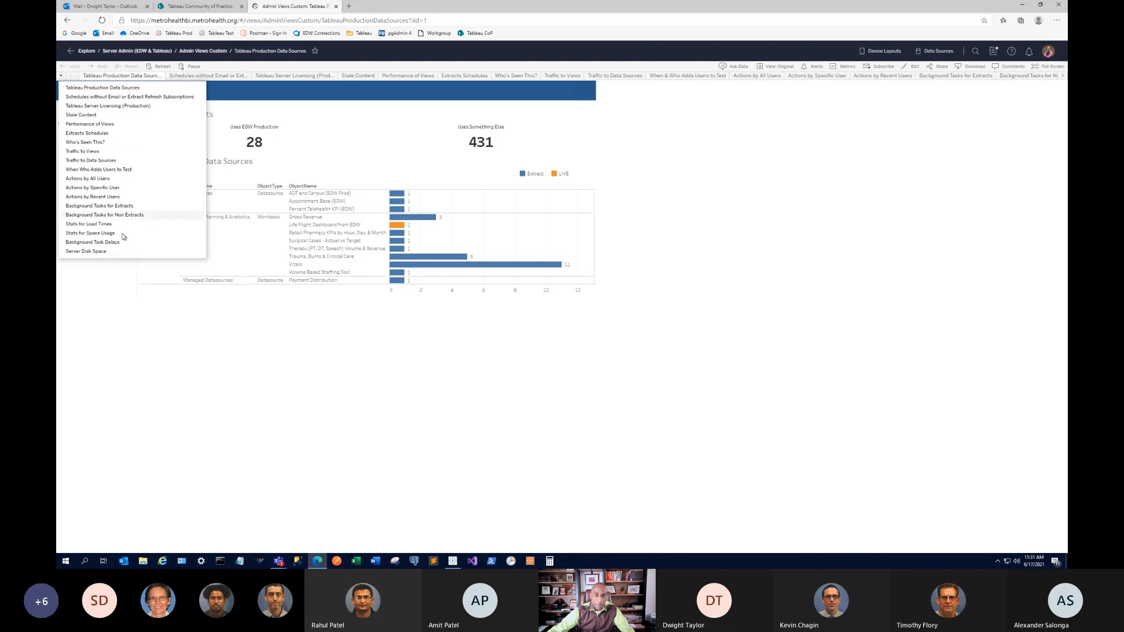
left_click(822, 173)
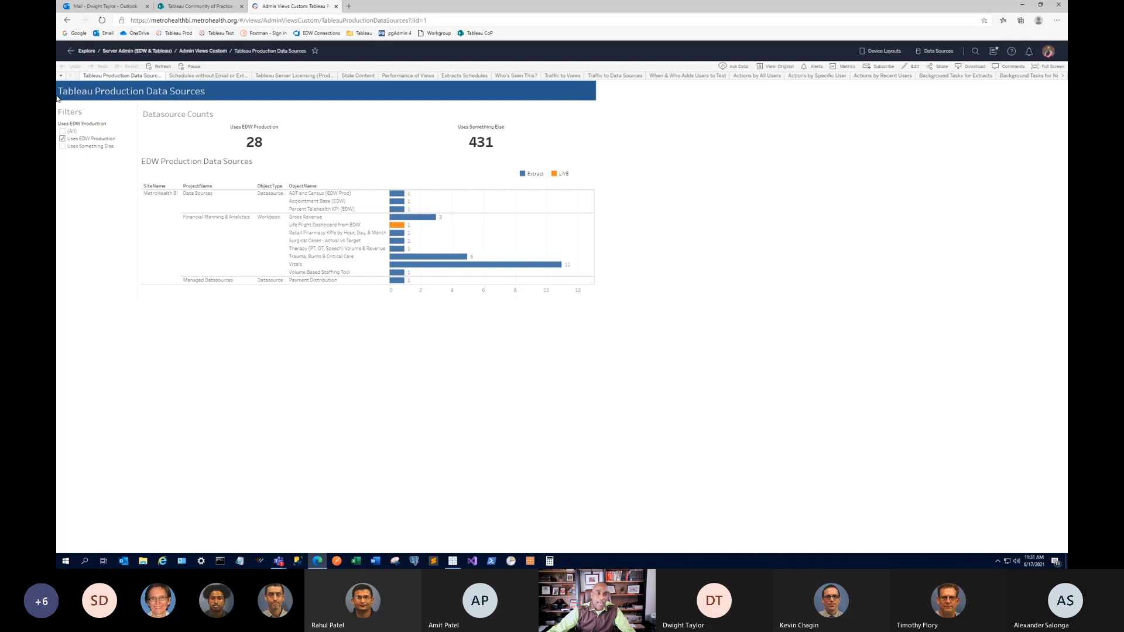
left_click(151, 52)
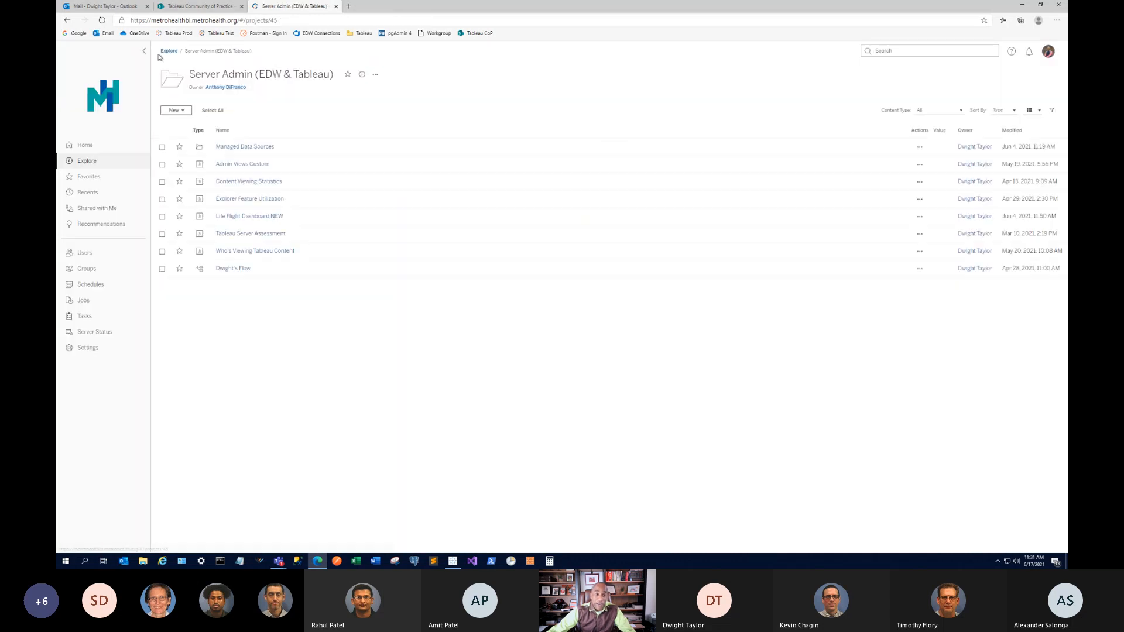
Detour through Admin Views Custom, then open the Flights view of Life Flight Dashboard NEW.
left_click(252, 165)
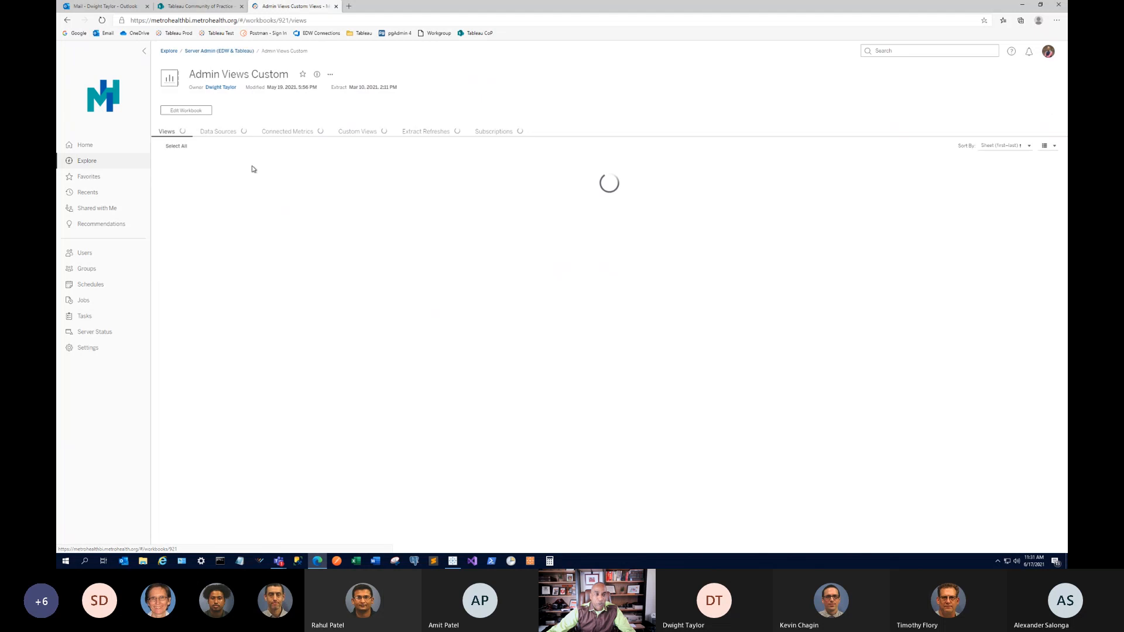
left_click(67, 20)
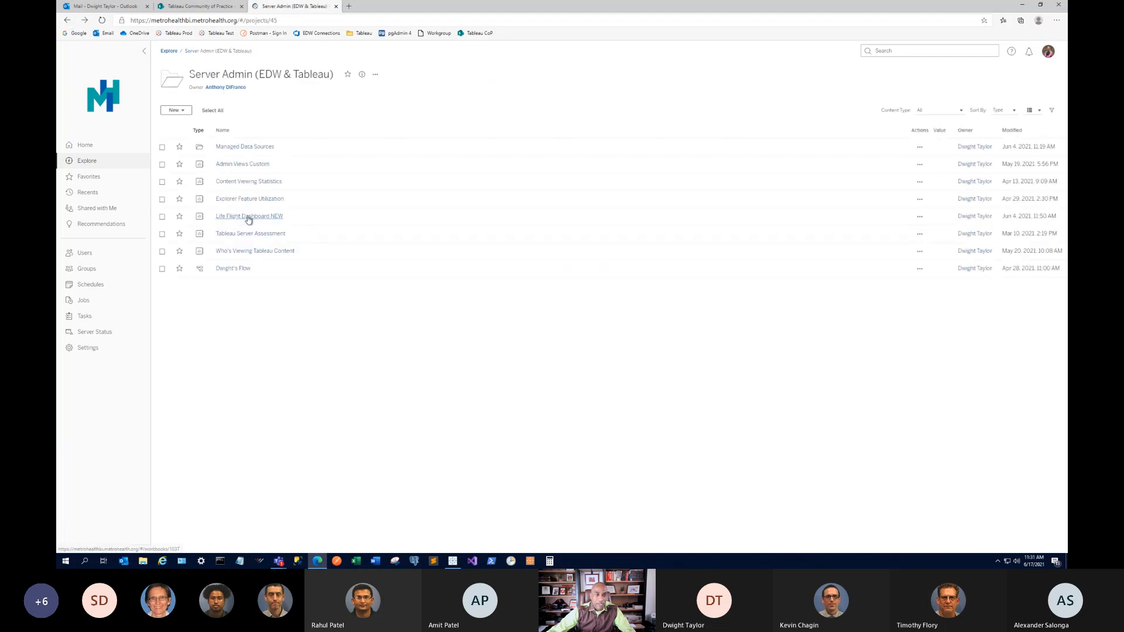
left_click(245, 218)
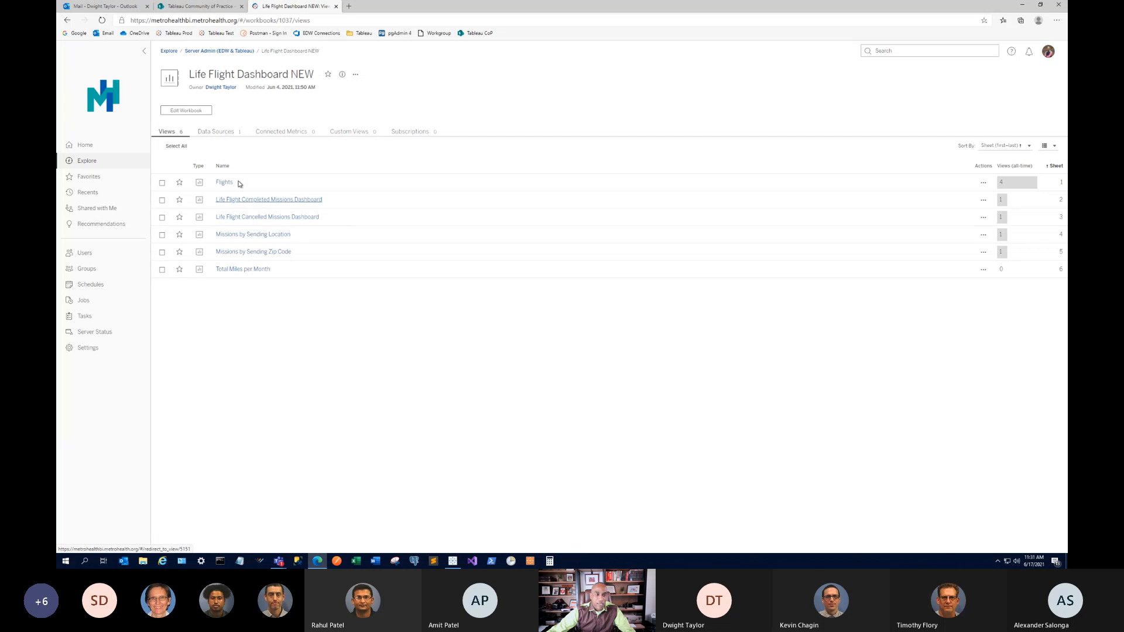
left_click(235, 182)
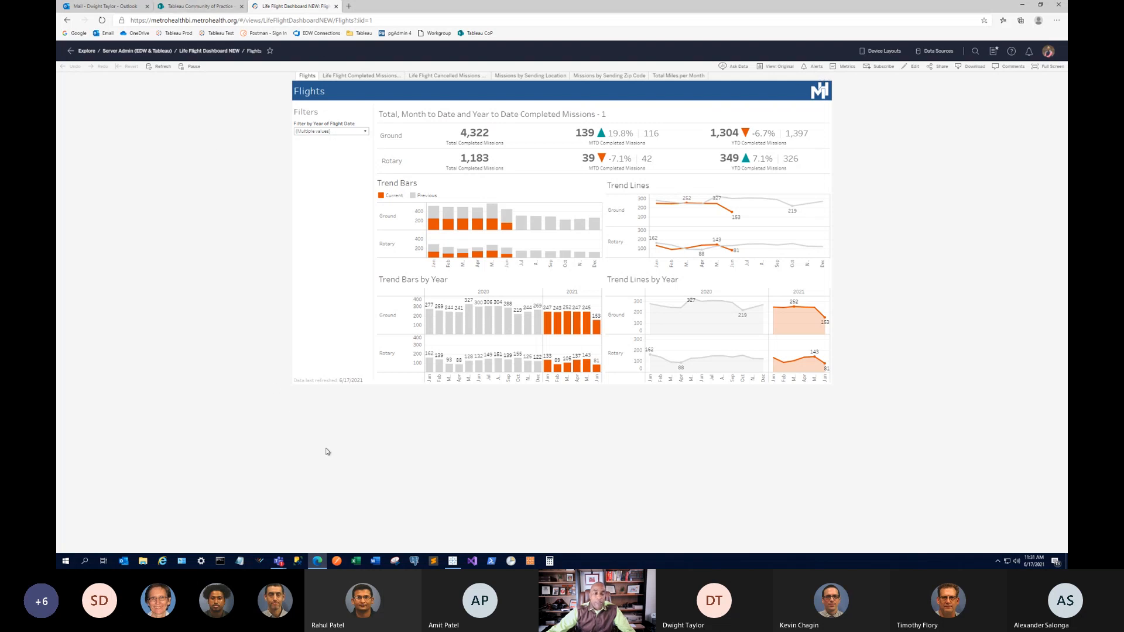
Switch from the browser back to the Tableau Desktop window with the agenda dashboard.
left_click(452, 561)
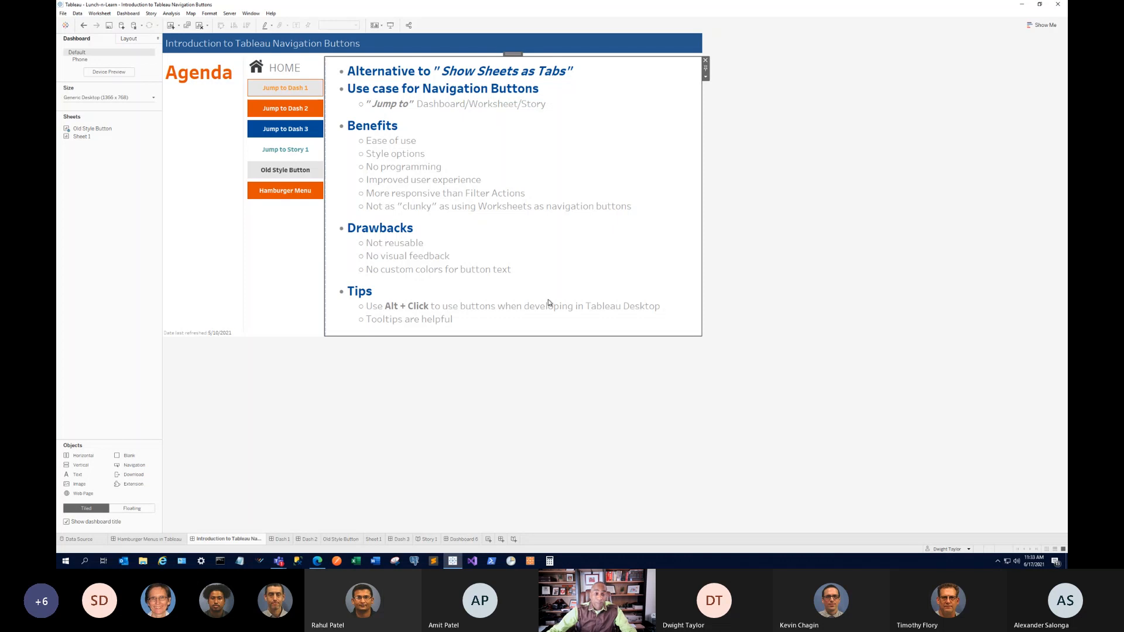
Select the blank object under Hamburger Menu, then its parent vertical container of navigation buttons.
left_click(304, 216)
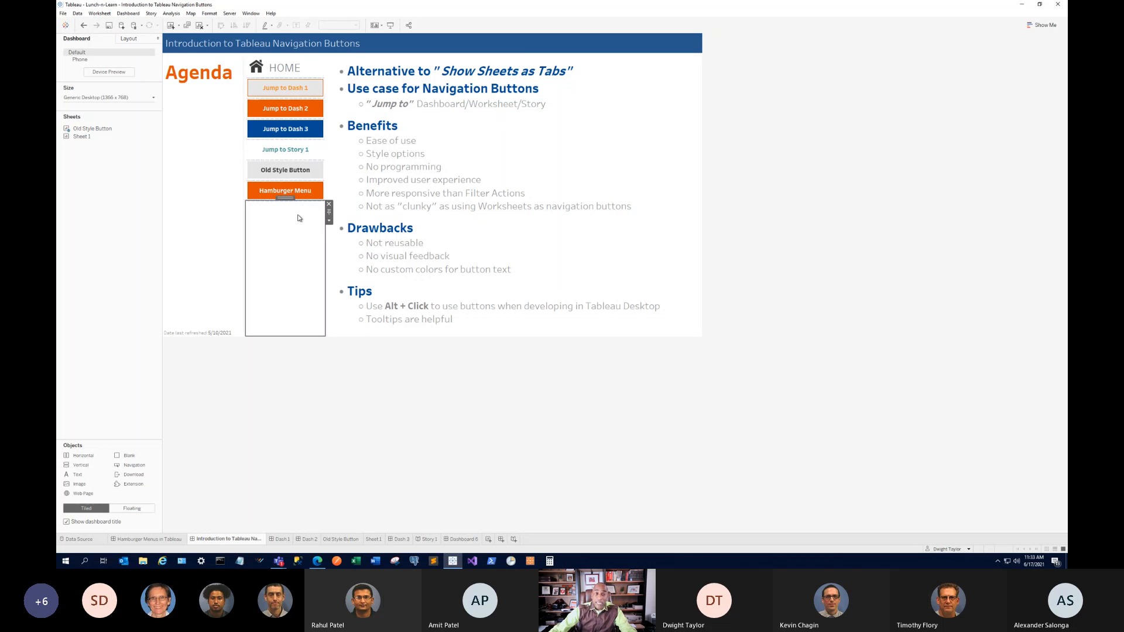
double_click(285, 199)
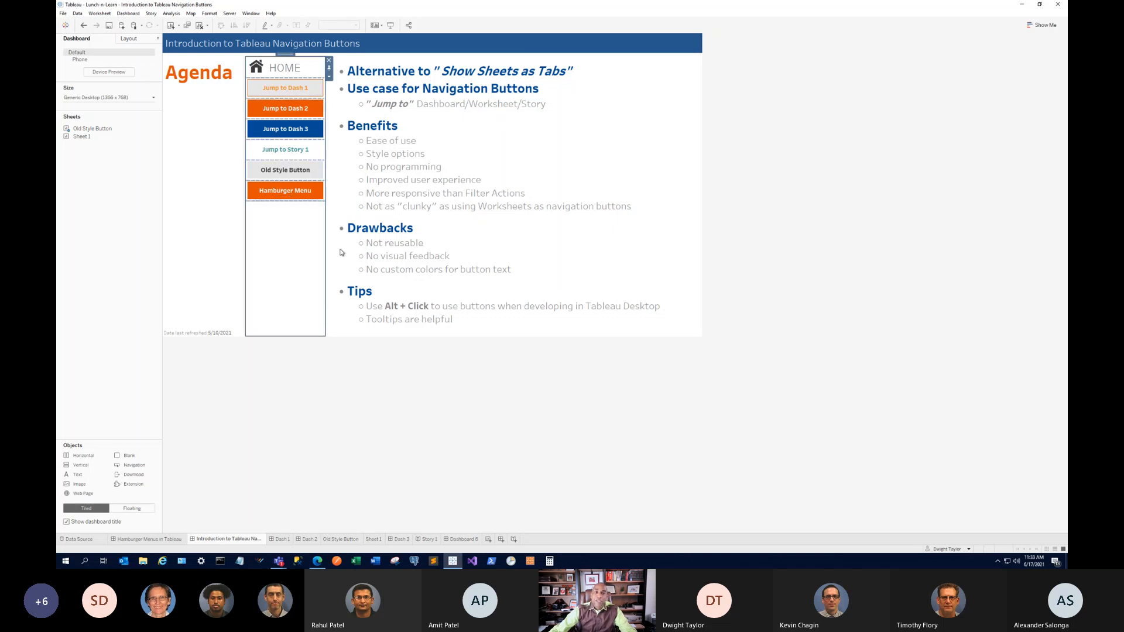
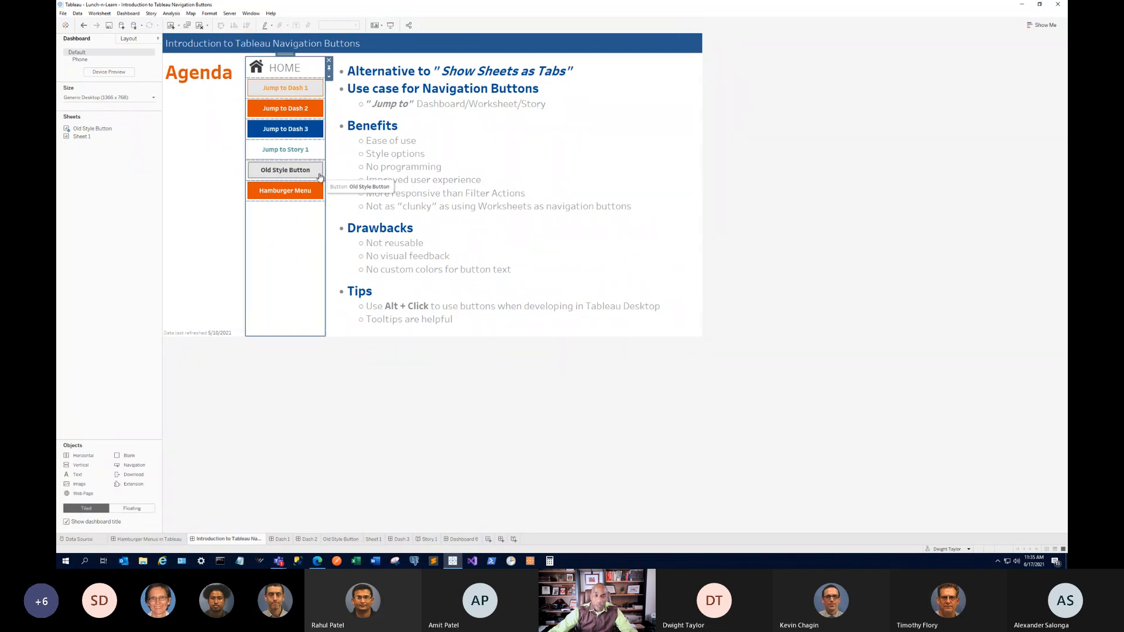
Visit Dash 1, return to the agenda dashboard, and start Presentation Mode.
left_click(301, 175)
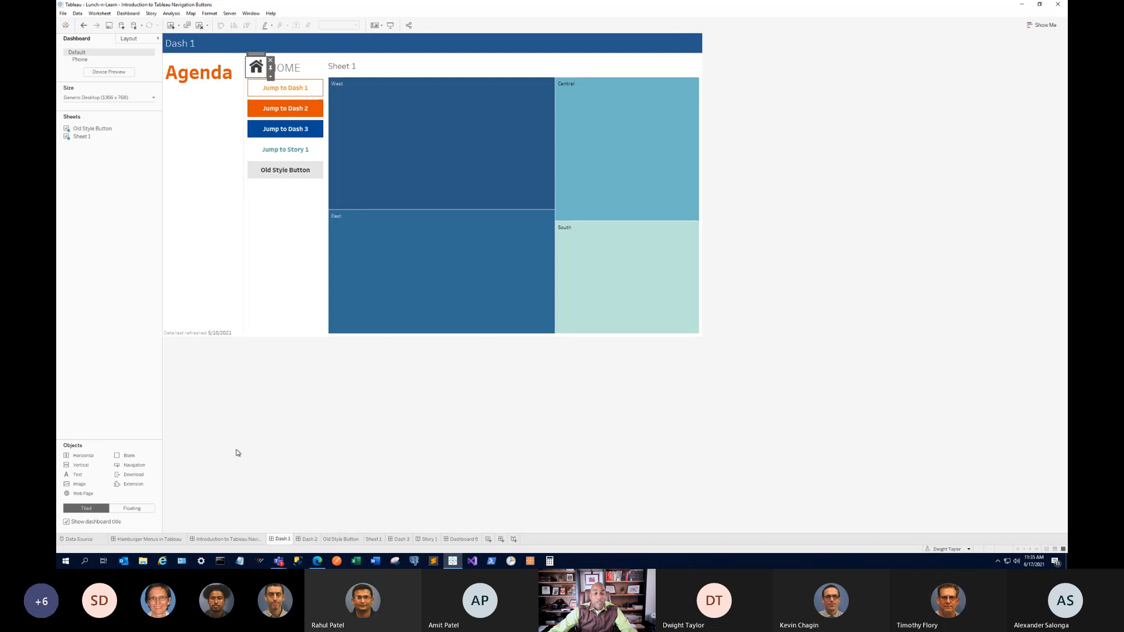
left_click(237, 538)
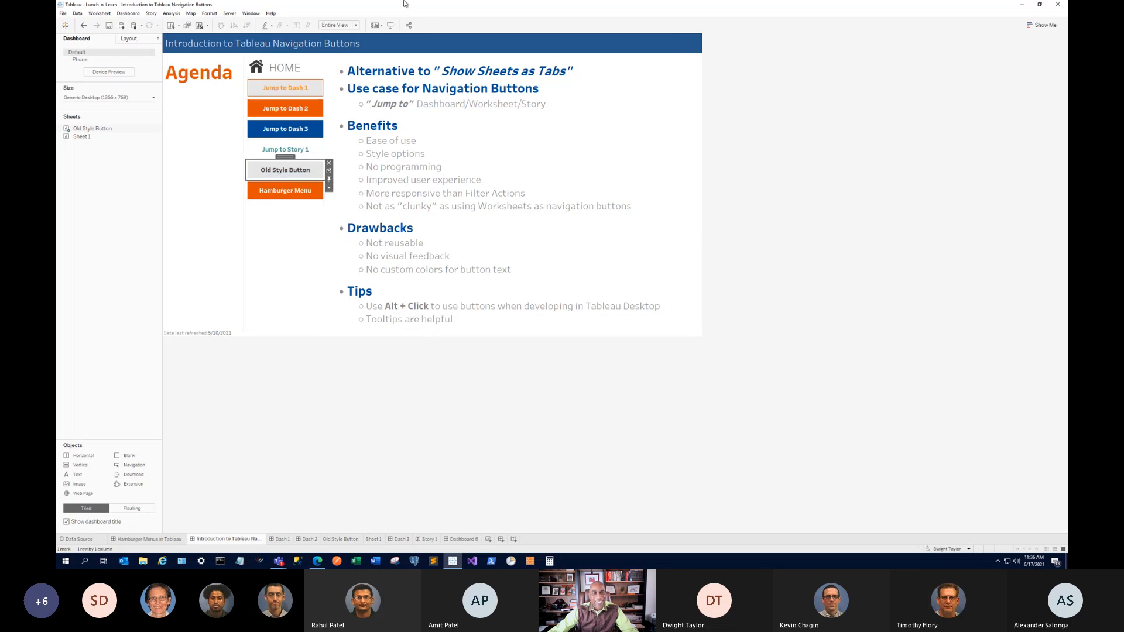
left_click(391, 25)
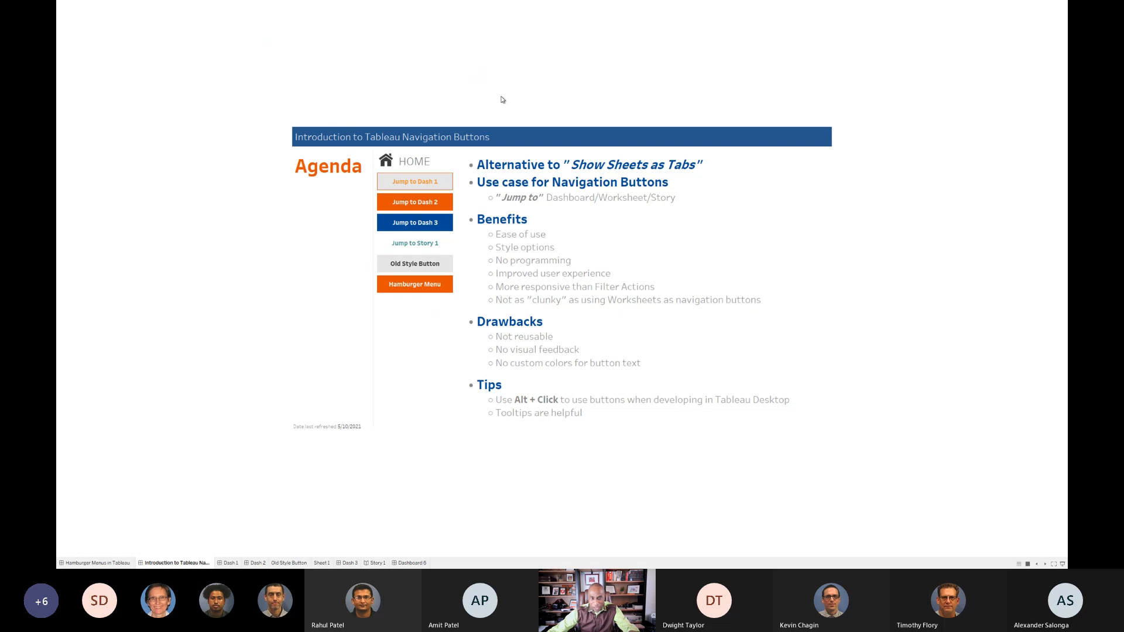
Test the Old Style Button's jump to Dash 1, then exit presentation with Esc.
left_click(450, 268)
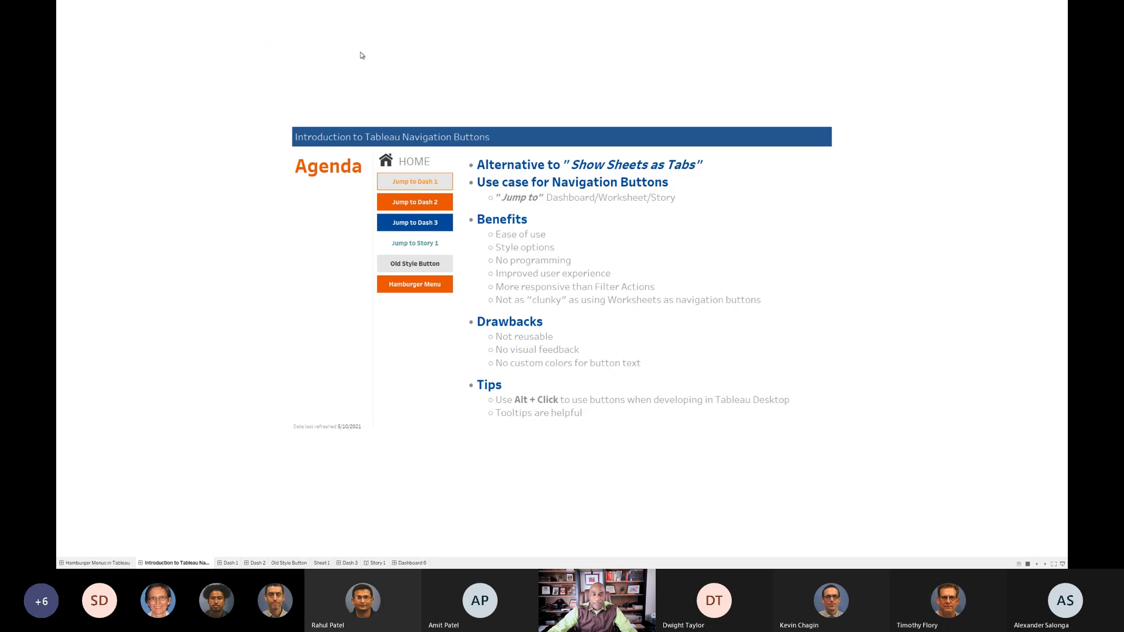
key("Escape")
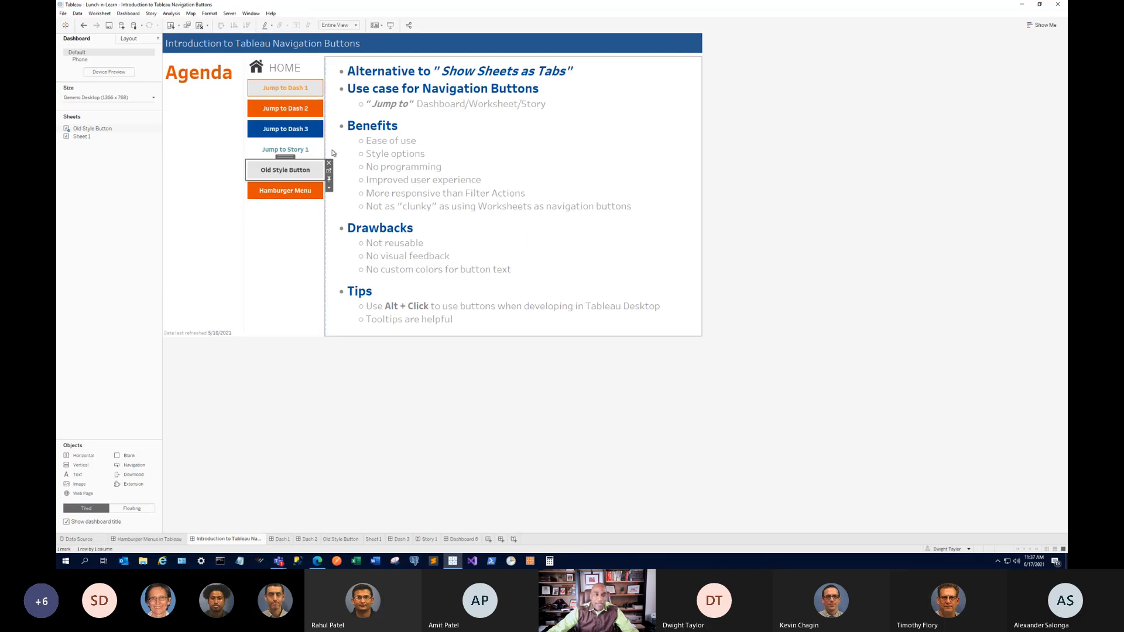
left_click(329, 171)
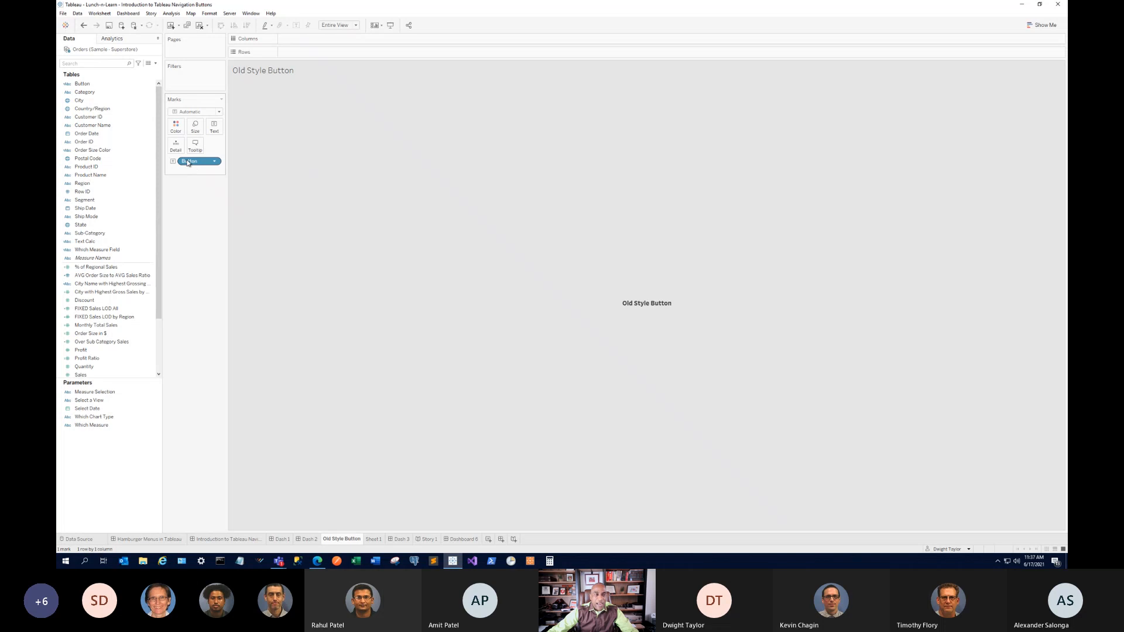
right_click(90, 86)
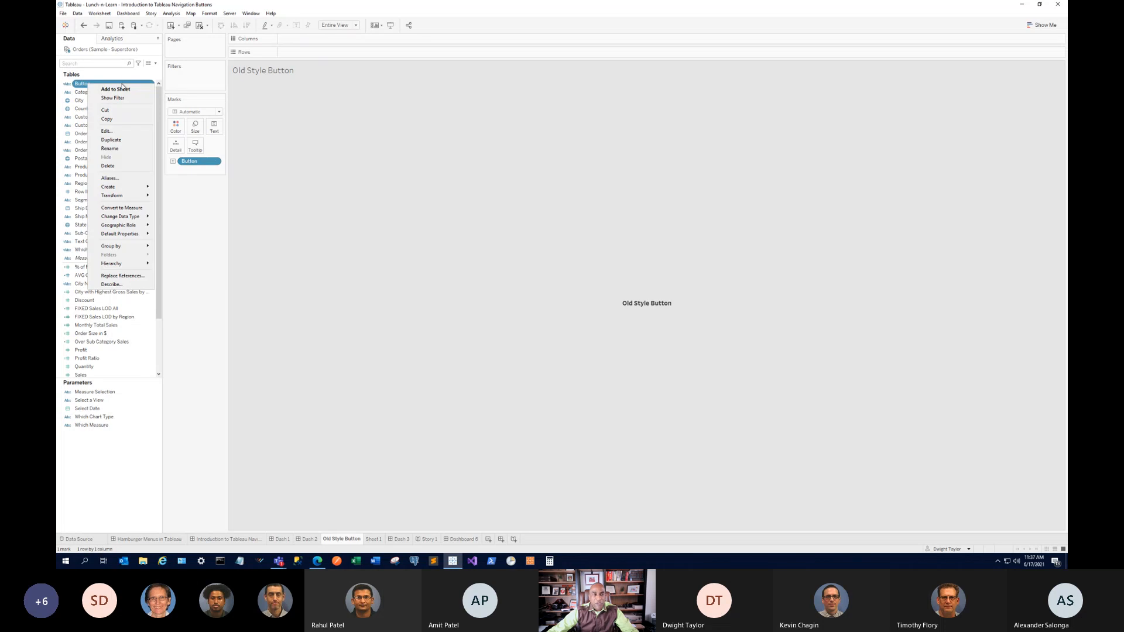
left_click(129, 134)
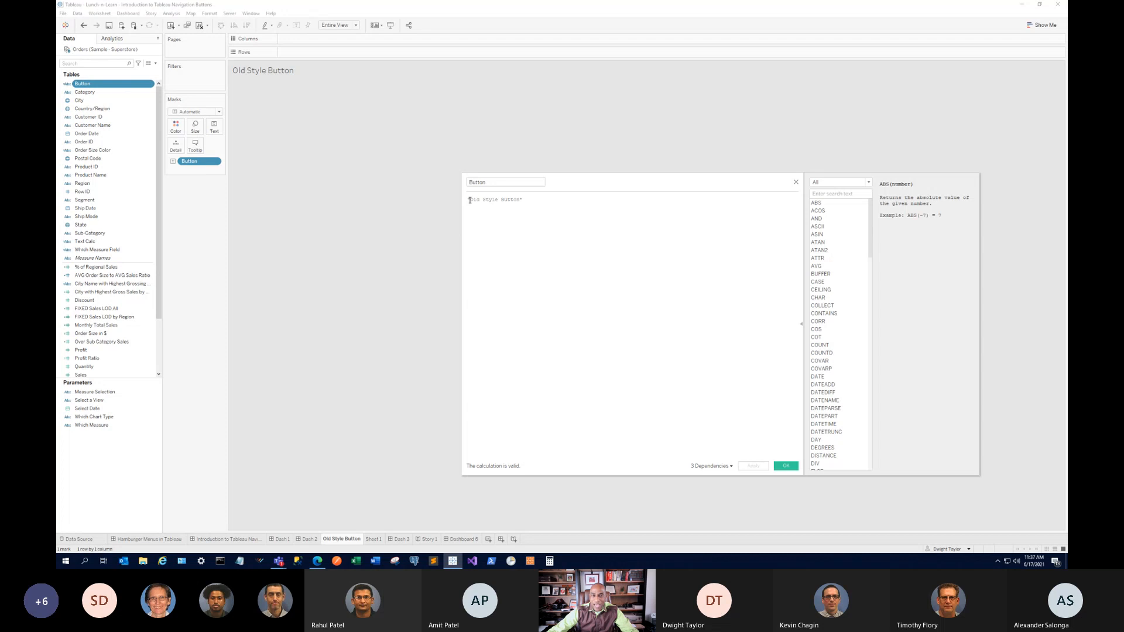
left_click_drag(469, 200, 523, 199)
left_click(796, 182)
left_click(229, 539)
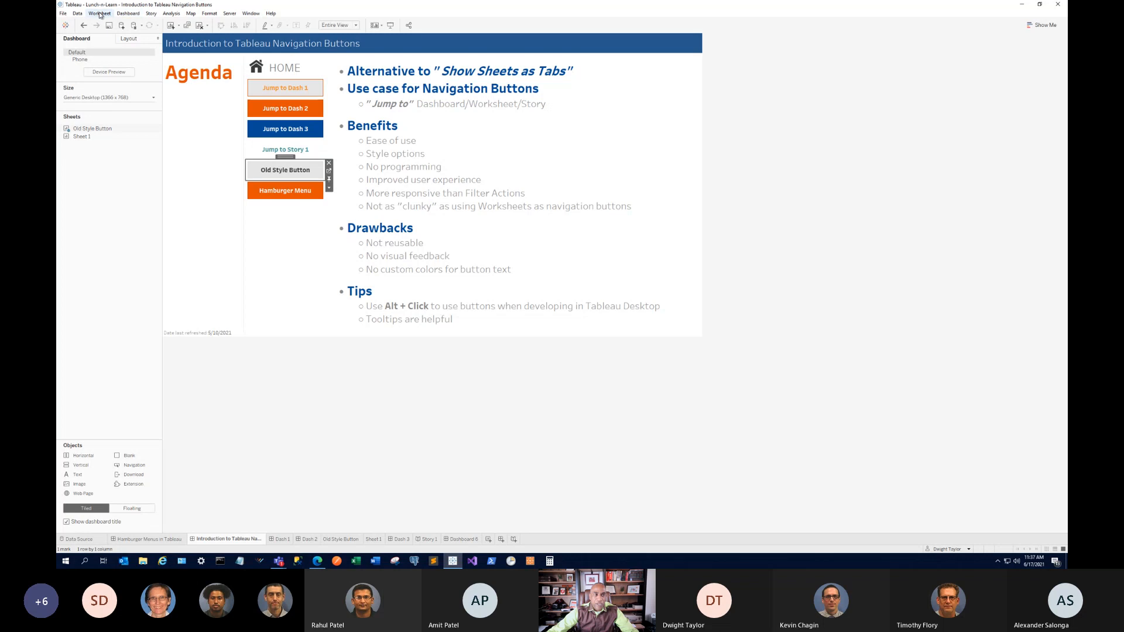
Inspect the GoToDash1 1 action's settings in Dashboard Actions without changing them.
left_click(128, 13)
left_click(157, 115)
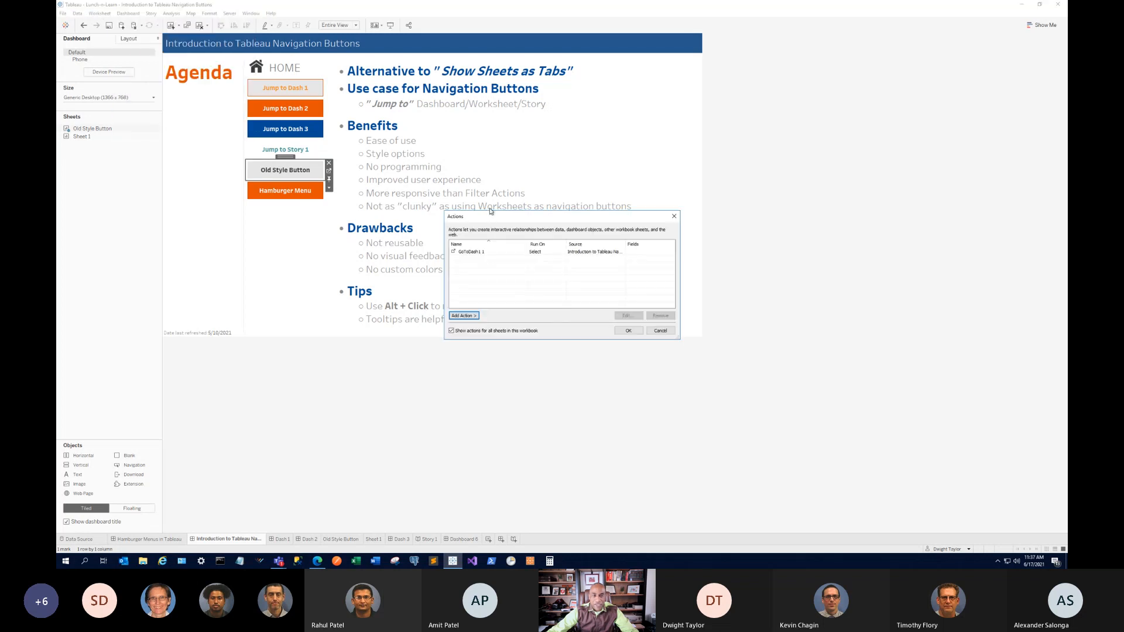
left_click(496, 252)
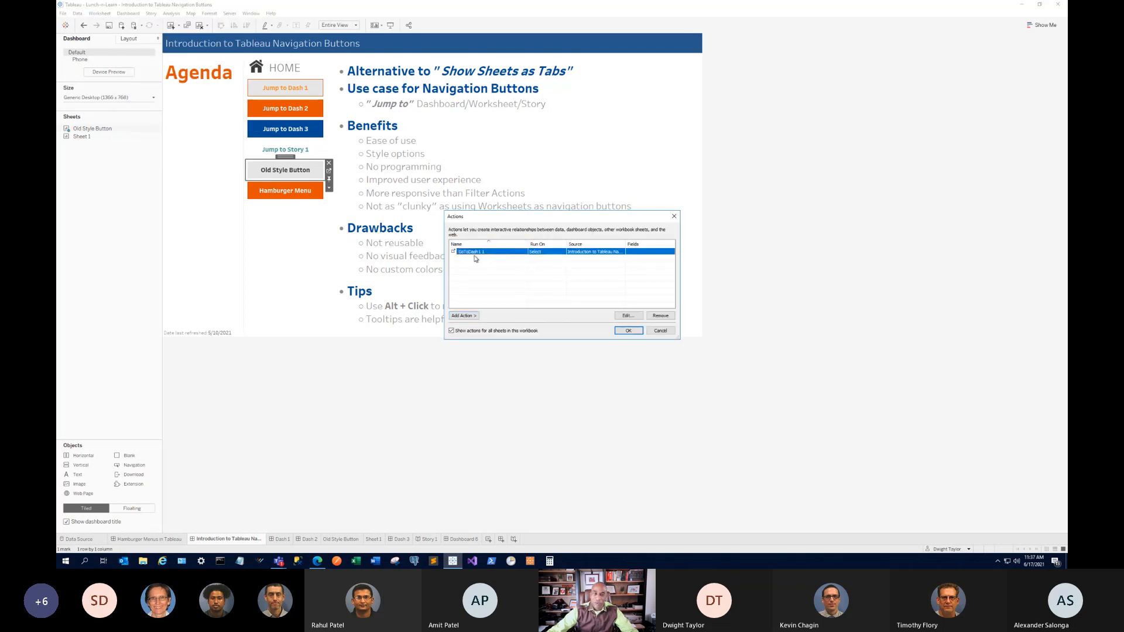
left_click(641, 317)
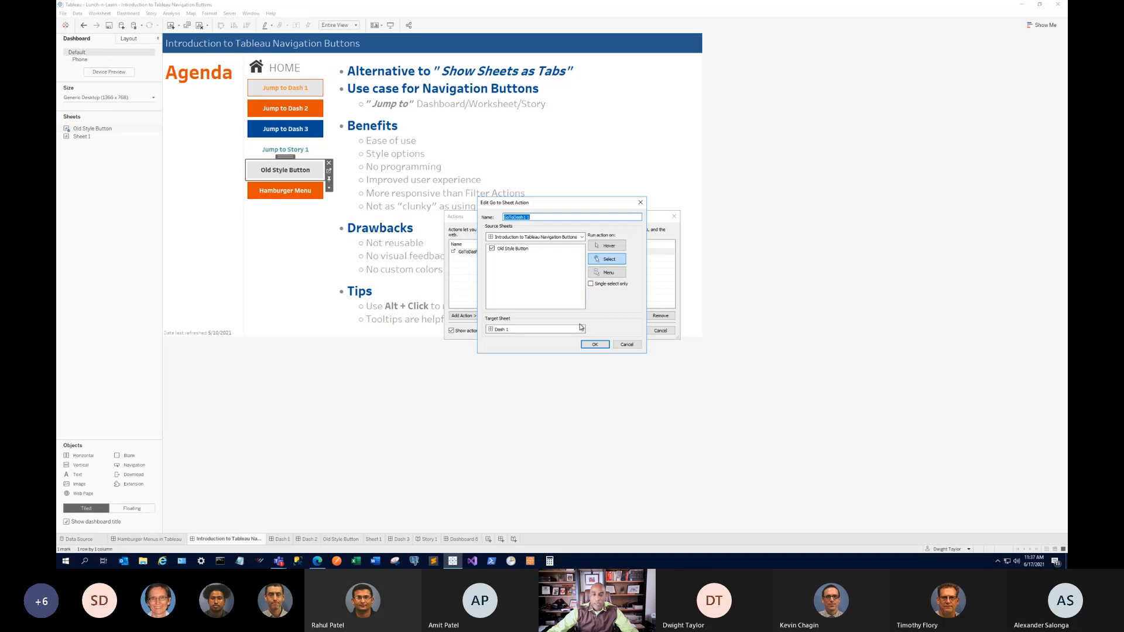
left_click(625, 345)
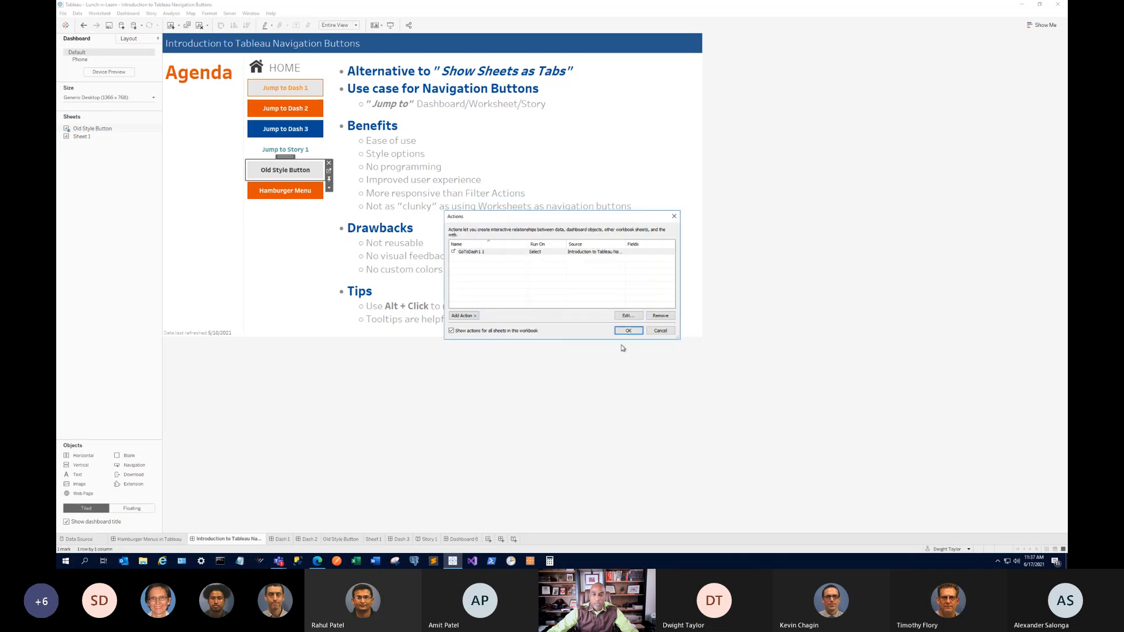
Browse the Add Action types, confirm GoToDash1 1 unchanged, and present full-screen.
left_click(462, 316)
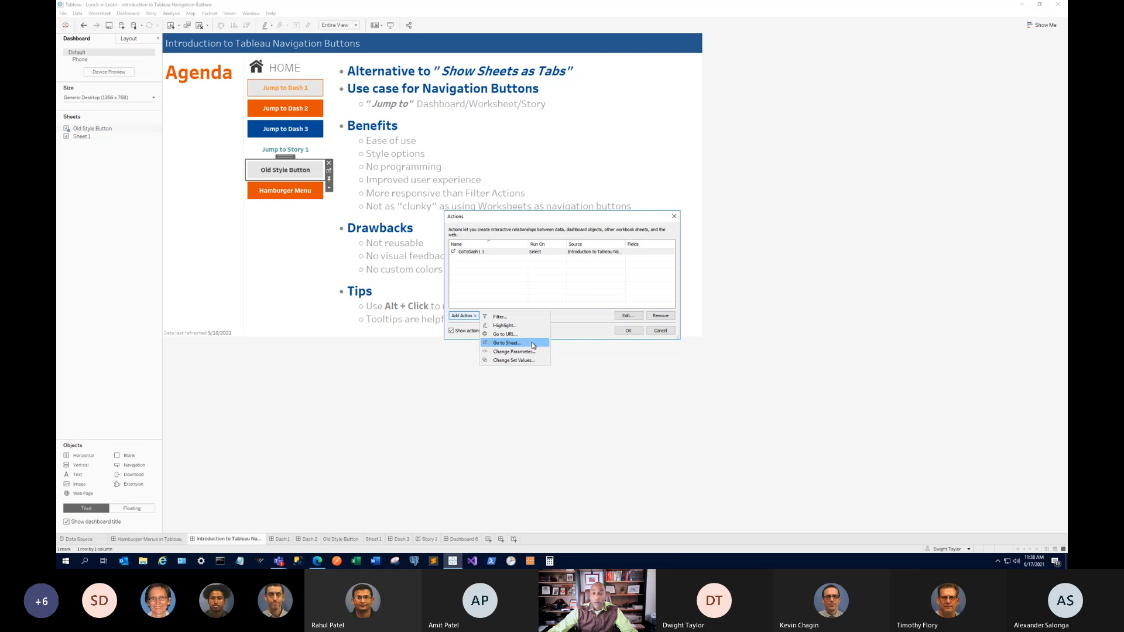
left_click(570, 324)
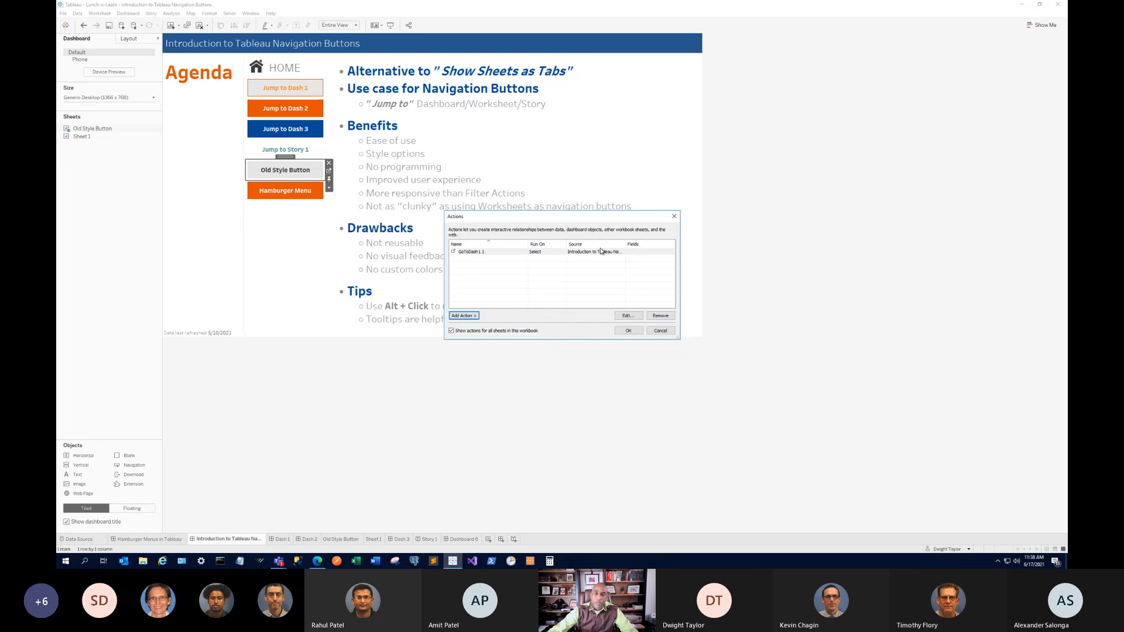
double_click(601, 252)
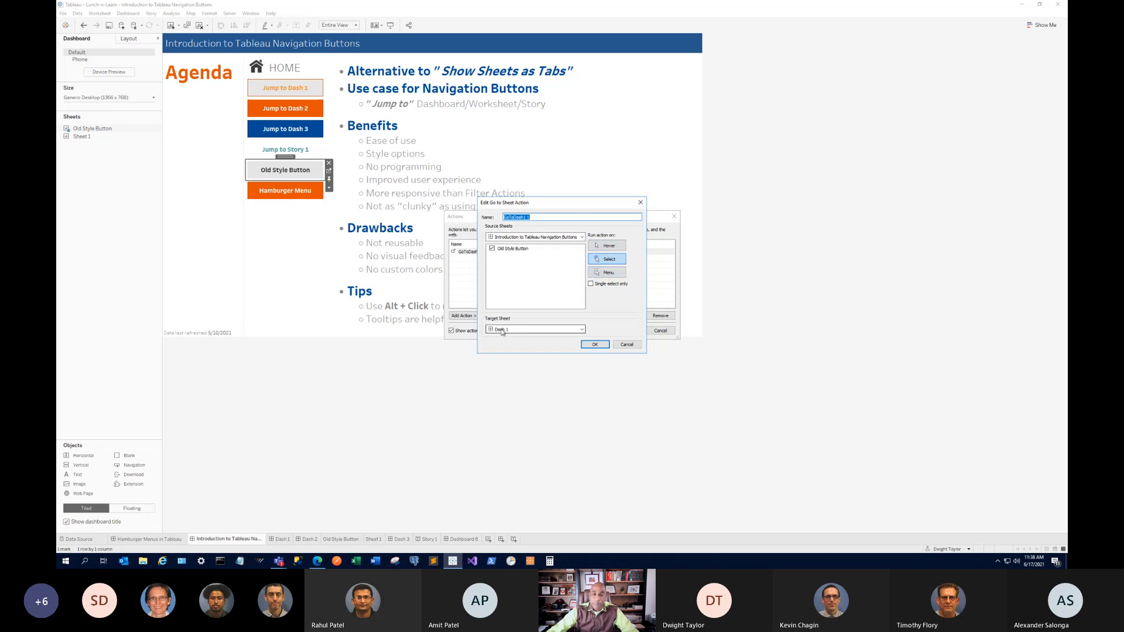
left_click(596, 345)
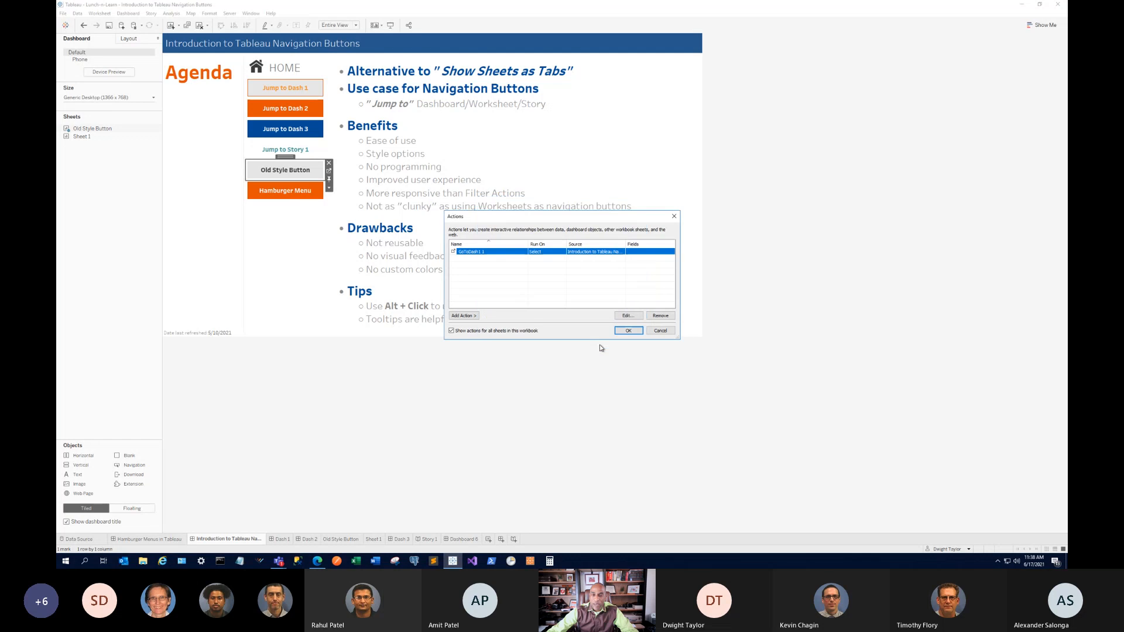
left_click(661, 330)
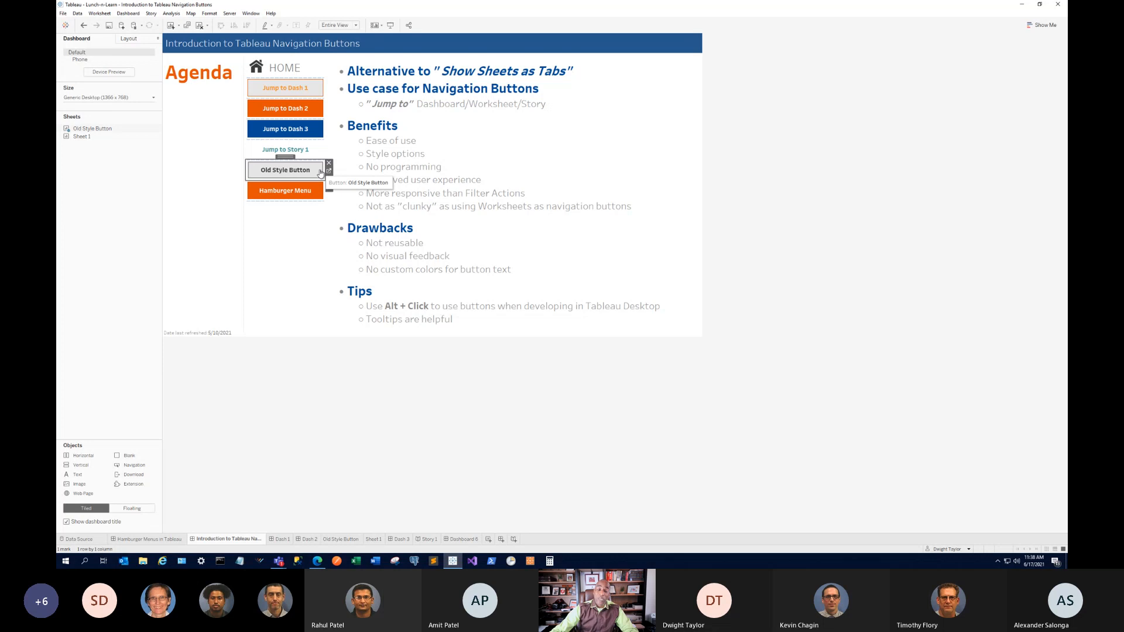
left_click(391, 25)
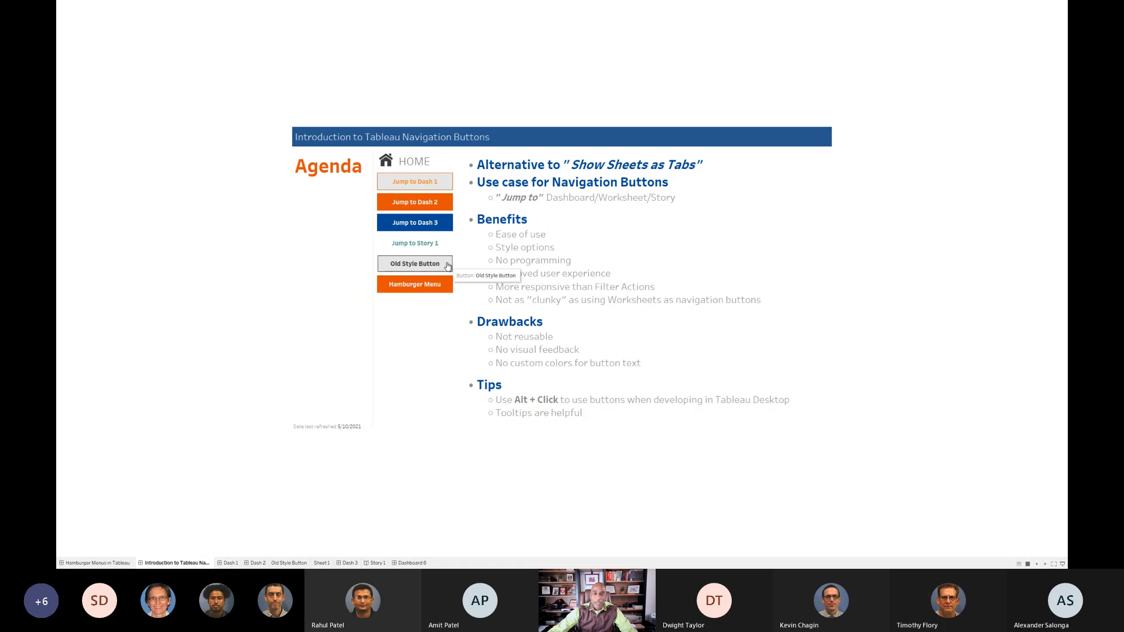
left_click(447, 267)
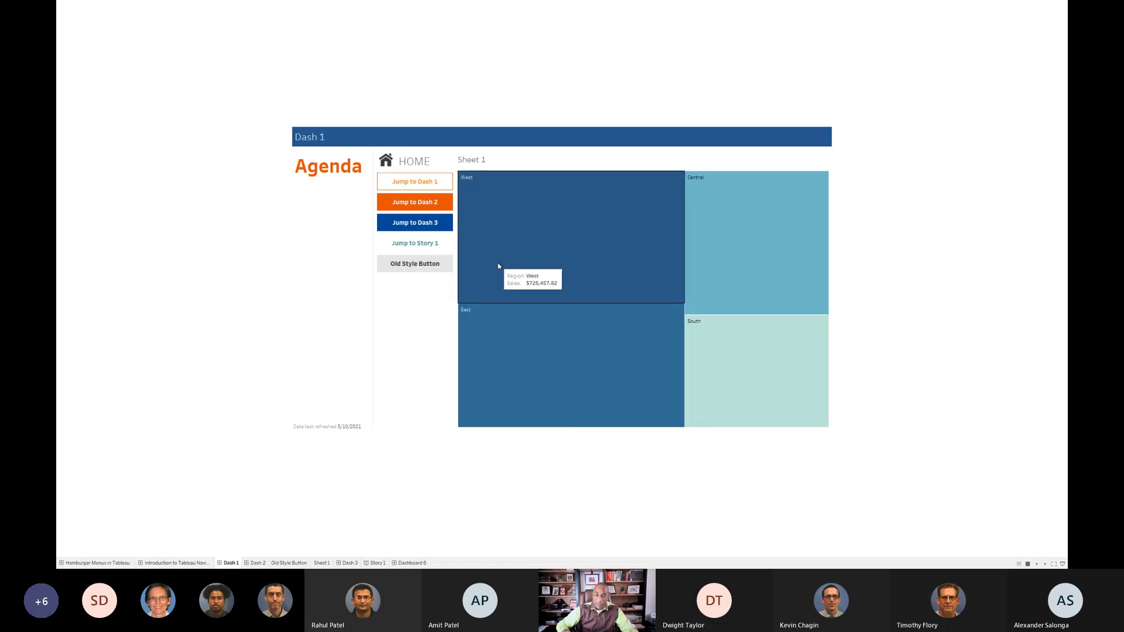
left_click(497, 266)
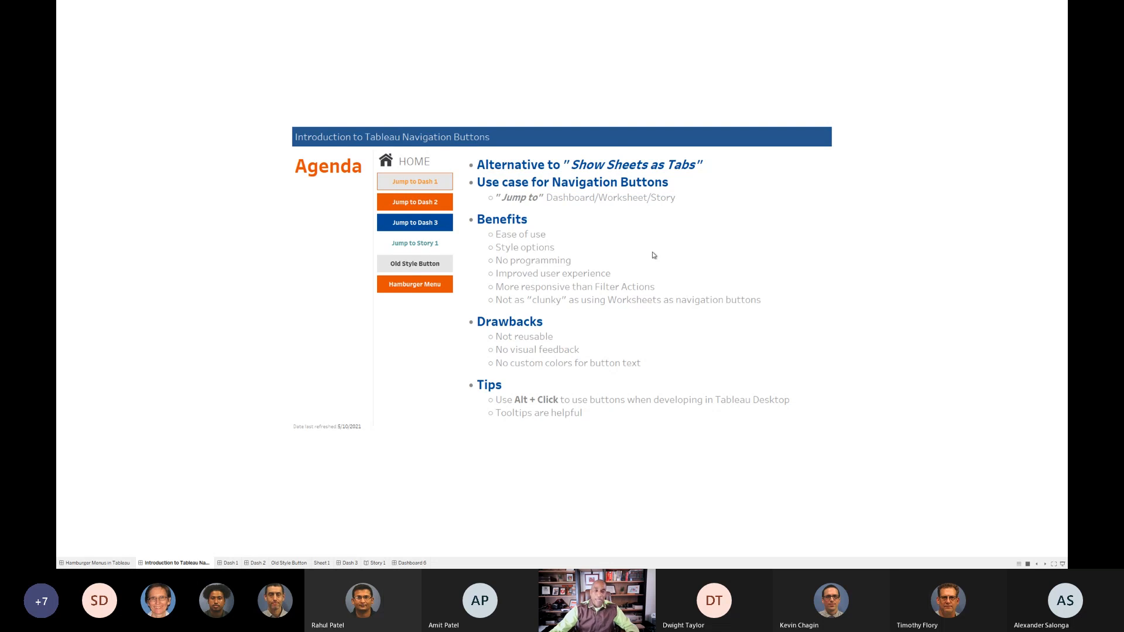
Exit full-screen presentation with Esc, back to the agenda dashboard editor.
key("Escape")
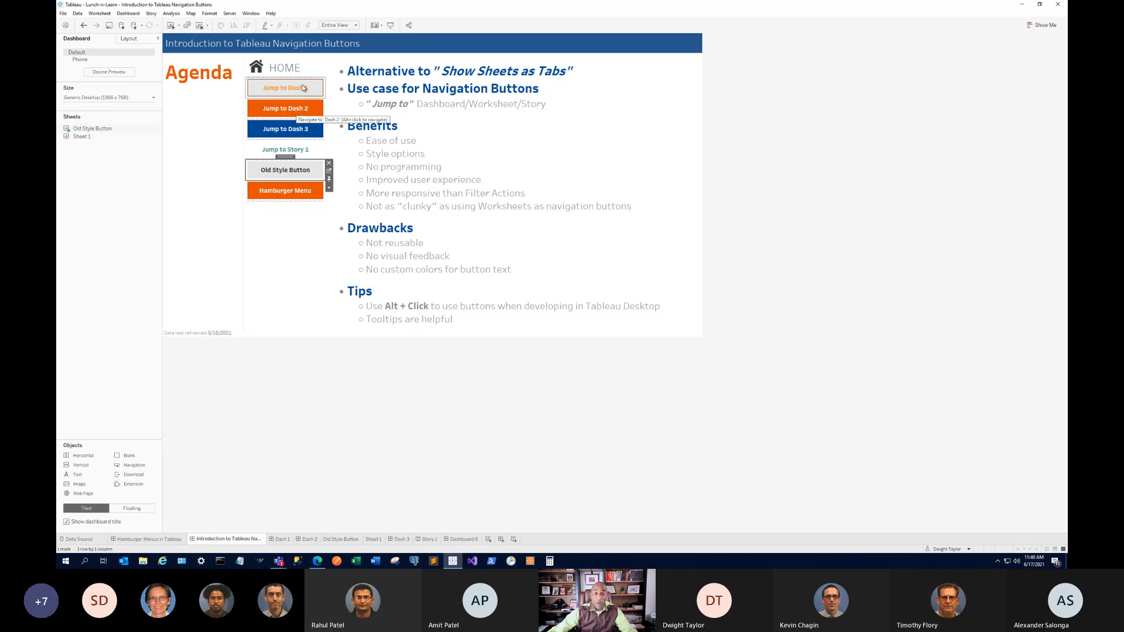
Present full-screen, then jump to Dash 1, Dash 2 and Dash 3 using their buttons.
left_click(390, 25)
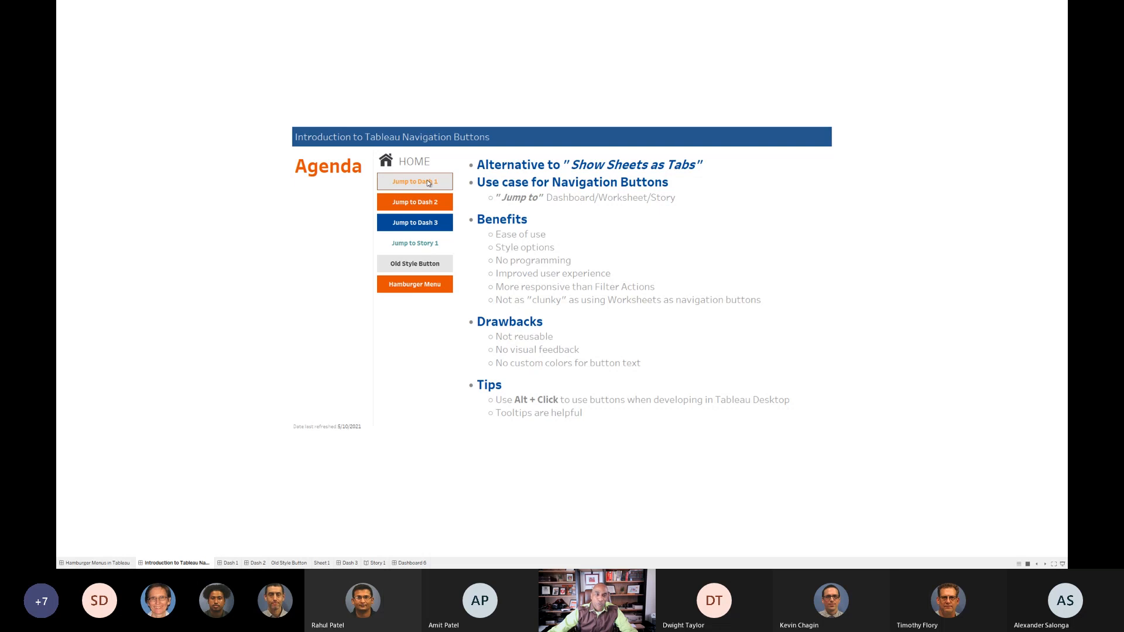
left_click(427, 183)
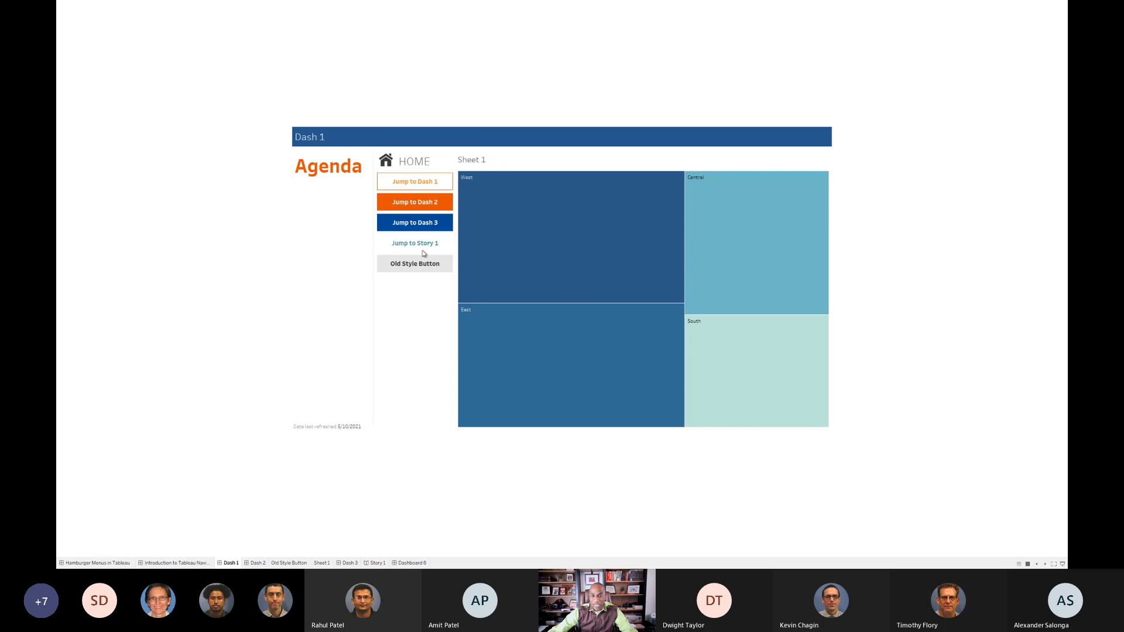
left_click(429, 209)
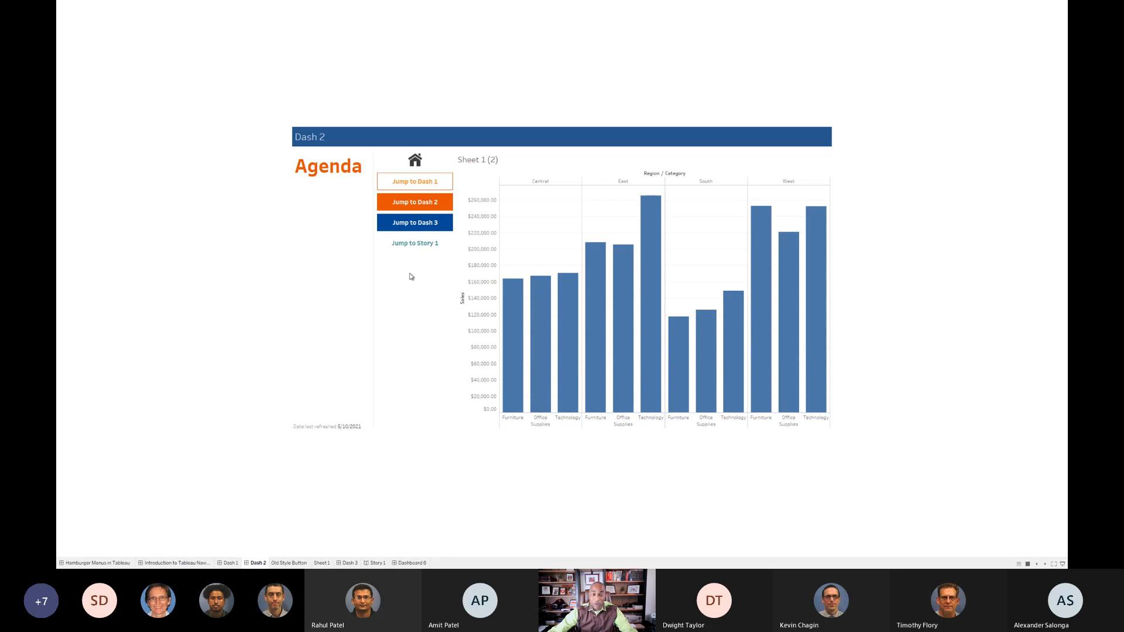
left_click(416, 224)
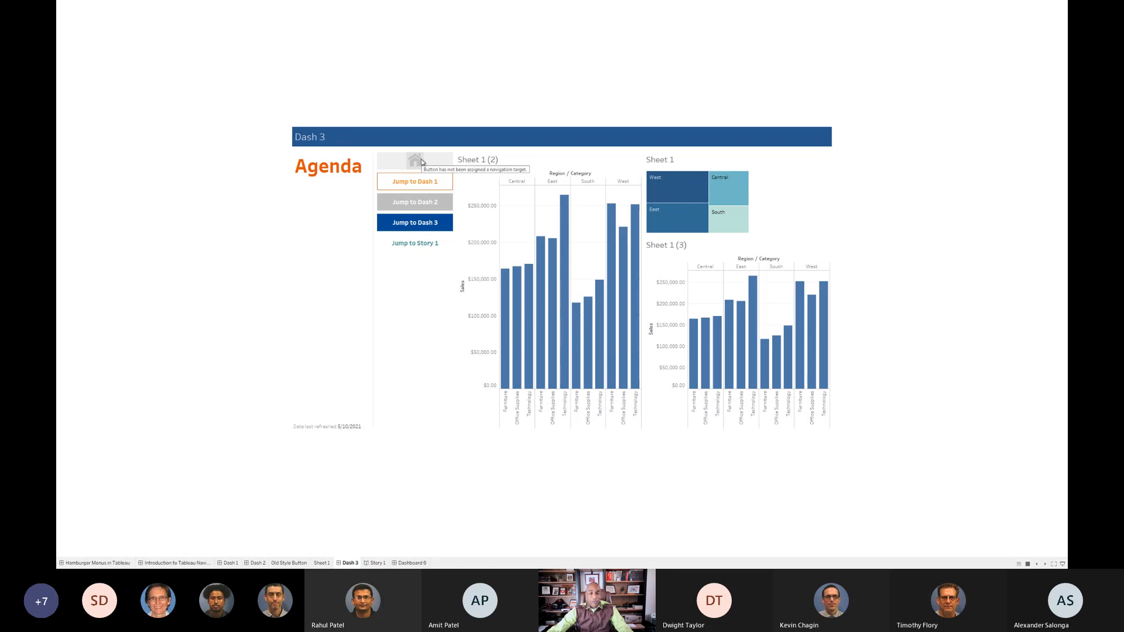
Exit presentation with Esc and reopen the Introduction to Tableau Navigation Buttons tab.
key("Escape")
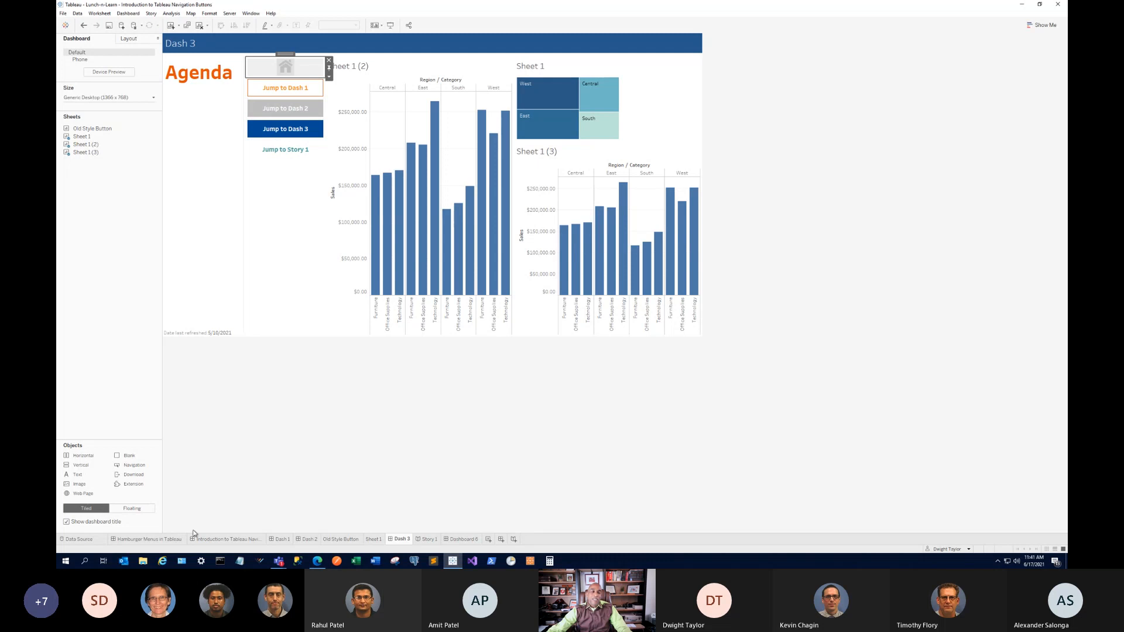
left_click(213, 538)
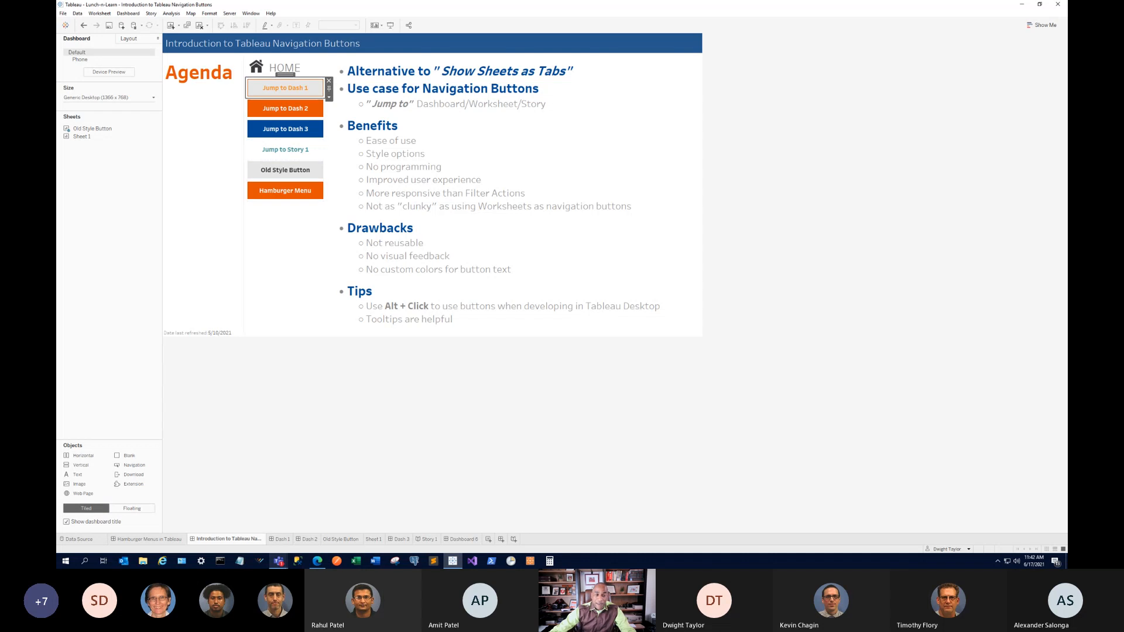
Switch between the Dash 1 and Introduction dashboard tabs, ending on Introduction.
left_click(282, 539)
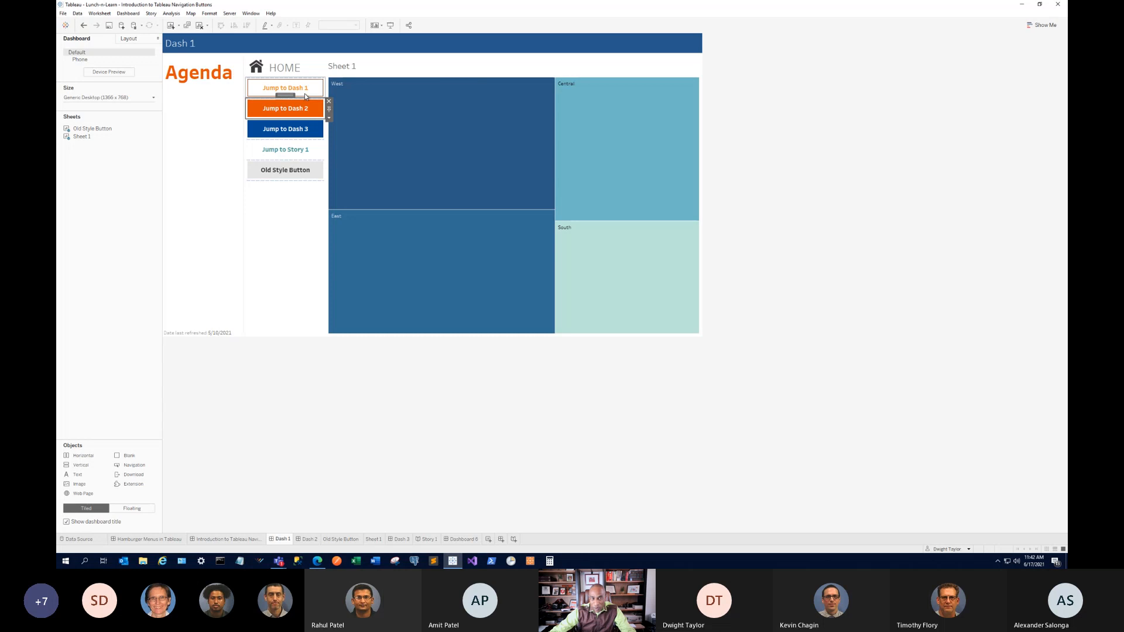
left_click(236, 541)
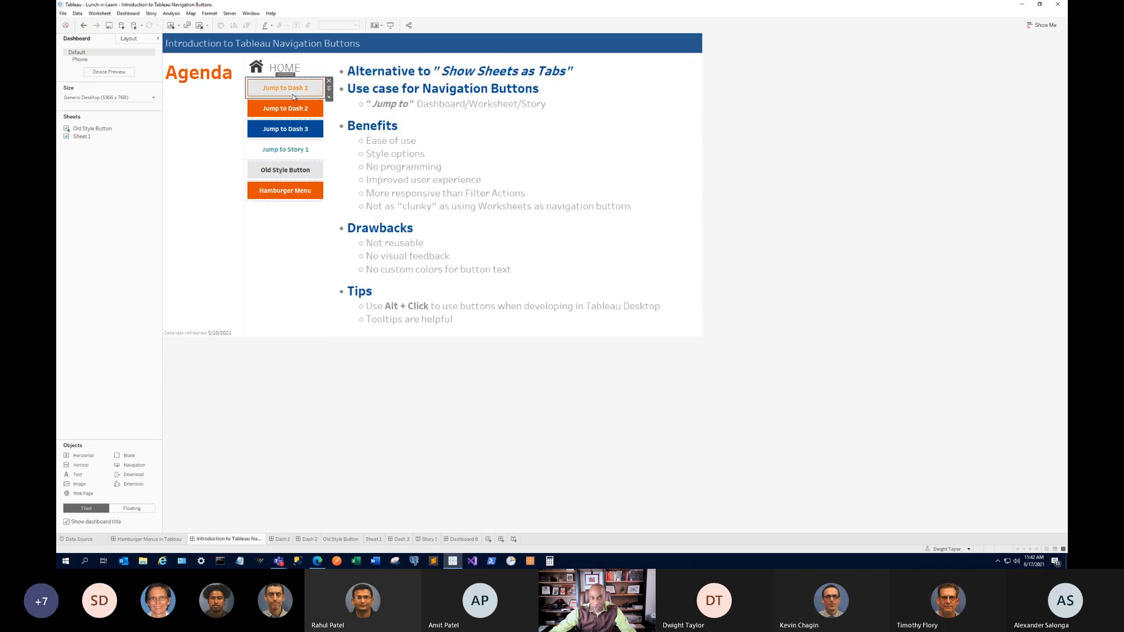
left_click(280, 539)
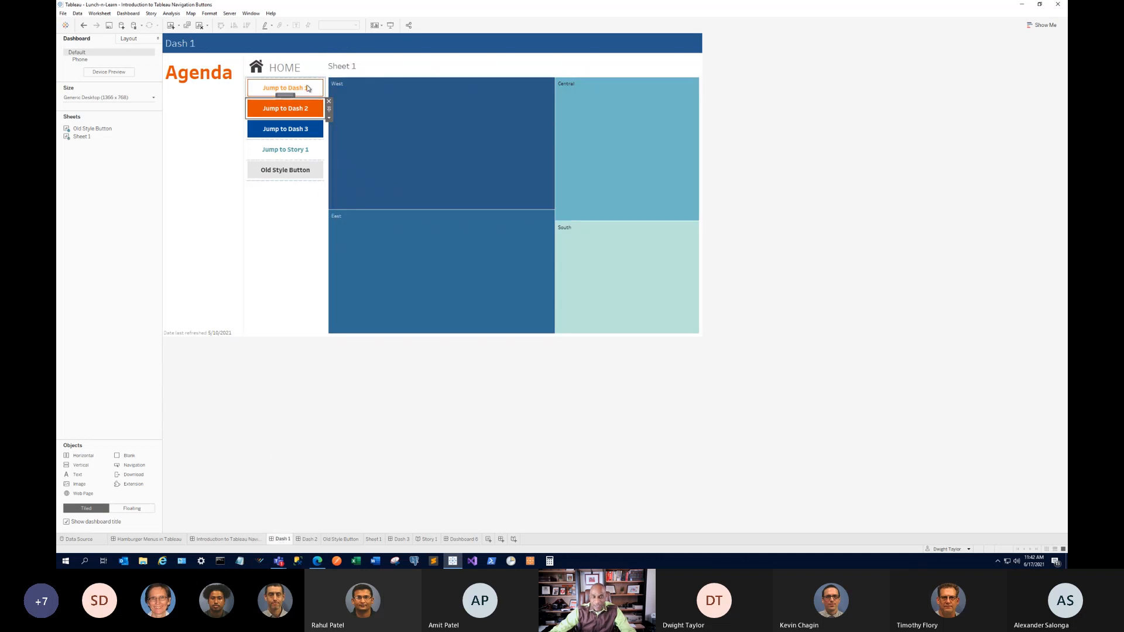
left_click(245, 541)
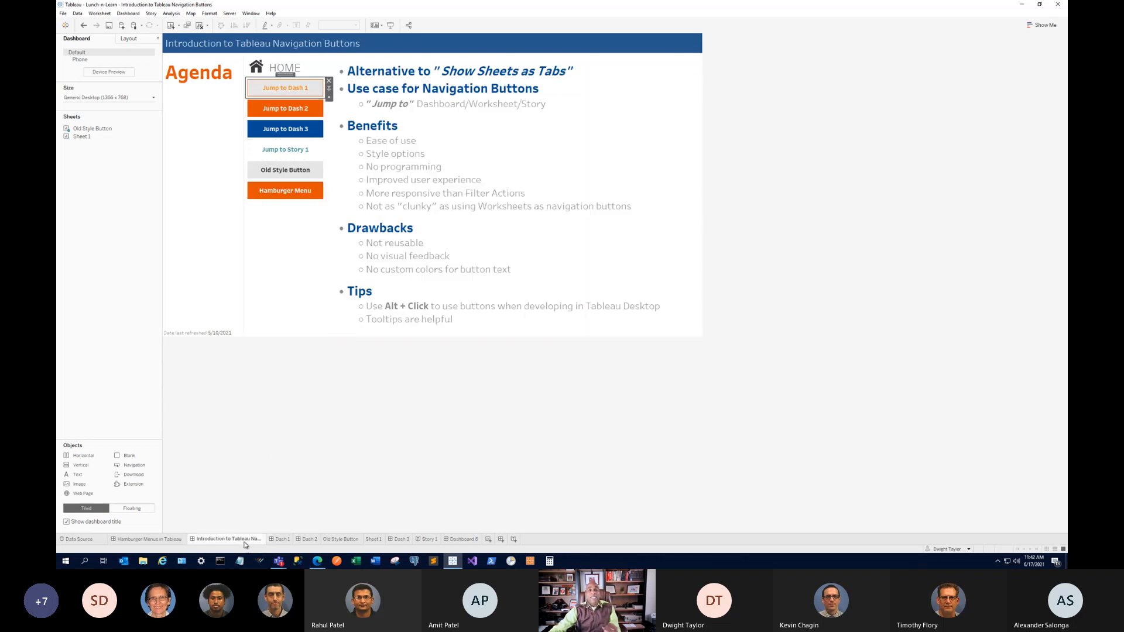
mouse_move(245, 541)
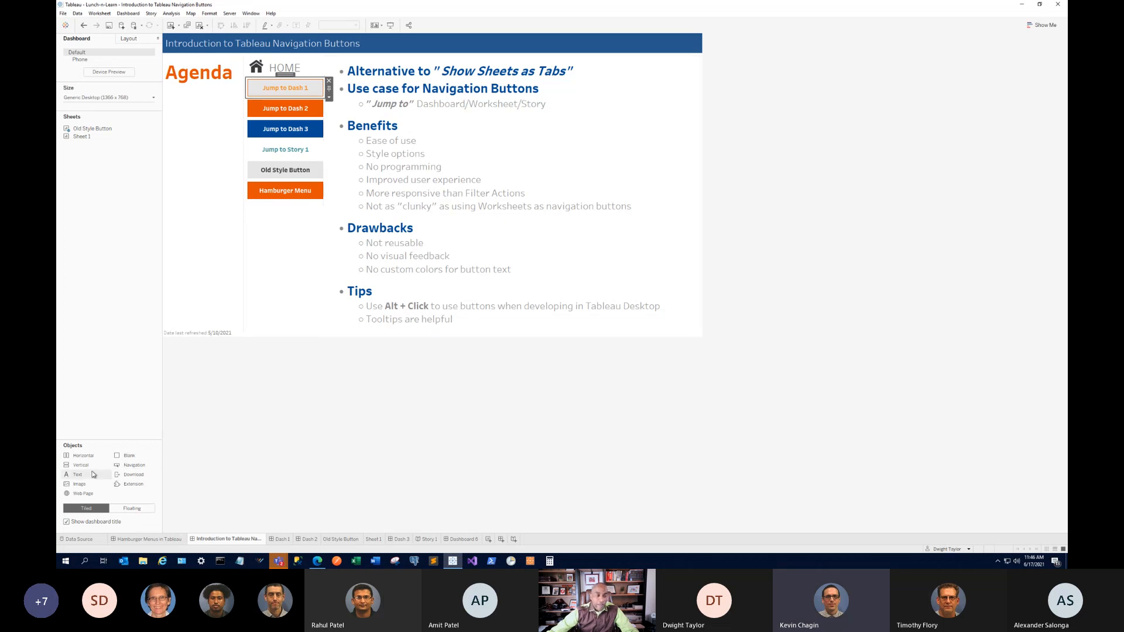
Add an image object below Hamburger Menu and load Home.png into it.
left_click_drag(75, 486, 285, 218)
left_click(606, 225)
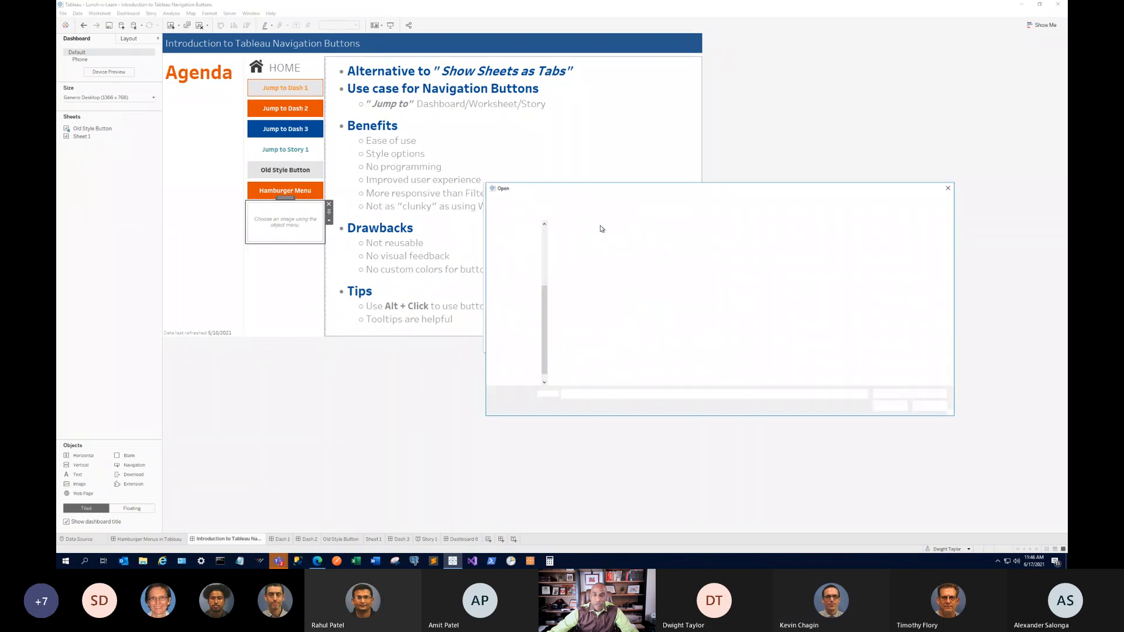
left_click(768, 237)
double_click(770, 236)
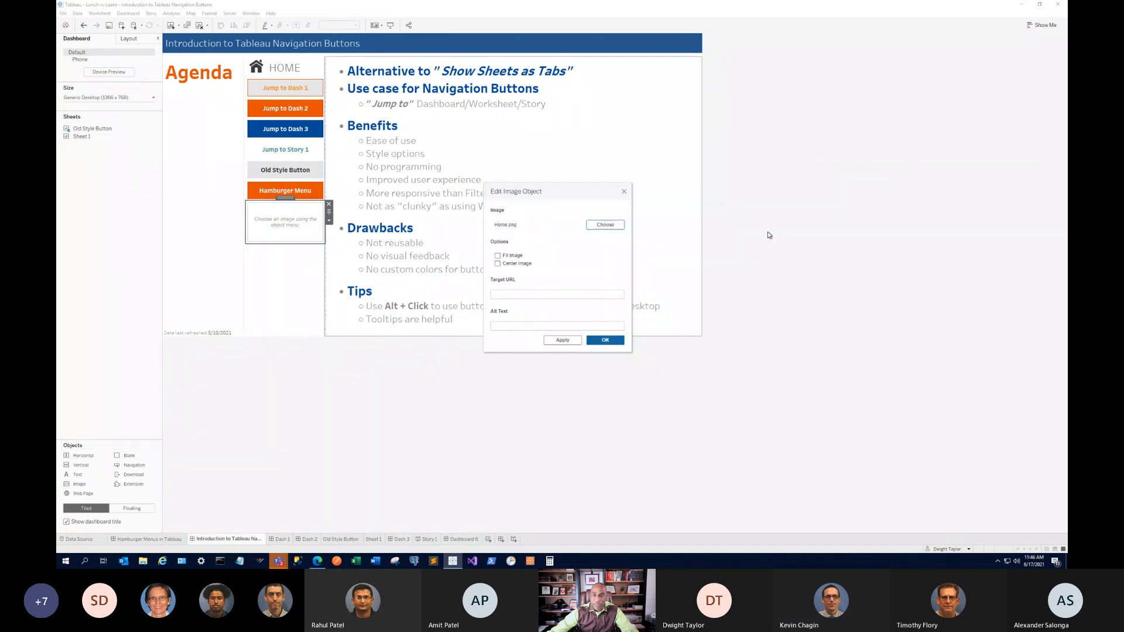
Enter the vizyul.com target URL, tick Fit Image and Center Image, and confirm.
left_click(520, 295)
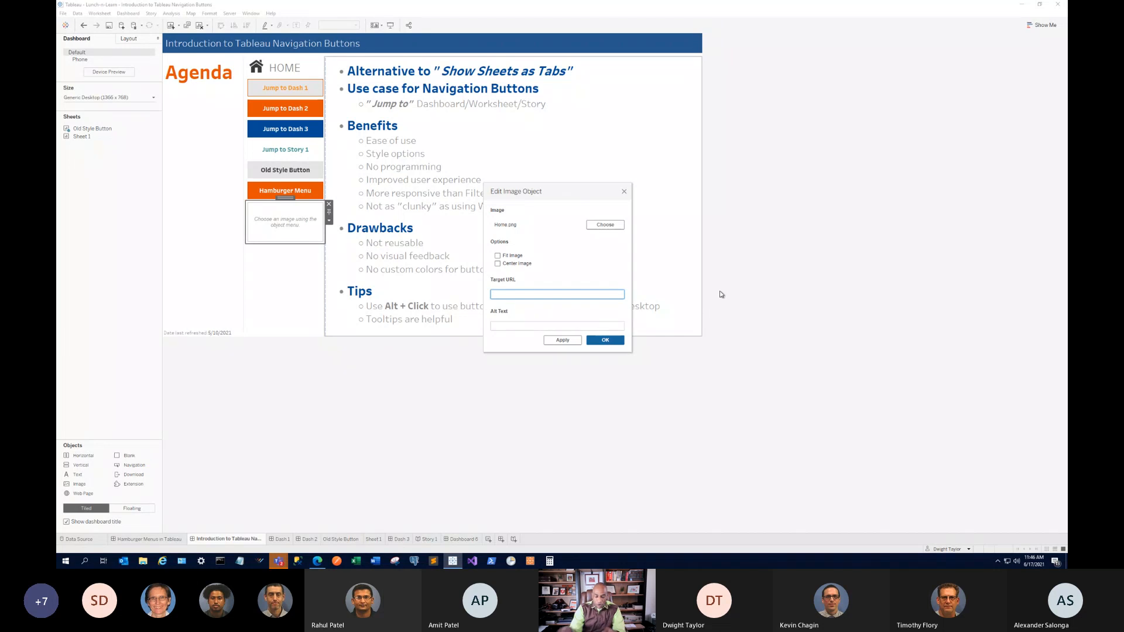
type("https:/")
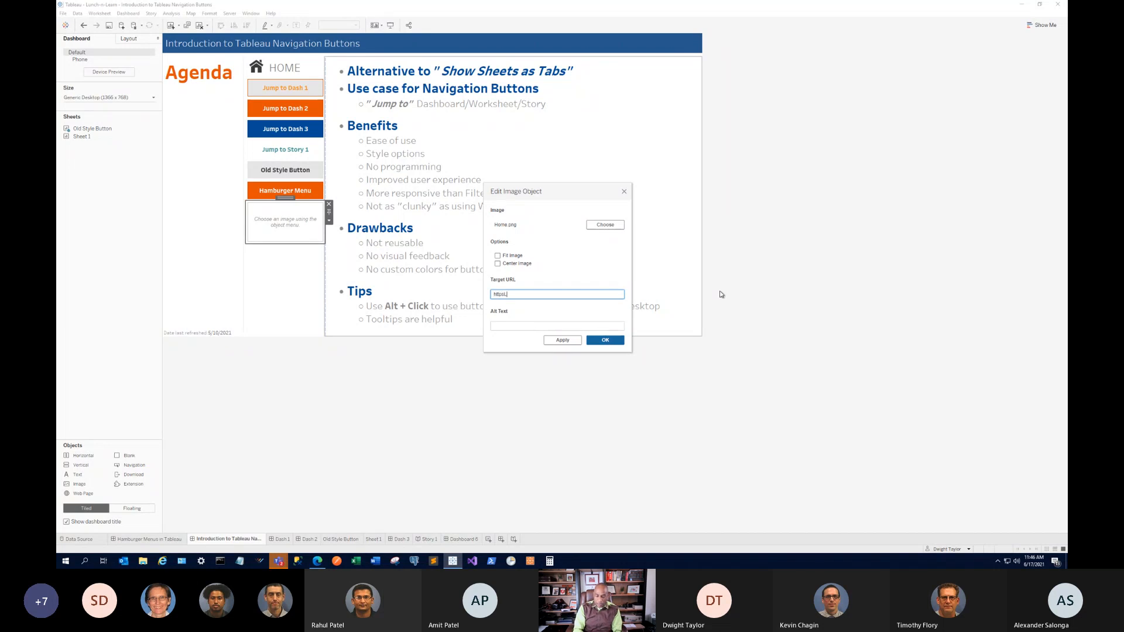
type("w")
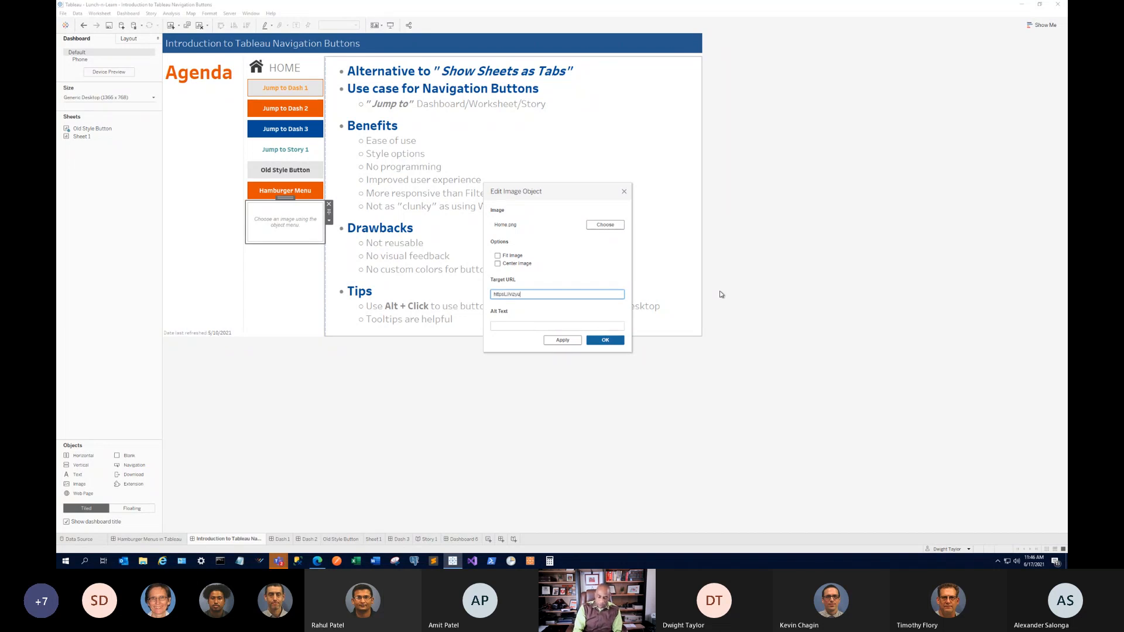
type("izyul.com")
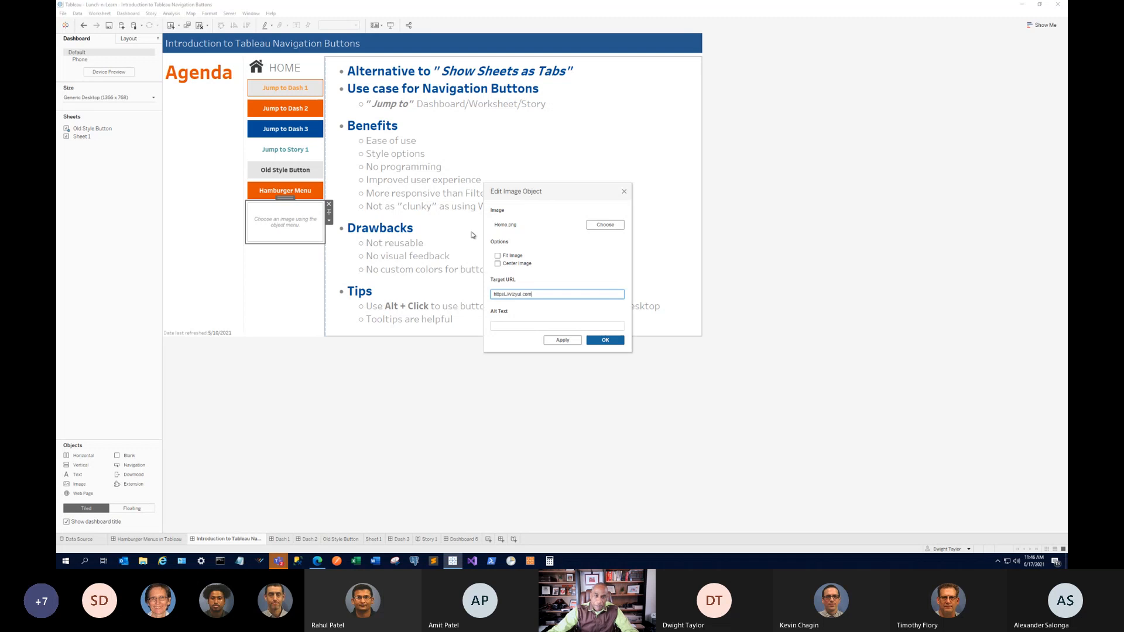
left_click(498, 255)
left_click(498, 263)
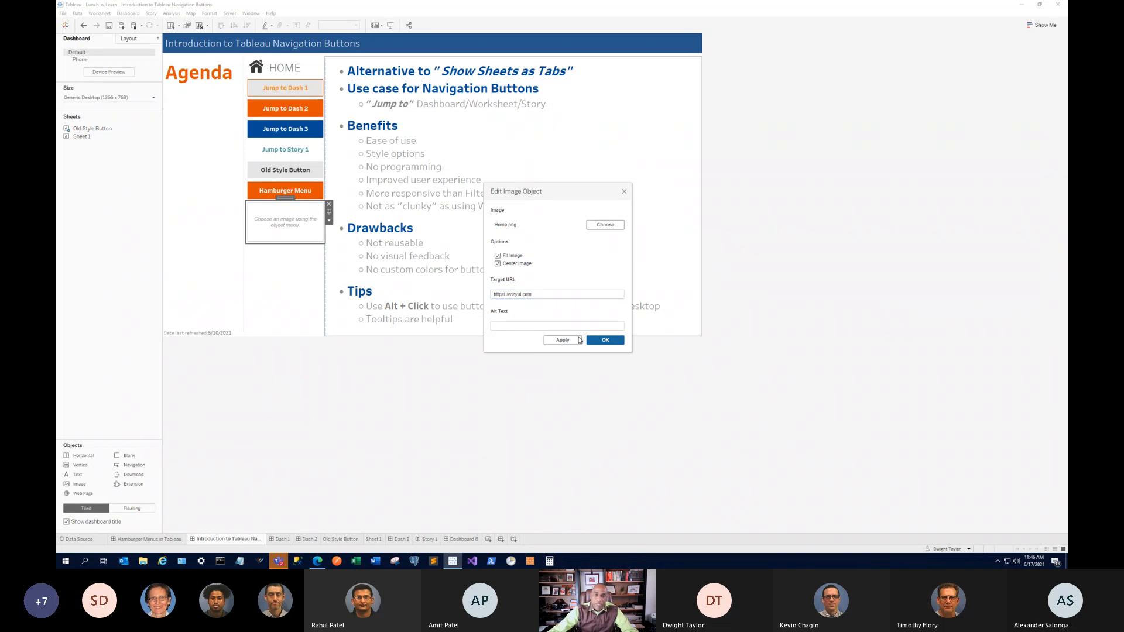
left_click(609, 341)
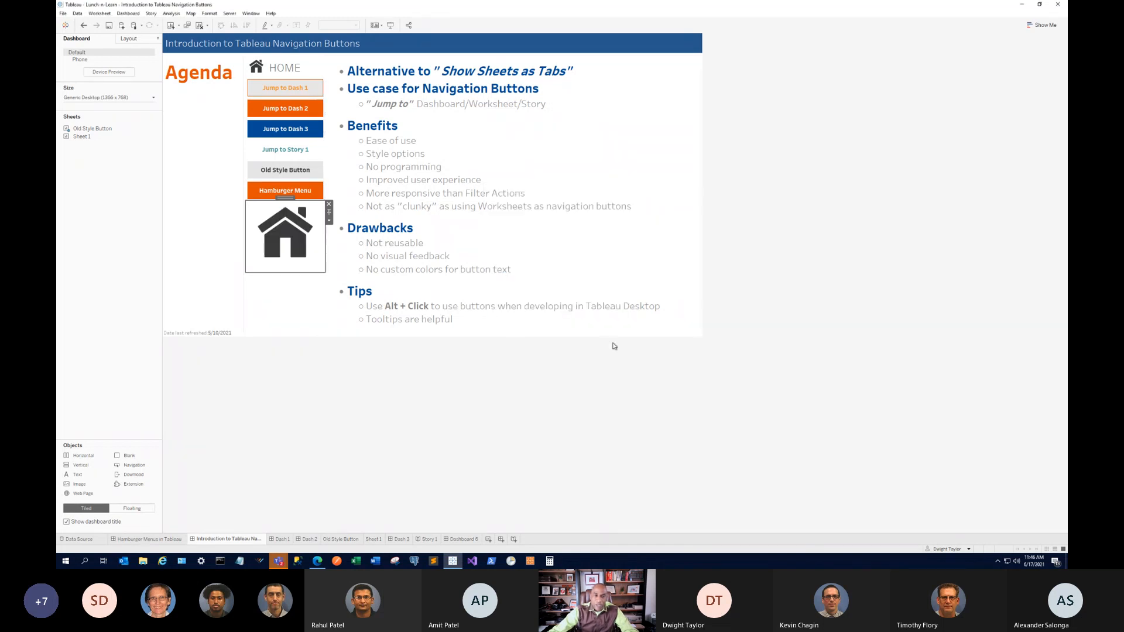
Test the house image's link, which fails in Edge, then return to Tableau.
left_click(291, 250)
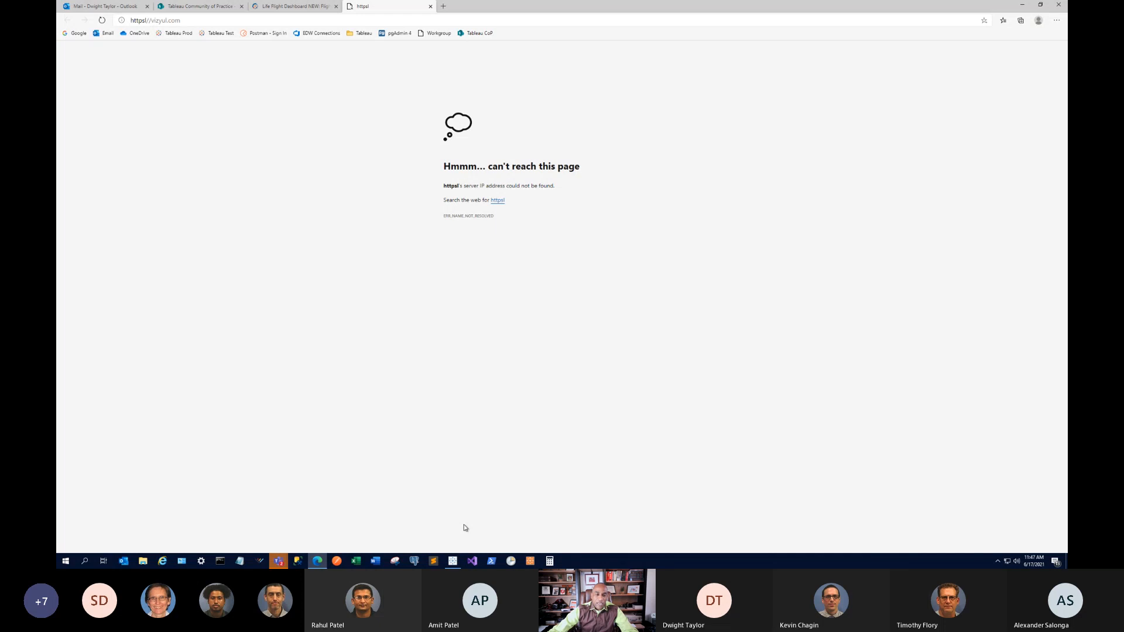
left_click(452, 561)
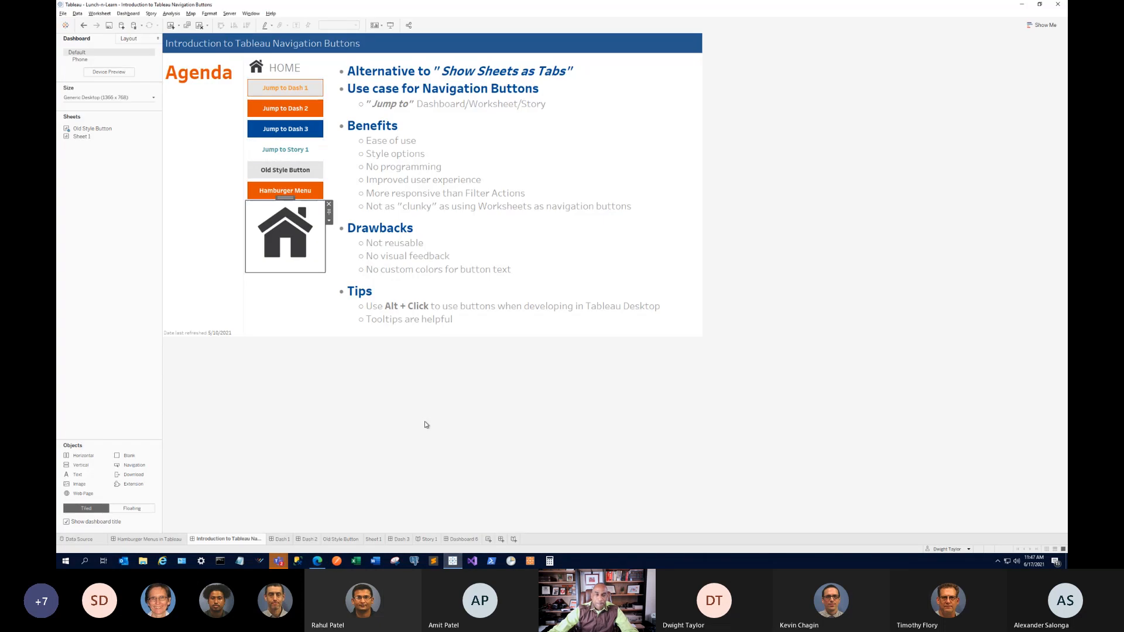
left_click(330, 222)
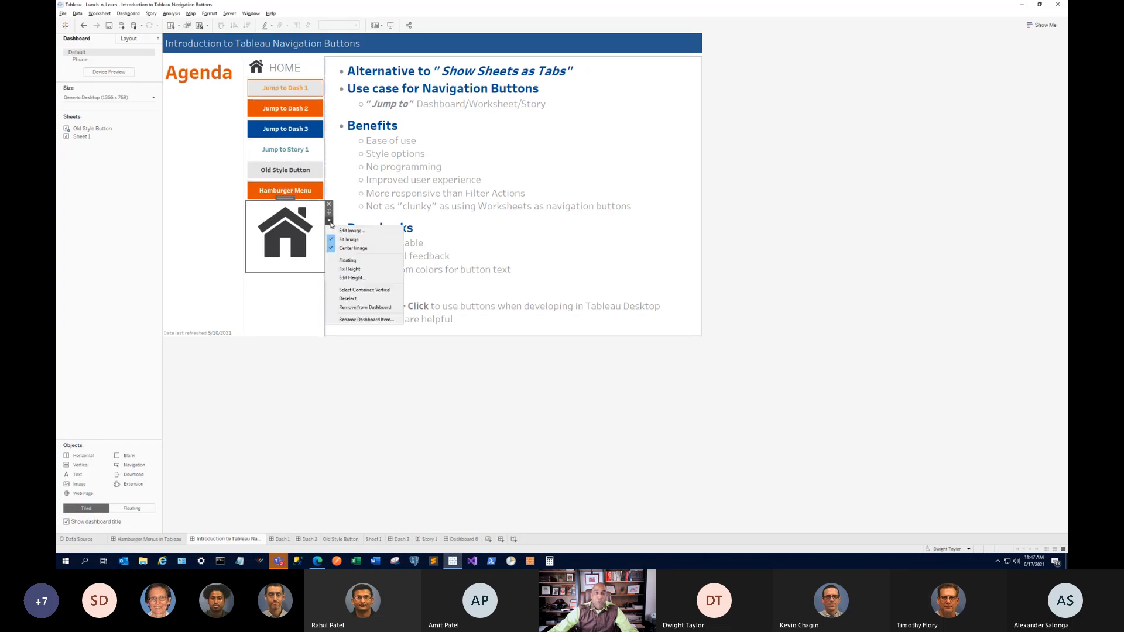
left_click(363, 232)
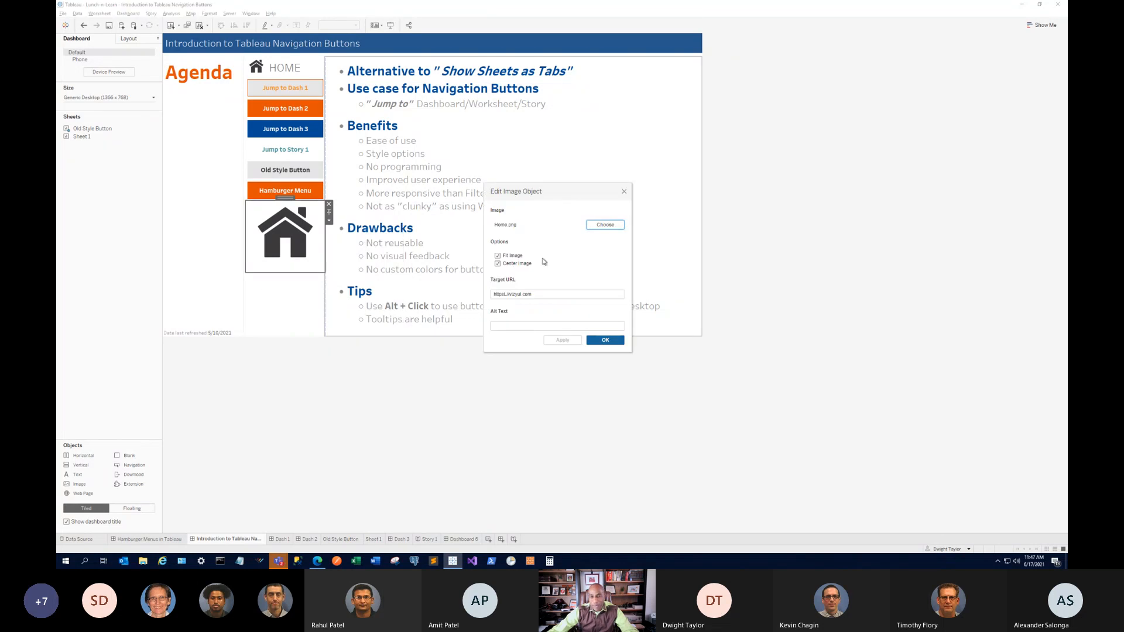
left_click(532, 294)
triple_click(533, 295)
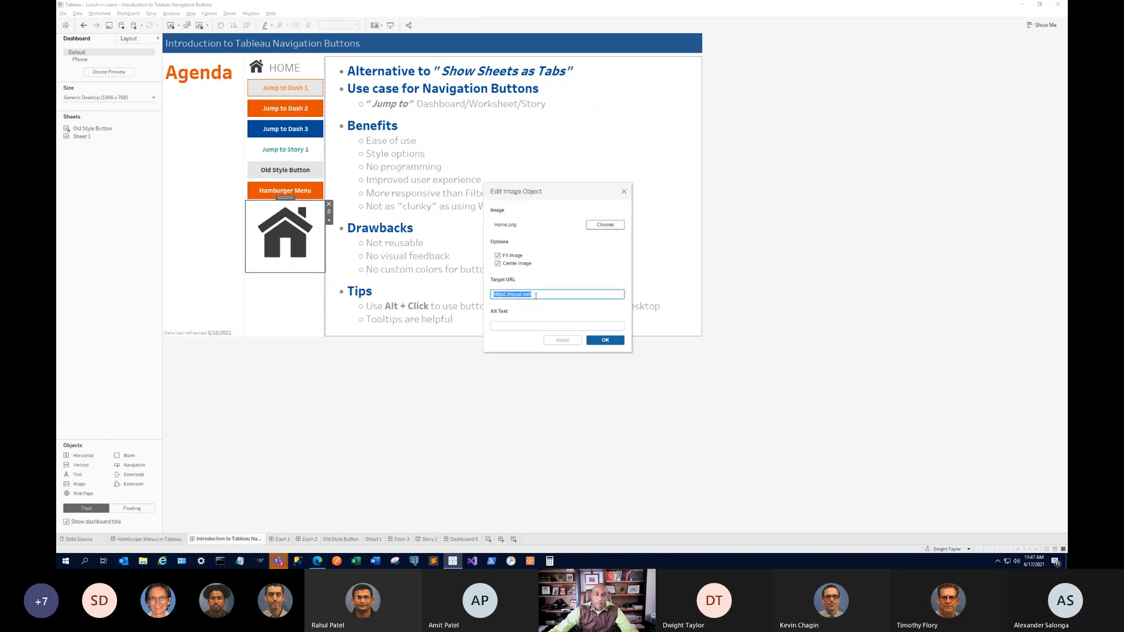
key("Home")
key("Right")
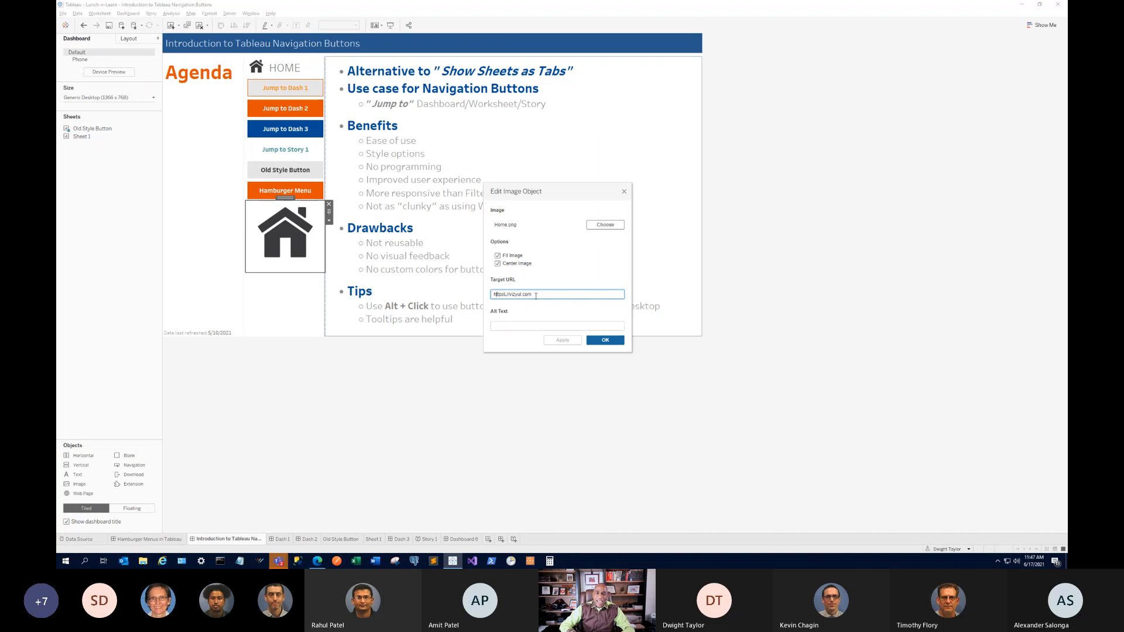
key("Right")
key("Right")
key("Right")
key("Right")
type(":")
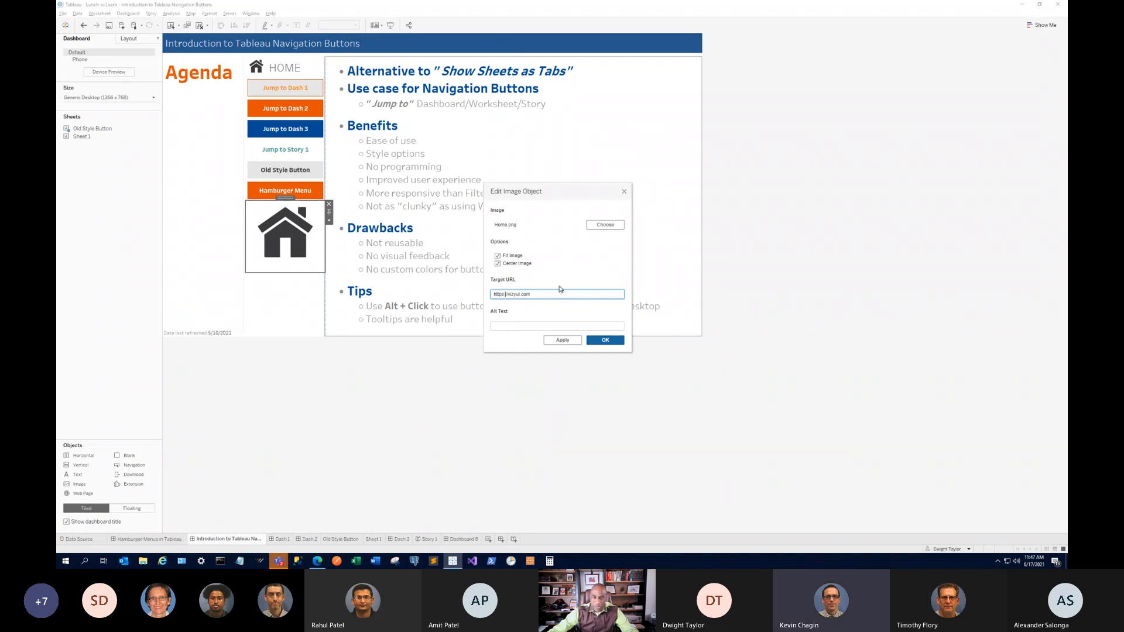
left_click(563, 340)
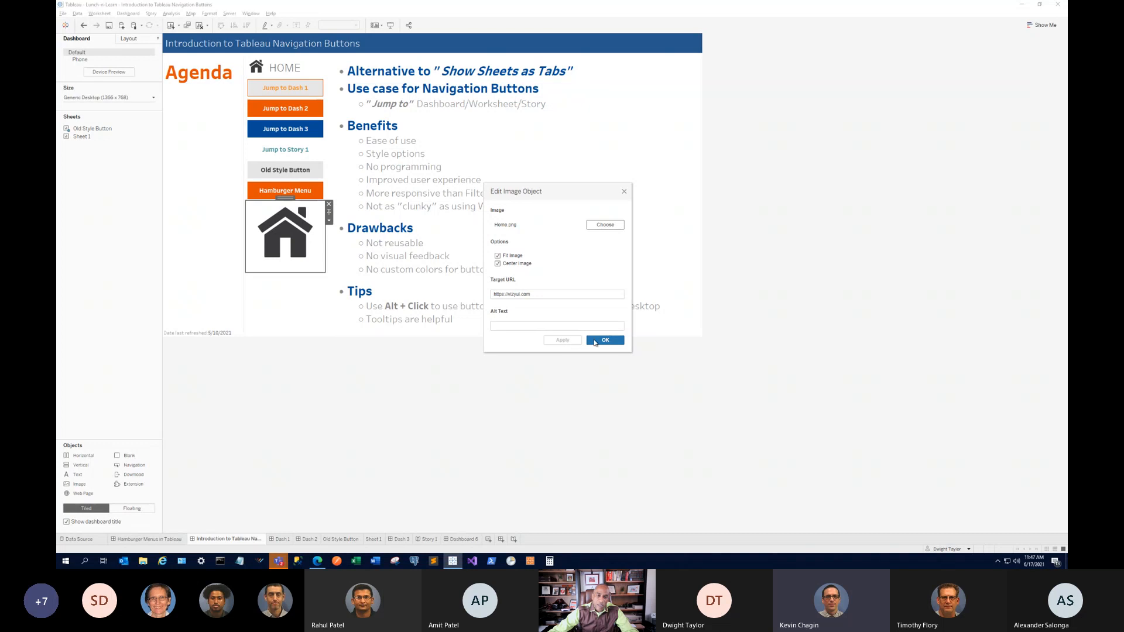
left_click(595, 341)
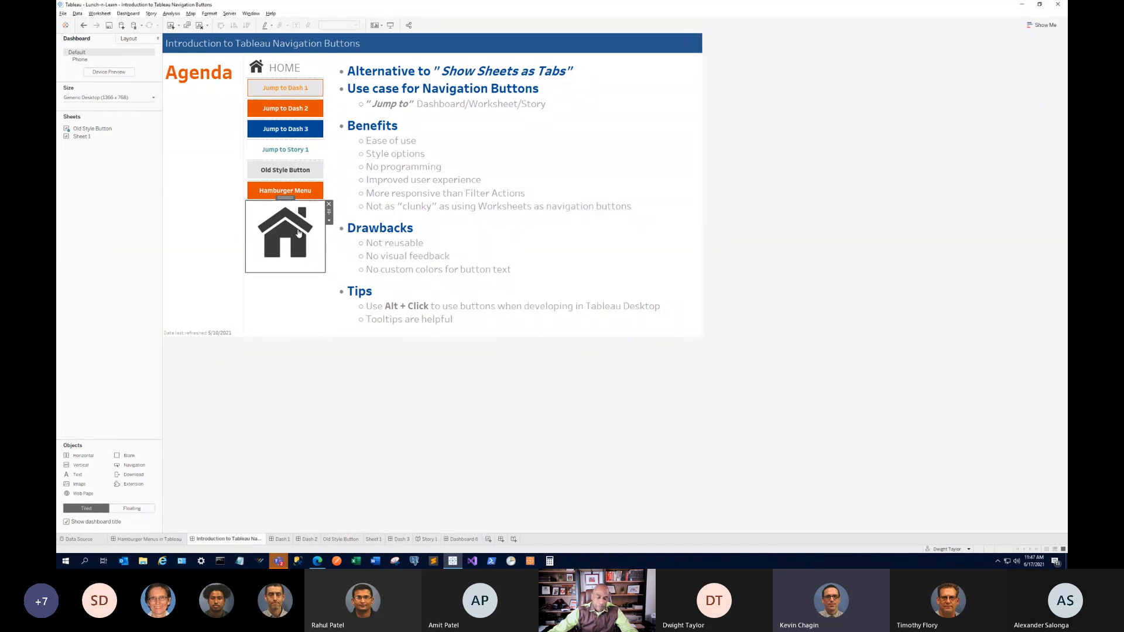
Test the Home image link by opening vizyul.com in Edge, then return to the Tableau dashboard.
left_click(299, 233)
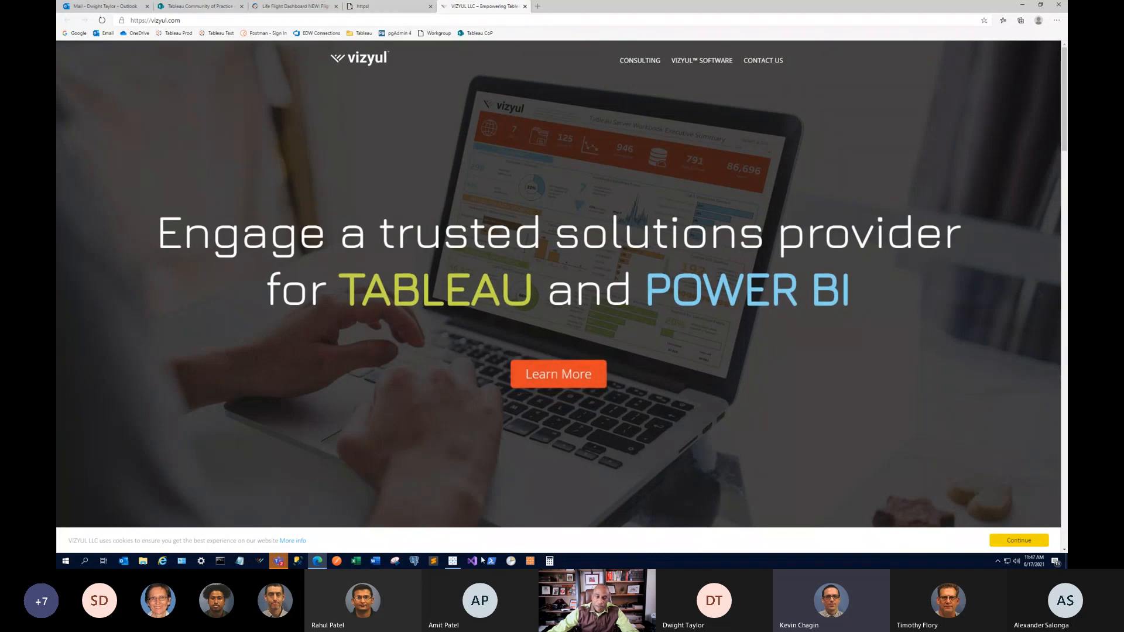
left_click(452, 521)
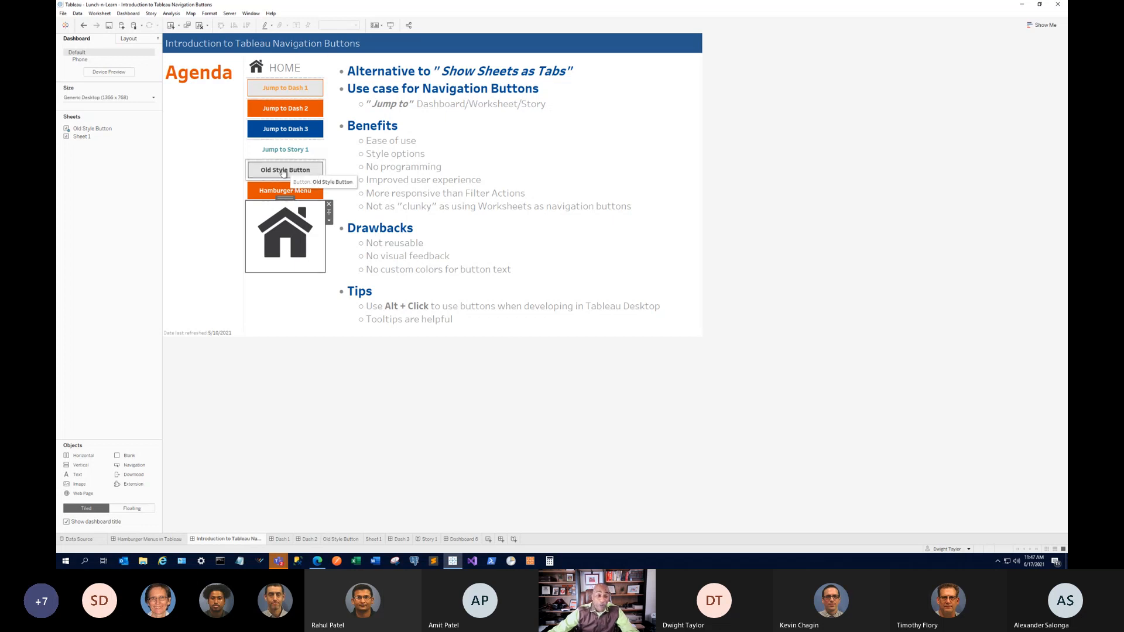
left_click(360, 180)
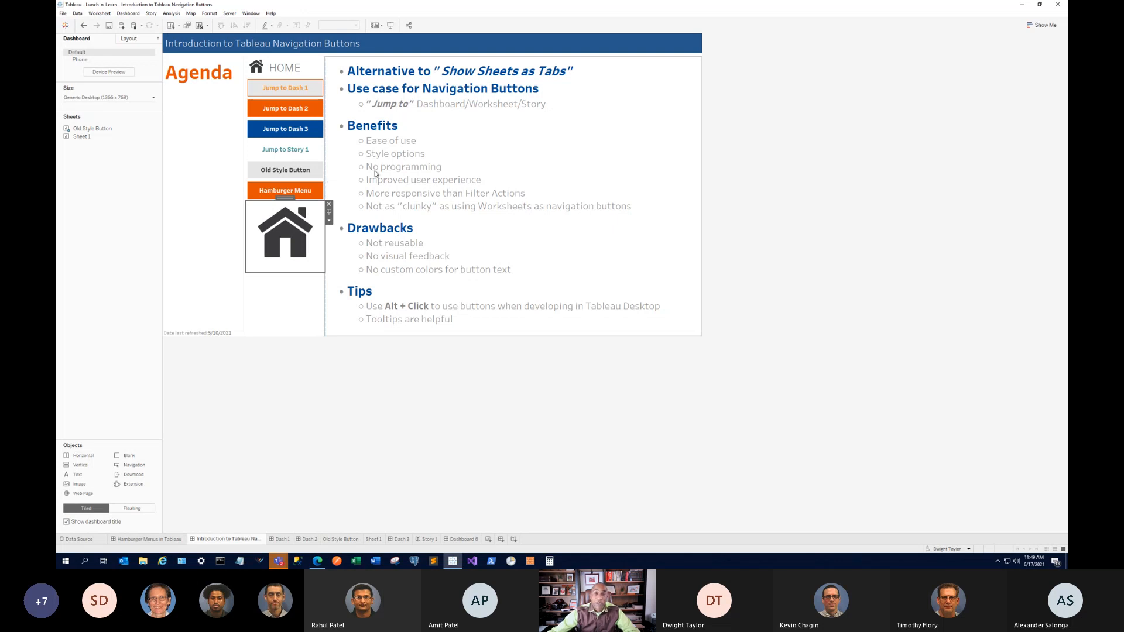
left_click(282, 561)
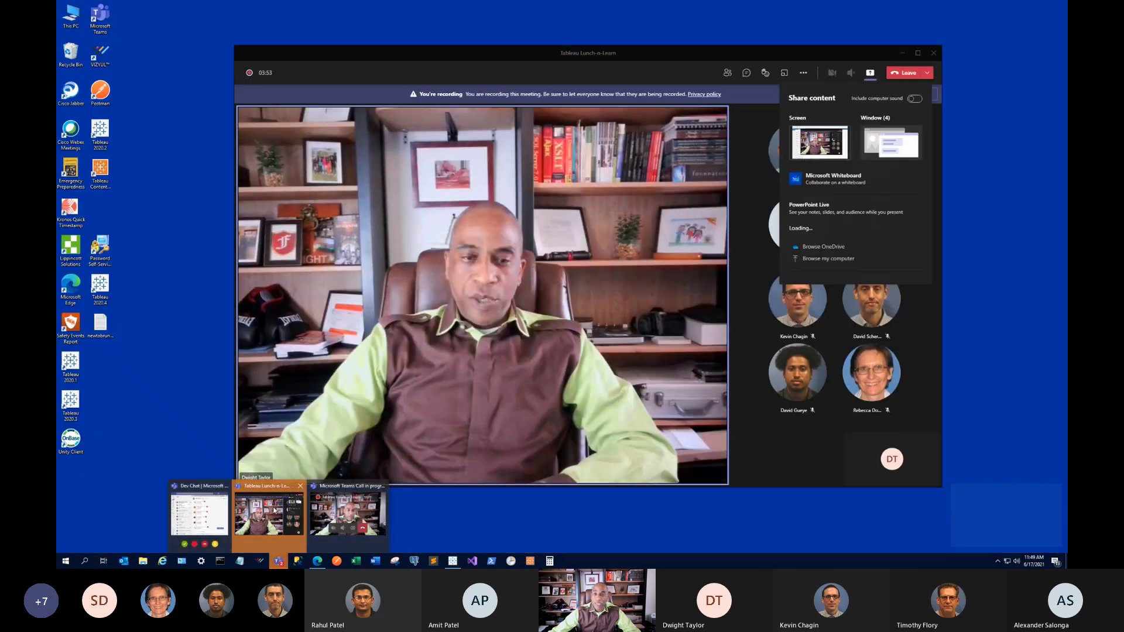
Bring the Teams meeting forward and end the screen share of the Tableau dashboard.
left_click(273, 510)
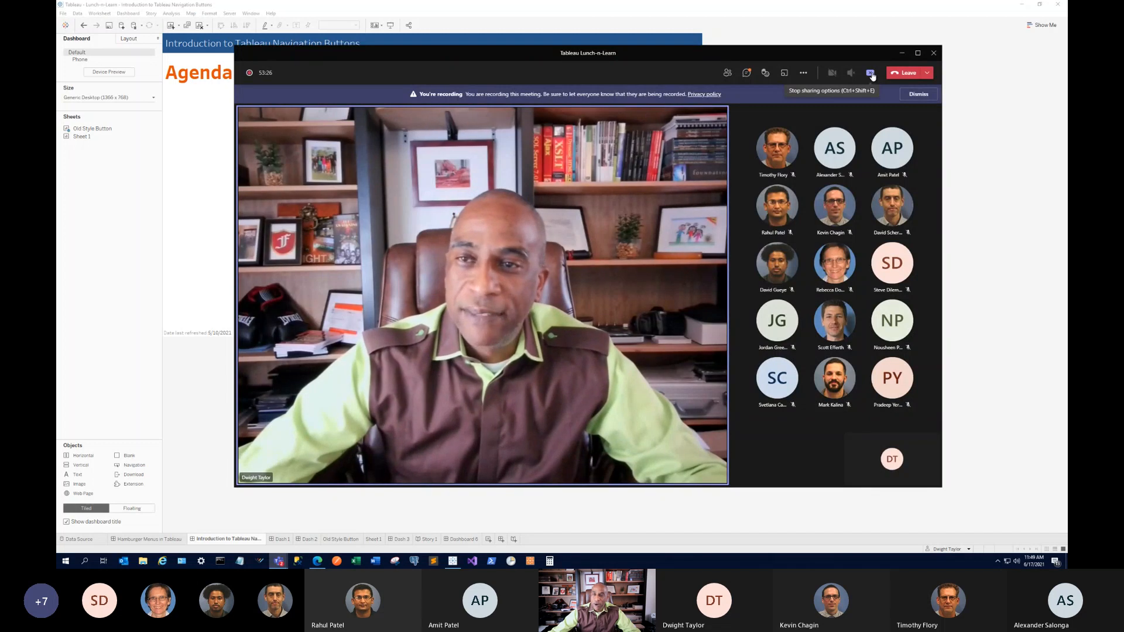
left_click(871, 75)
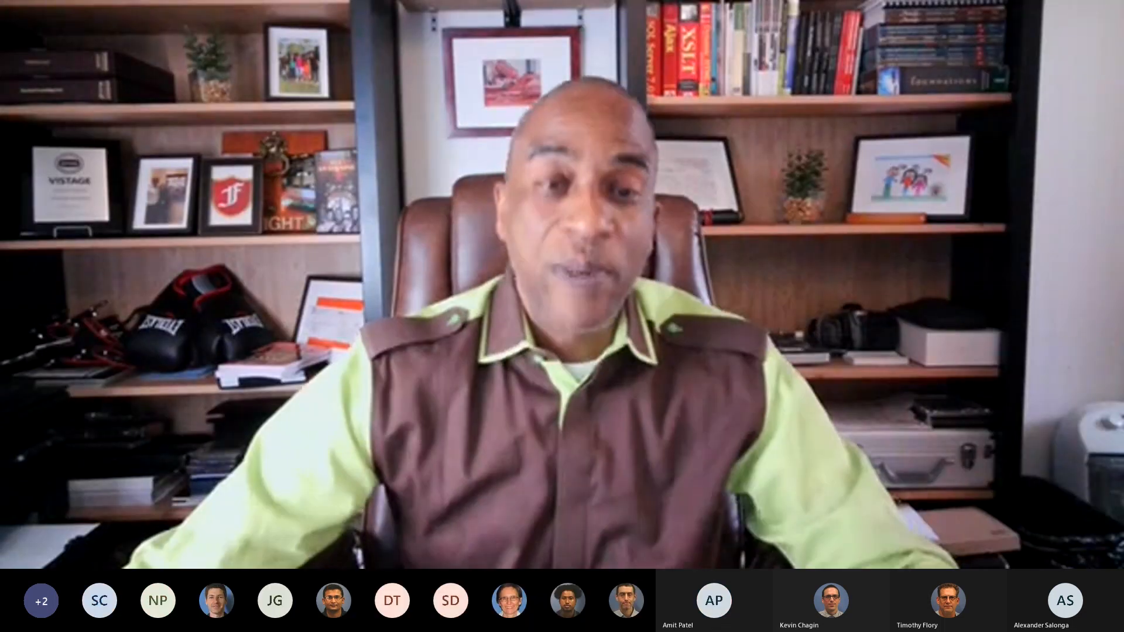